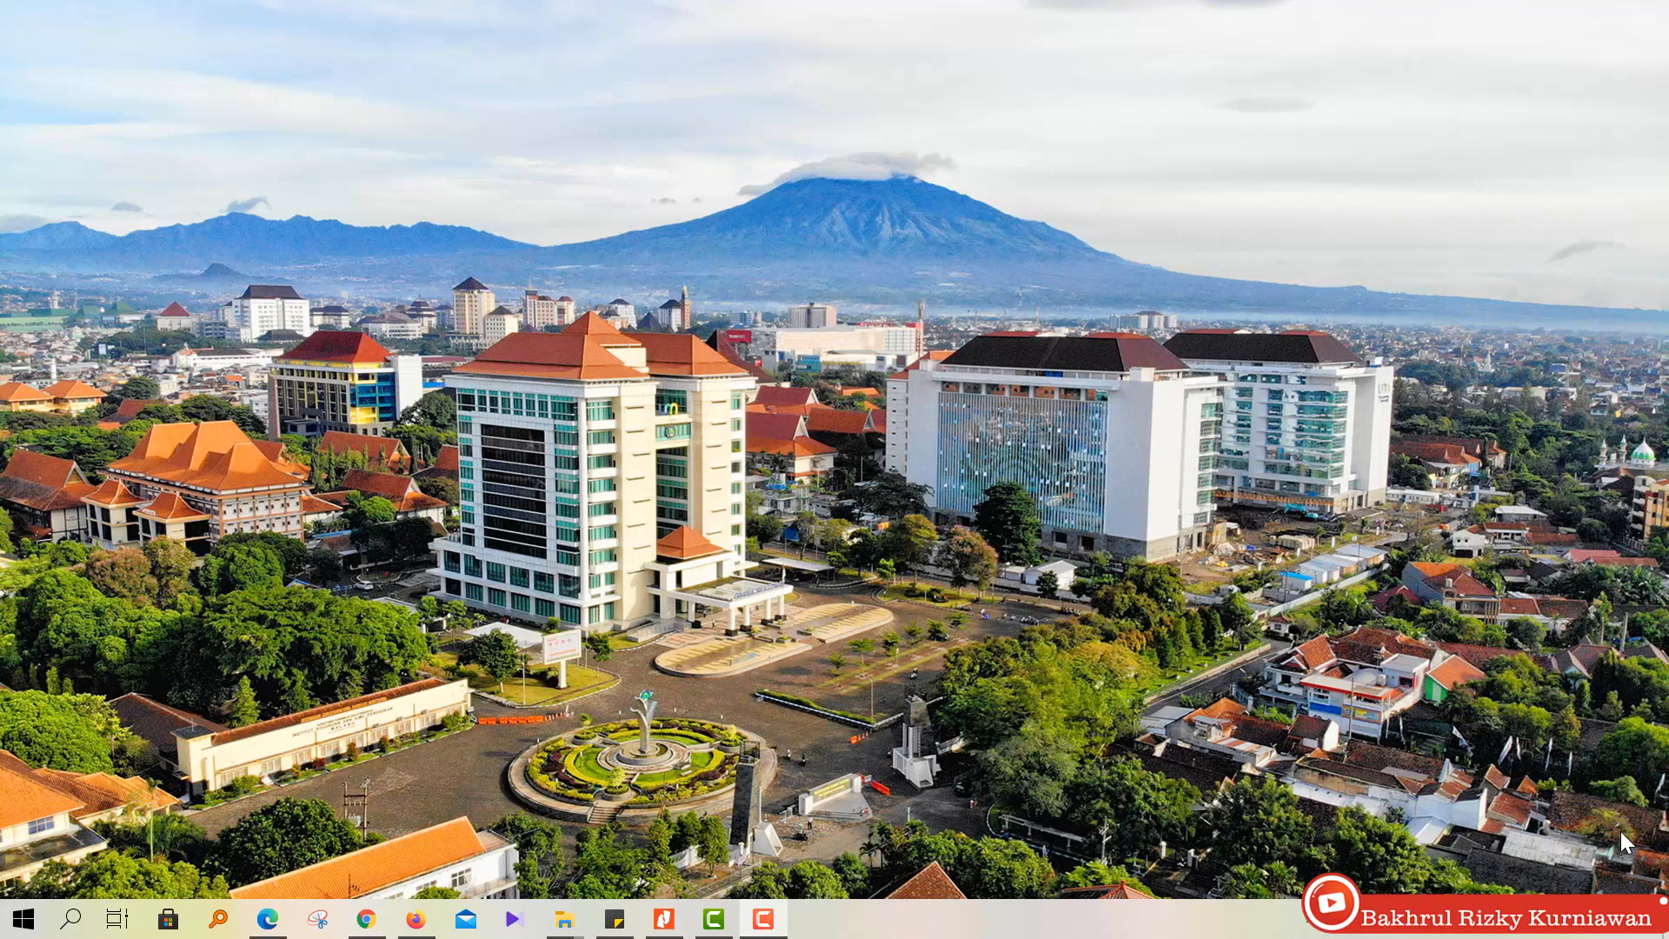
# Find and launch SWiSH Max4.
pyautogui.press('super')
pyautogui.write('swish')
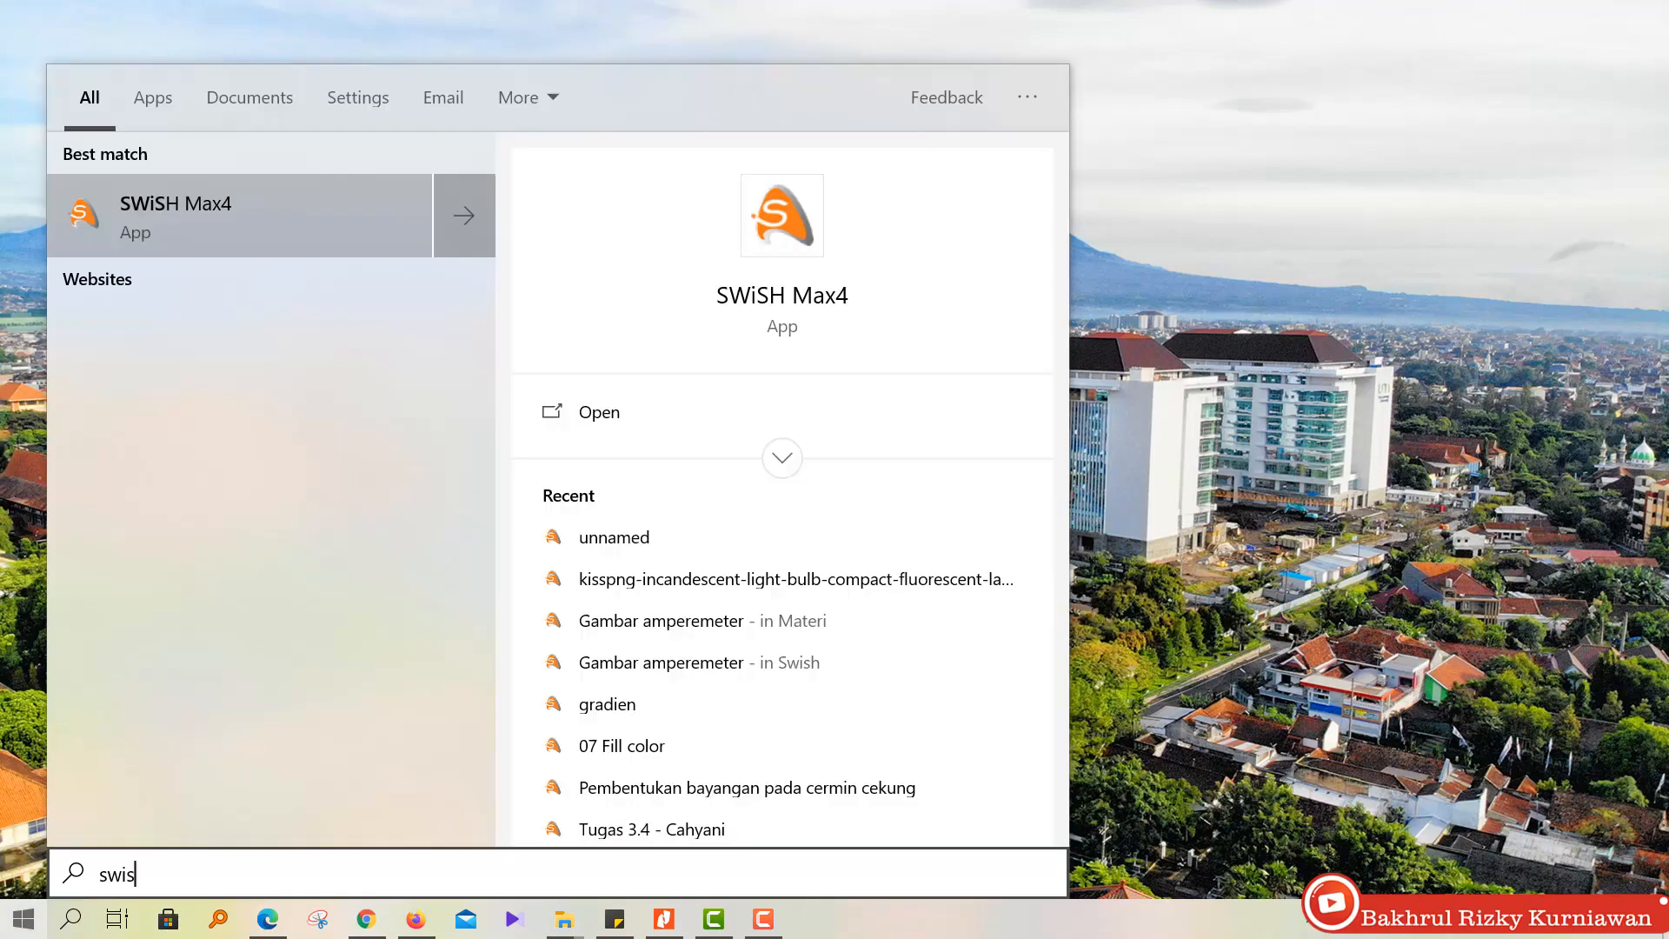
pyautogui.click(300, 217)
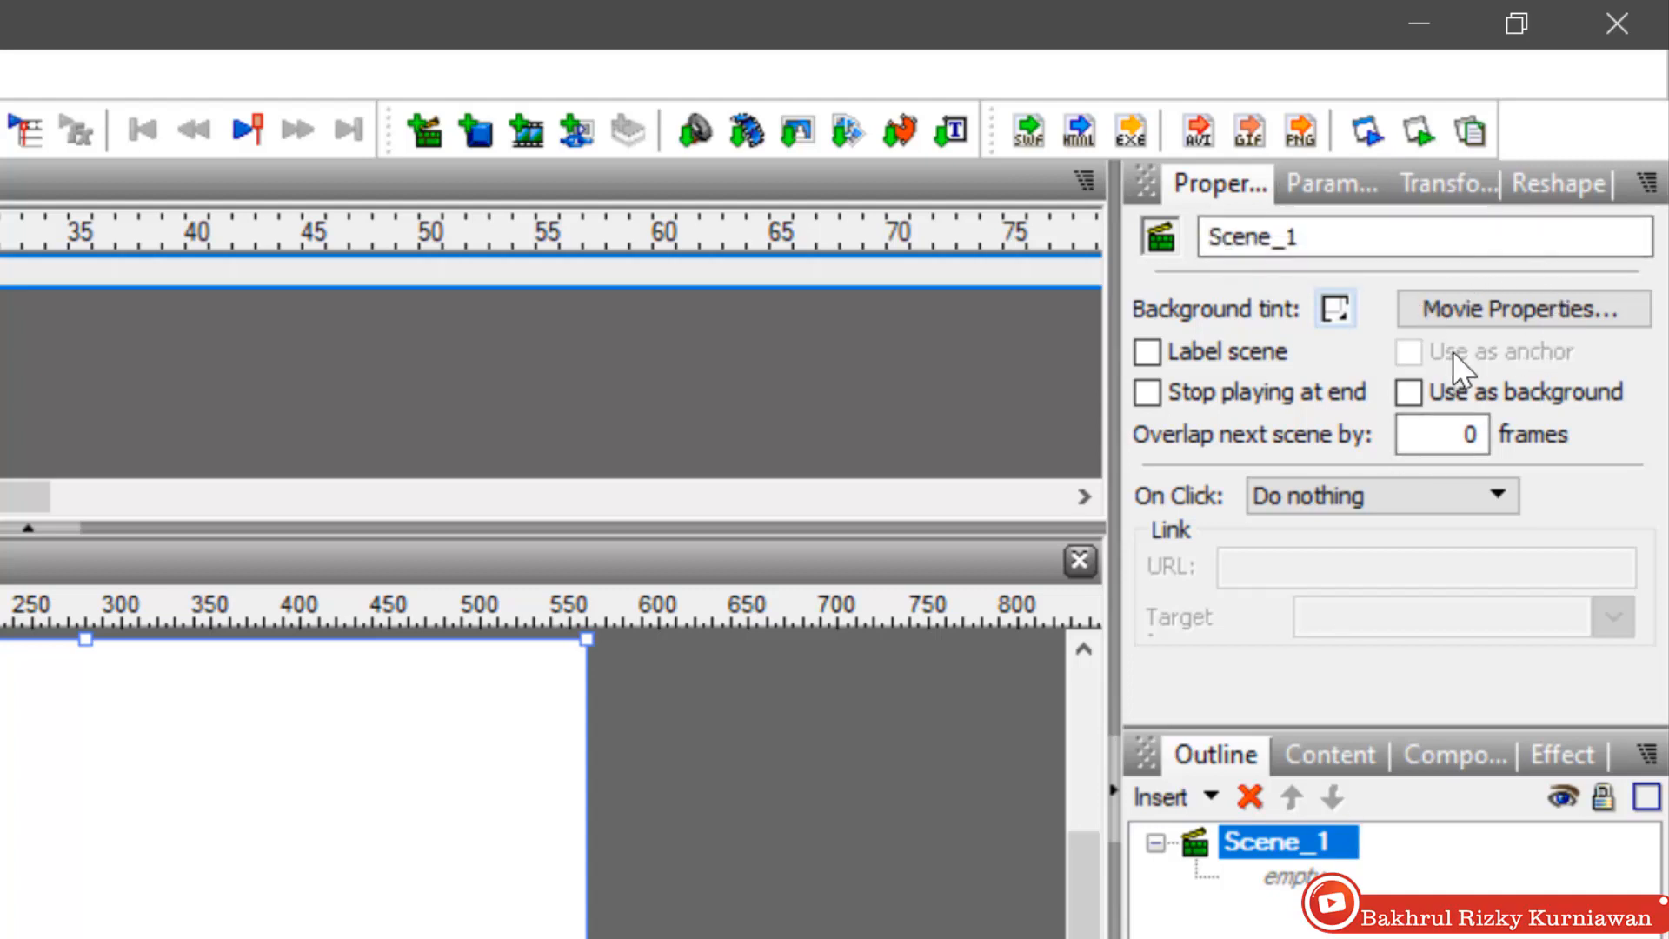
# Set the movie's background colour to black in the movie properties.
pyautogui.click(1486, 304)
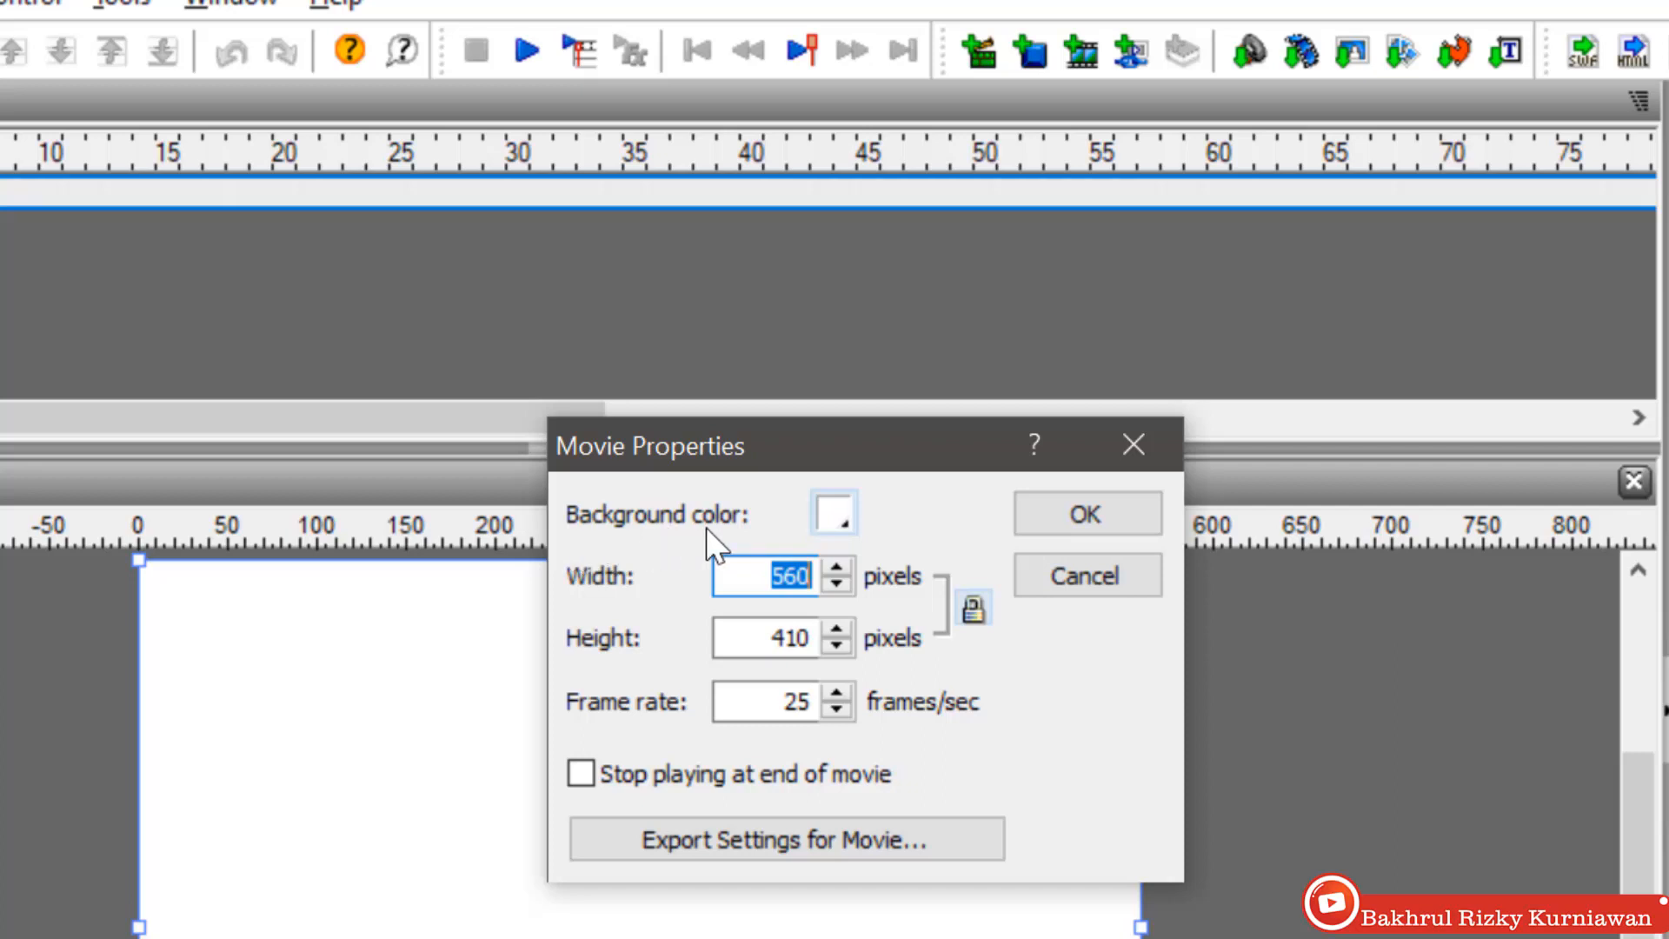
pyautogui.click(845, 513)
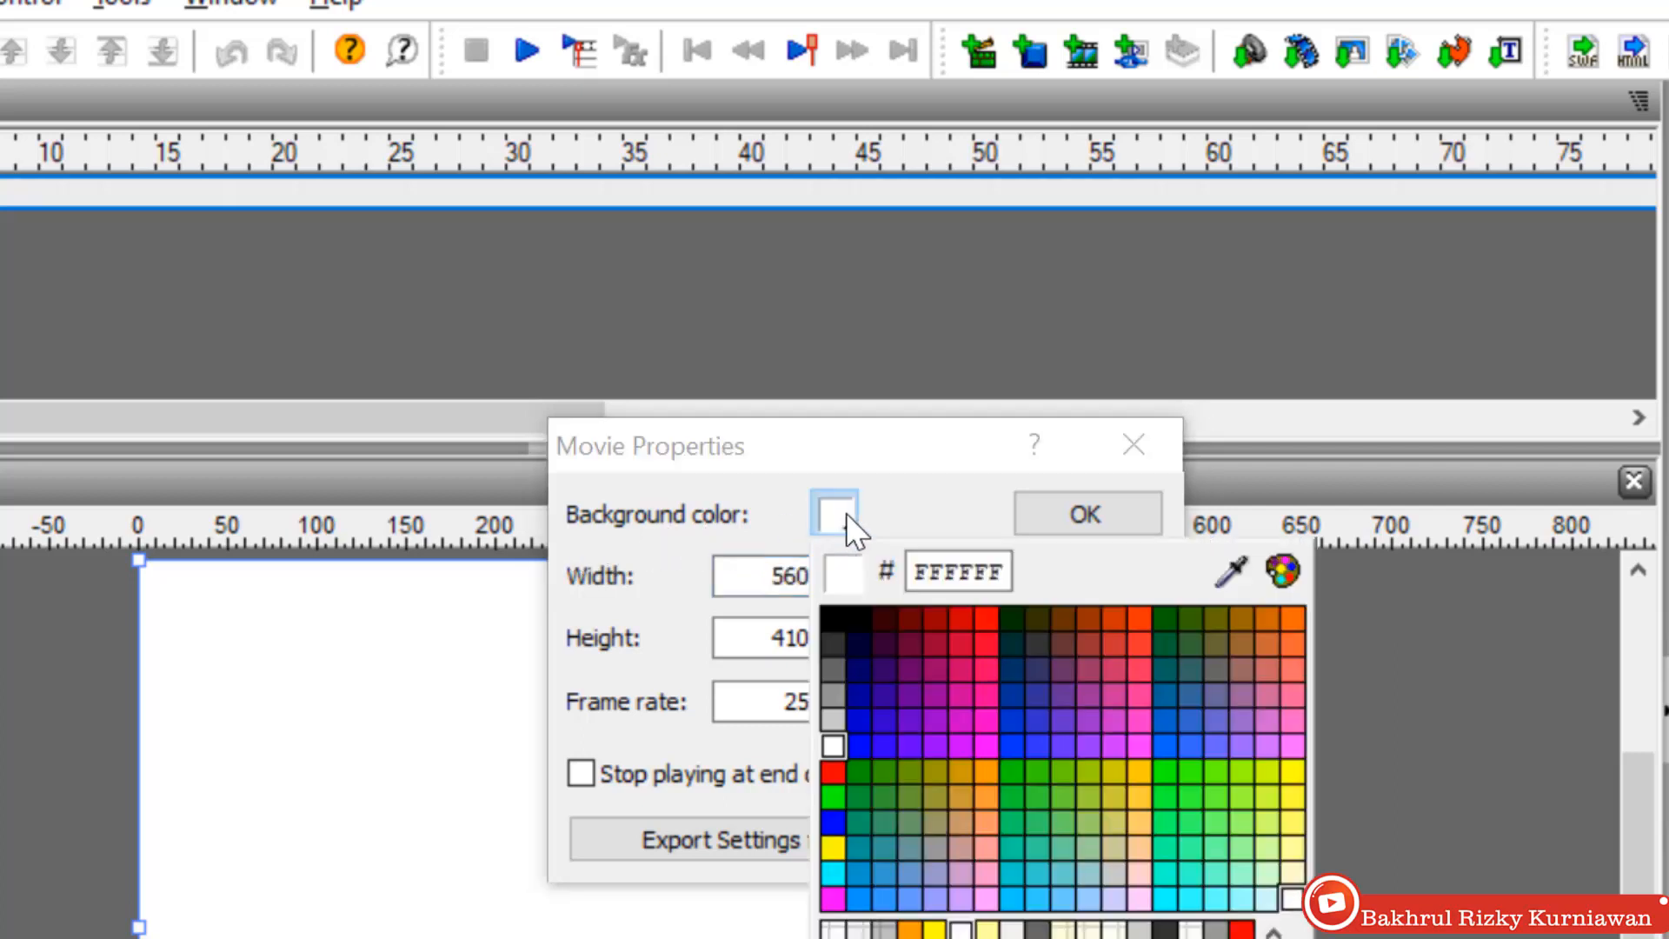
pyautogui.click(836, 620)
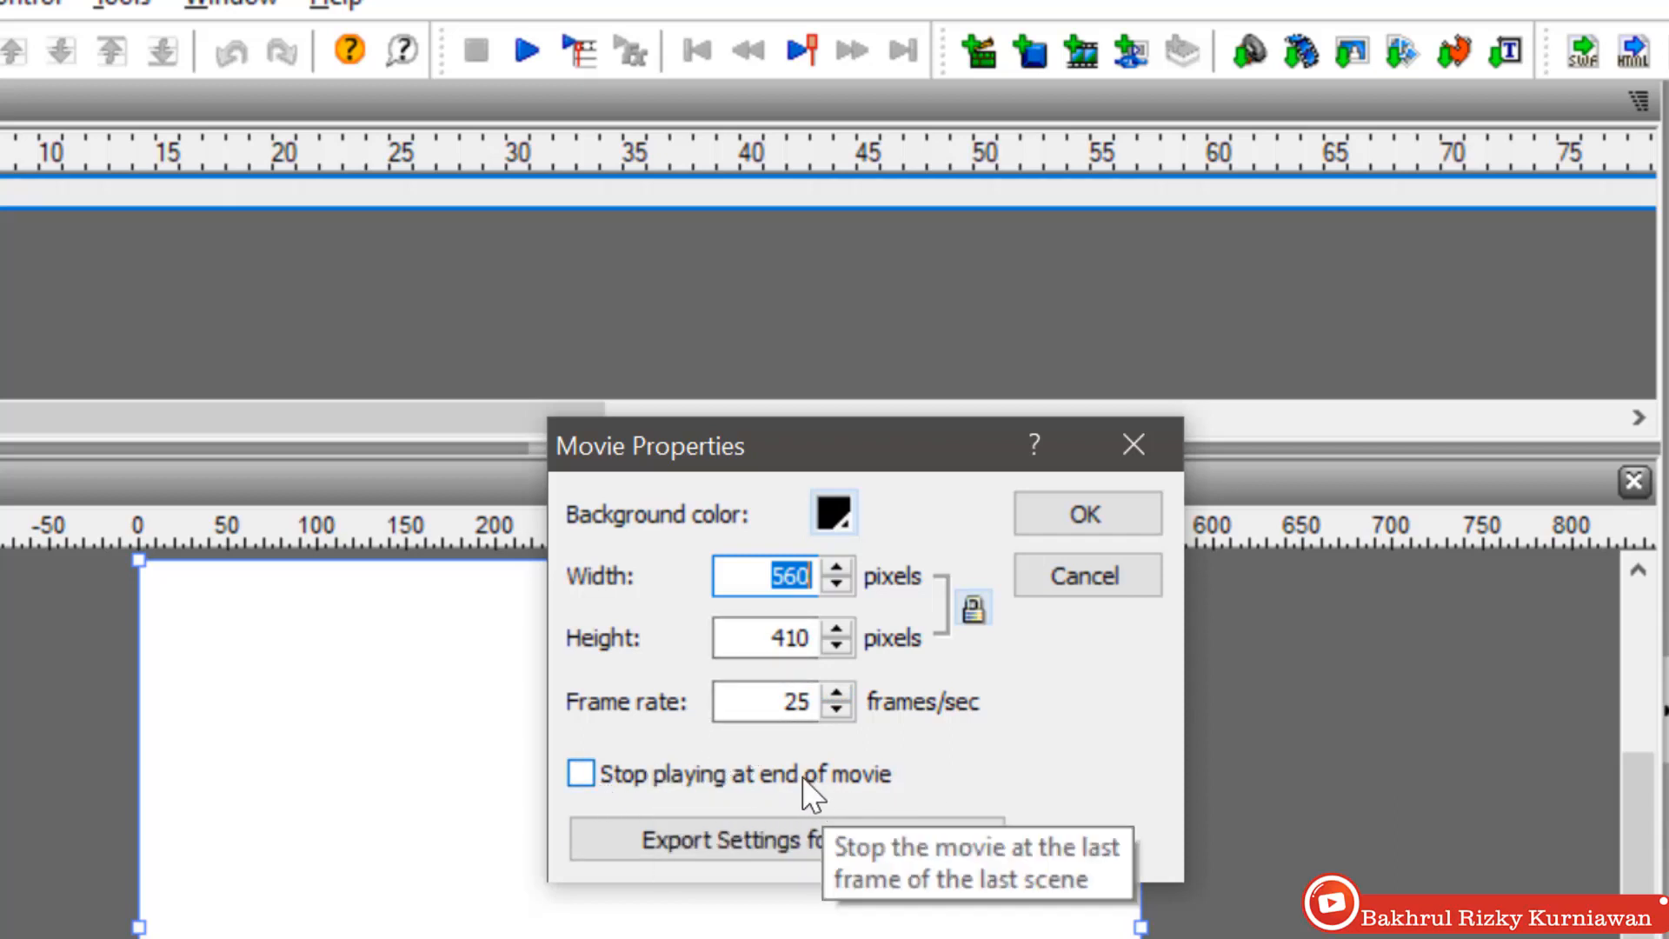
pyautogui.click(585, 766)
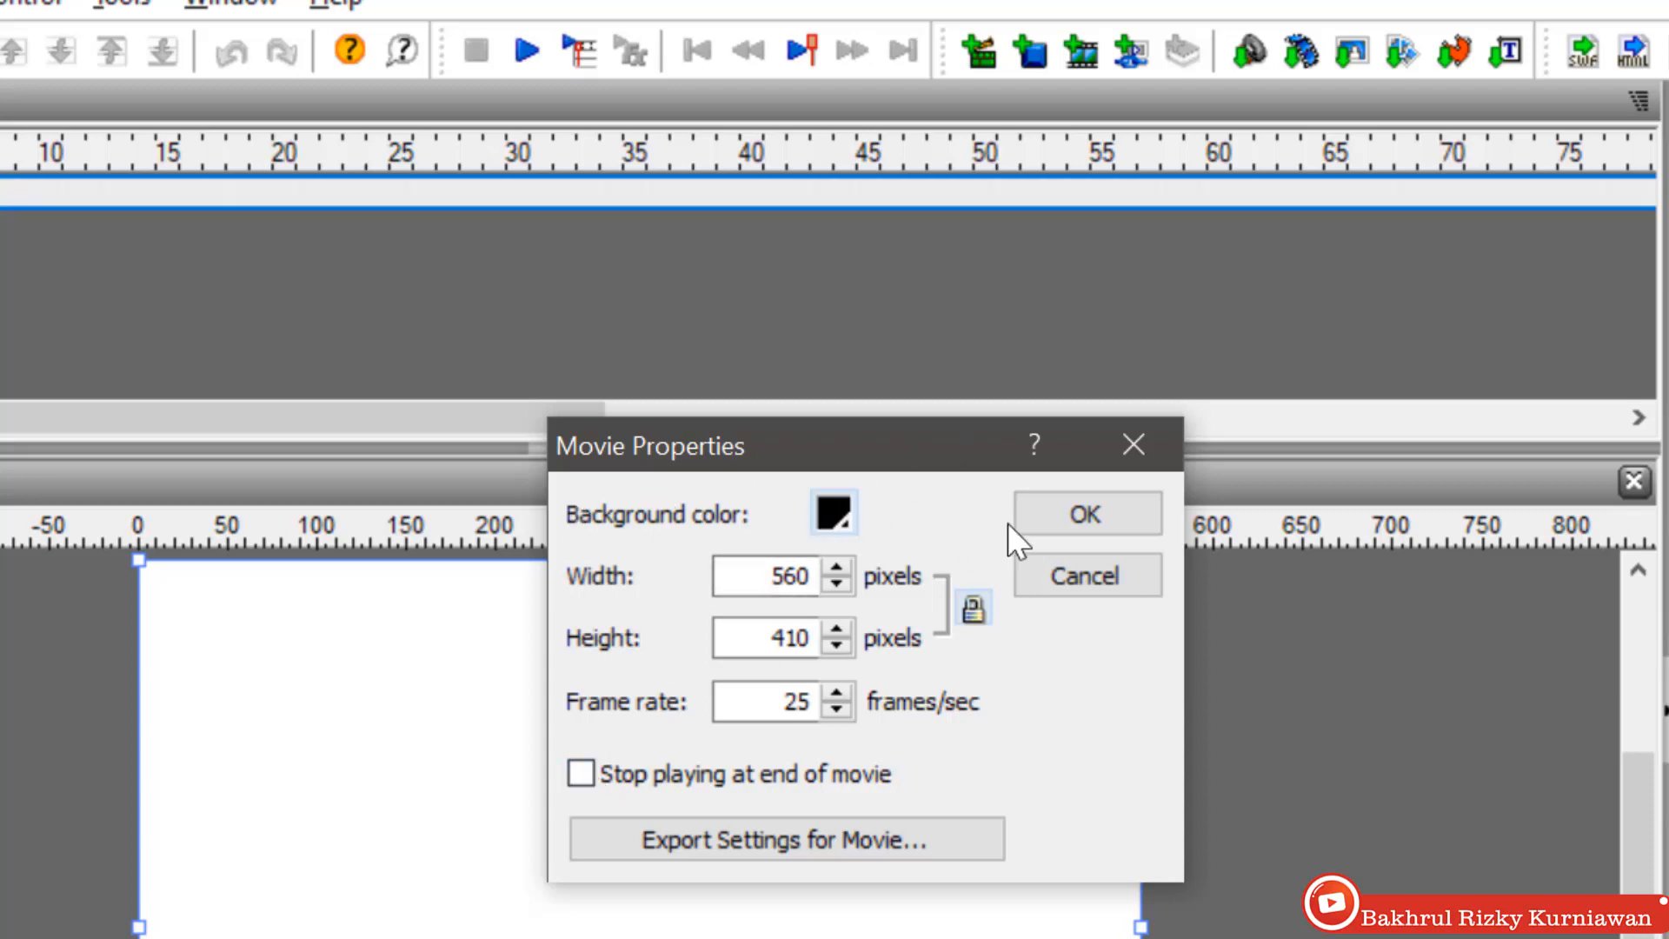
pyautogui.click(1069, 532)
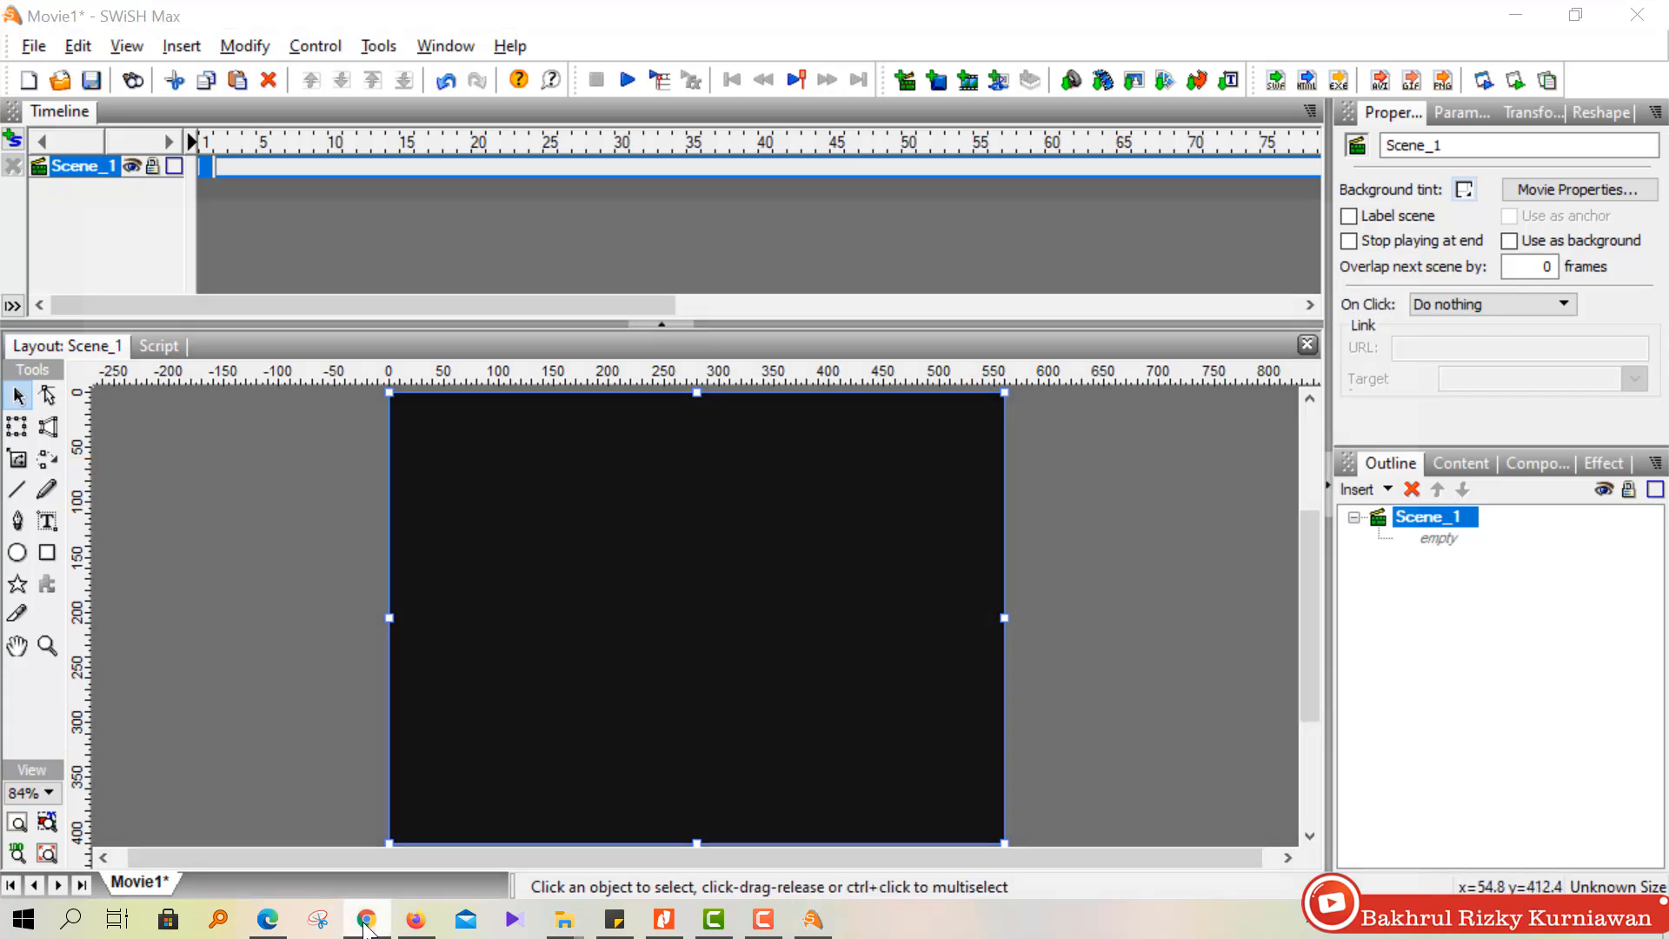
# Switch to Chrome and search Google Images for "lampu clipart".
pyautogui.click(366, 919)
pyautogui.moveTo(513, 207); pyautogui.dragTo(167, 221)
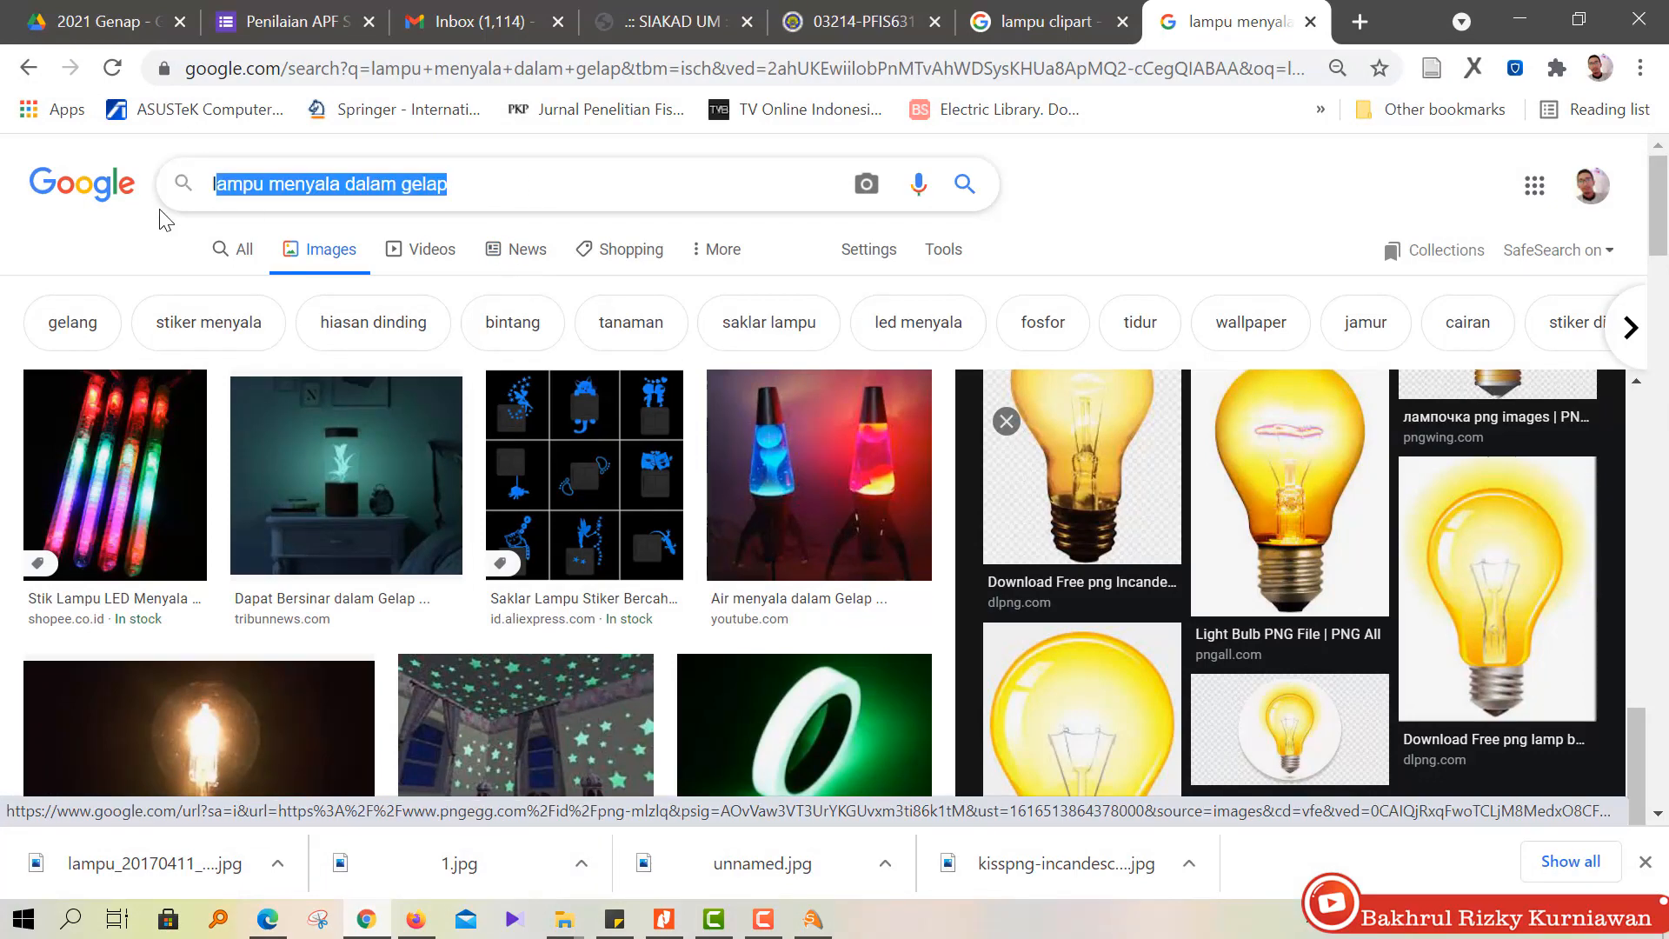
pyautogui.write('lampu')
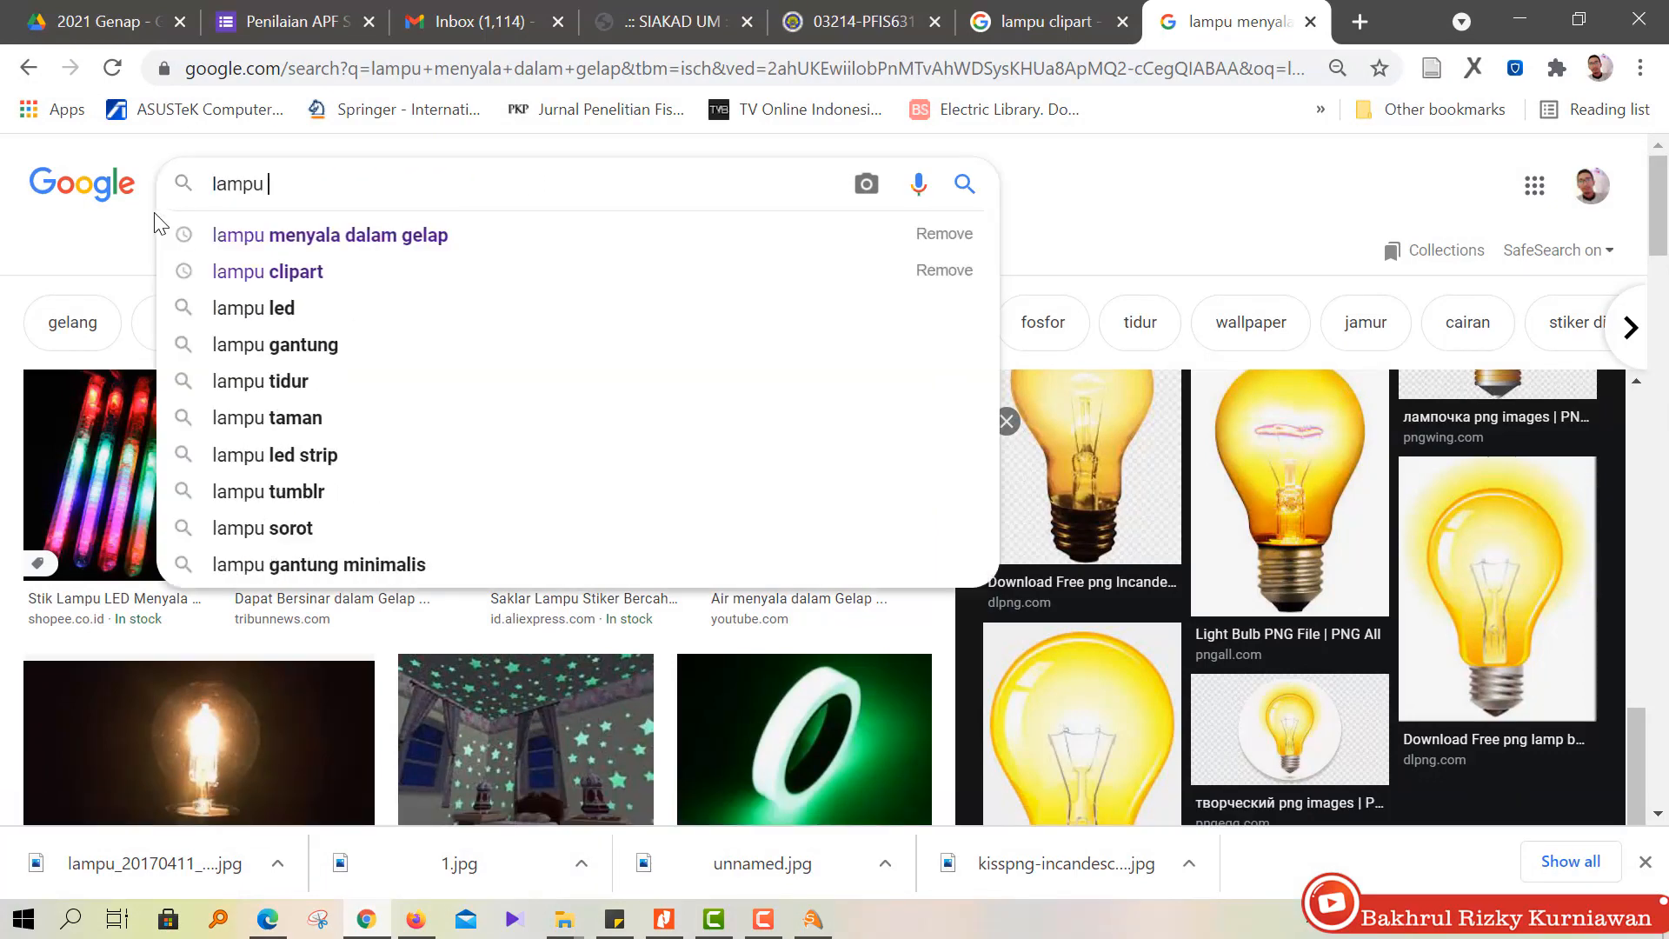
pyautogui.press('Down')
pyautogui.press('Down')
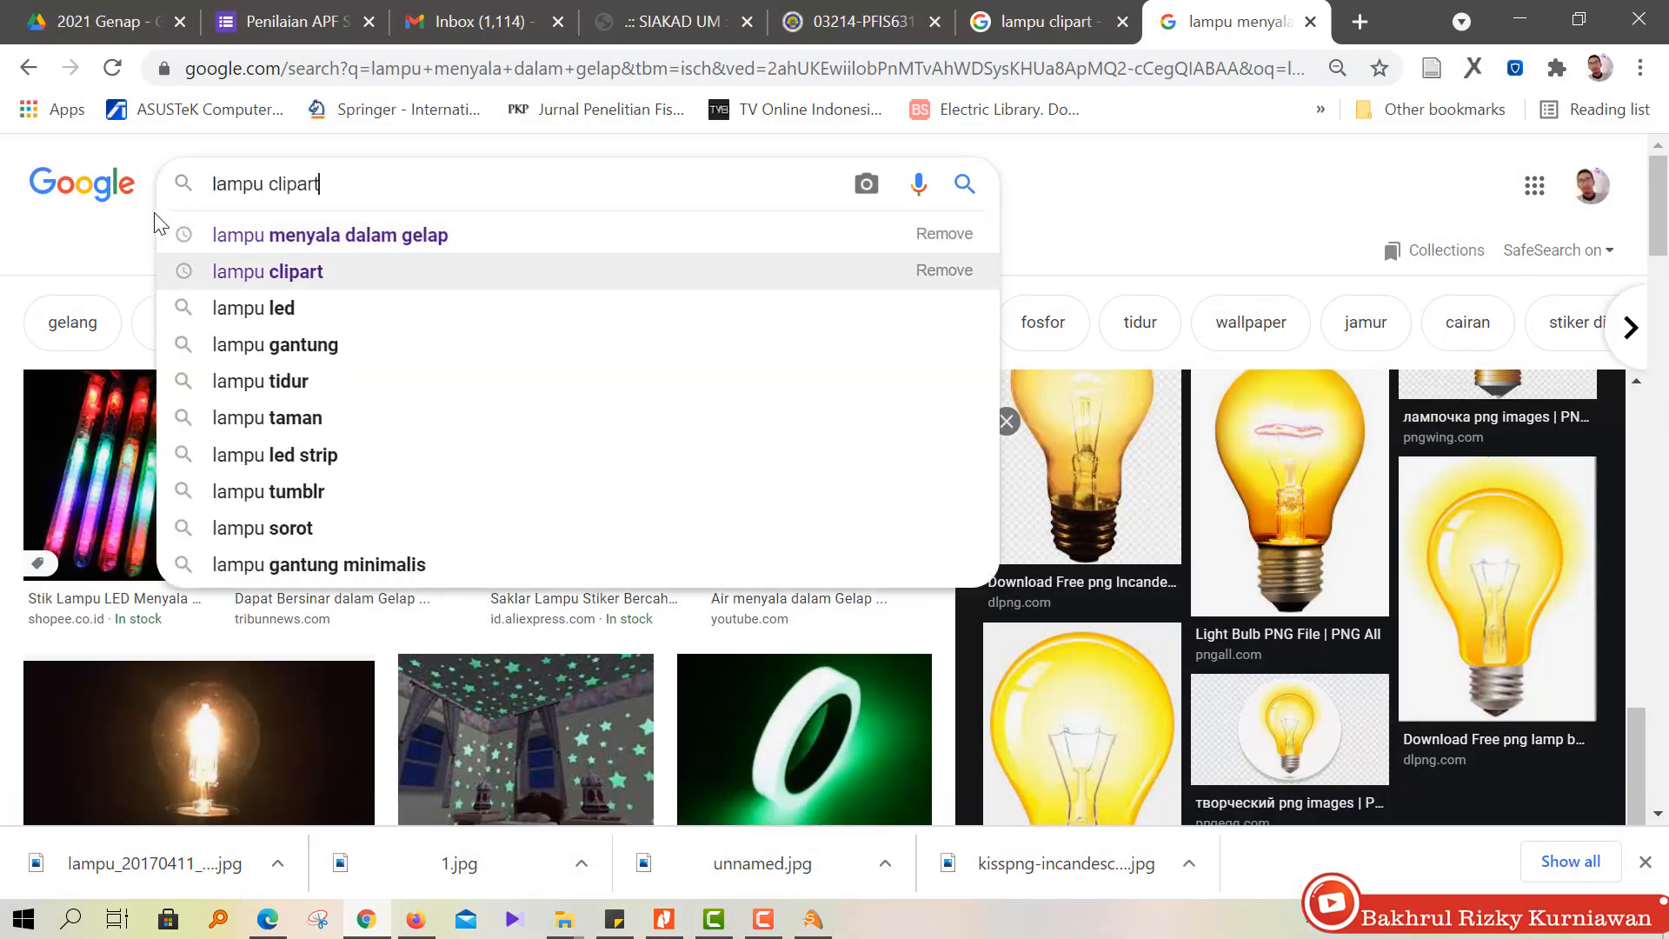
pyautogui.press('Return')
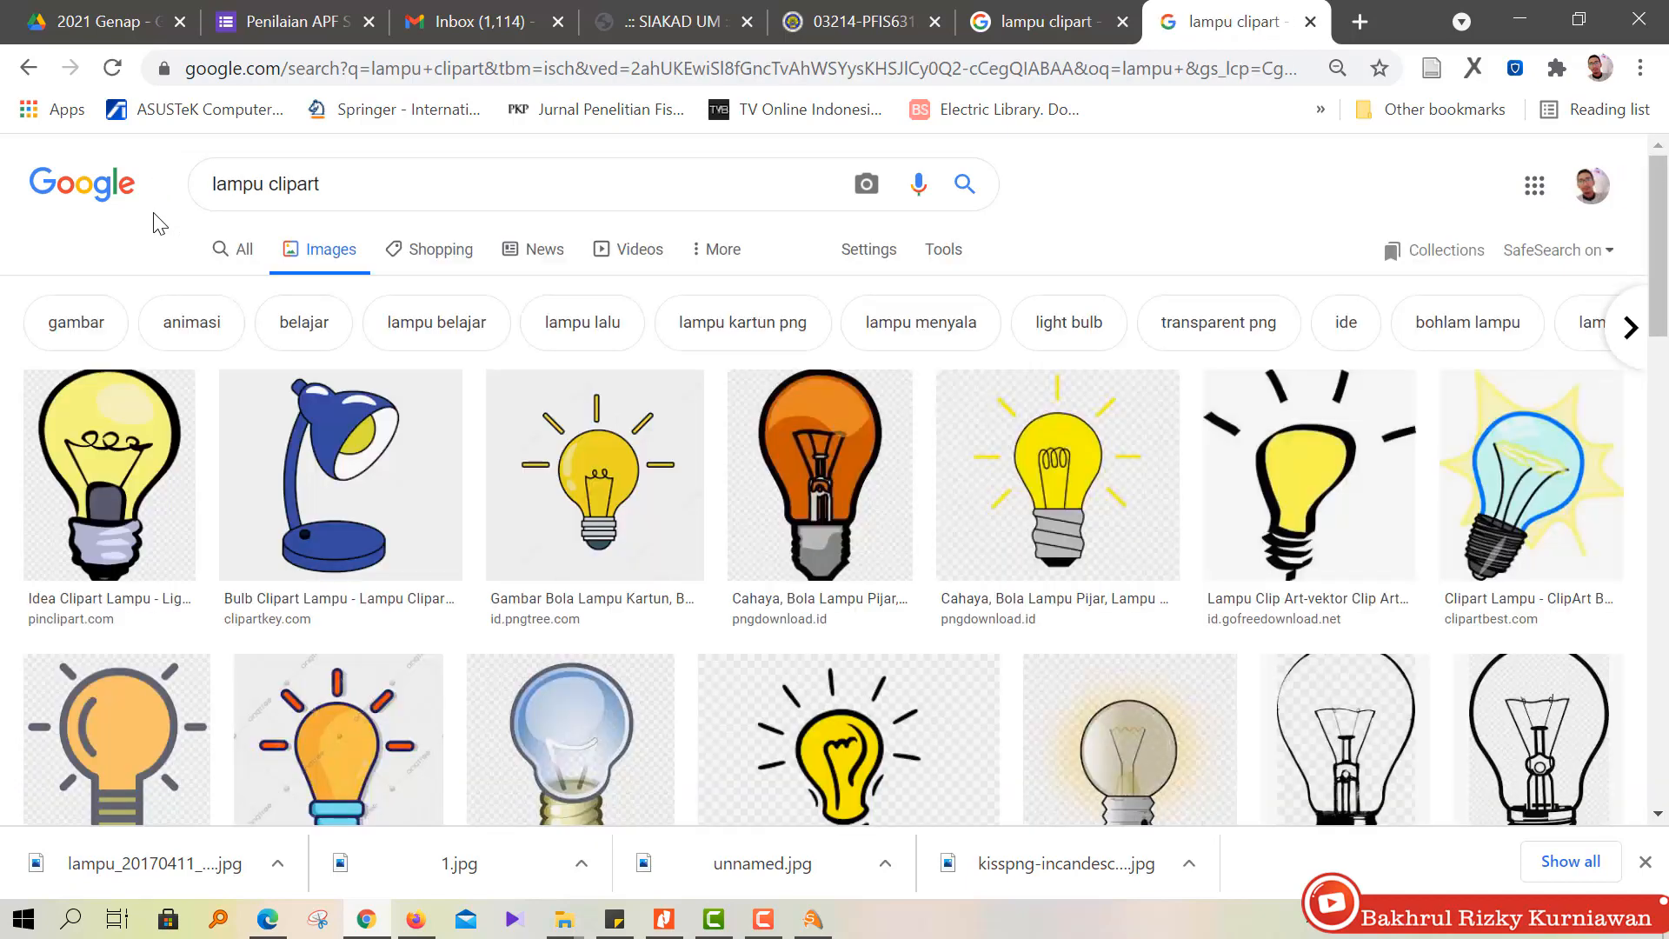
# Preview the black-and-white outlined light bulb clipart in the image results and return to SWiSH Max.
pyautogui.scroll(-5, 462, 604)
pyautogui.scroll(-8, 461, 604)
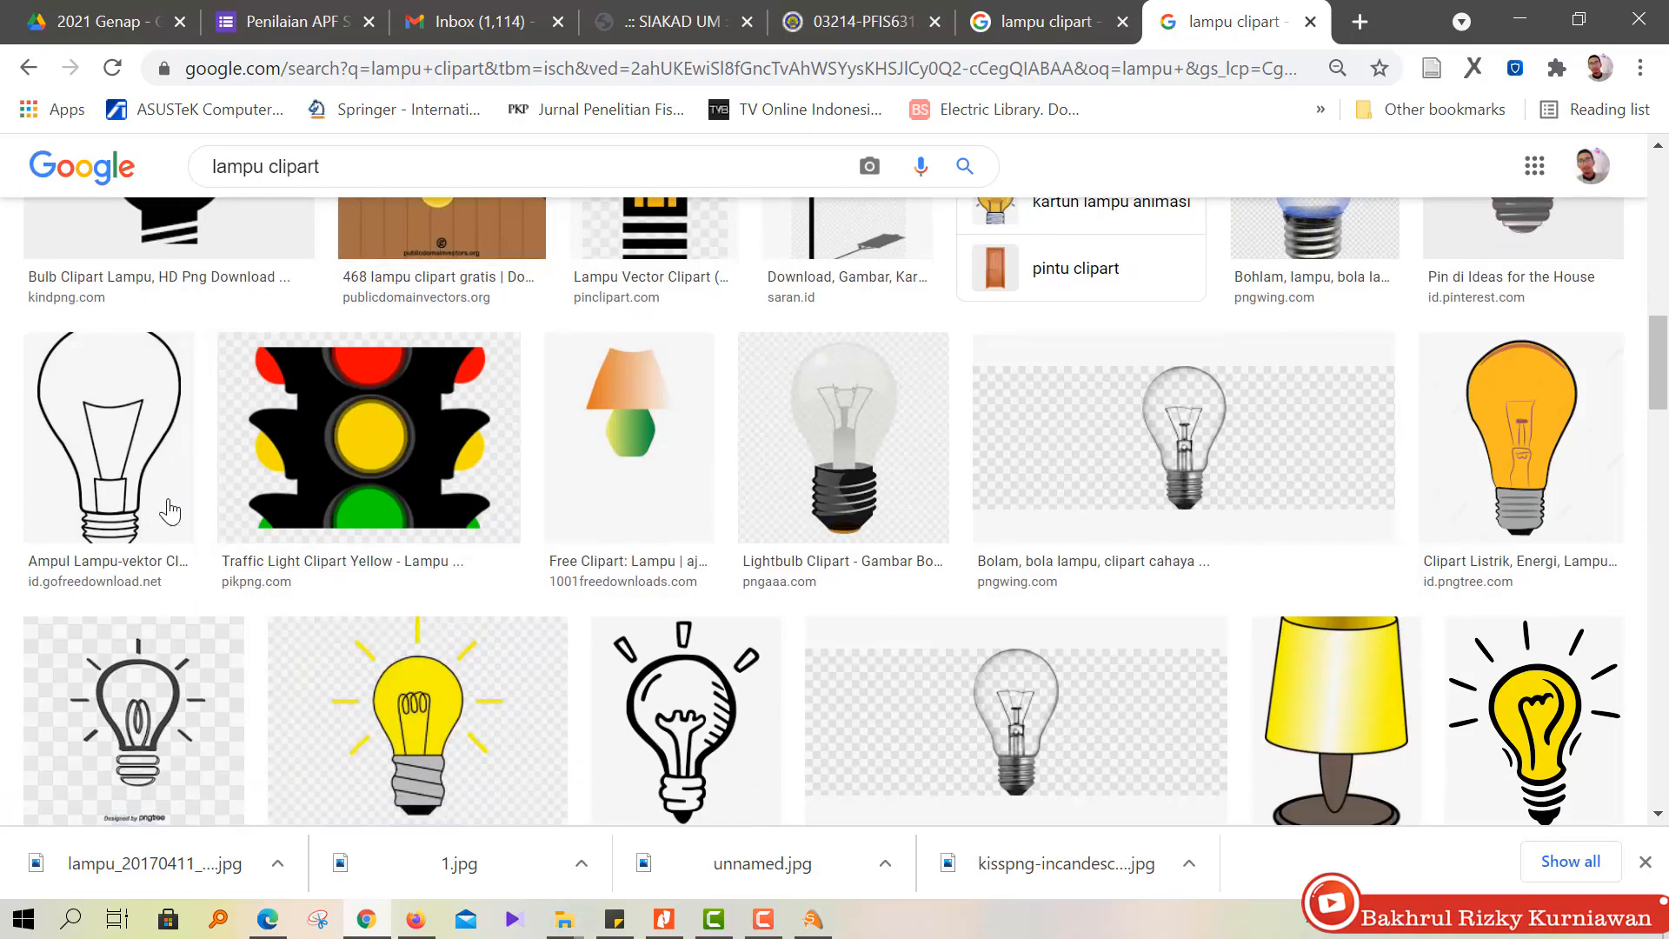
pyautogui.click(113, 460)
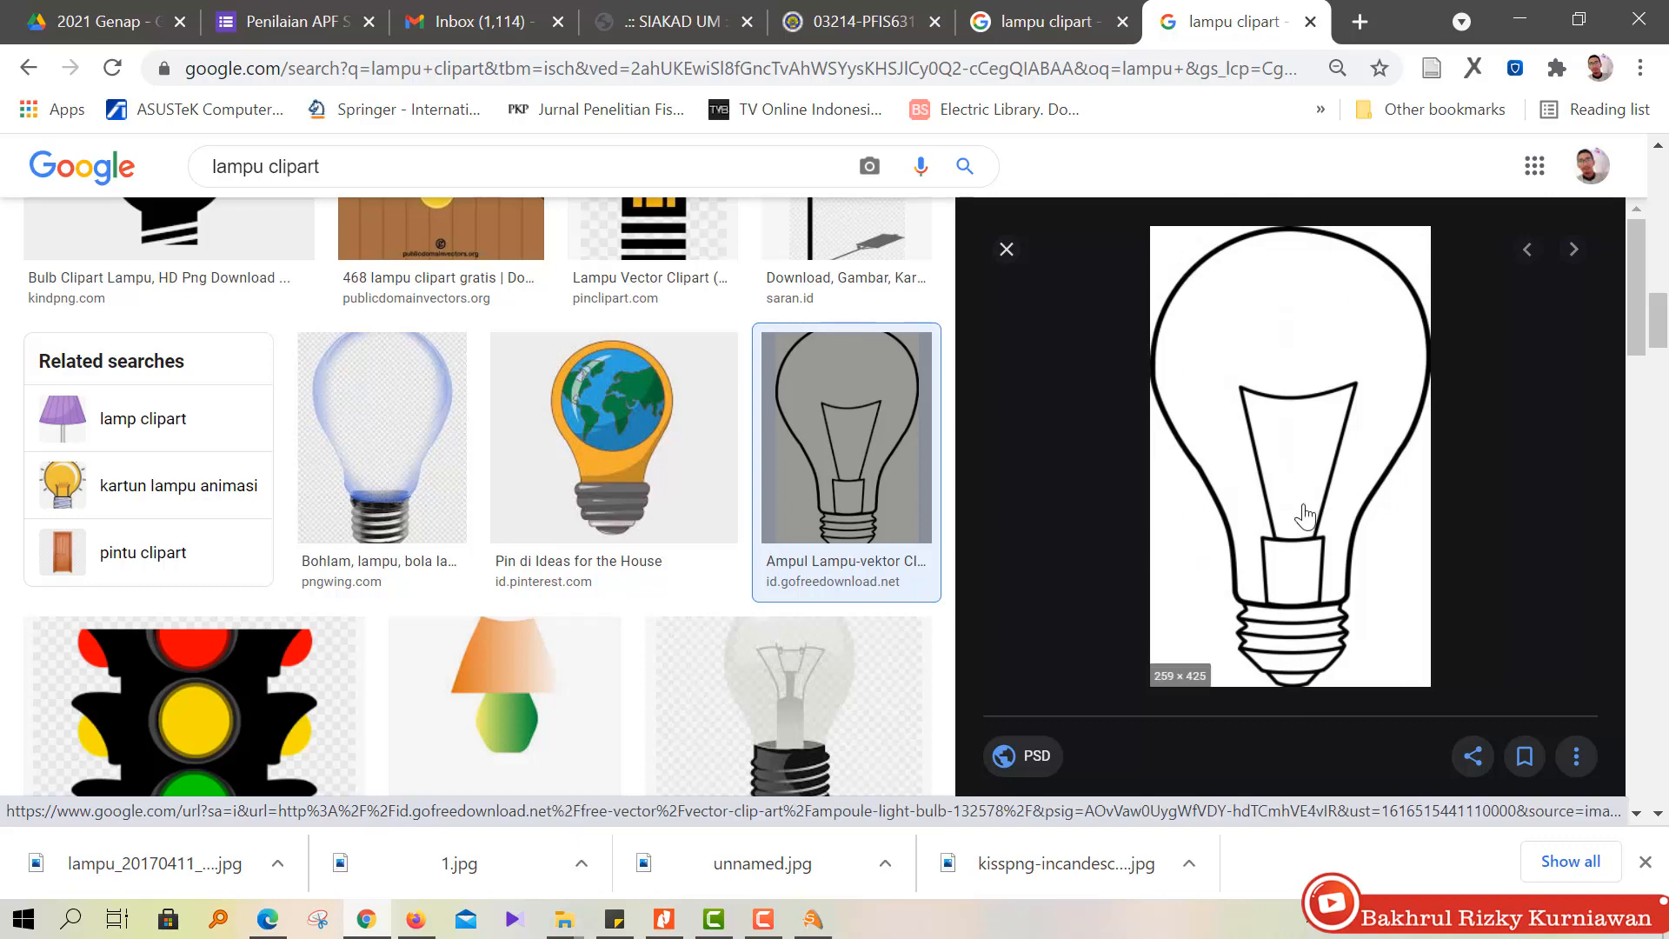
pyautogui.click(1531, 19)
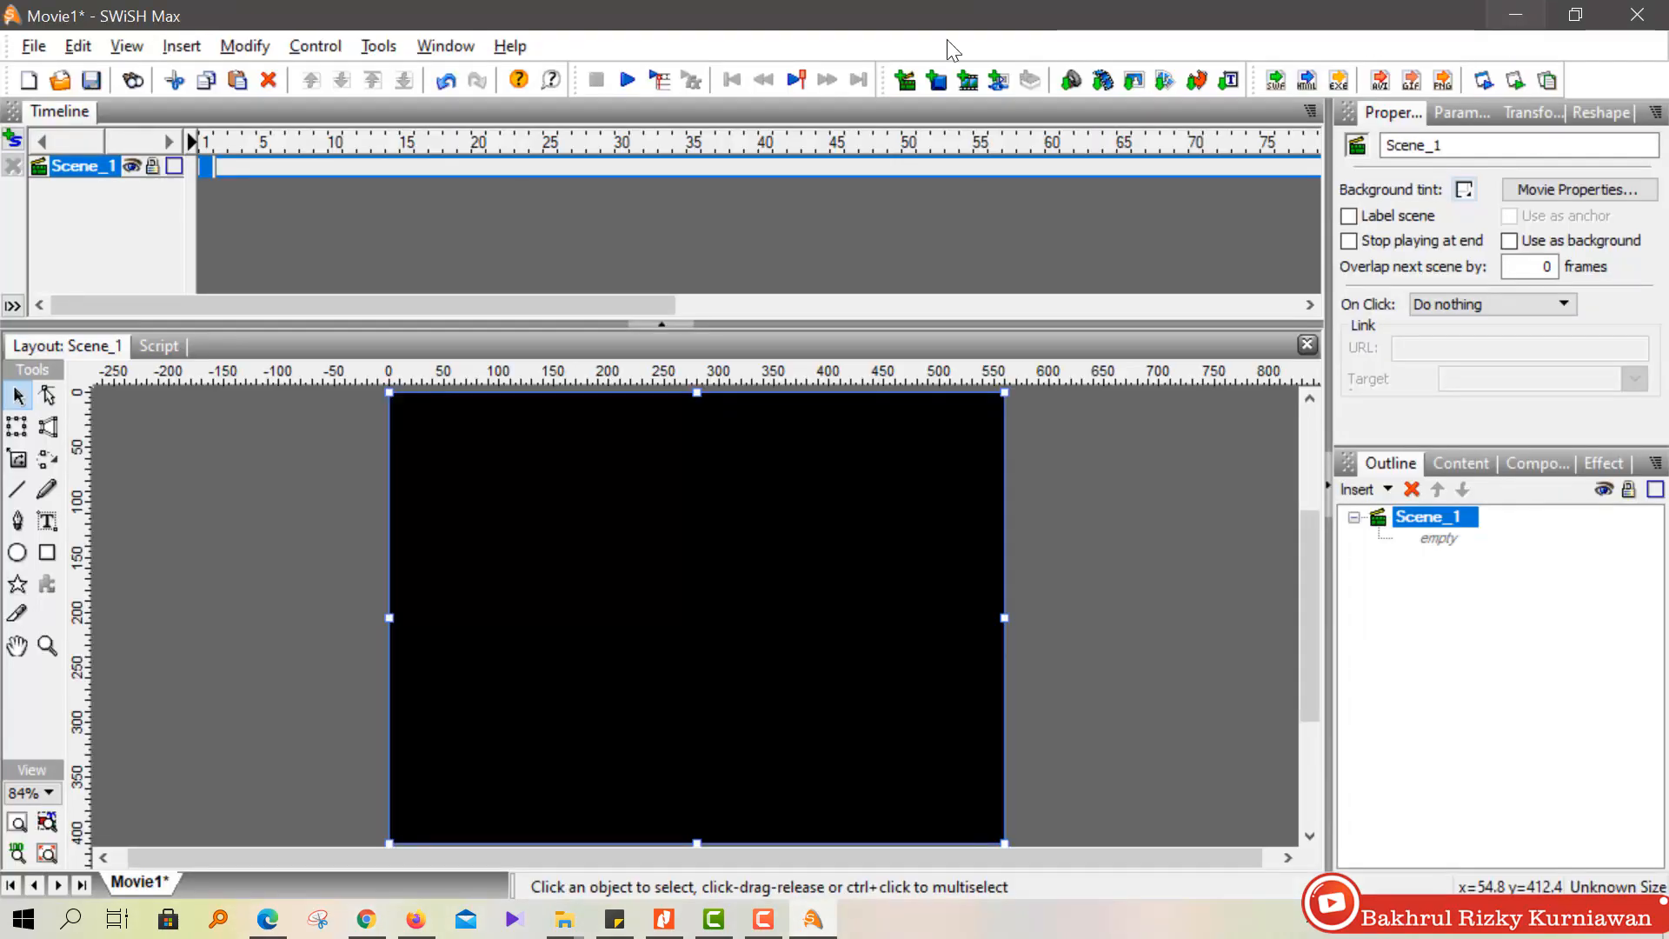
# Import the light bulb image "unnamed" from the Gambar folder onto the stage and collapse the timeline.
pyautogui.click(33, 45)
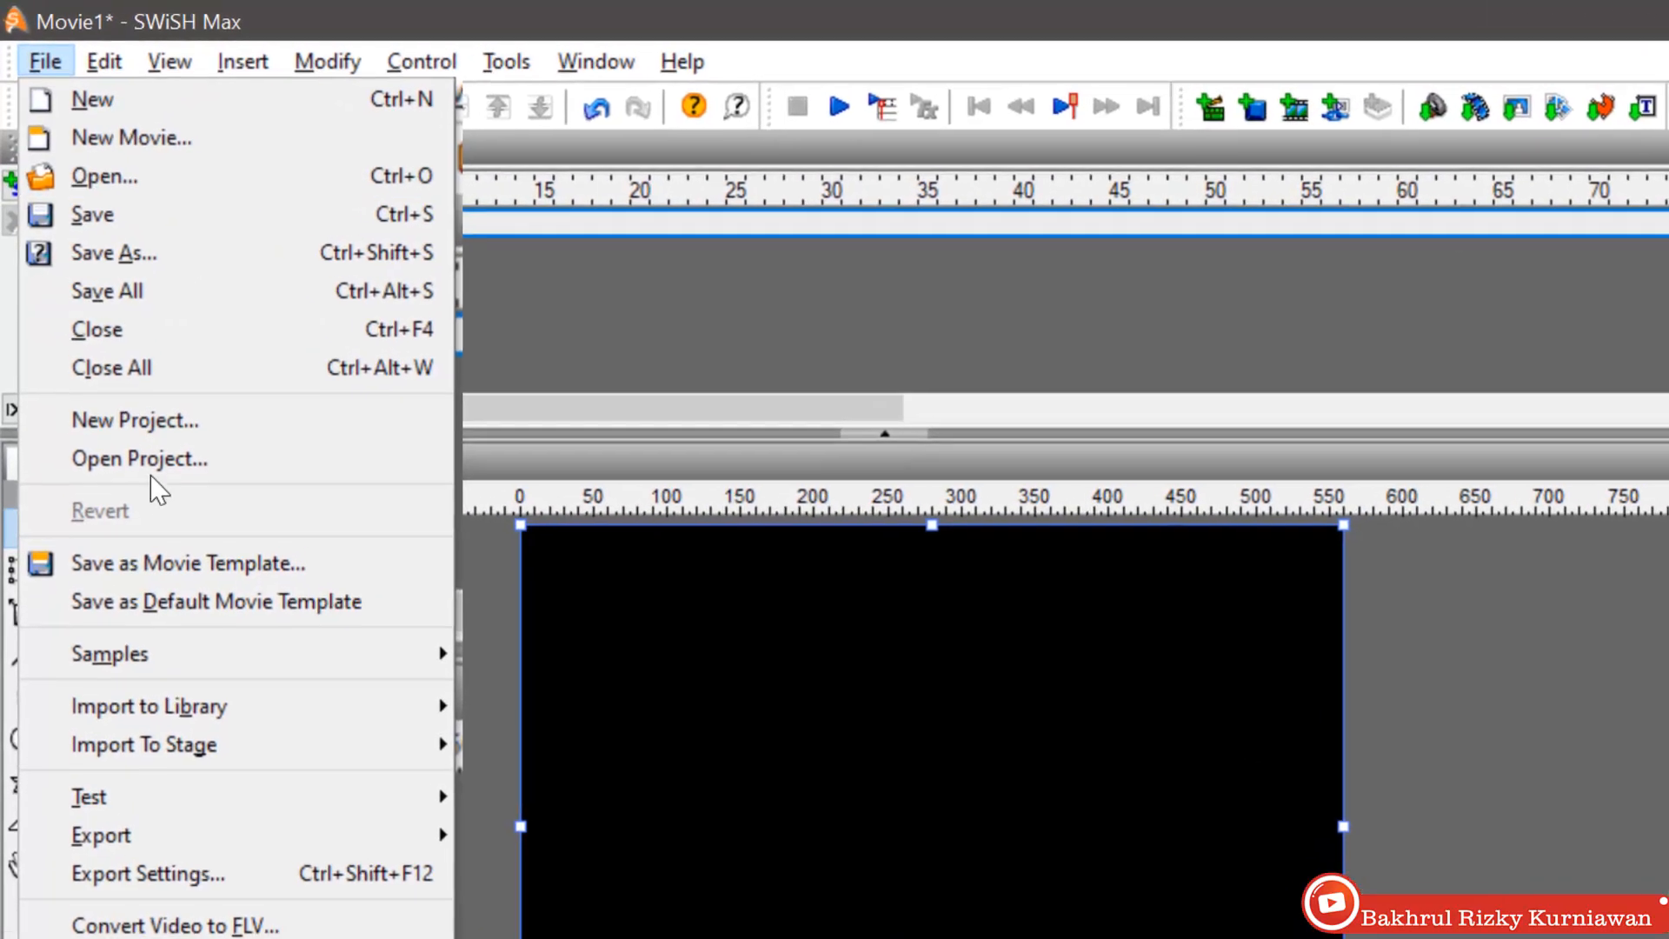
pyautogui.moveTo(302, 771)
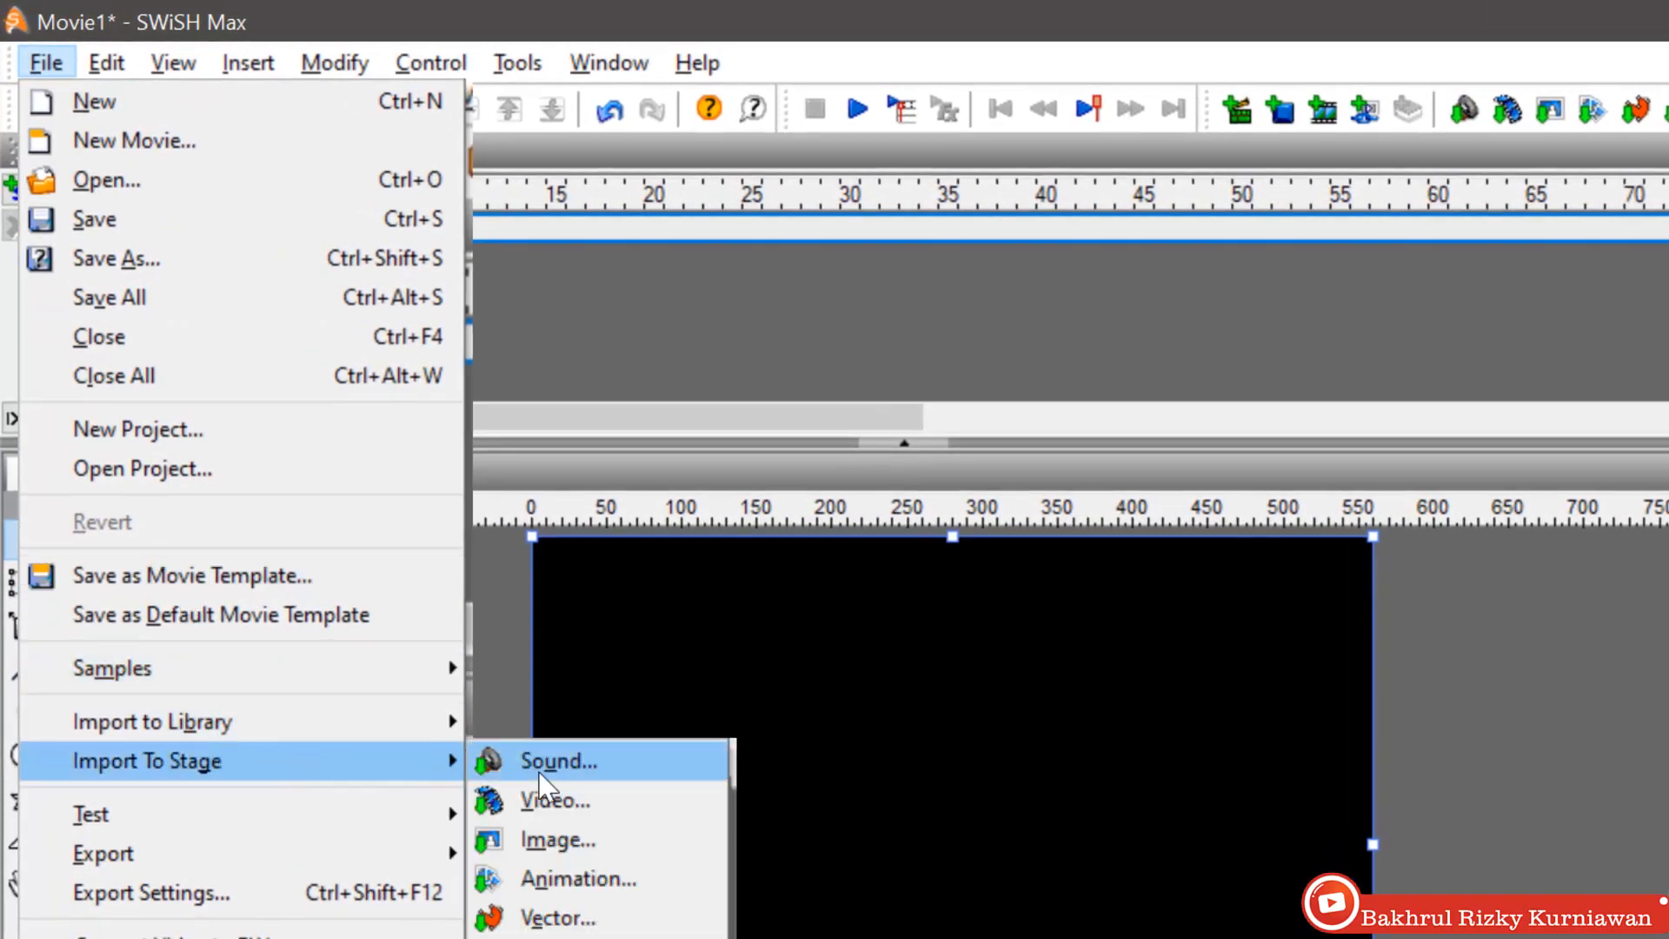
pyautogui.click(563, 838)
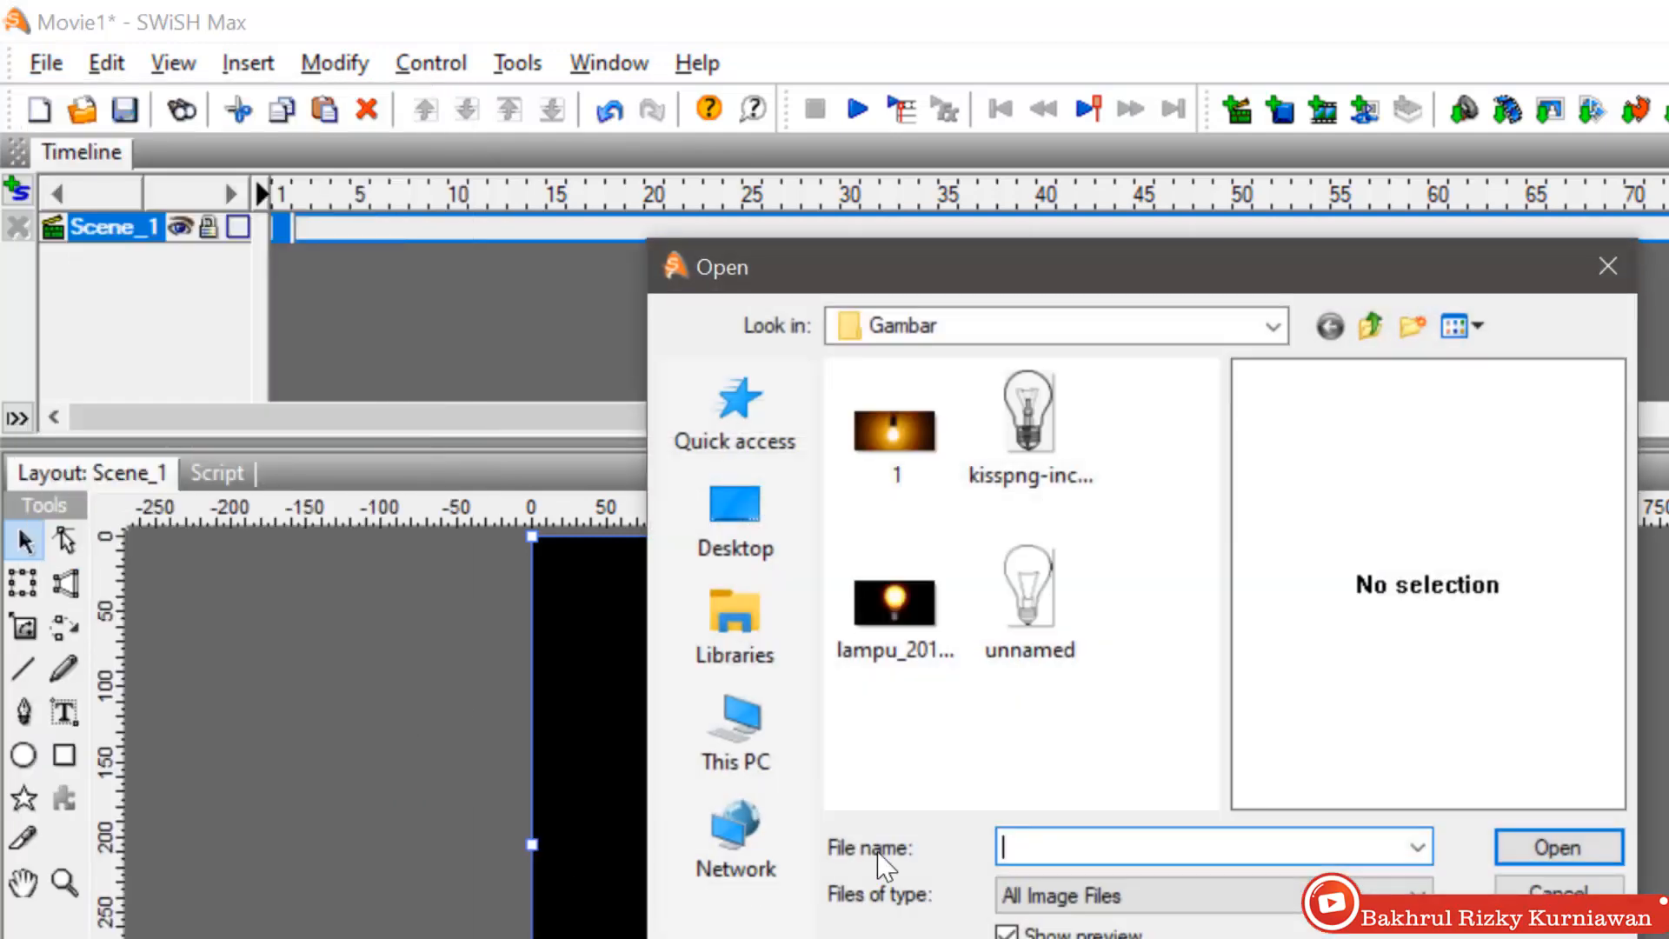
pyautogui.click(1024, 600)
pyautogui.click(1585, 862)
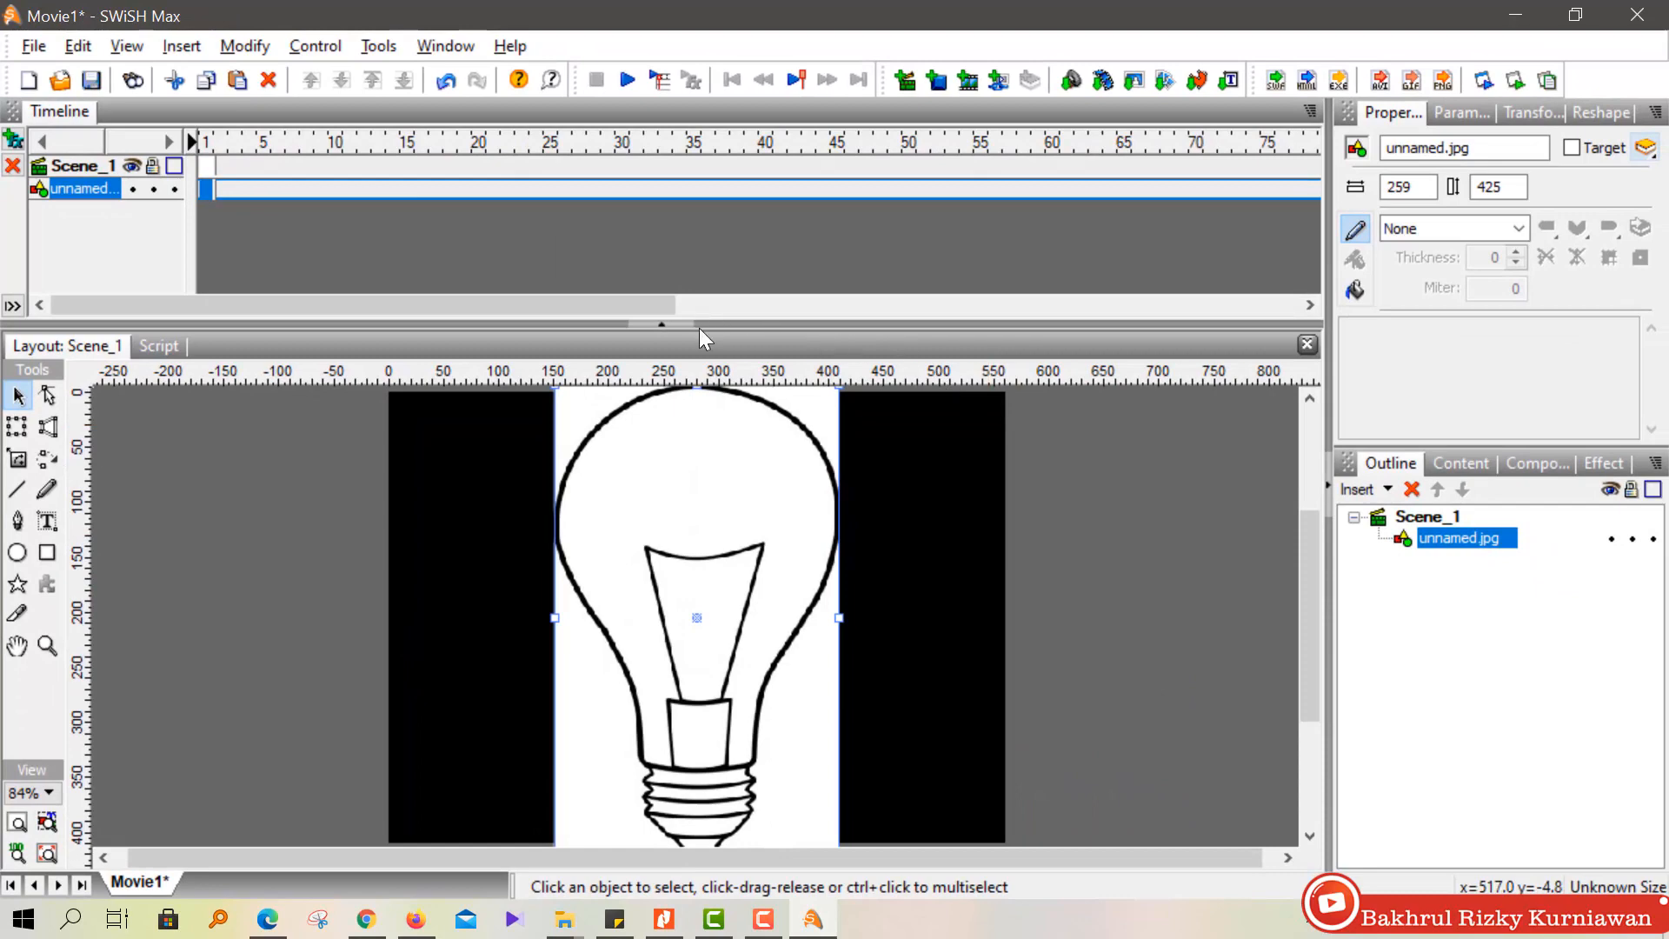
pyautogui.click(679, 324)
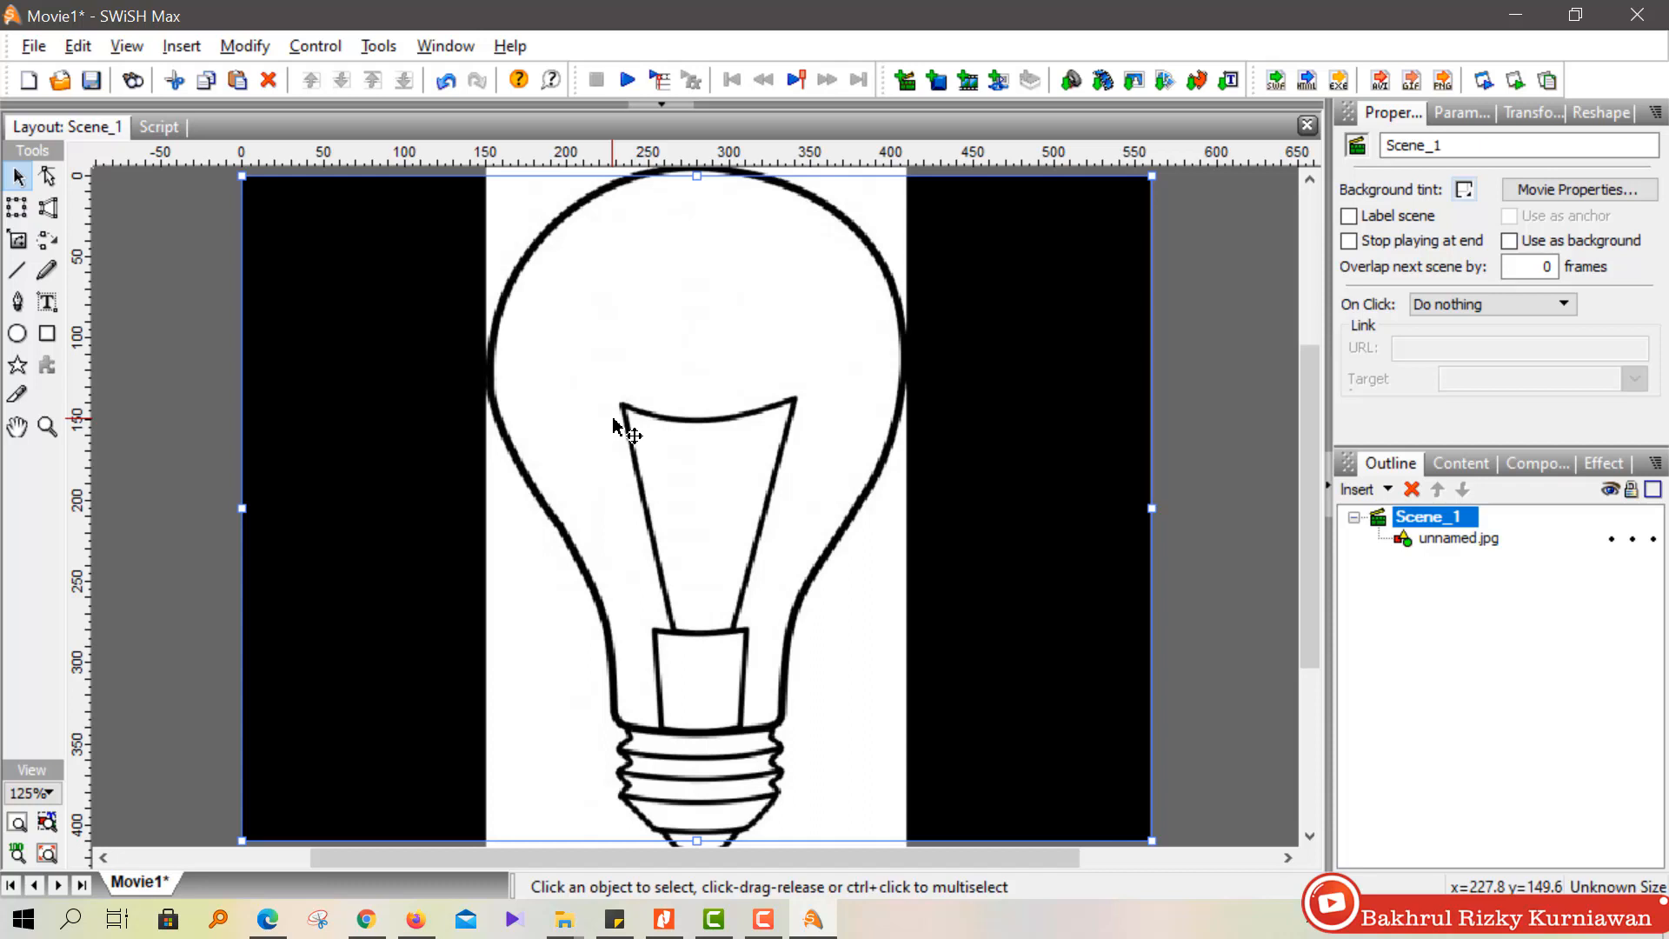
# Give the bulb image a transparent colour in its image details and set that colour to white.
pyautogui.click(615, 426)
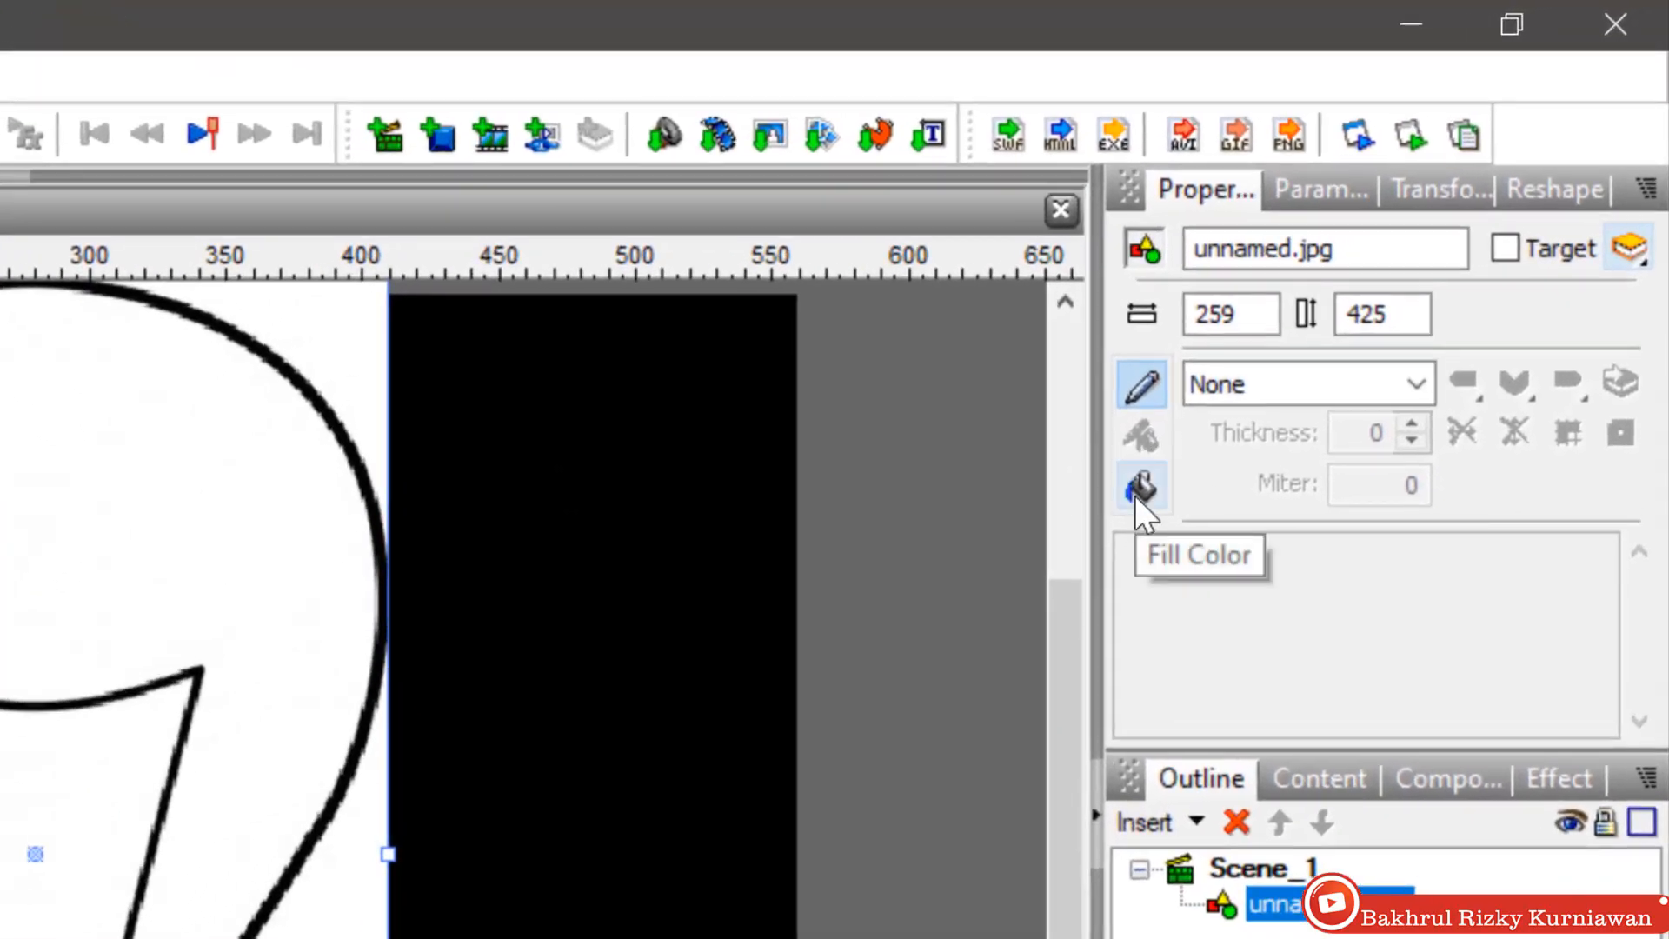
pyautogui.click(1136, 496)
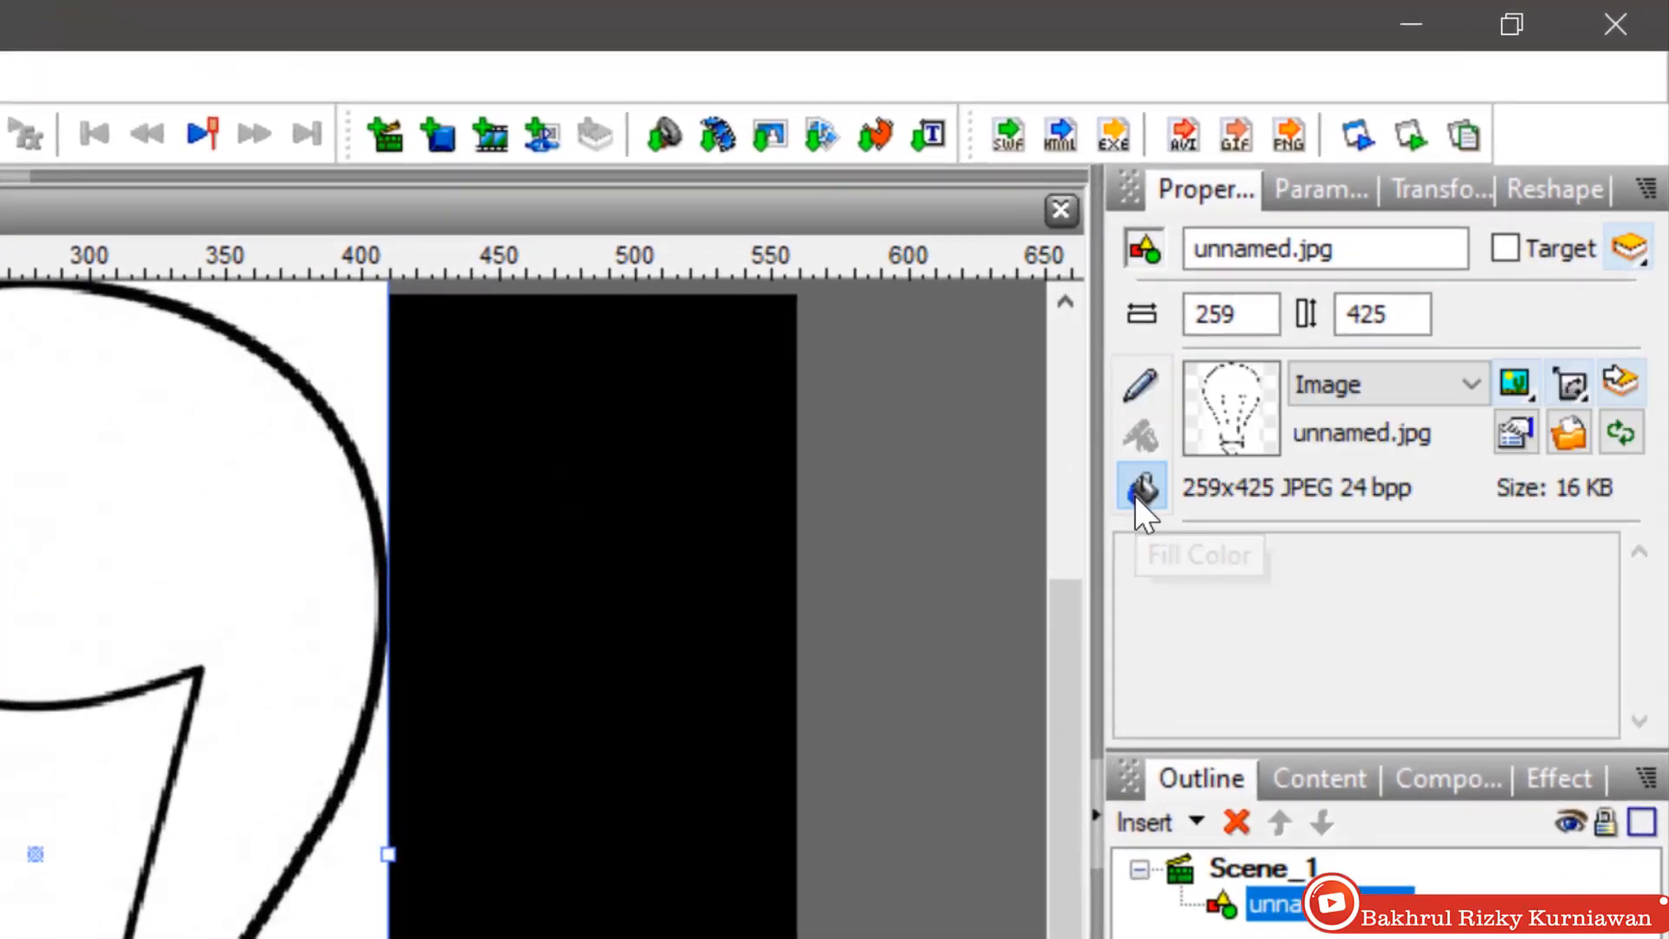
pyautogui.click(1516, 432)
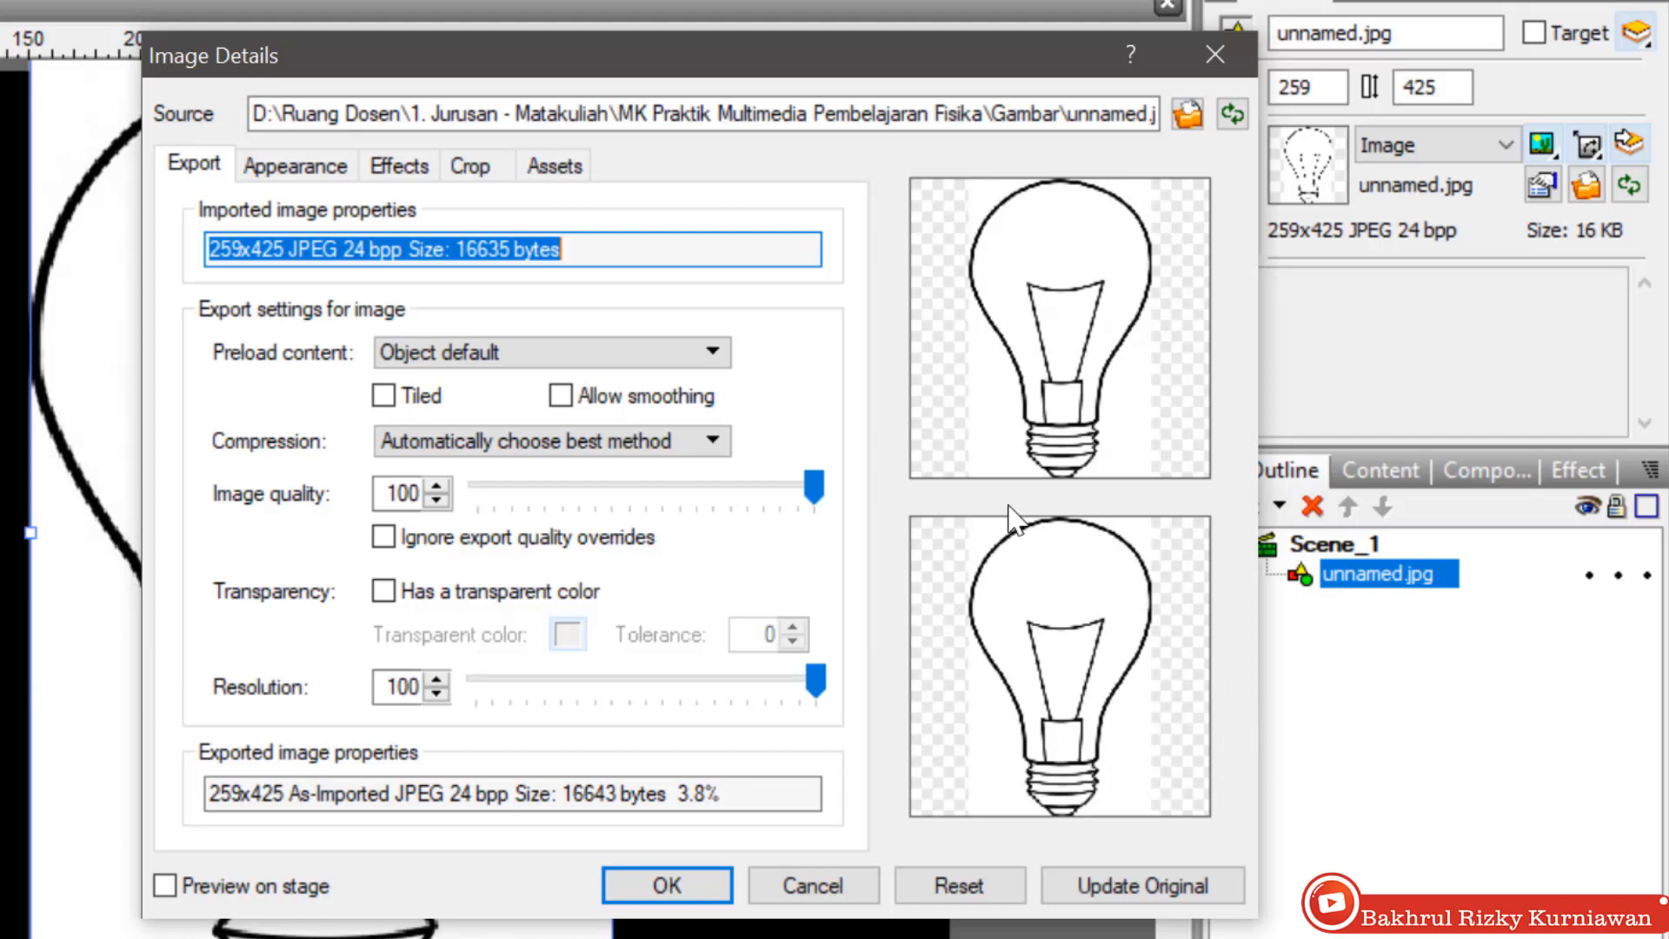
pyautogui.click(375, 594)
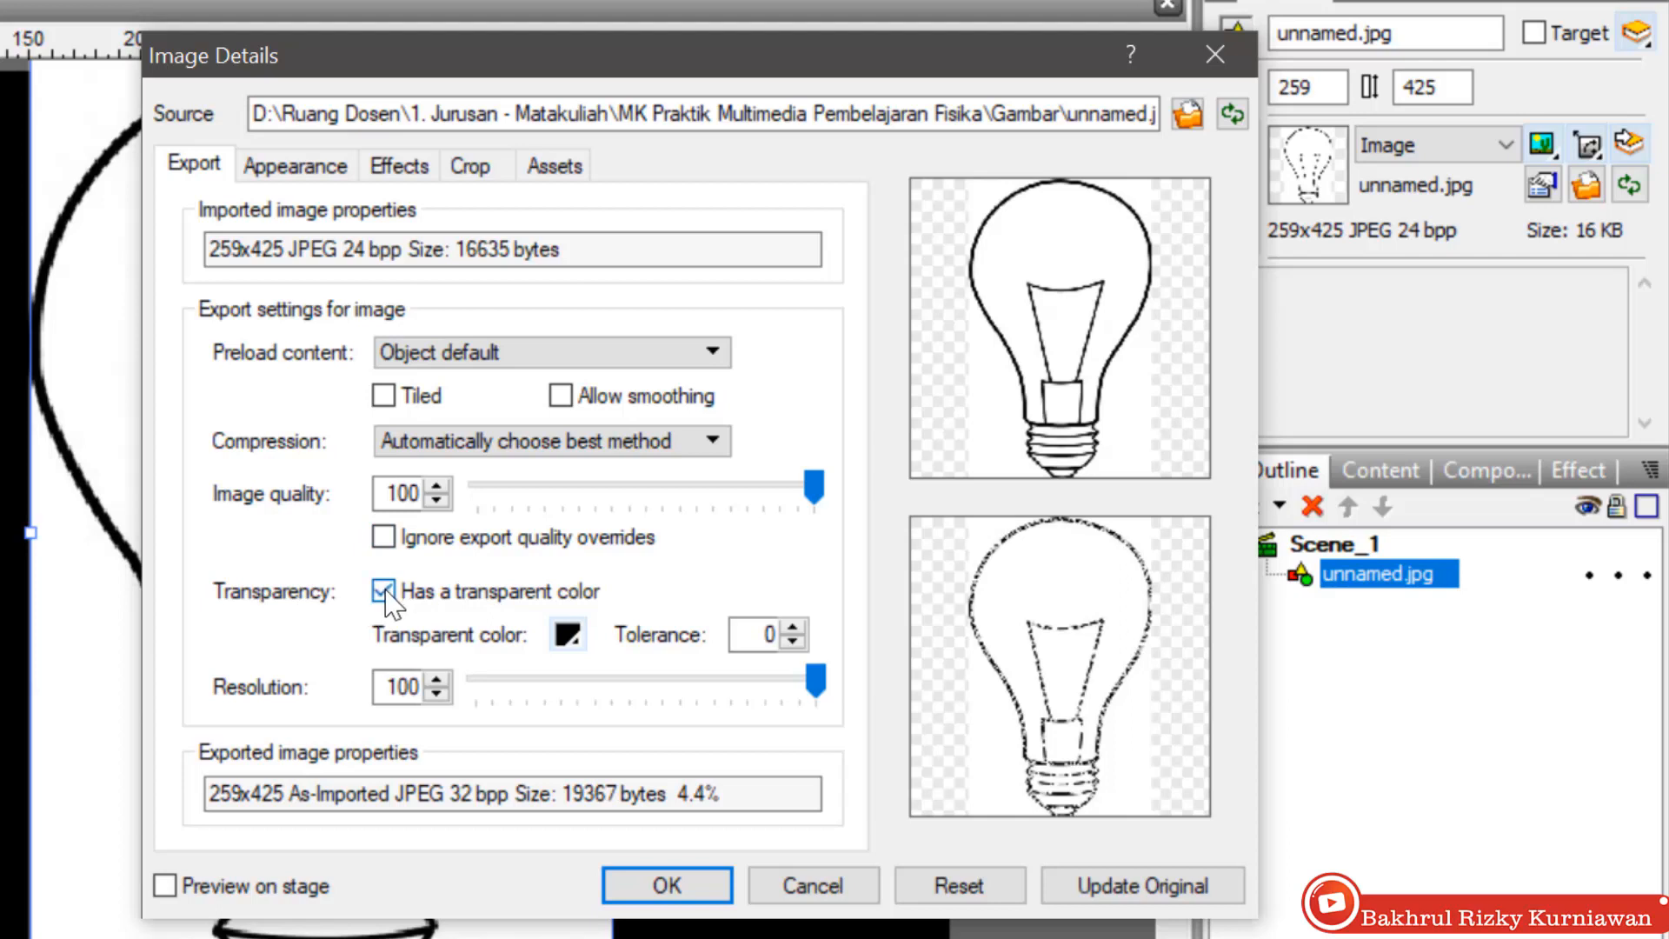
pyautogui.click(566, 638)
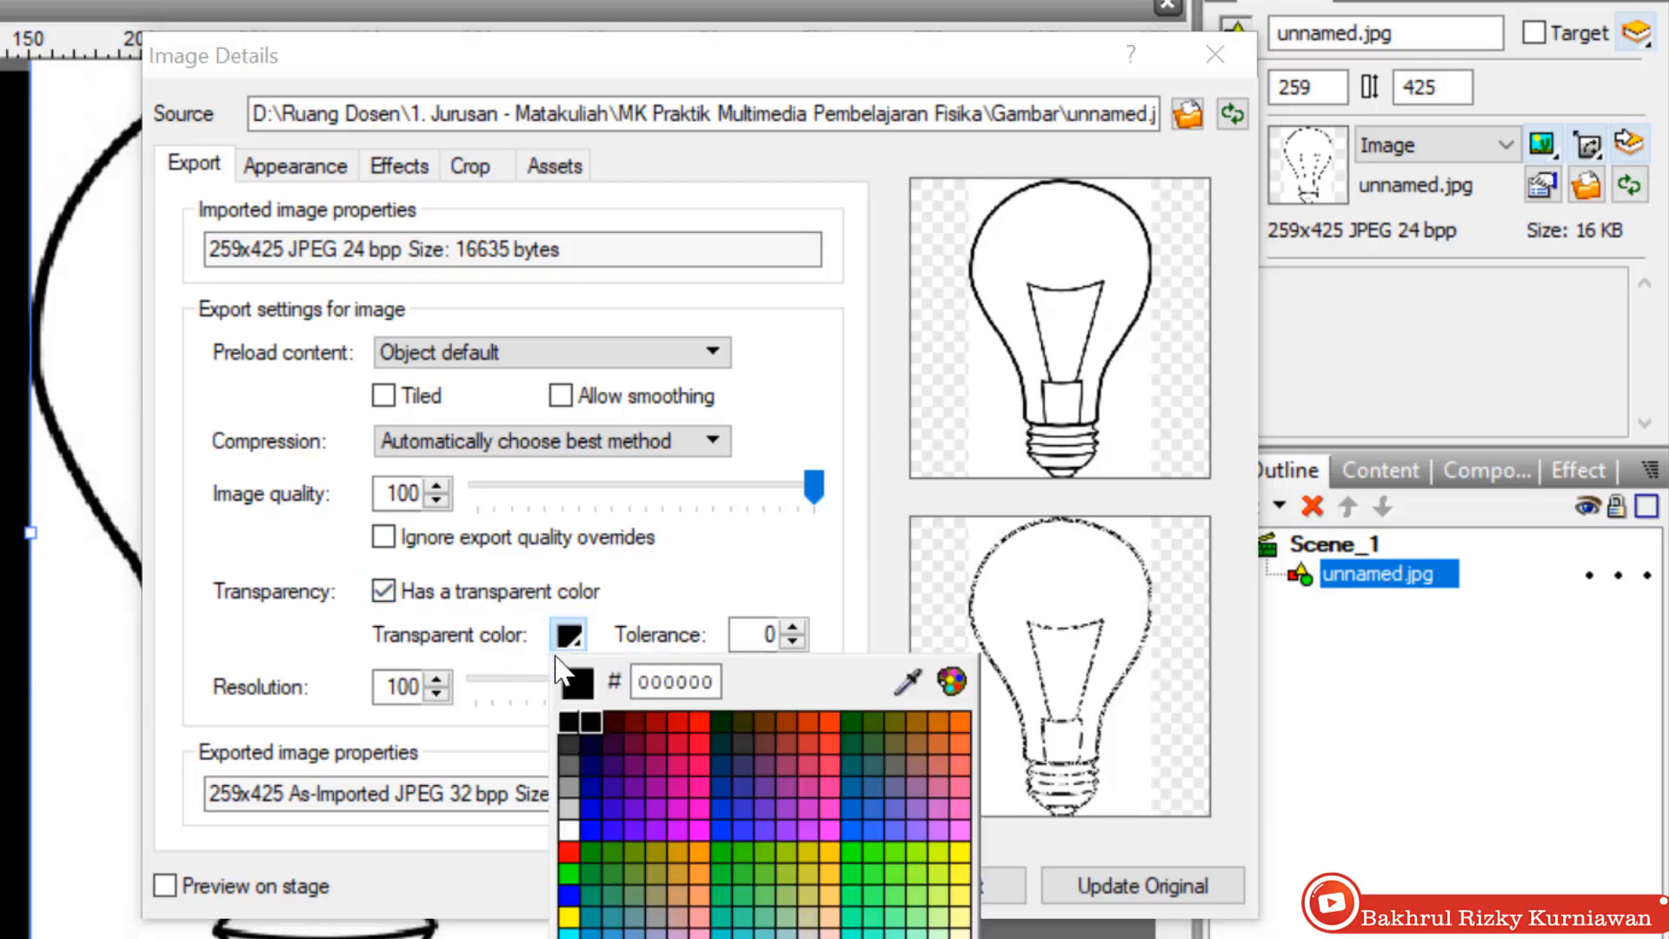
pyautogui.click(567, 833)
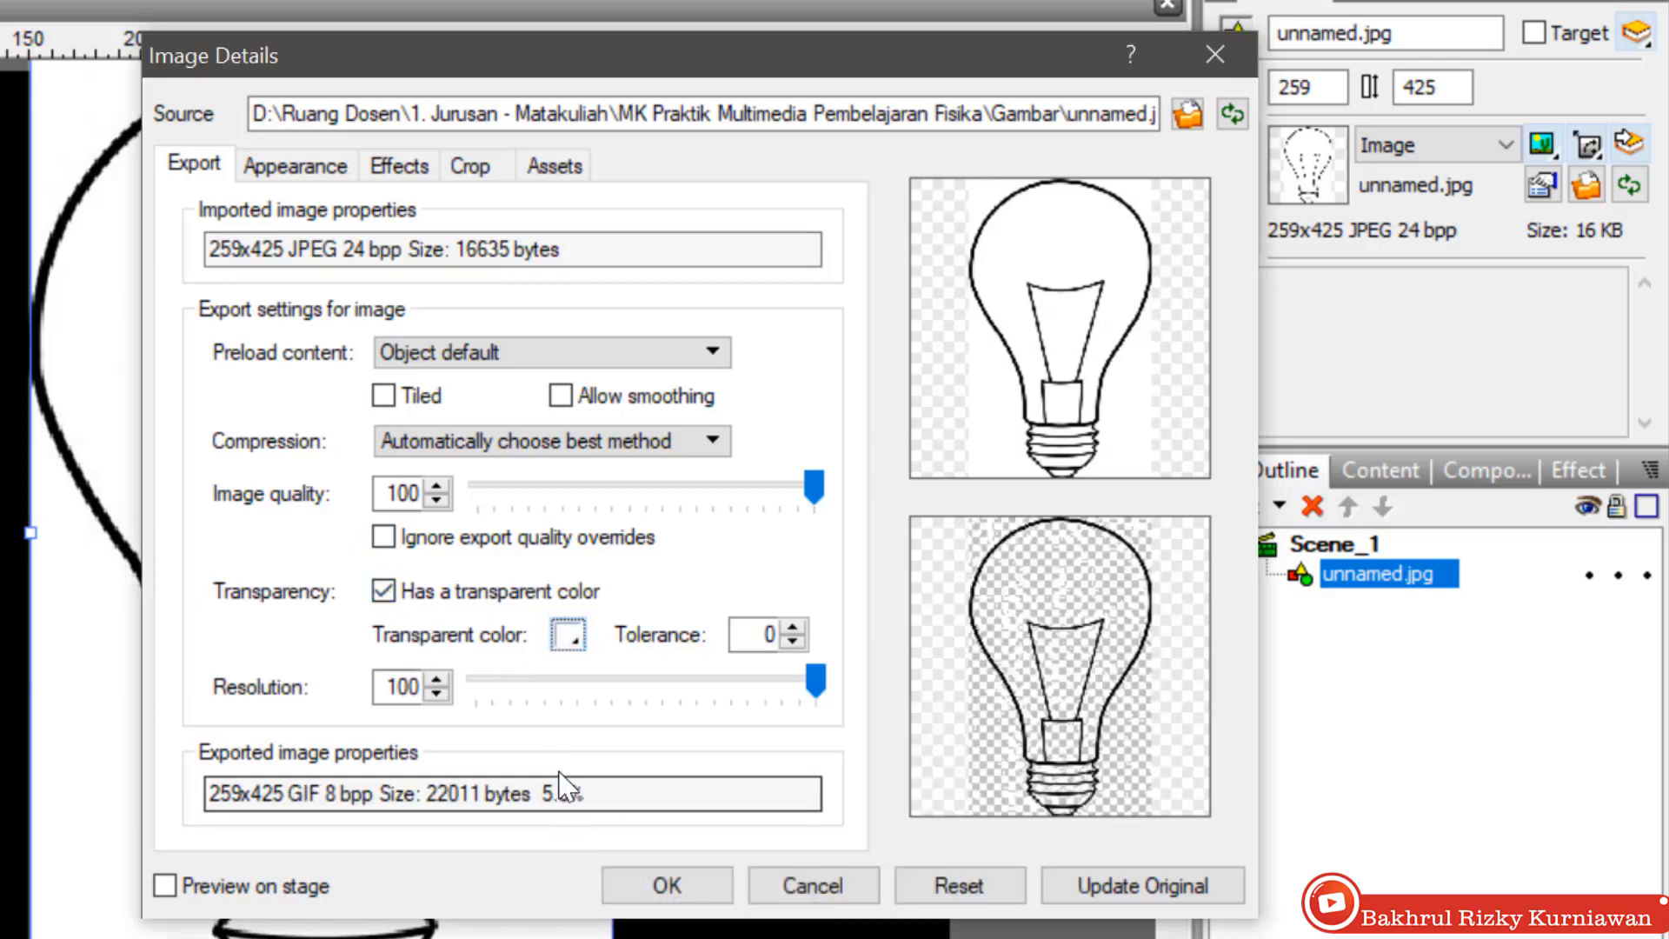
pyautogui.click(667, 885)
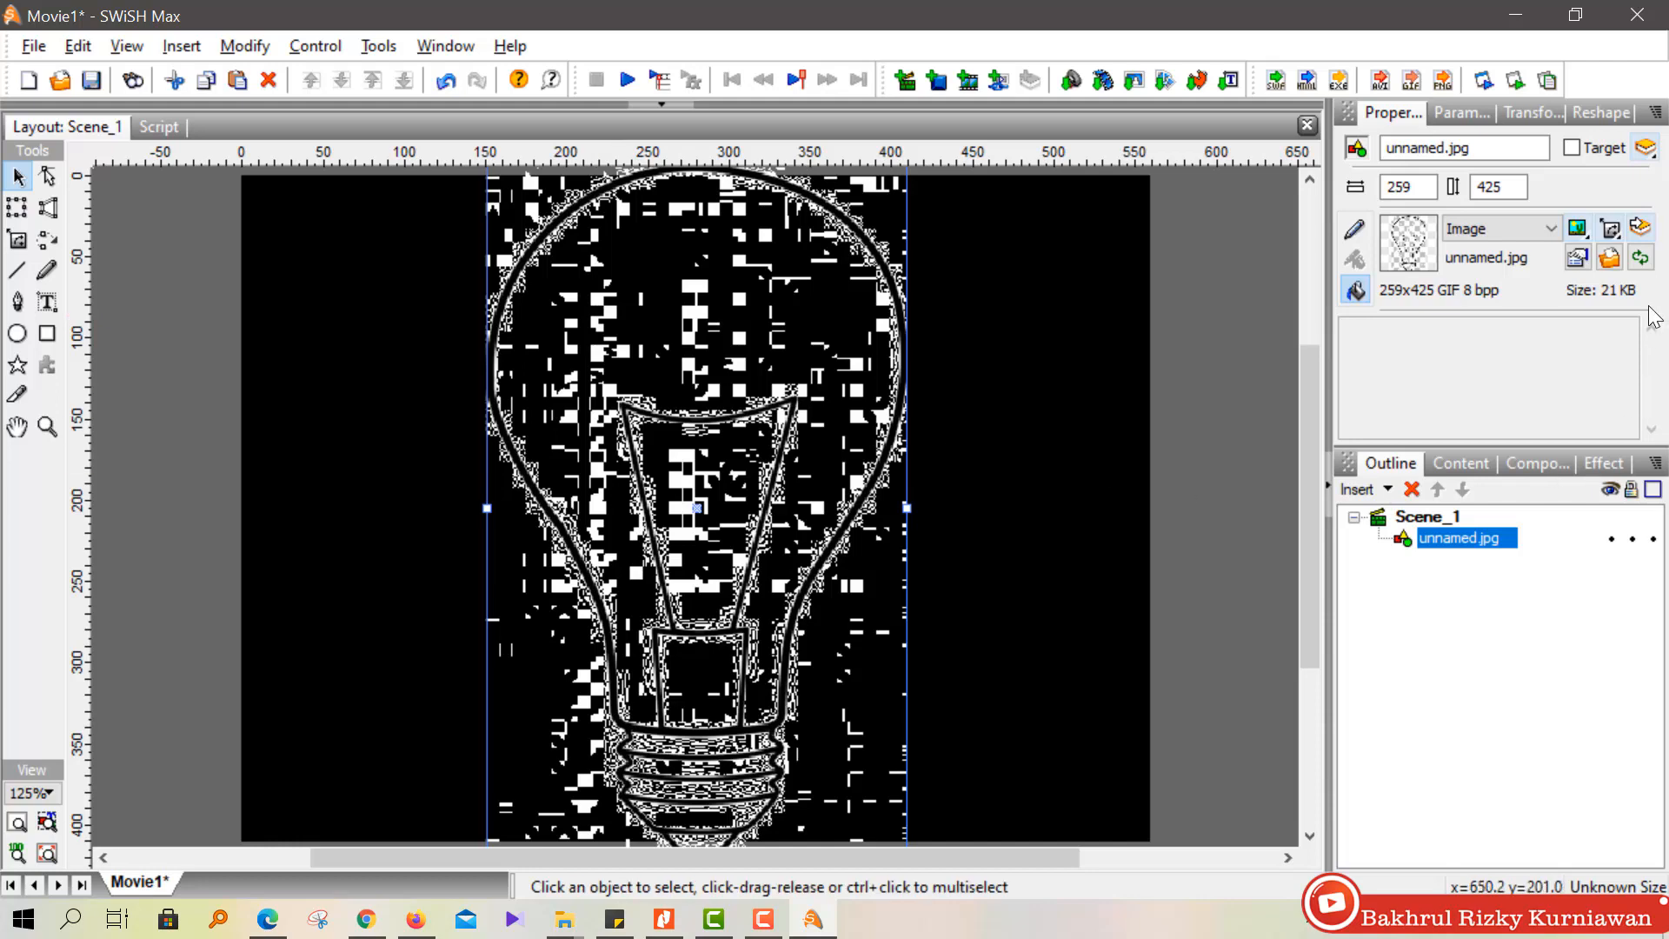
# Set the transparency tolerance of the bulb image to 100.
pyautogui.click(1578, 258)
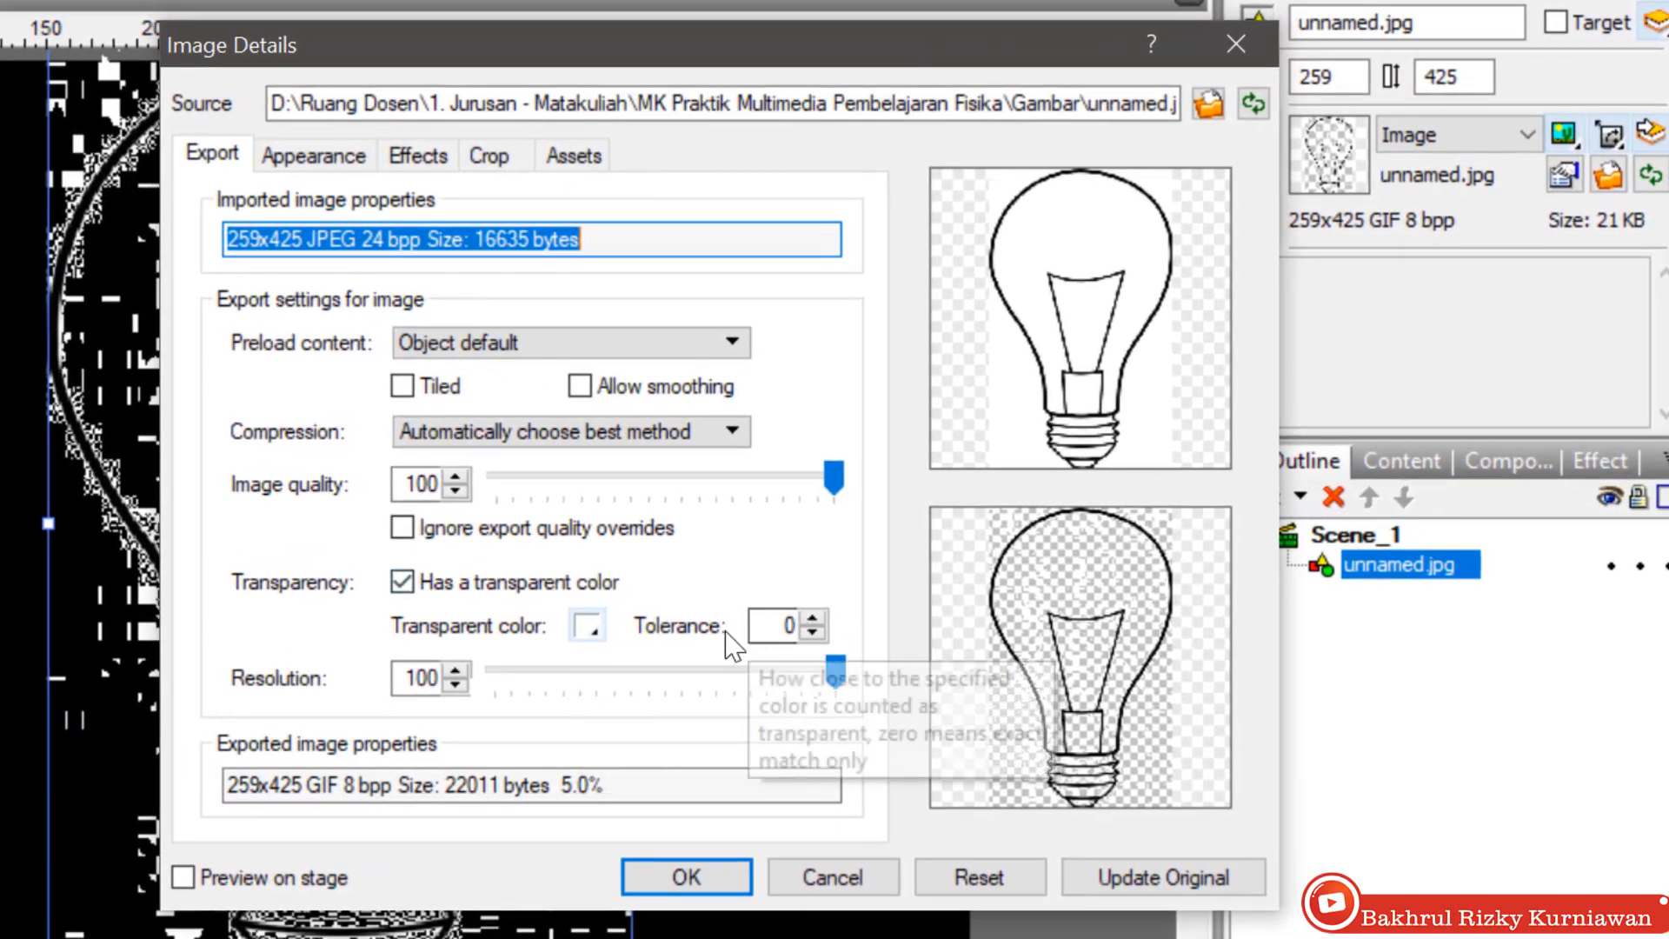
pyautogui.click(781, 625)
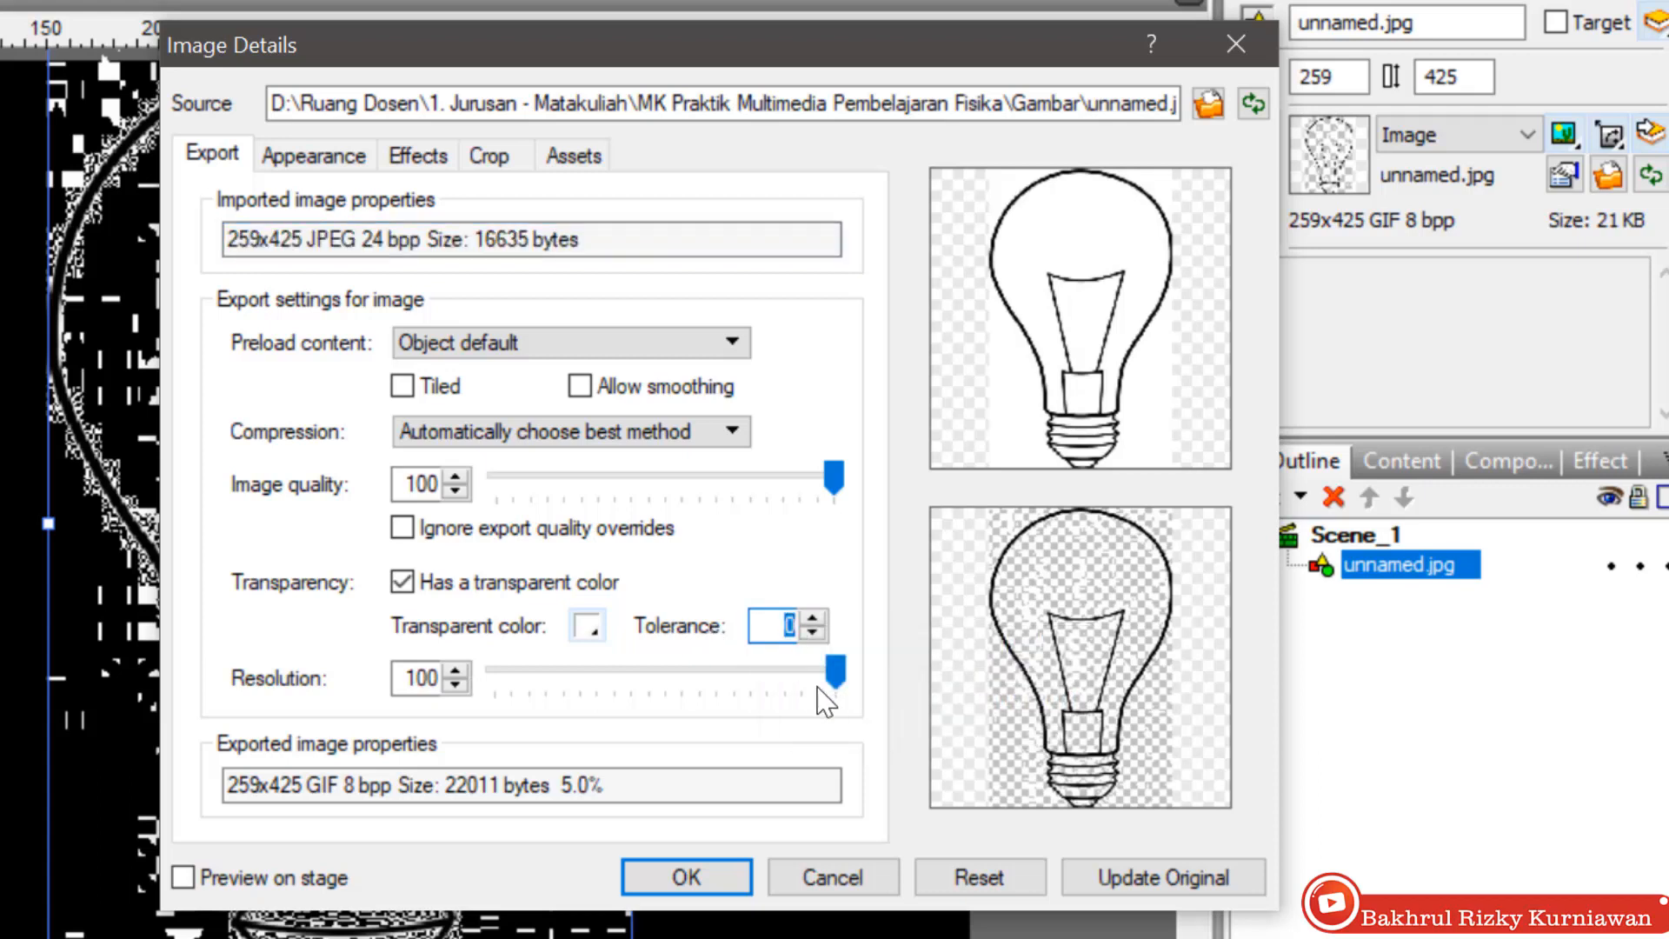
pyautogui.write('100')
pyautogui.press('Return')
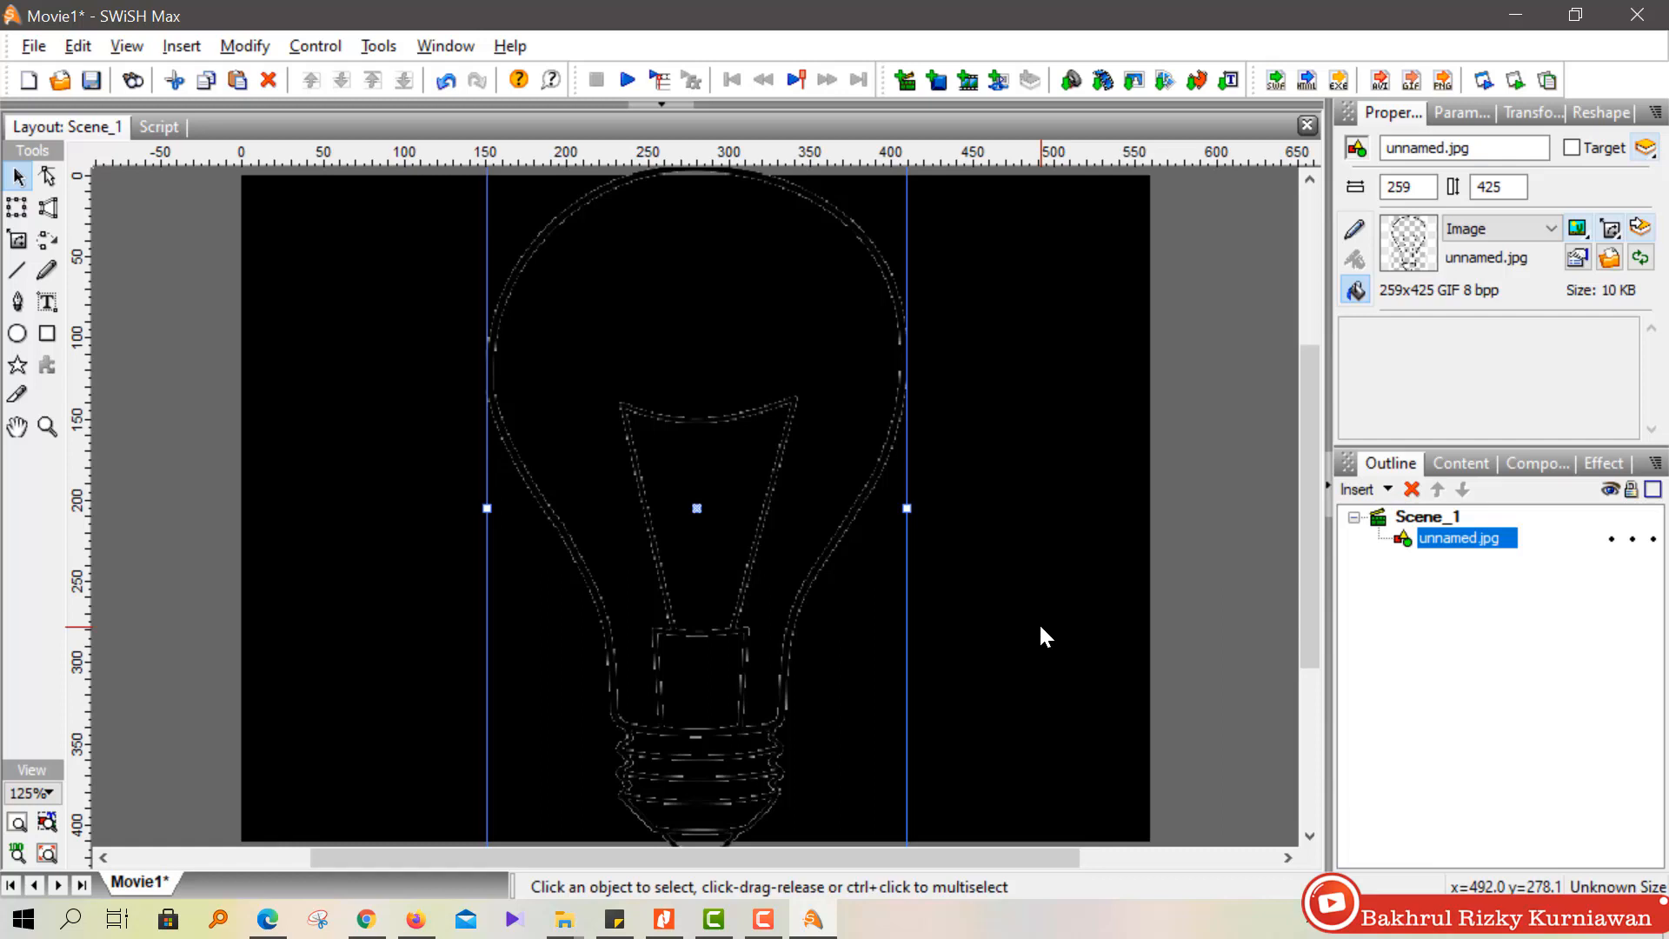
# Shrink the bulb image to about 115 × 189 pixels and place it in the lower middle of the black stage.
pyautogui.click(1165, 564)
pyautogui.click(706, 419)
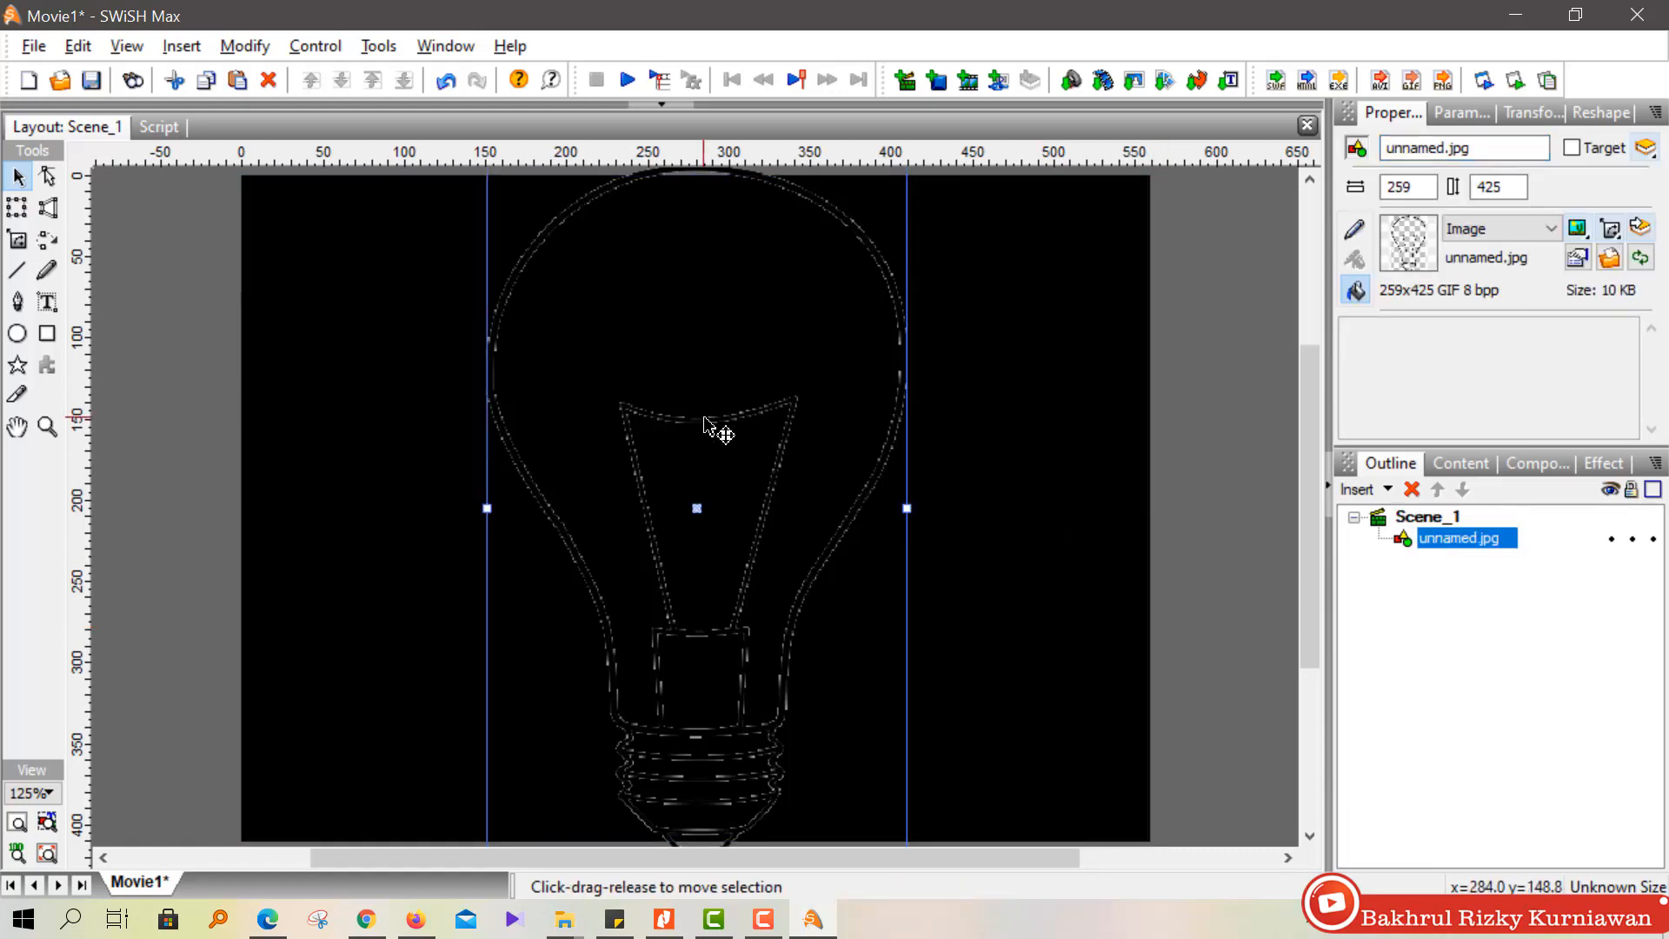
pyautogui.scroll(-2, 700, 413)
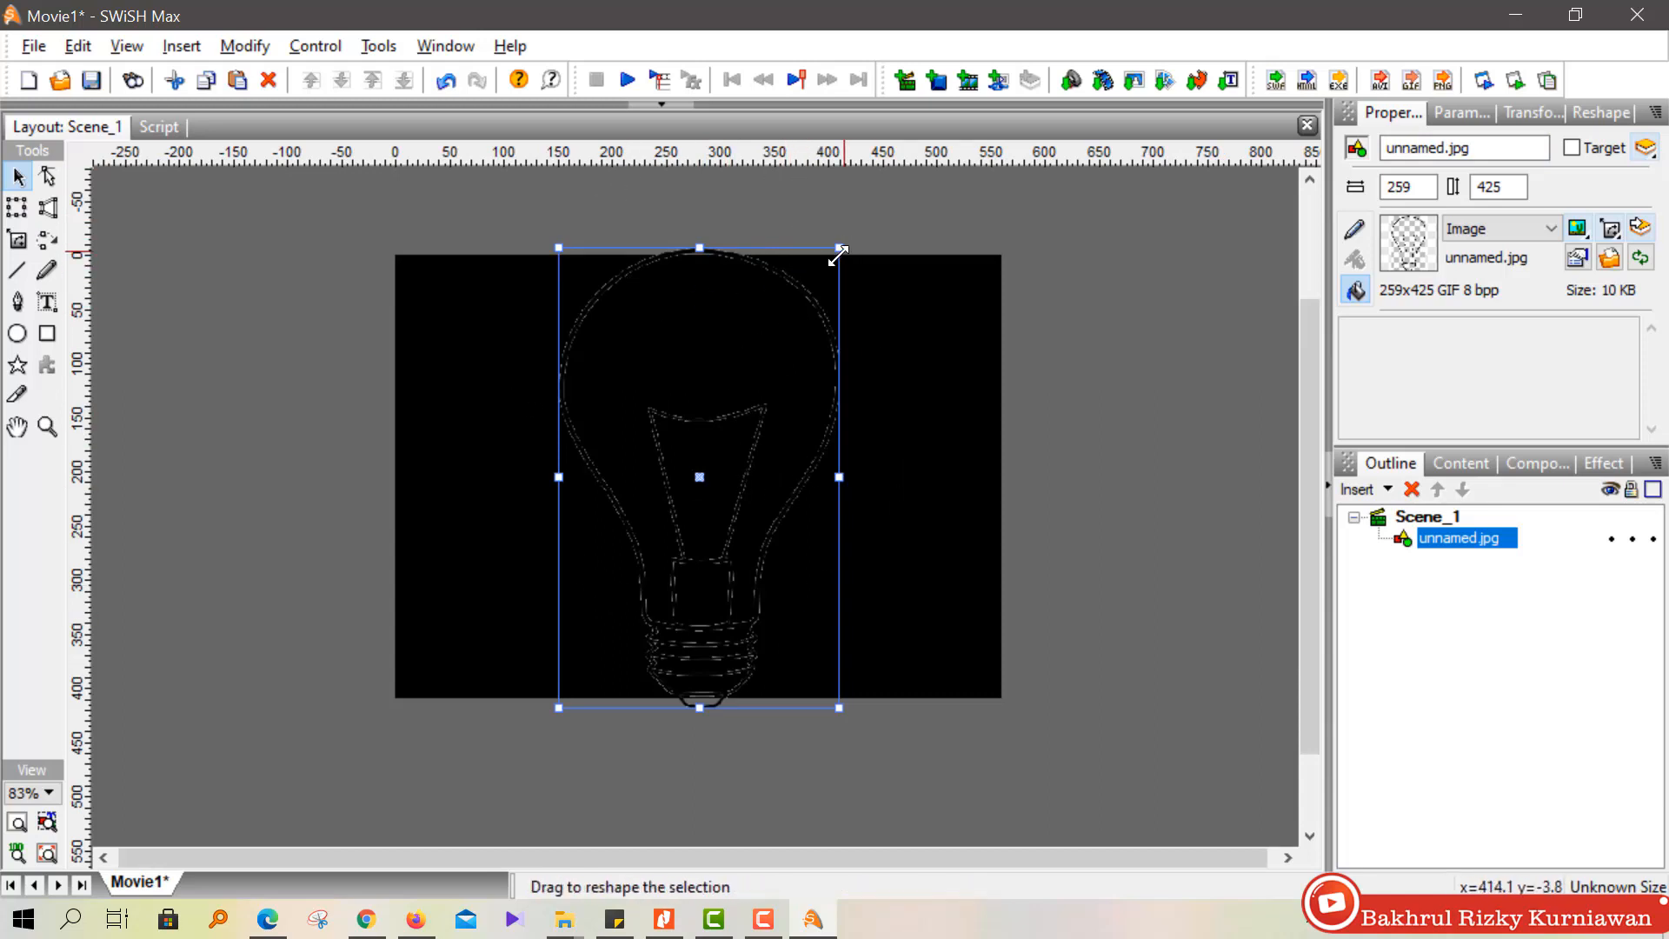
pyautogui.moveTo(837, 254); pyautogui.dragTo(746, 345)
pyautogui.moveTo(710, 372); pyautogui.dragTo(723, 486)
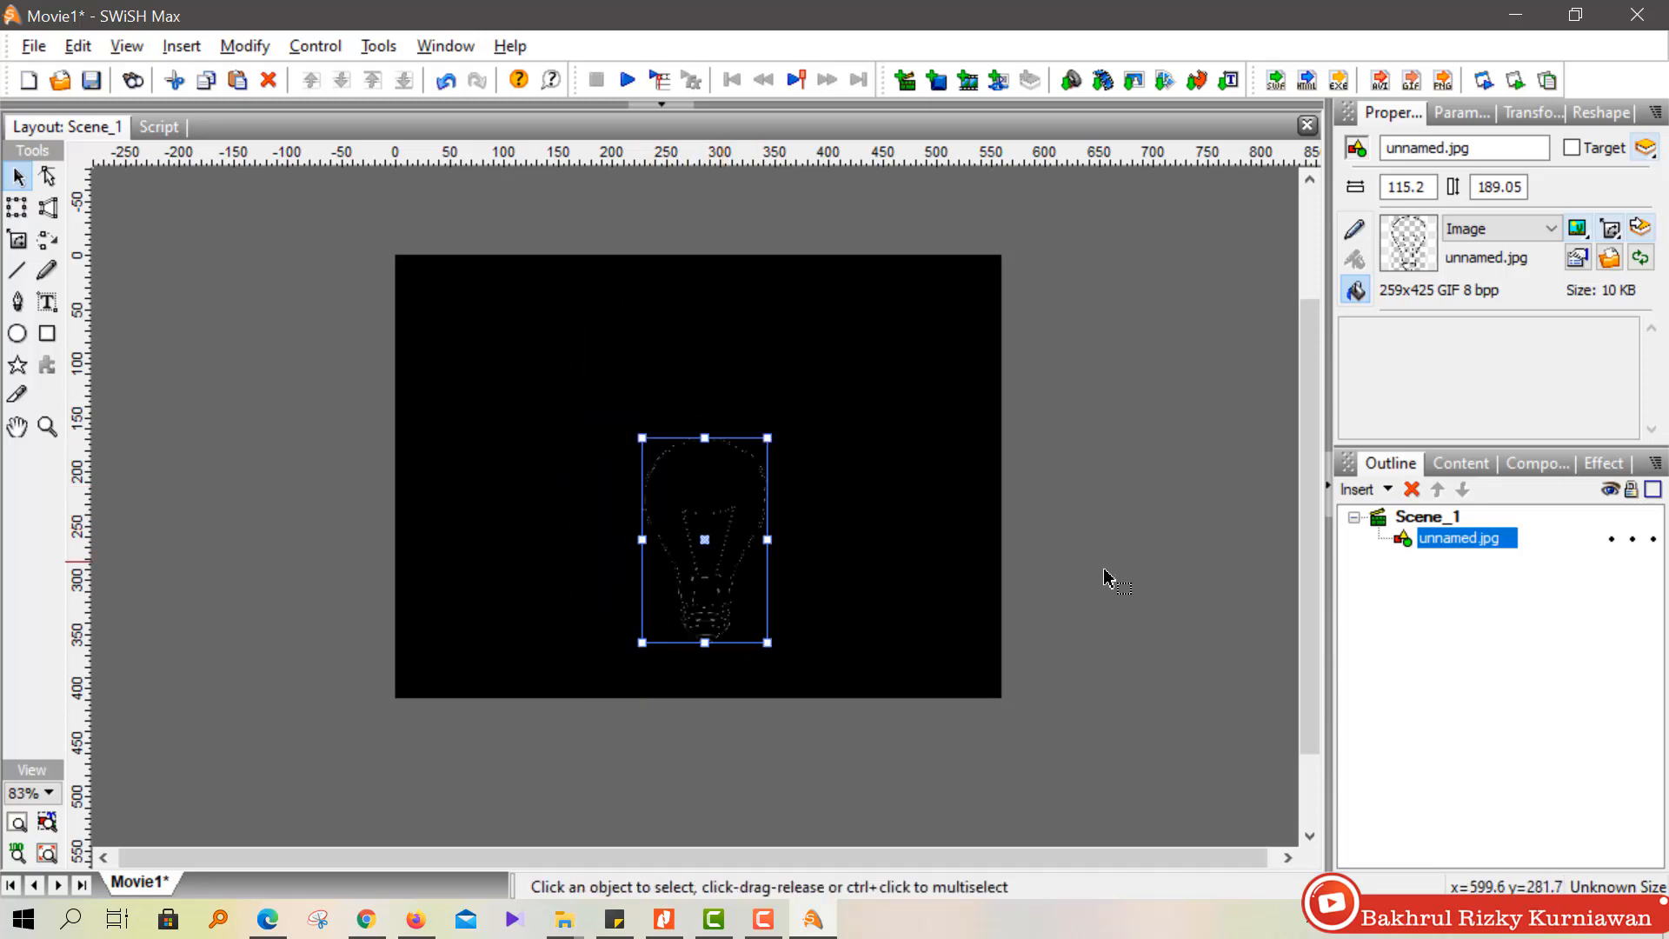
pyautogui.click(1104, 572)
# Draw a circle about 112 pixels in diameter and place it over the glass part of the bulb outline.
pyautogui.scroll(1, 682, 518)
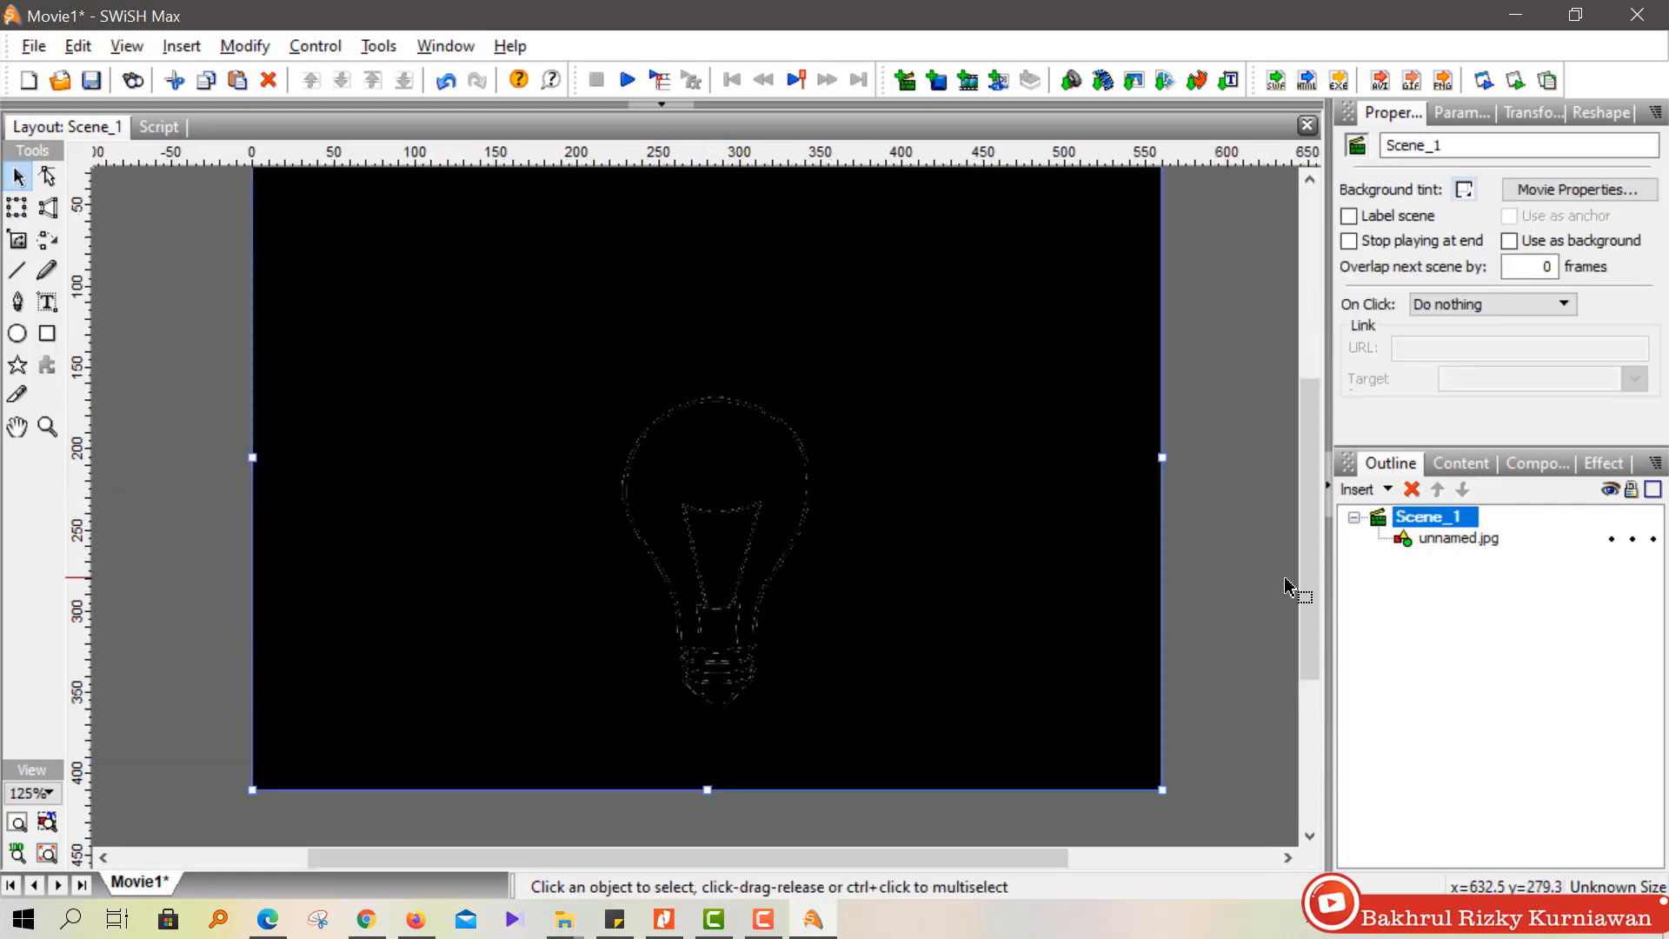
pyautogui.moveTo(1307, 595); pyautogui.dragTo(1306, 576)
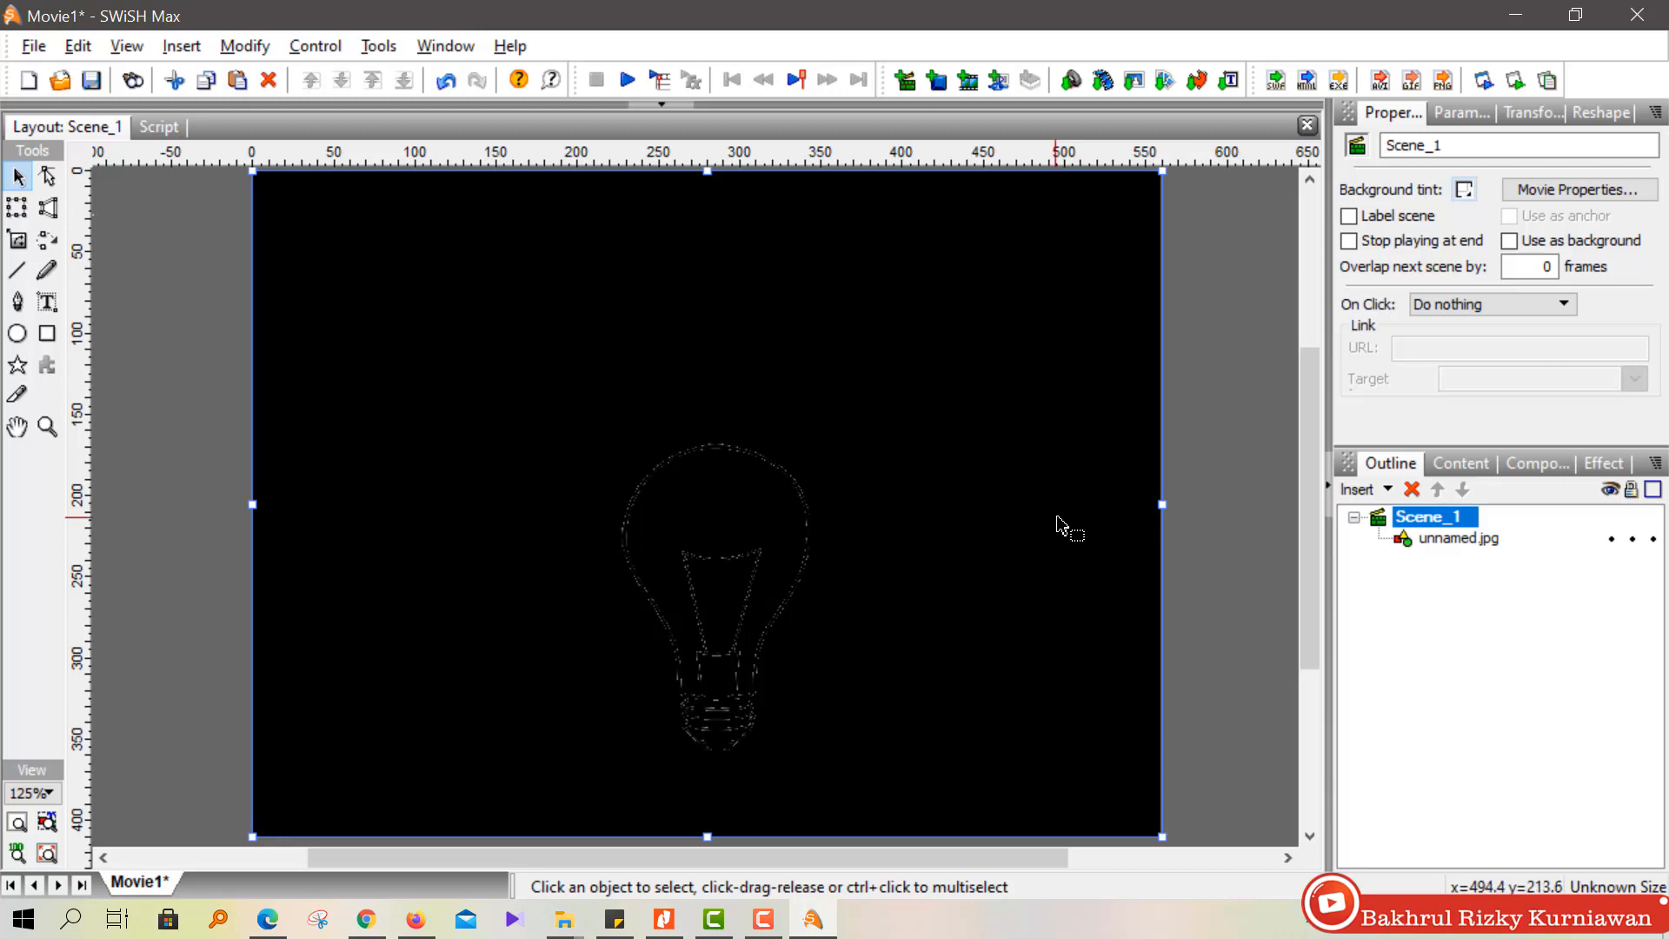
pyautogui.click(18, 333)
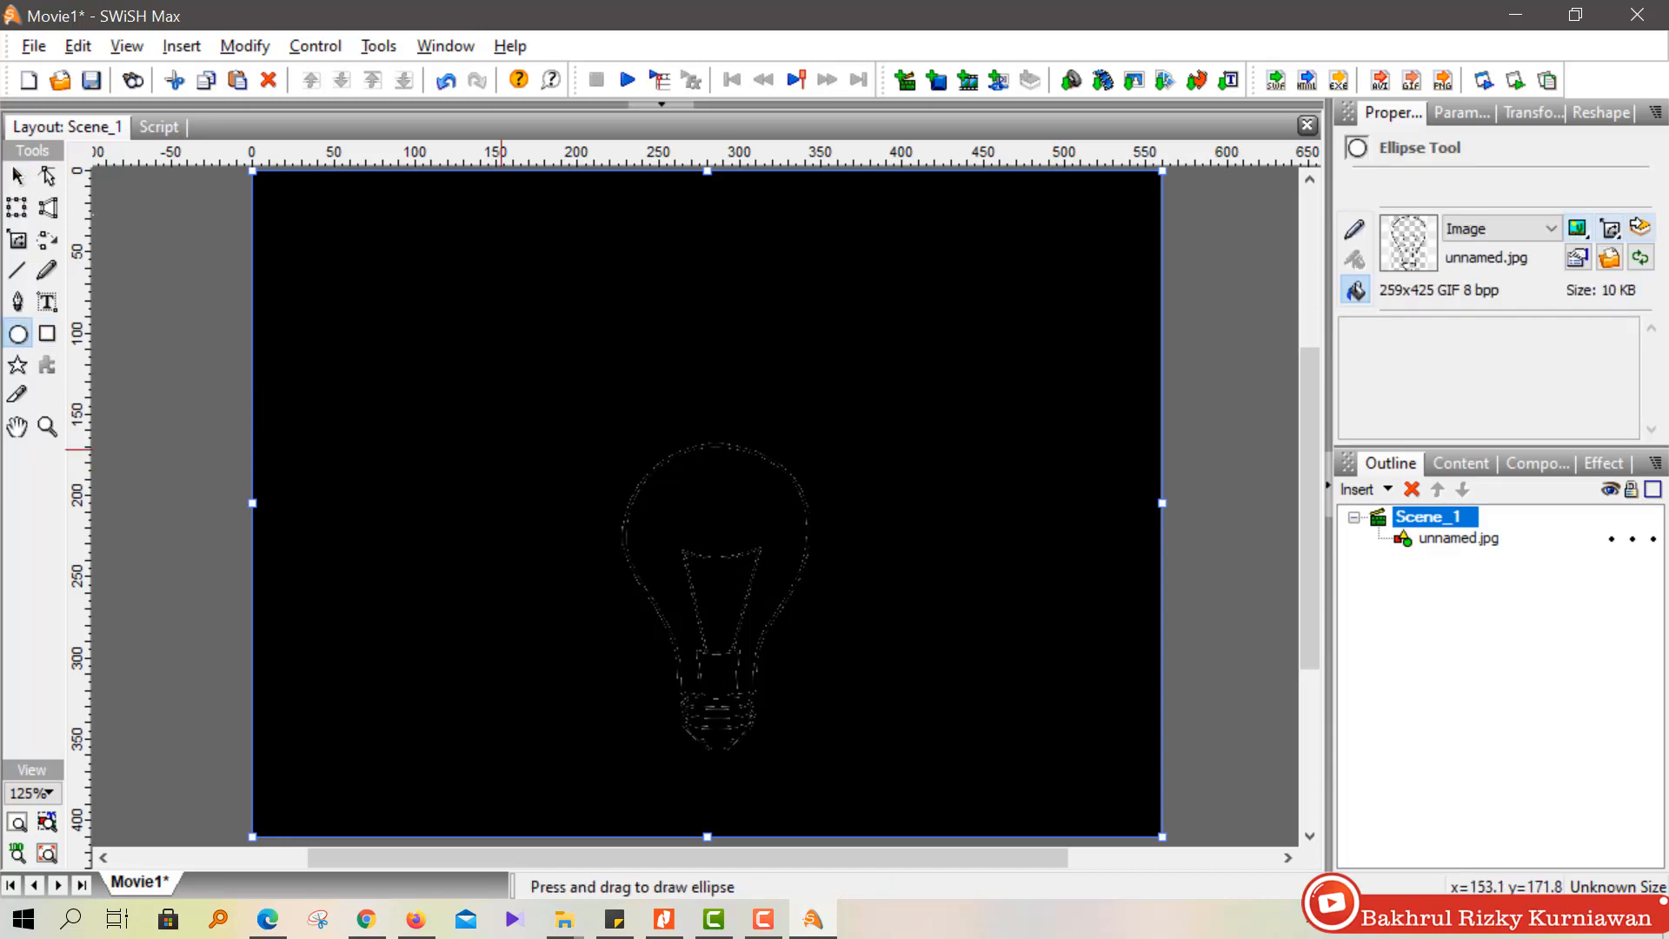
pyautogui.moveTo(631, 484); pyautogui.dragTo(765, 665)
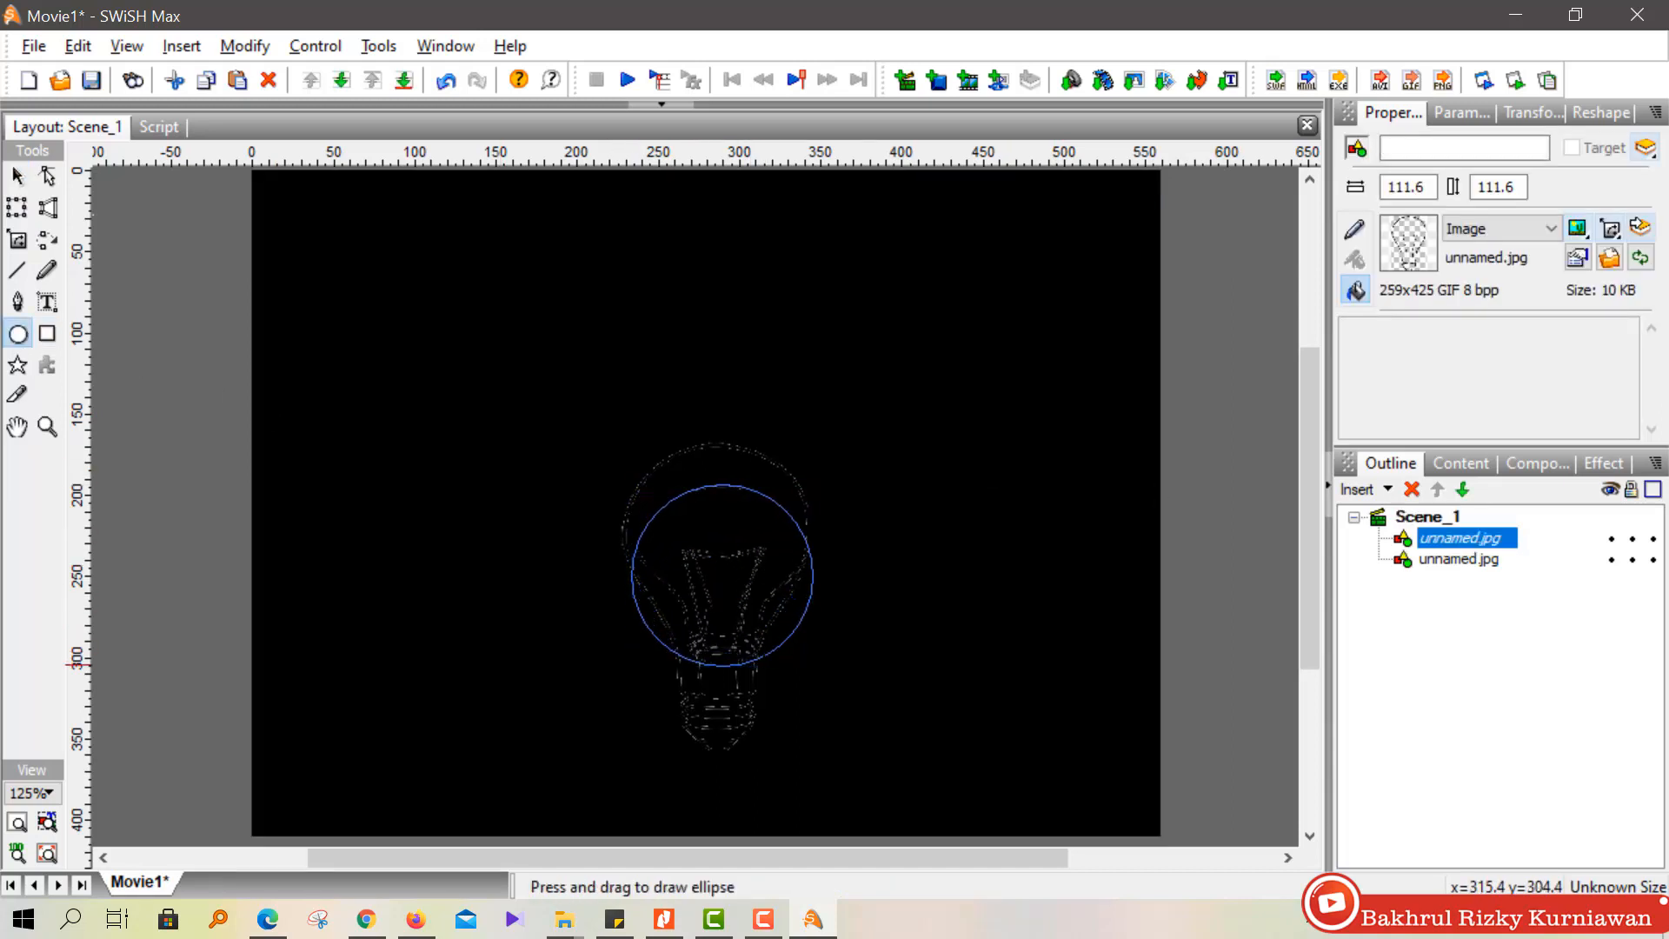
pyautogui.click(17, 176)
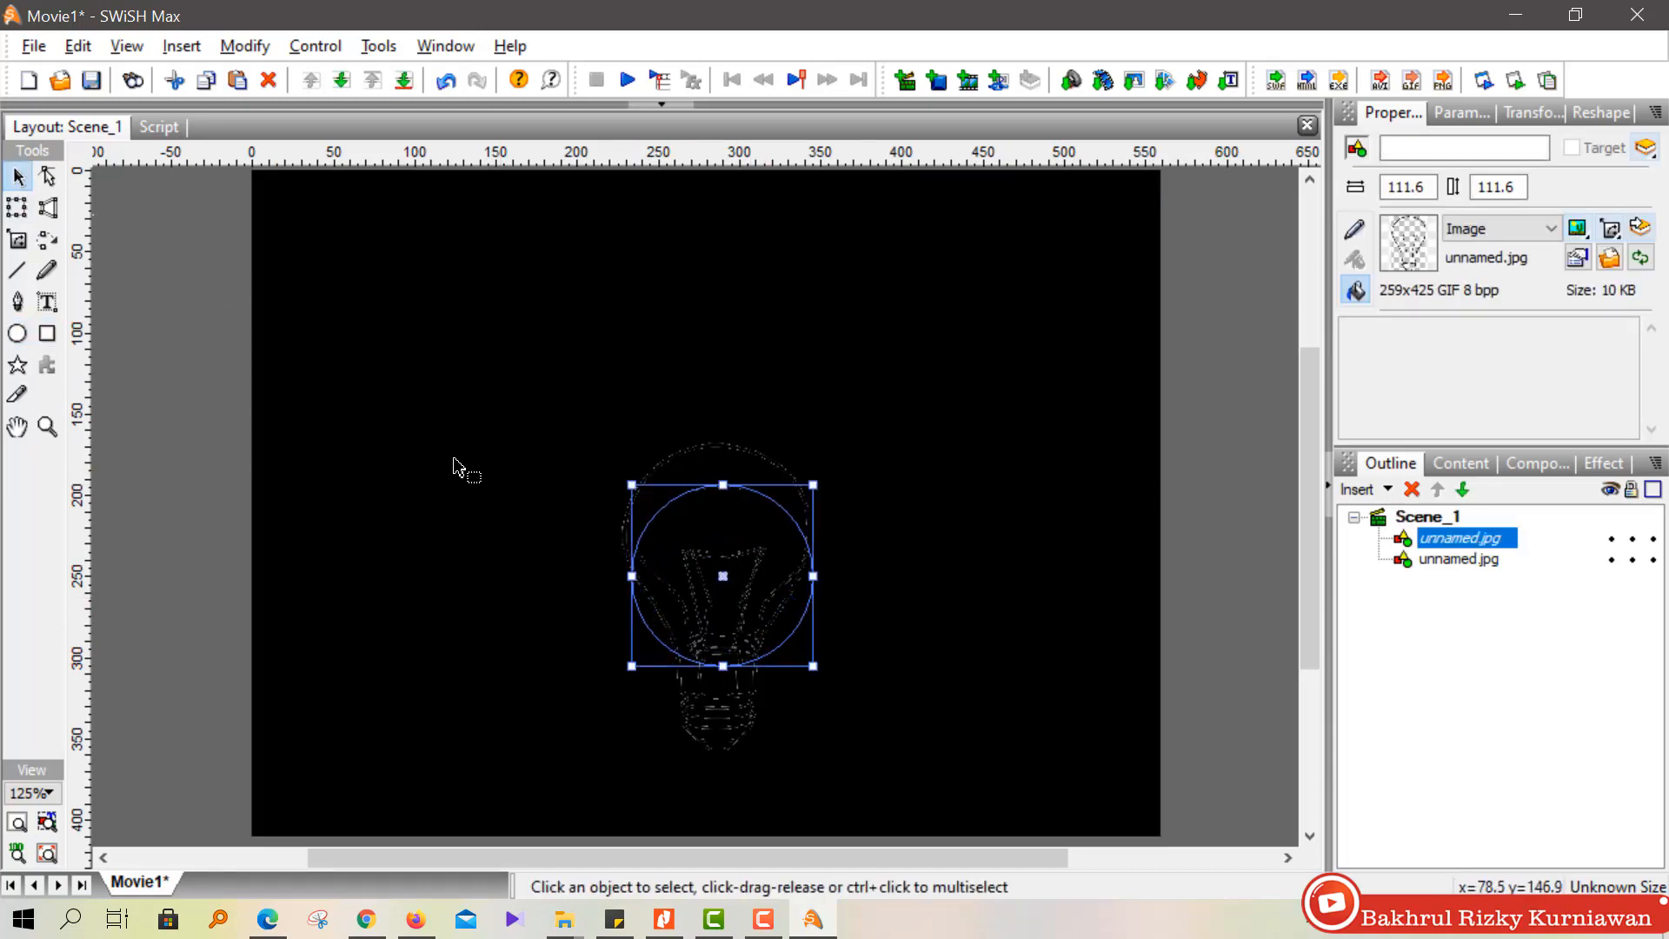
pyautogui.moveTo(663, 521); pyautogui.dragTo(661, 486)
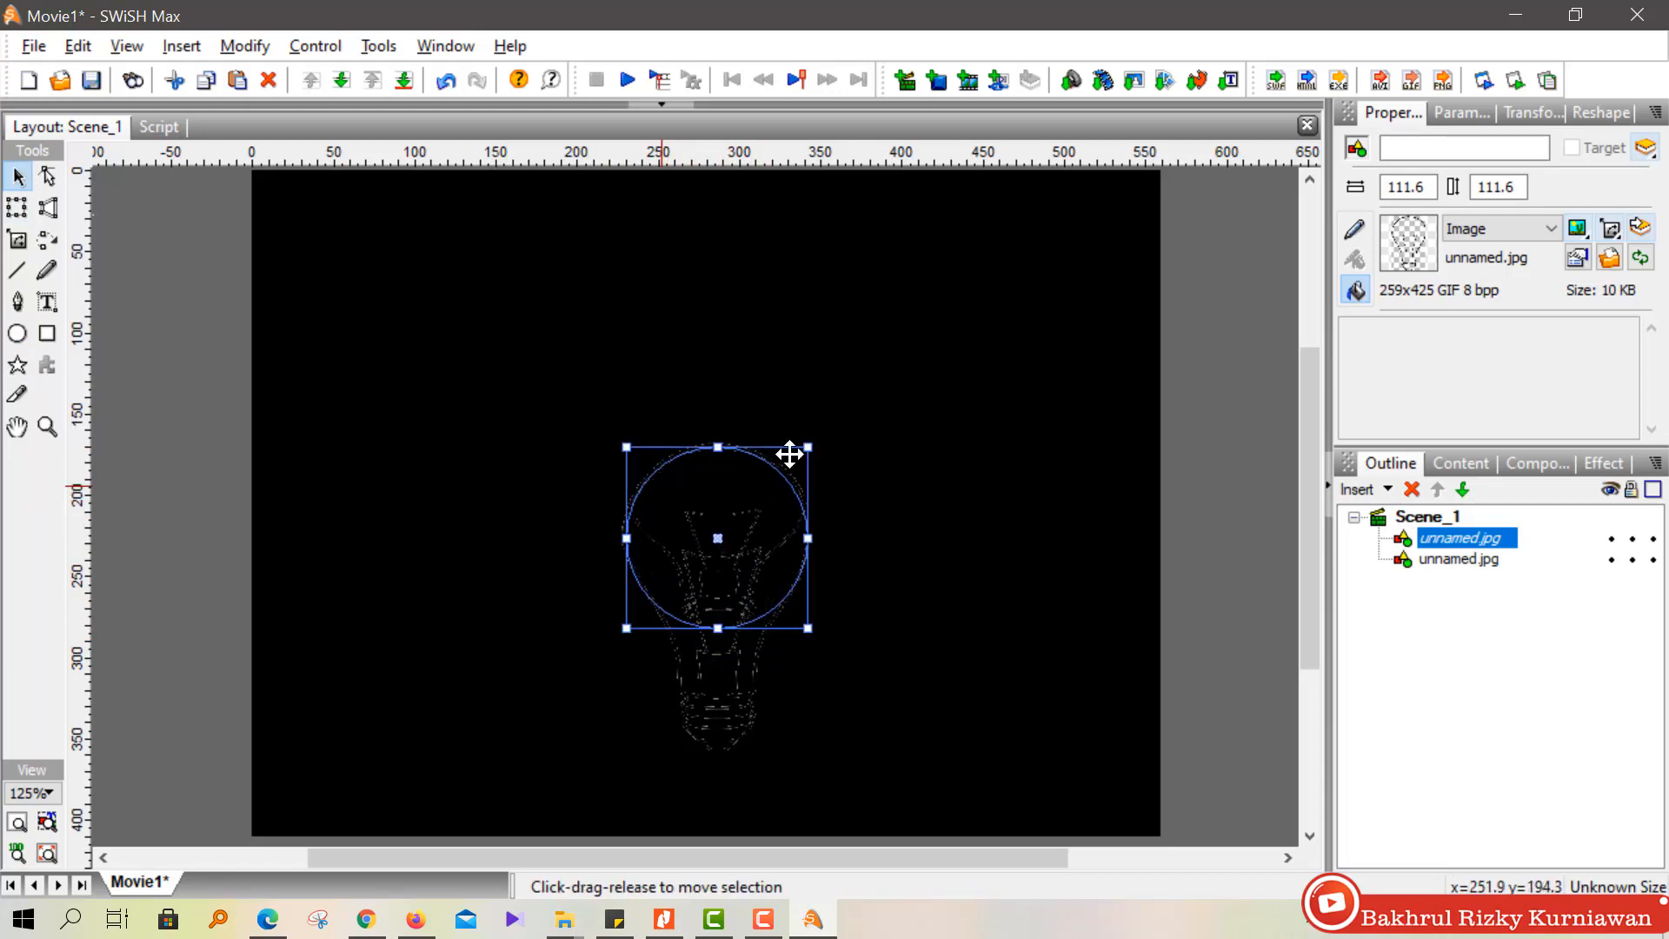
# Change the circle's fill from image to solid and colour it yellow, FFFF00.
pyautogui.click(1486, 229)
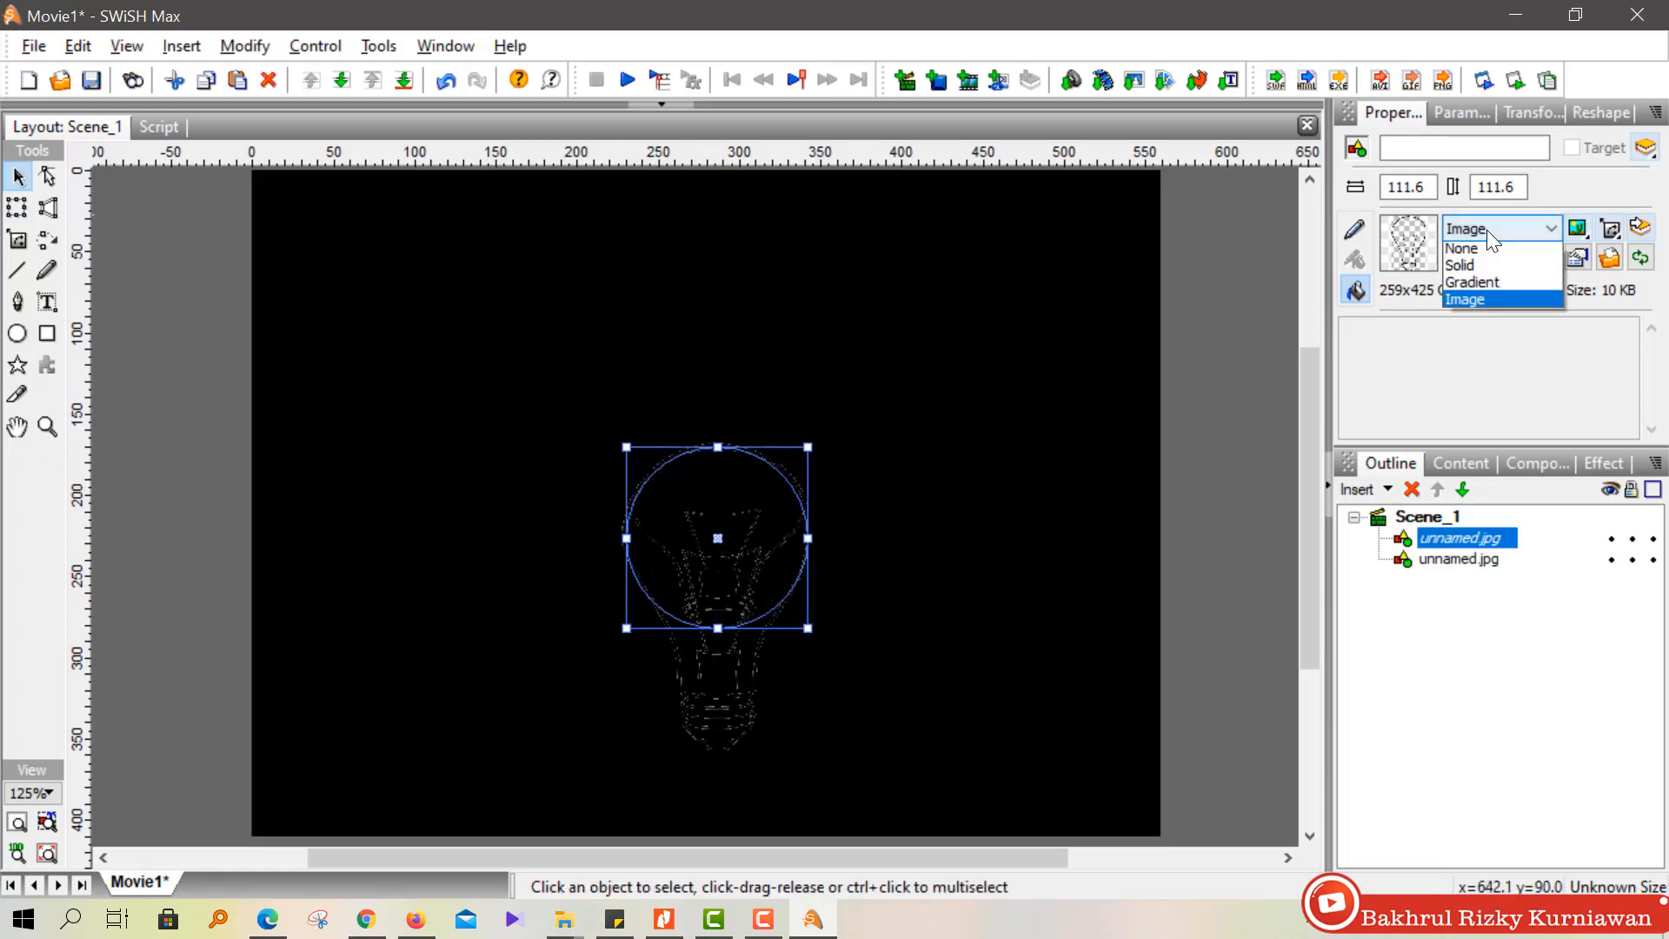
pyautogui.click(1483, 276)
pyautogui.click(1578, 229)
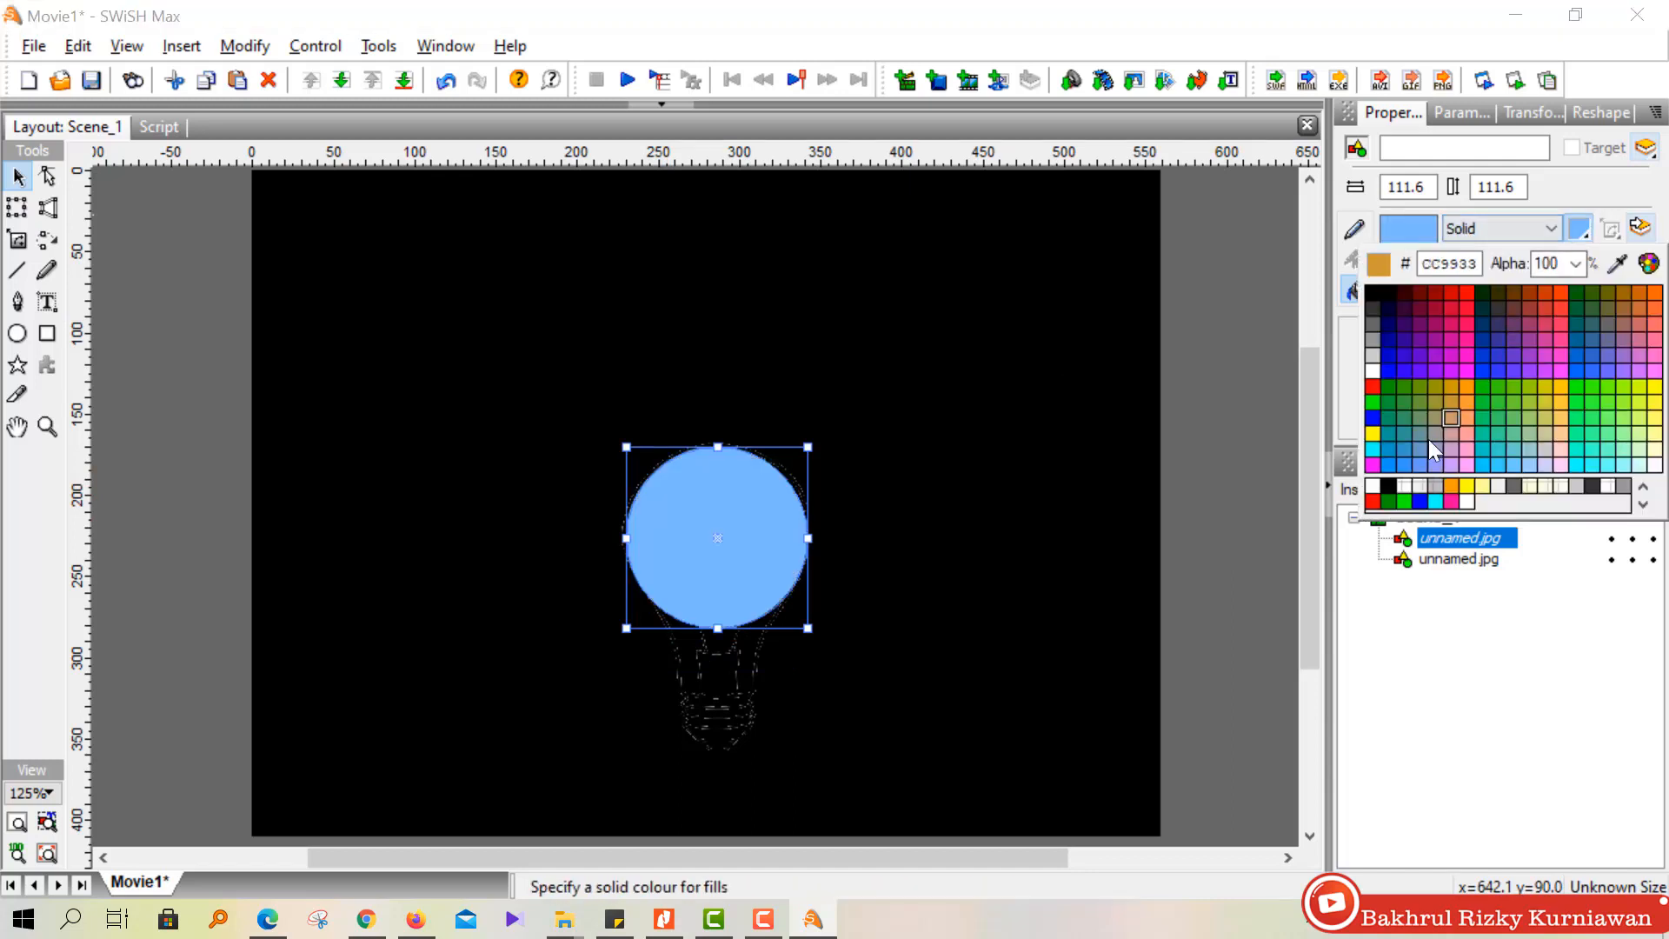
pyautogui.click(1373, 432)
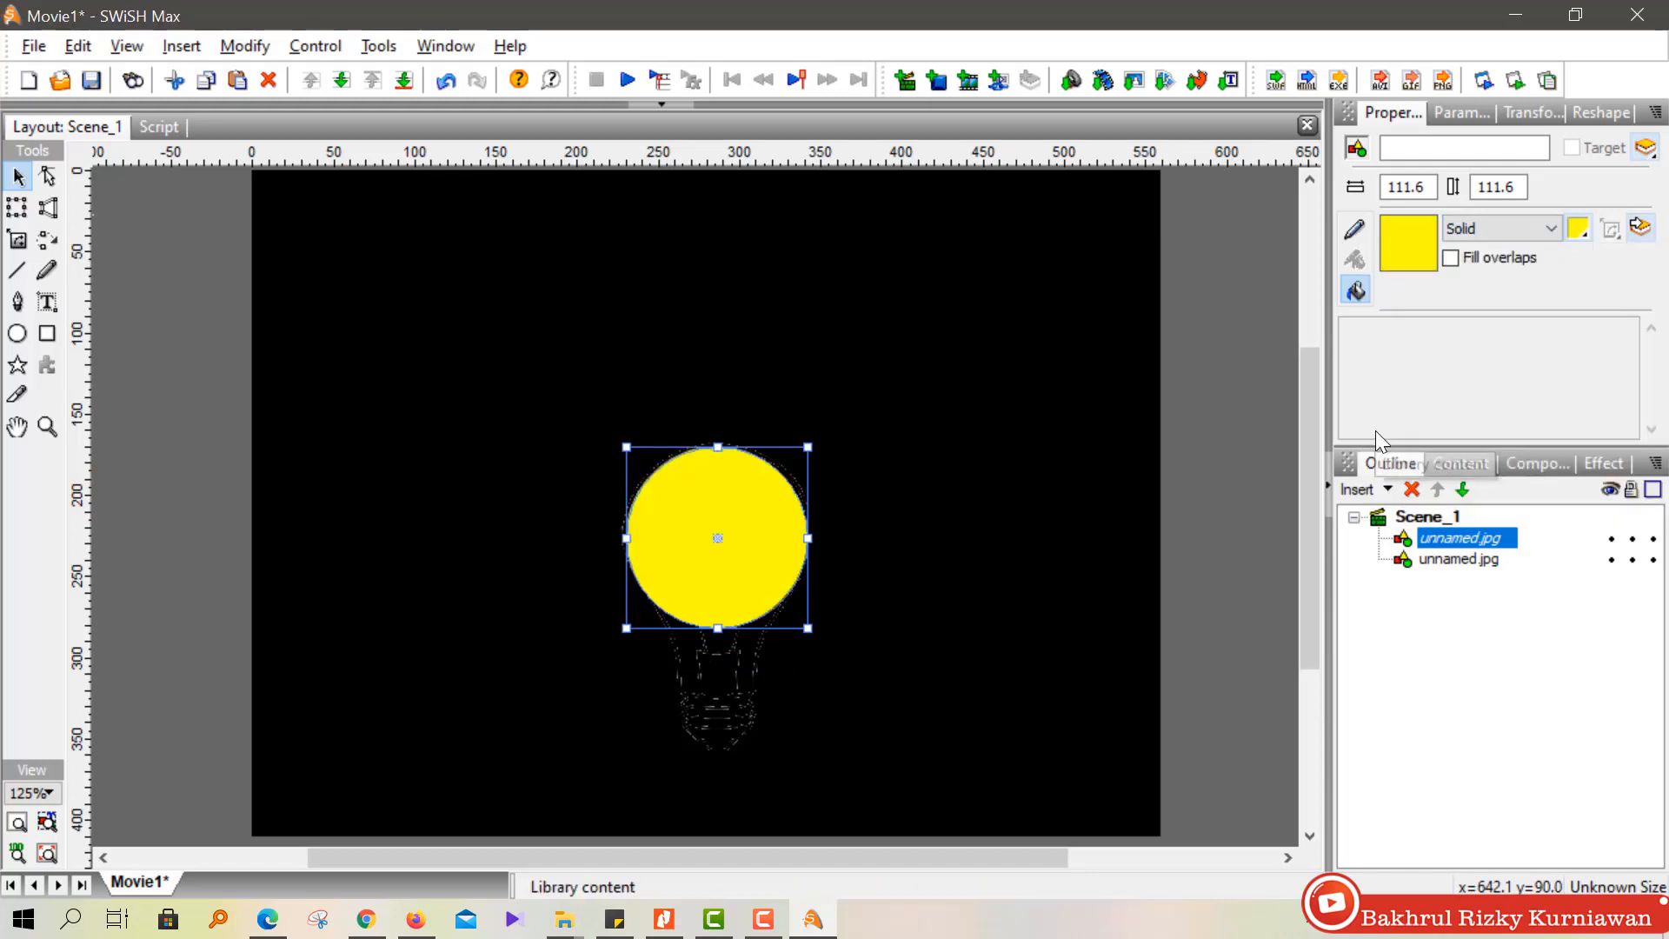
# Lower the yellow fill's alpha, first to 75% and finally to 50%, so the bulb outline shows through the circle.
pyautogui.click(1587, 226)
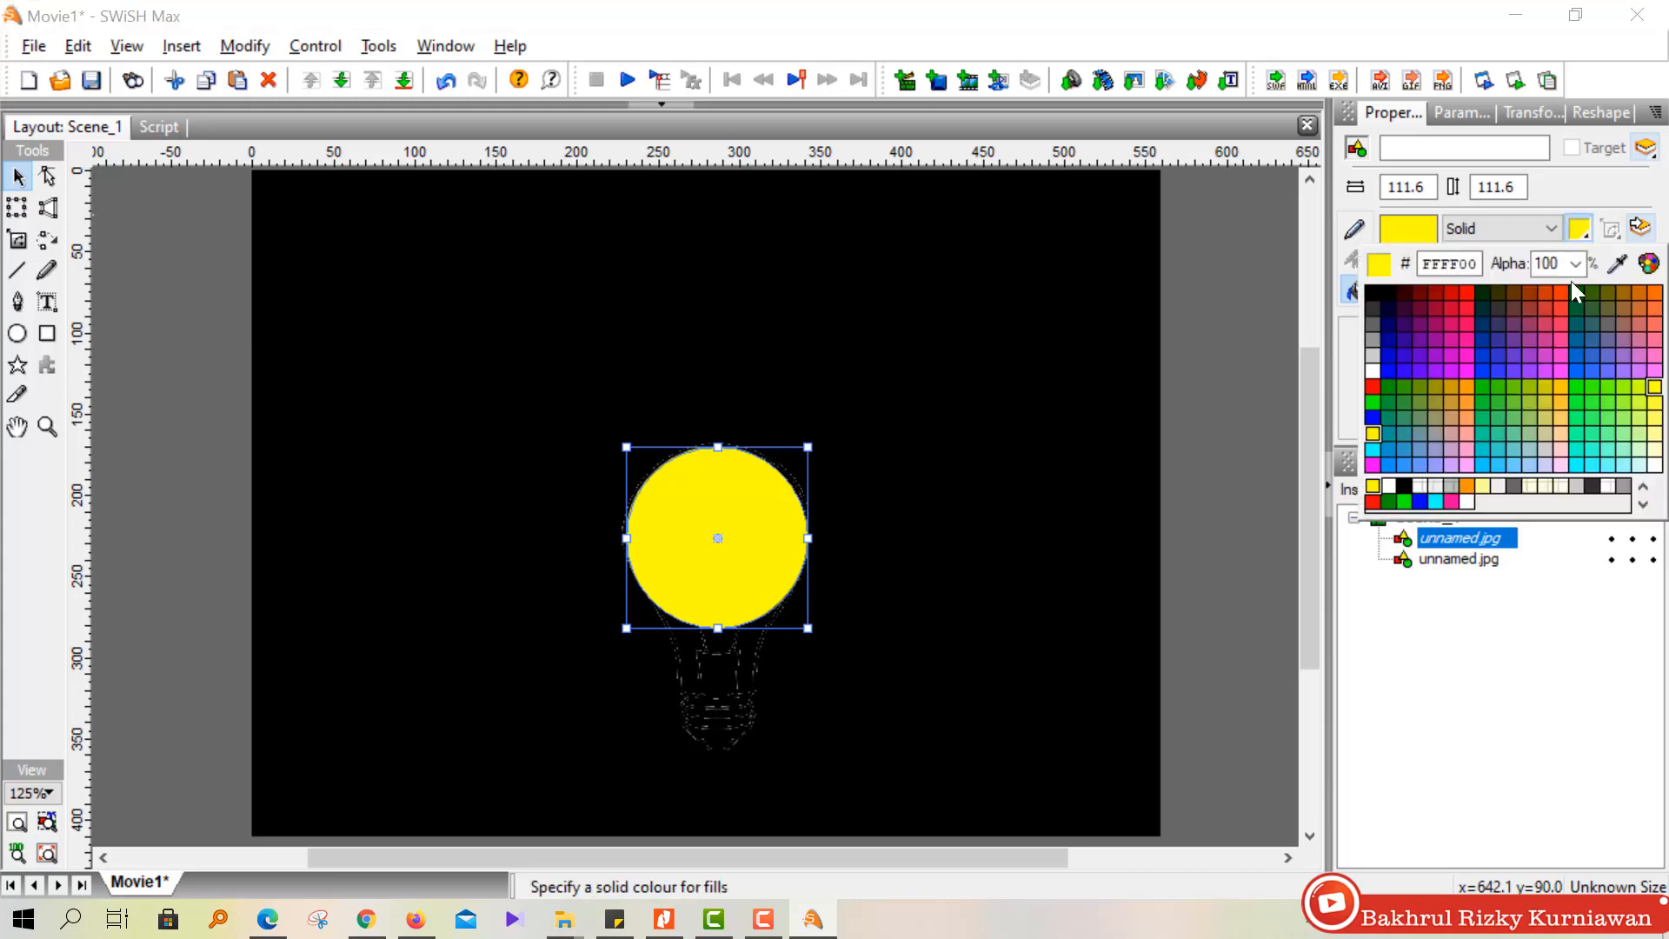
pyautogui.click(1575, 263)
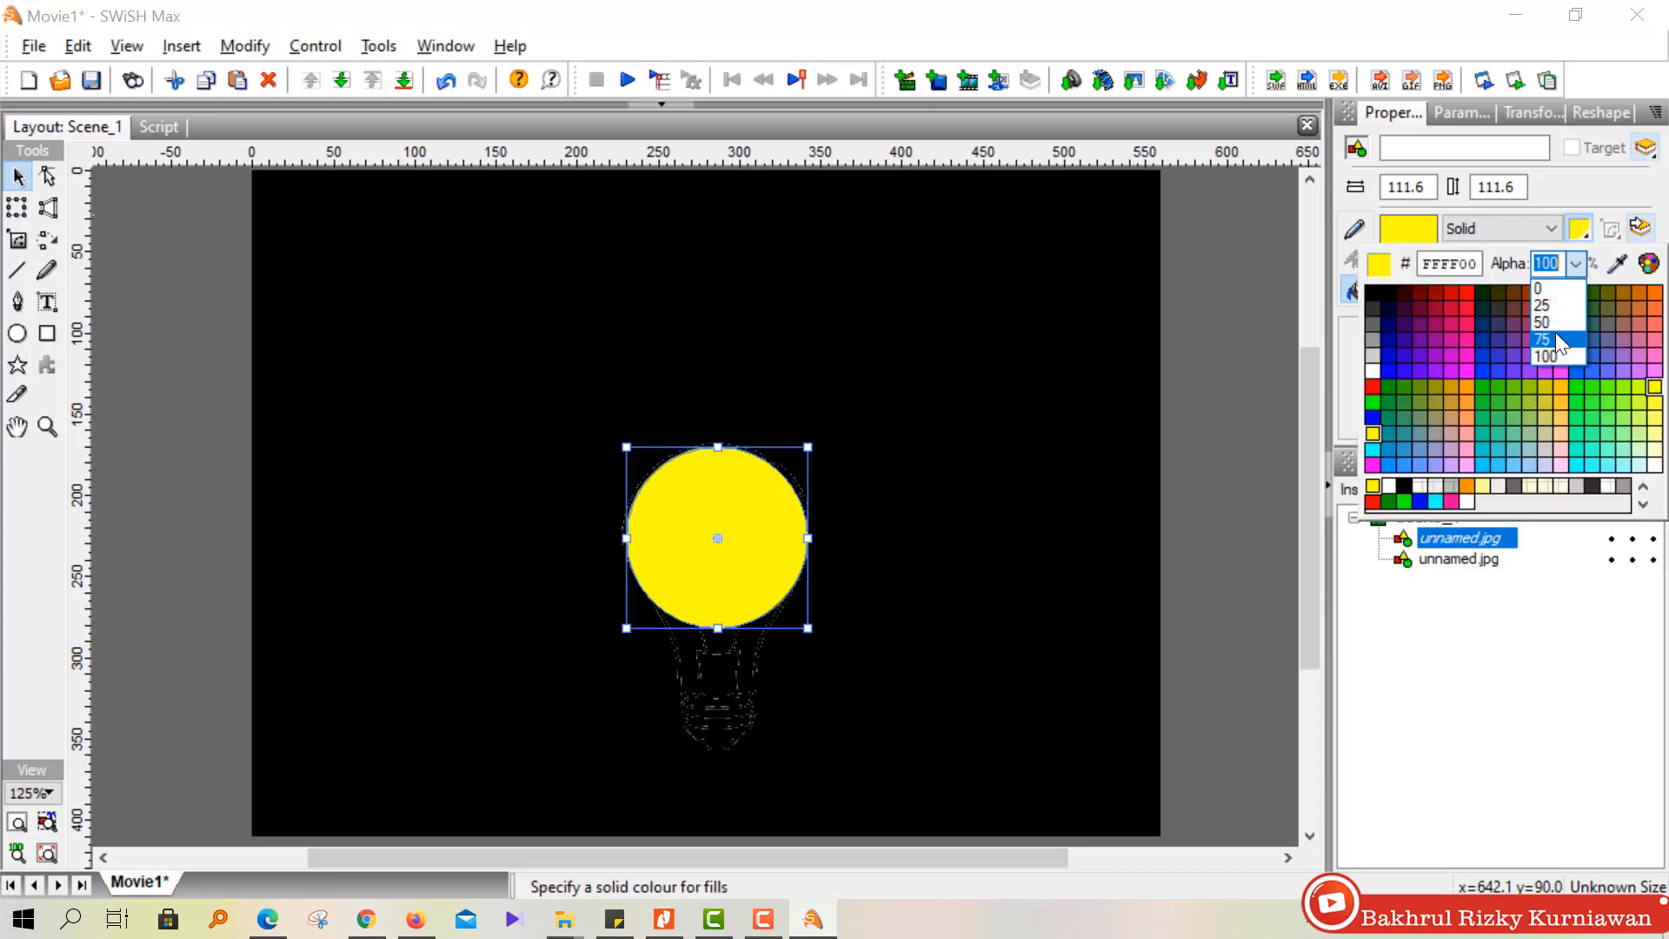
pyautogui.click(1556, 339)
pyautogui.click(1580, 228)
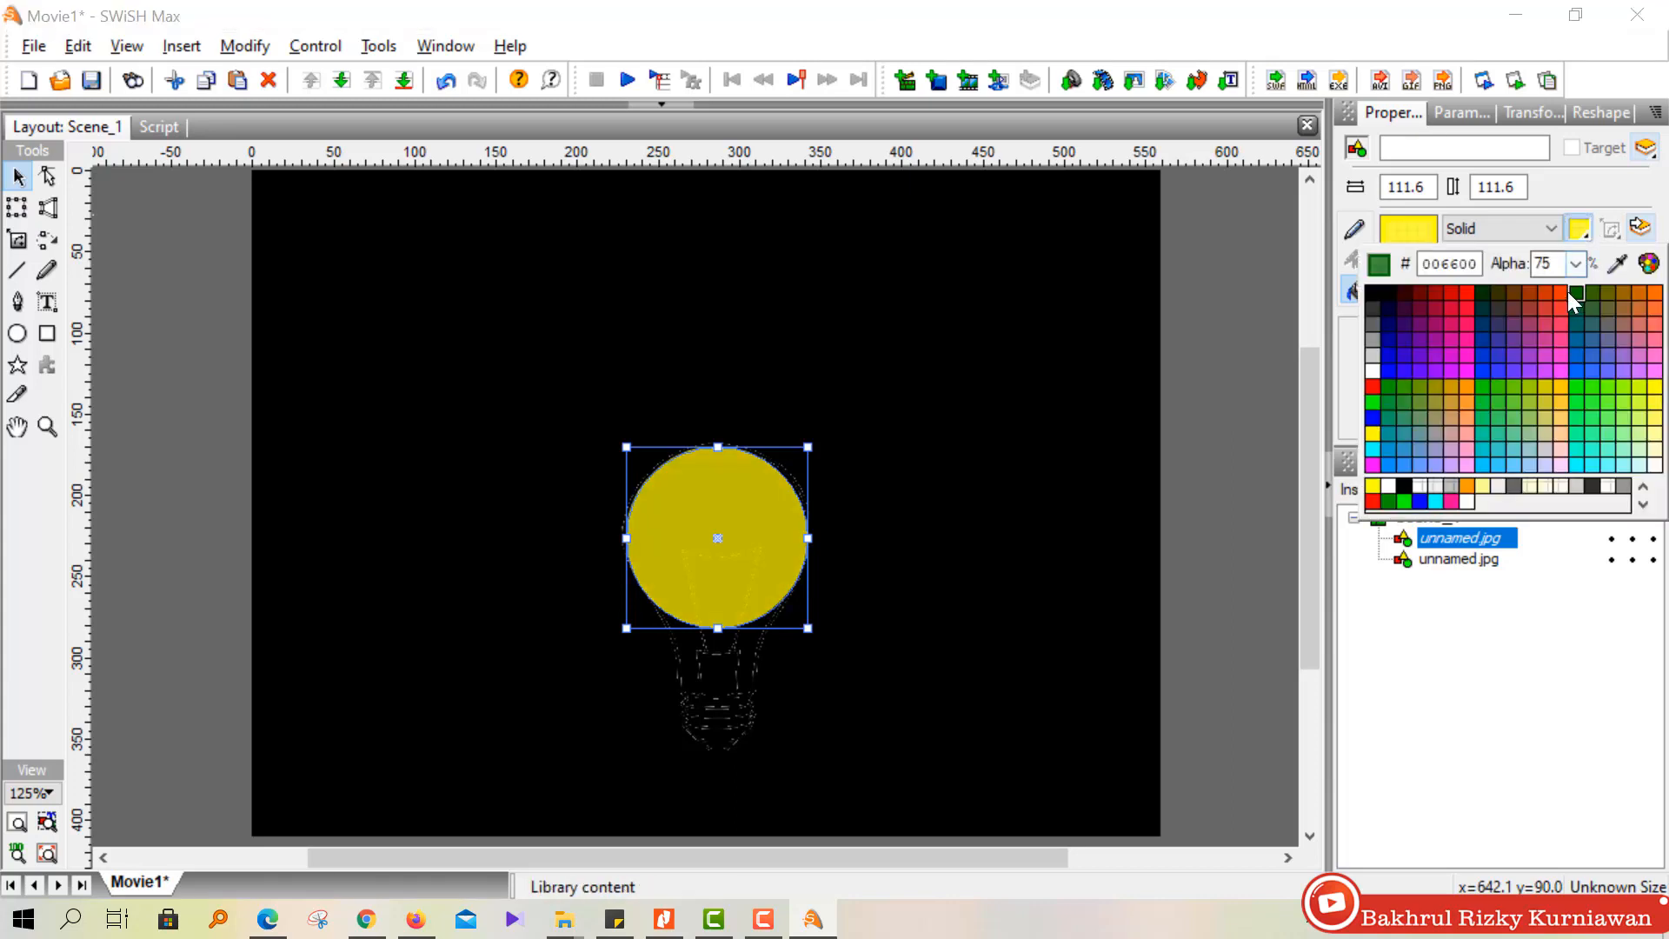
pyautogui.click(1575, 263)
pyautogui.click(1556, 320)
pyautogui.click(1206, 461)
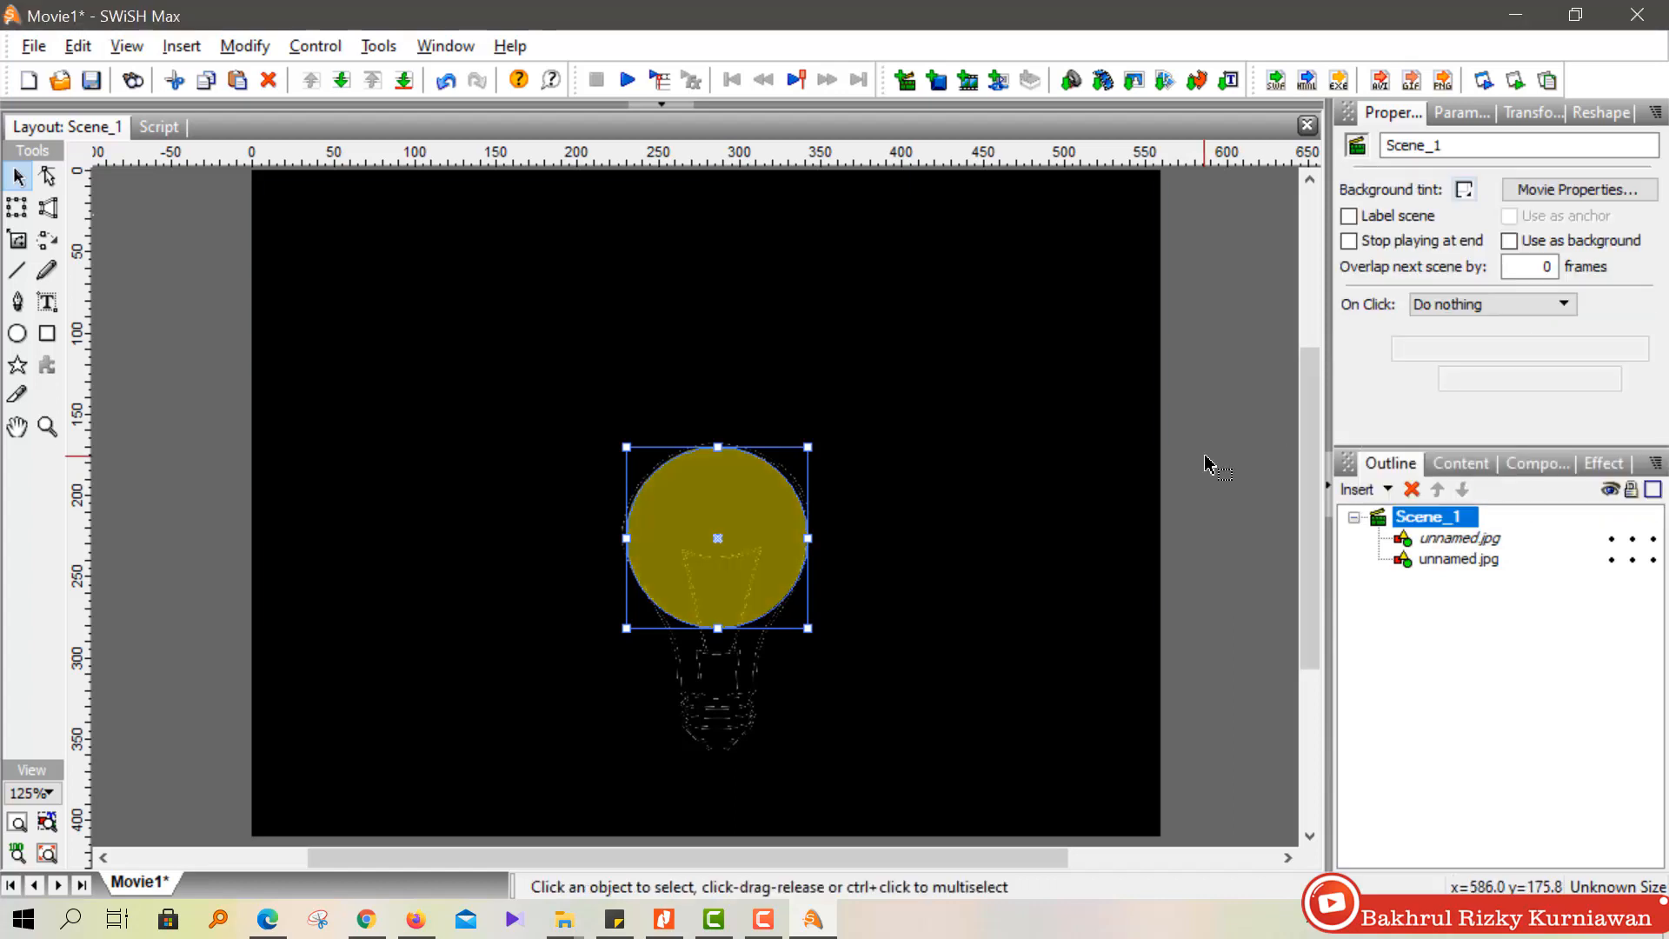
pyautogui.click(773, 541)
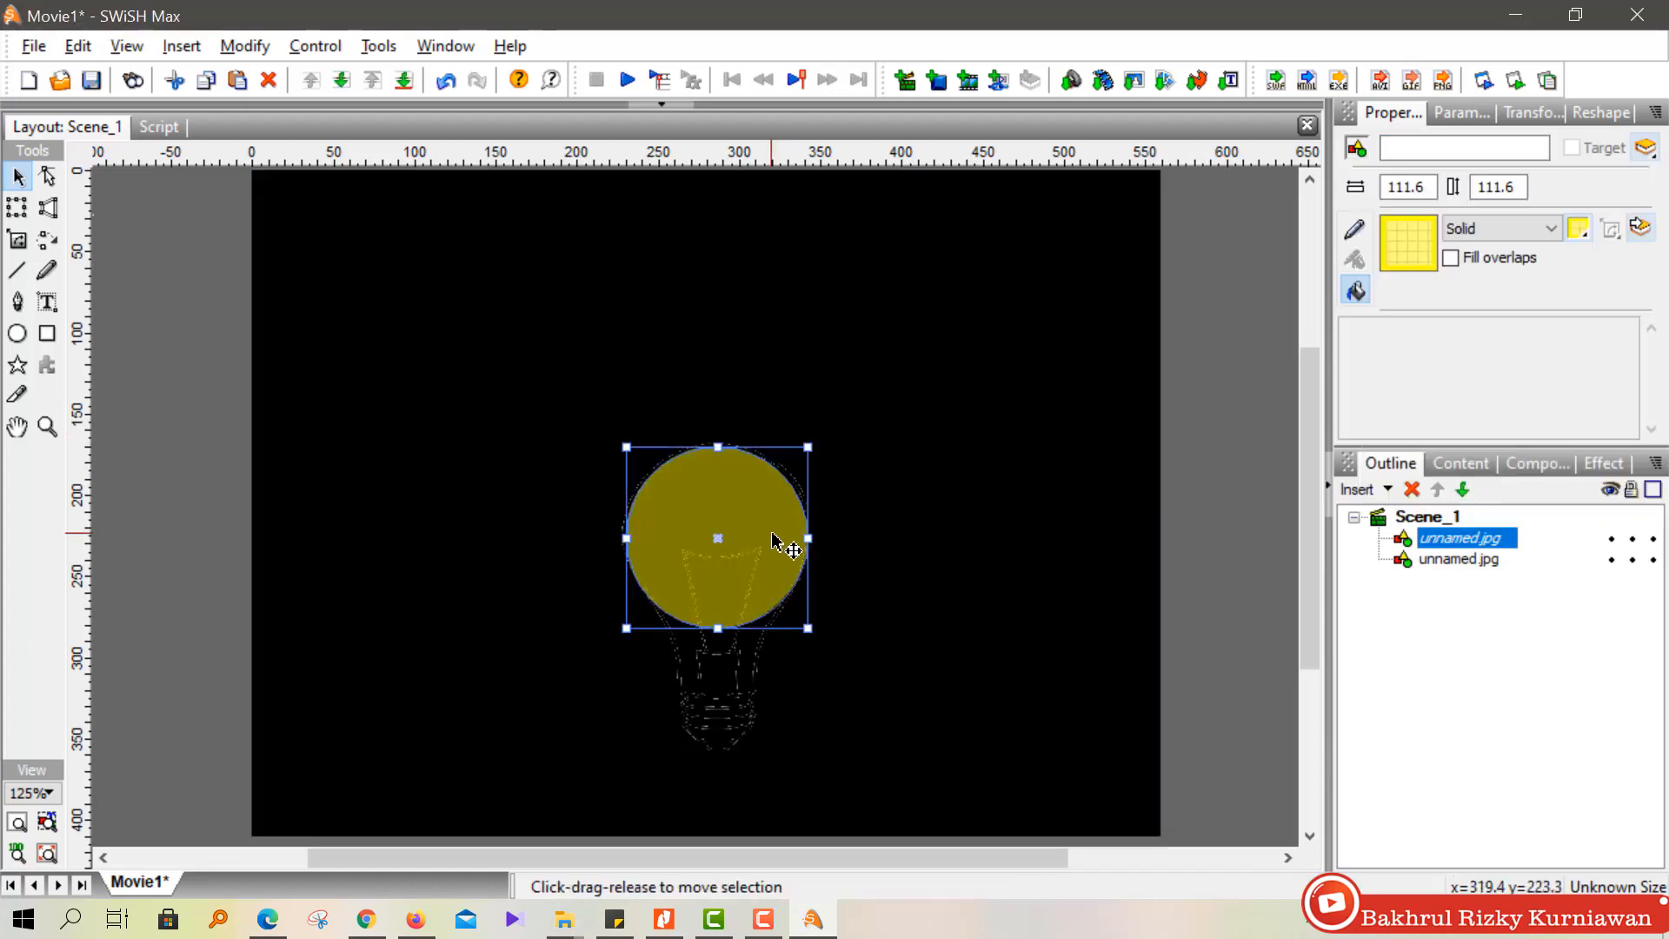
pyautogui.rightClick(772, 536)
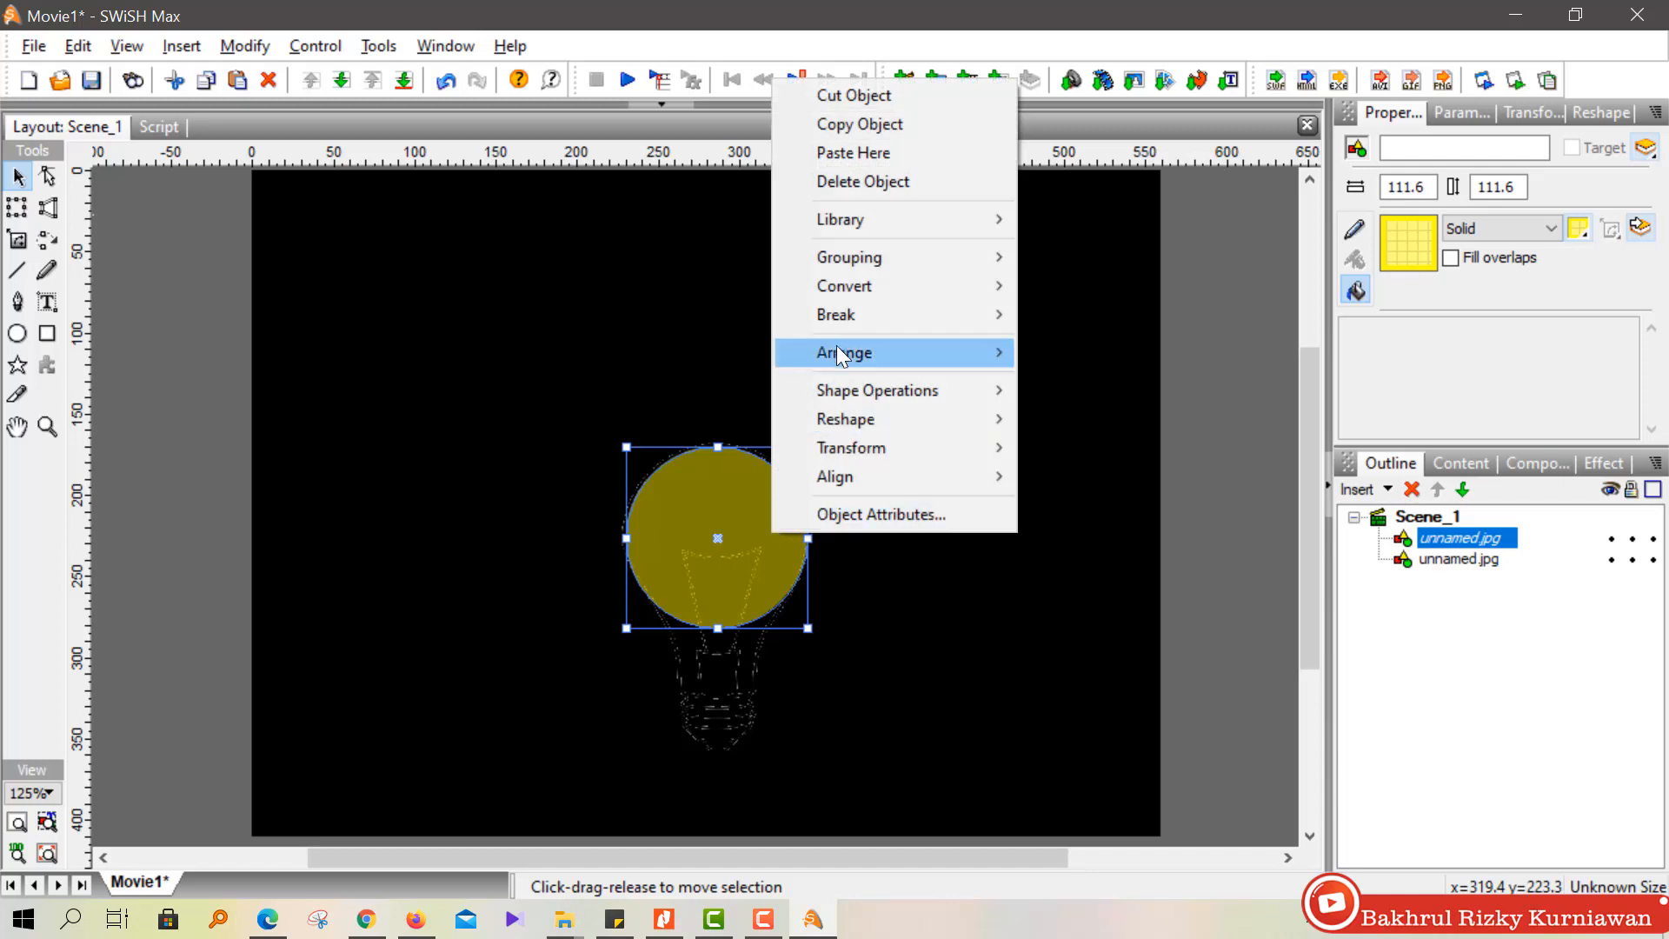
pyautogui.click(1182, 471)
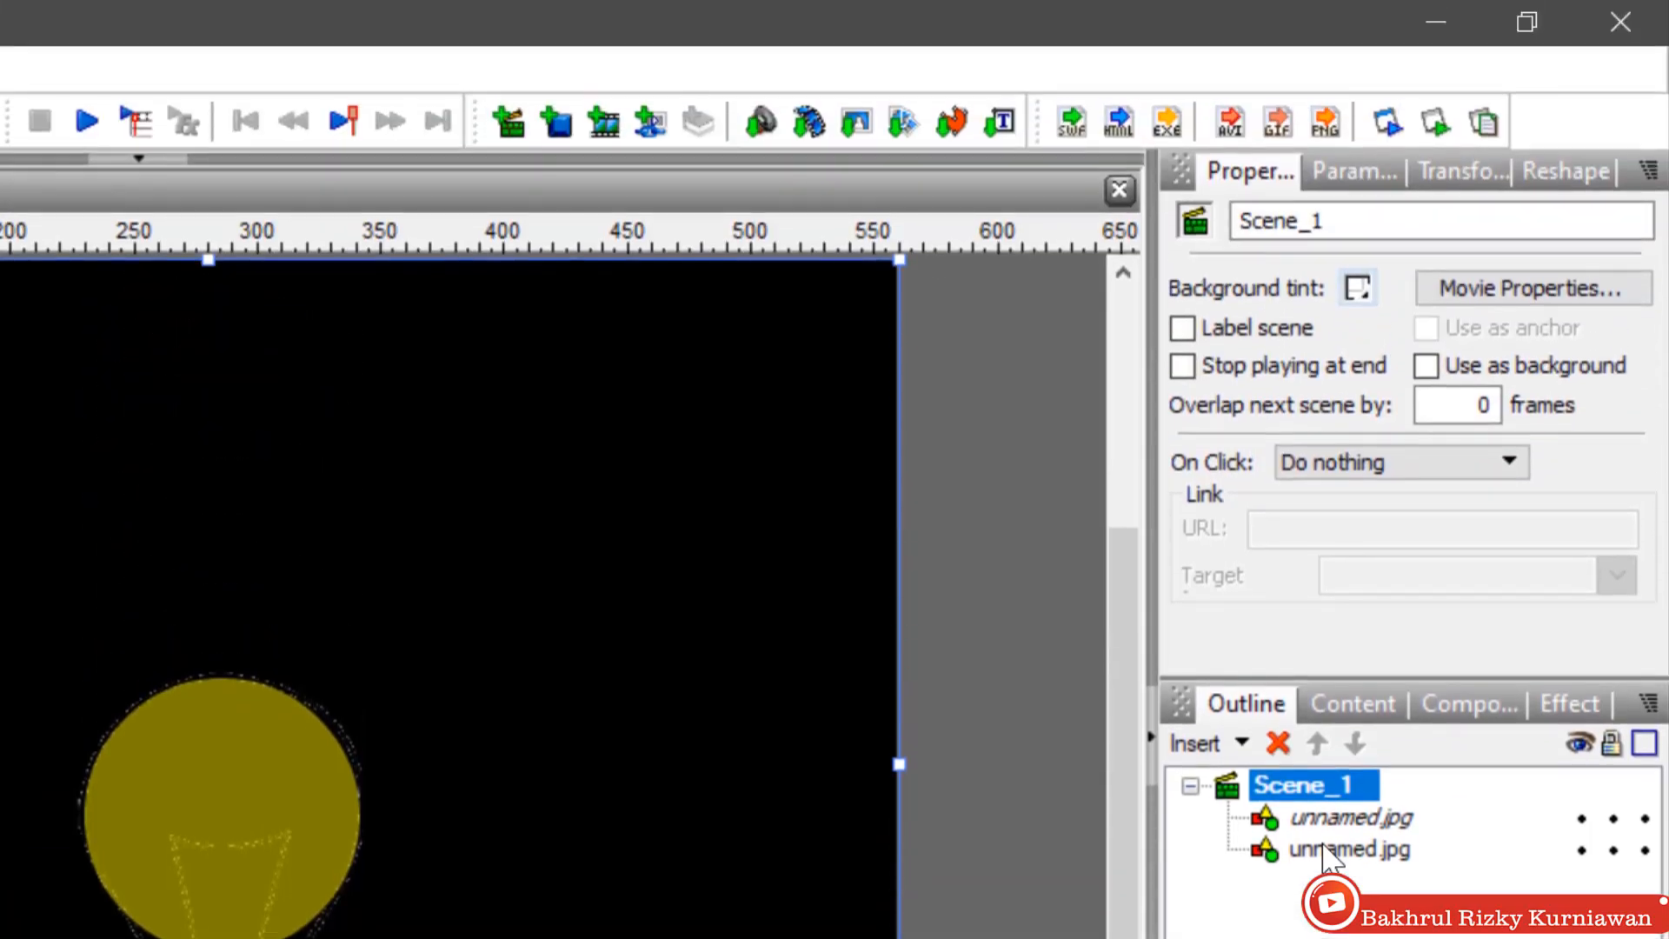
# Rename the bulb image object to "lampu".
pyautogui.click(1323, 361)
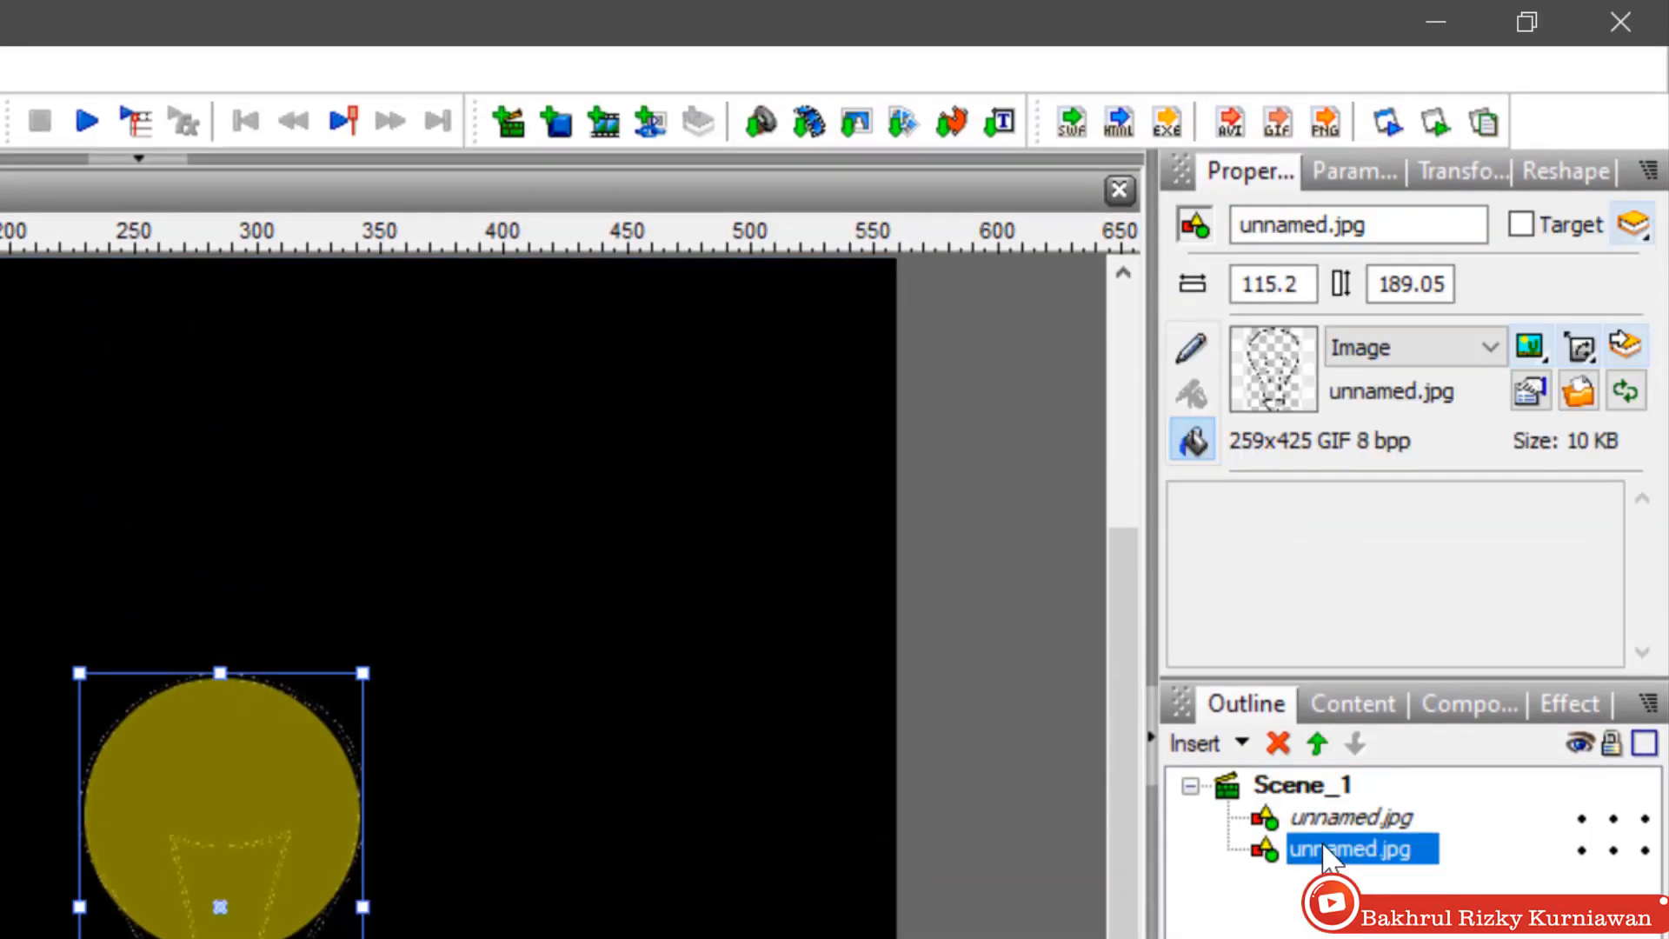
pyautogui.click(1383, 224)
pyautogui.moveTo(1382, 219); pyautogui.dragTo(1130, 233)
pyautogui.write('lampu')
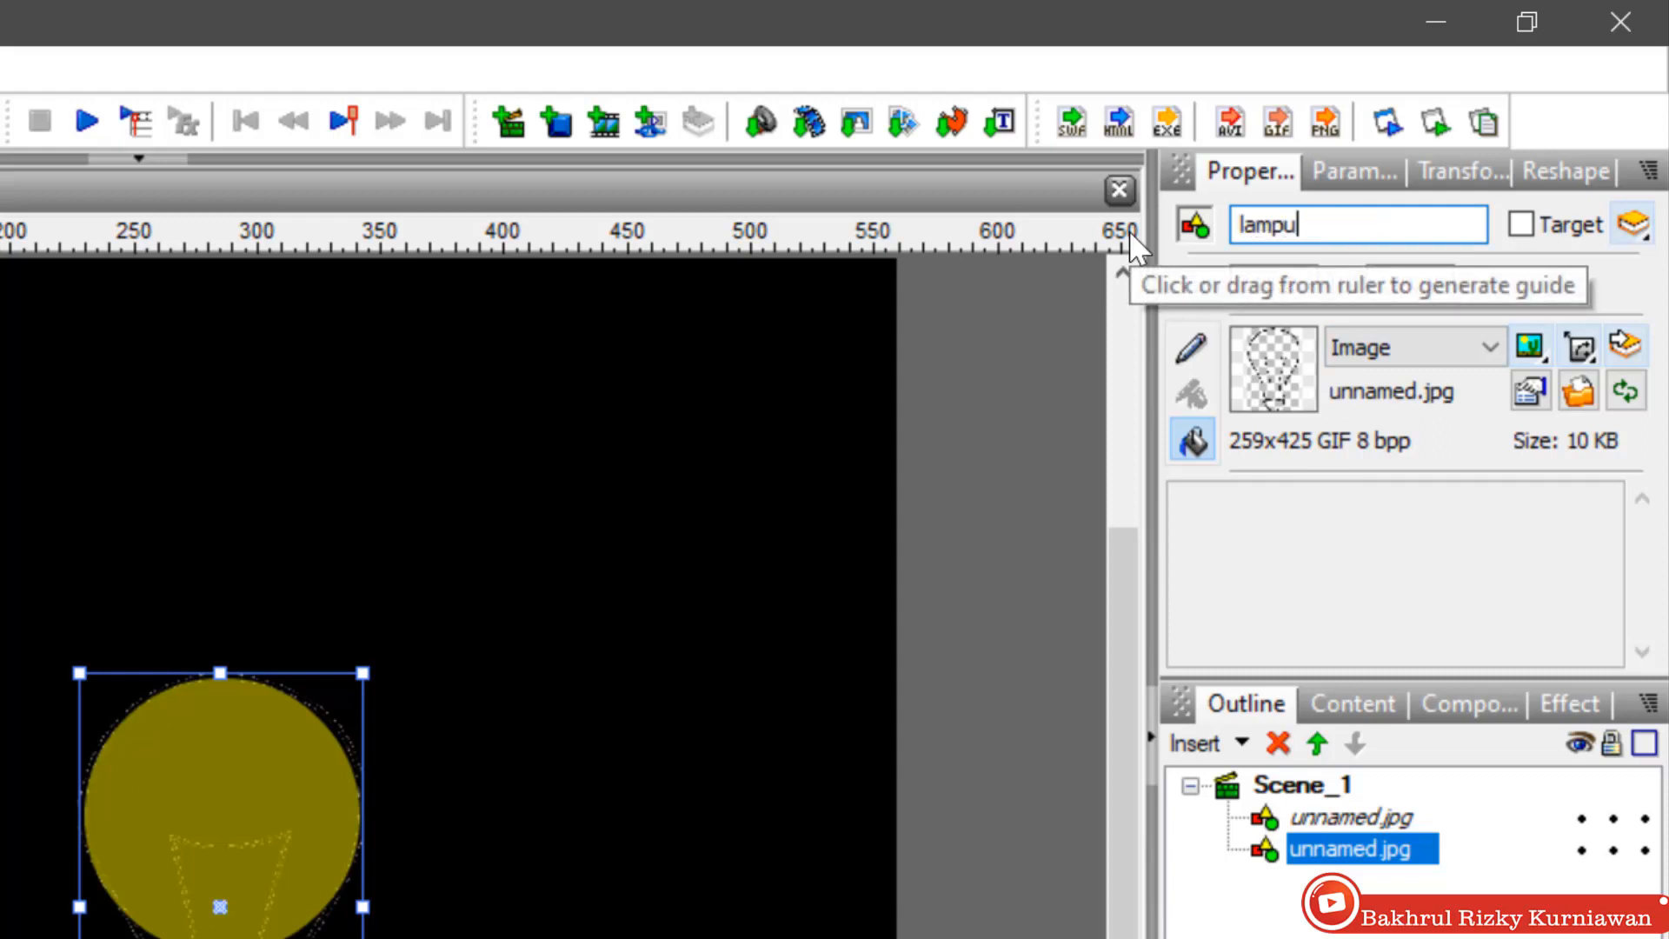
pyautogui.press('Return')
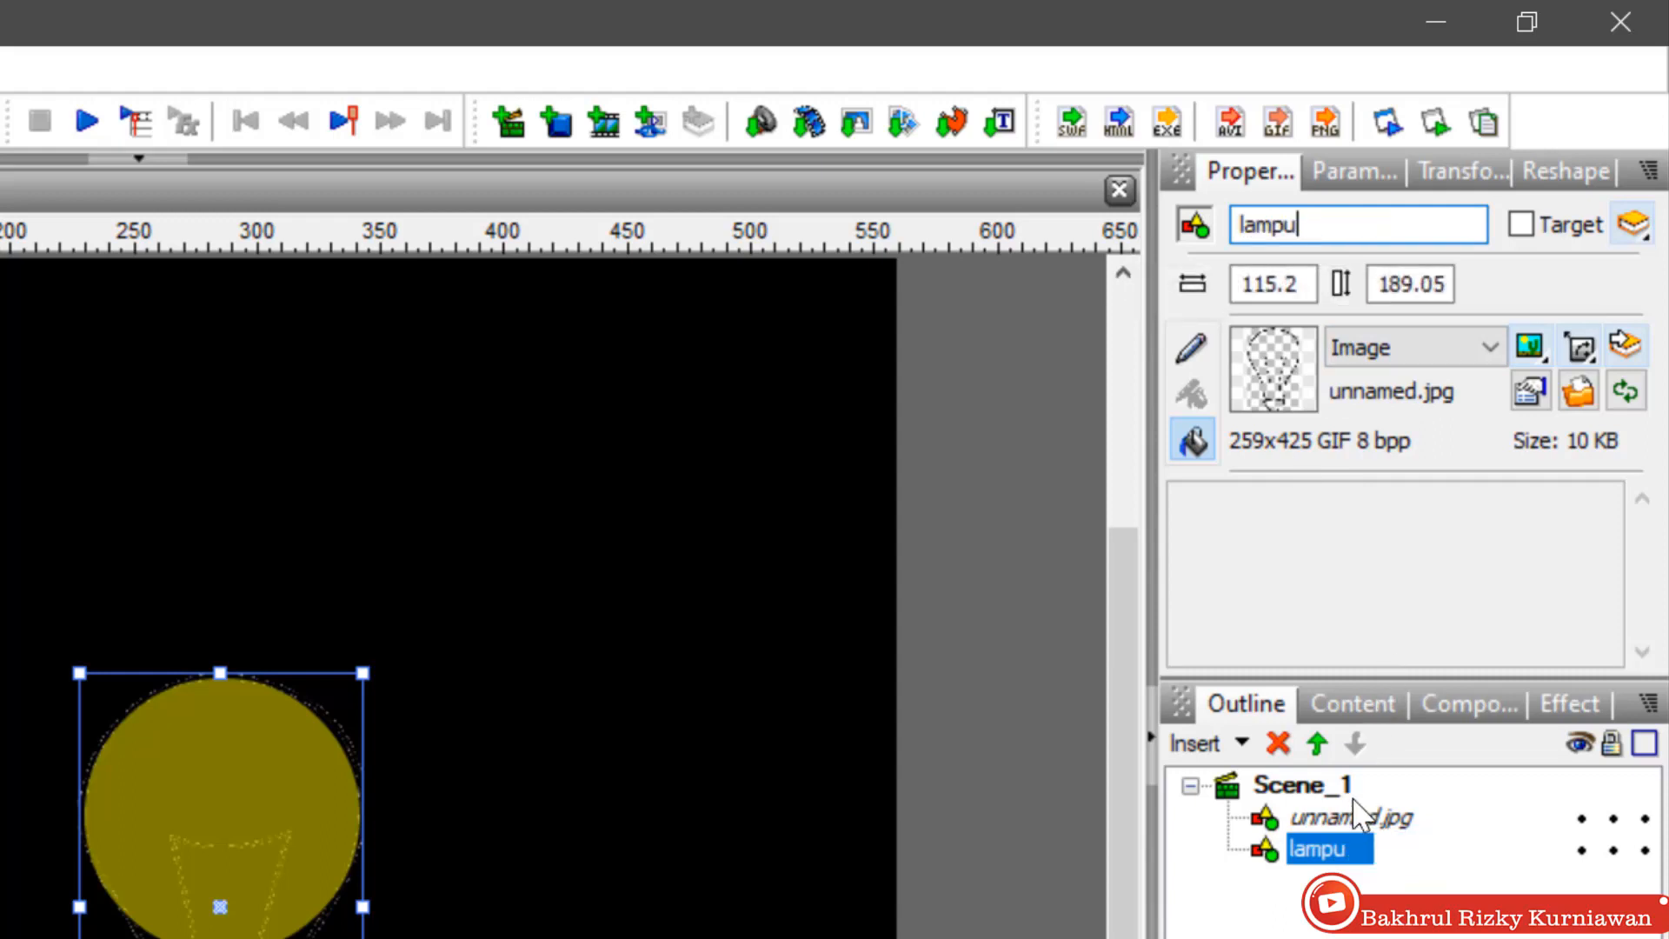
# Name the yellow circle object "cahaya lampu".
pyautogui.click(1358, 817)
pyautogui.click(1365, 228)
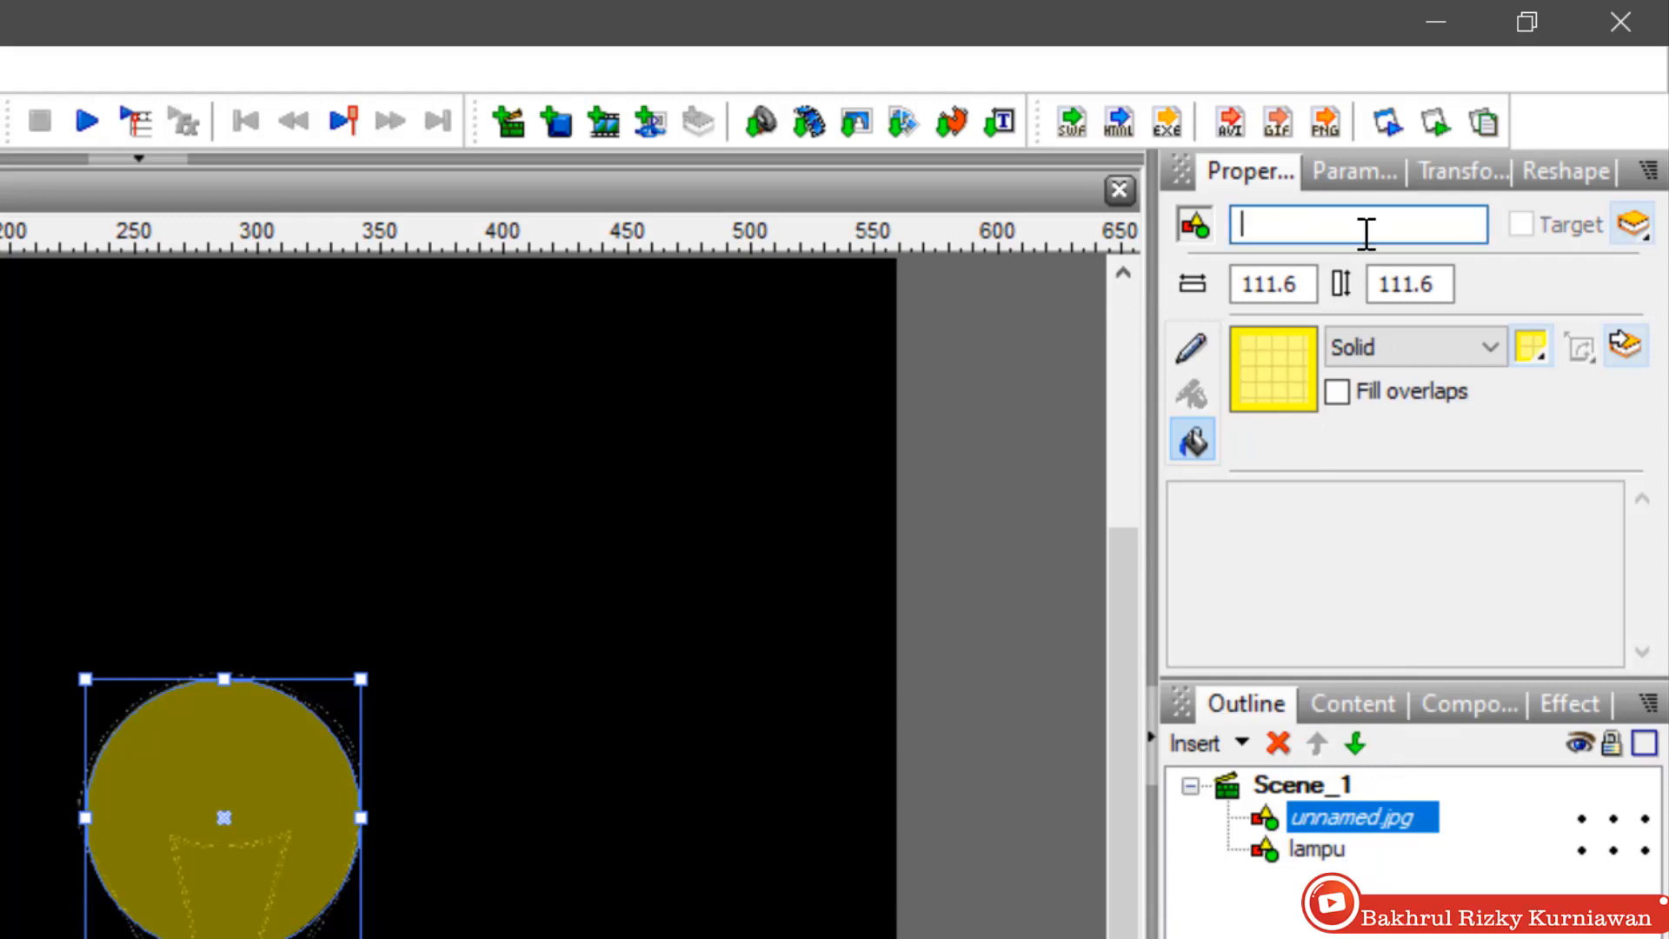
pyautogui.write('cahaya lampu')
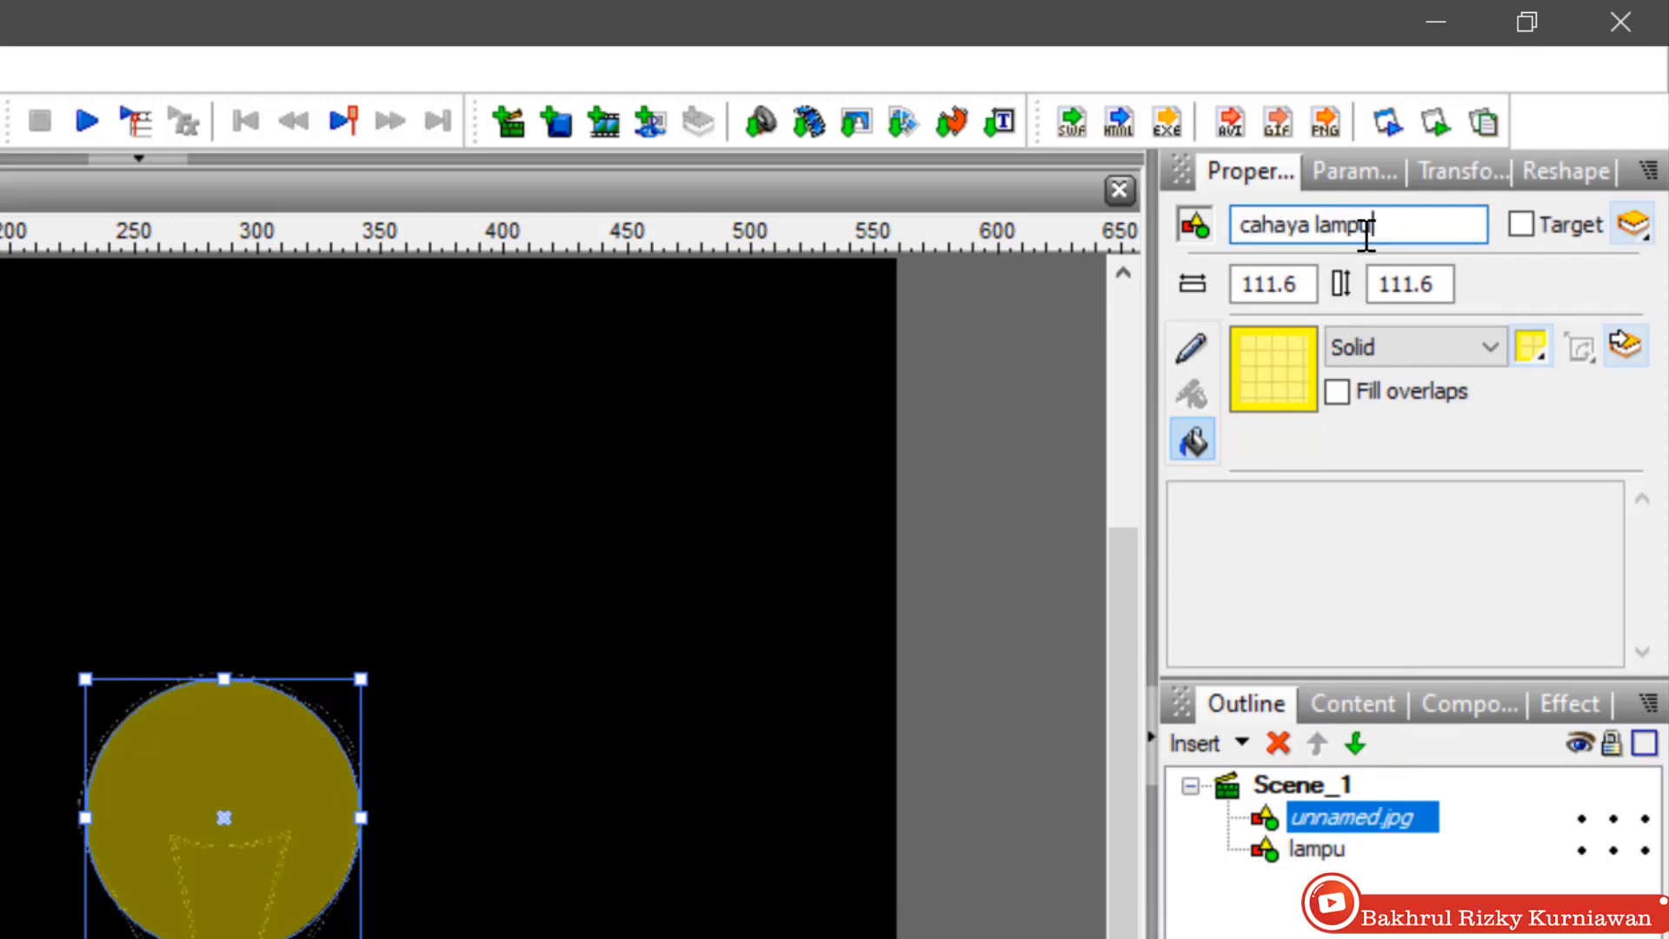
pyautogui.press('Return')
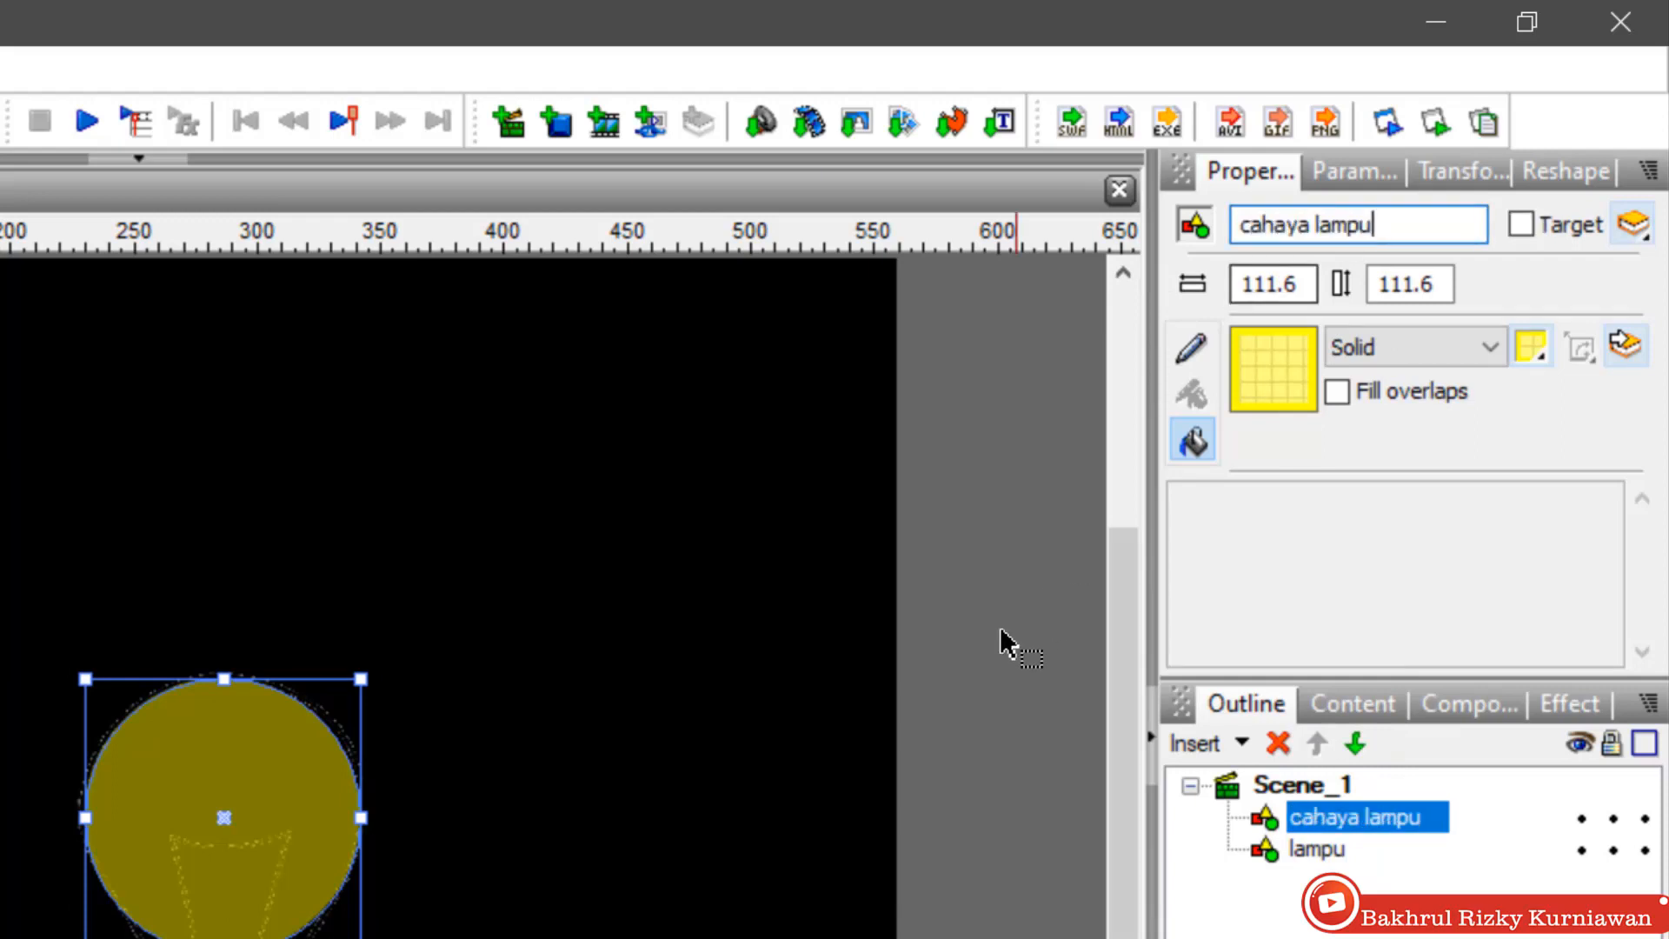
pyautogui.click(856, 741)
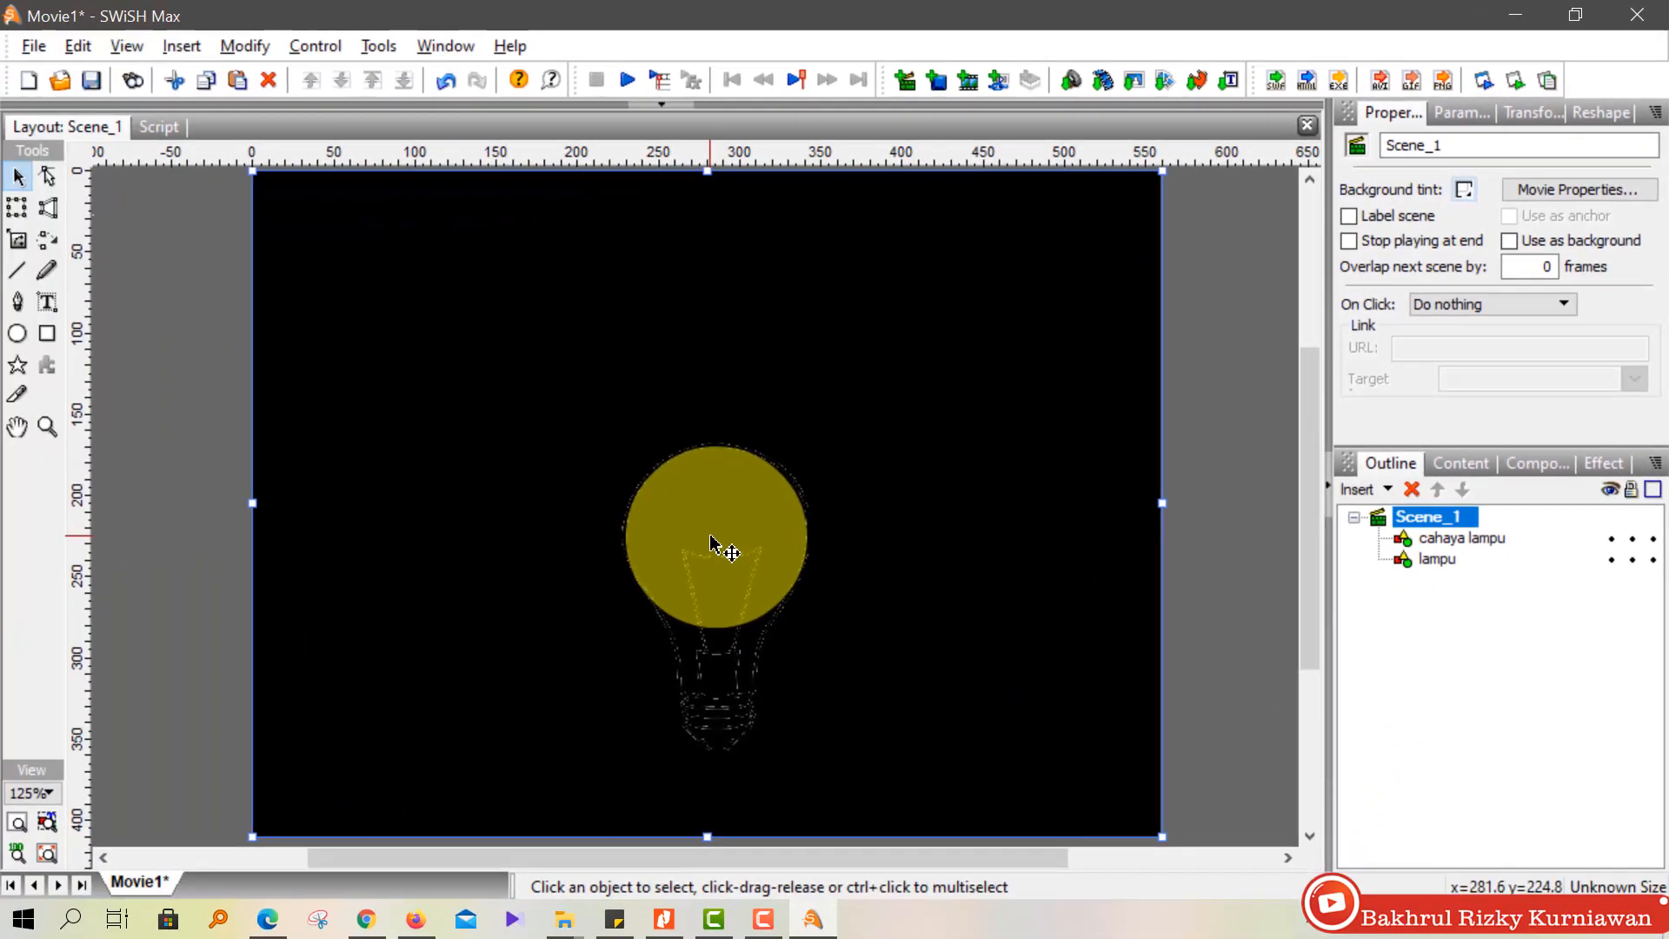
# Copy the "cahaya lampu" circle and paste the duplicate in place, directly over the original.
pyautogui.click(693, 551)
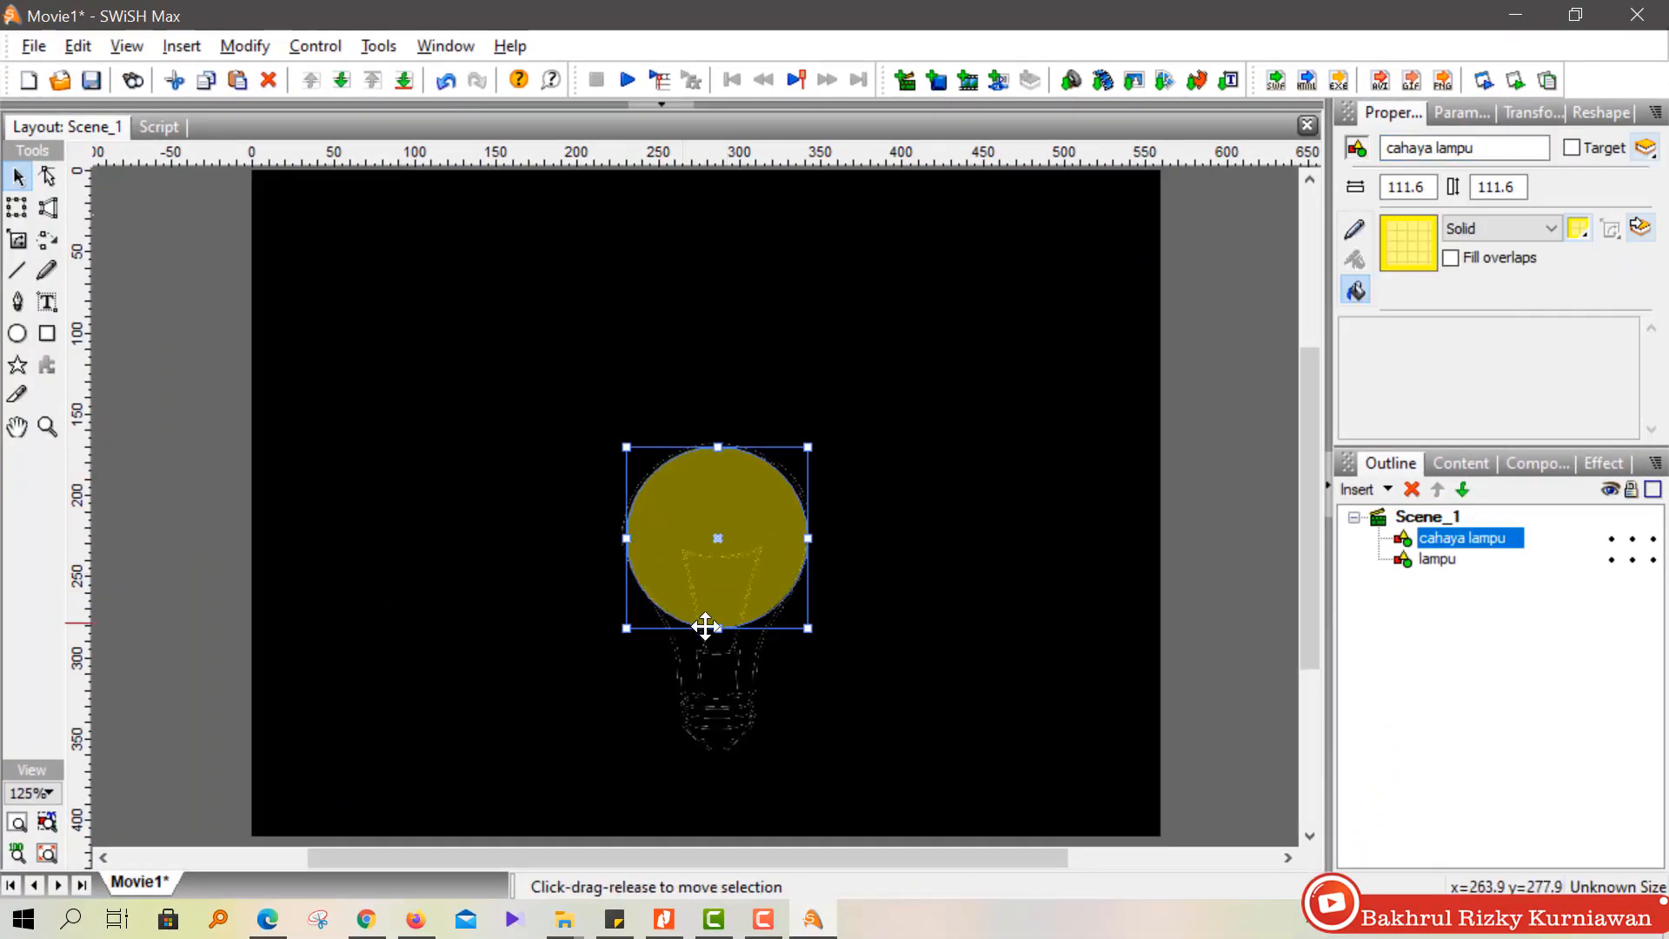
pyautogui.rightClick(703, 459)
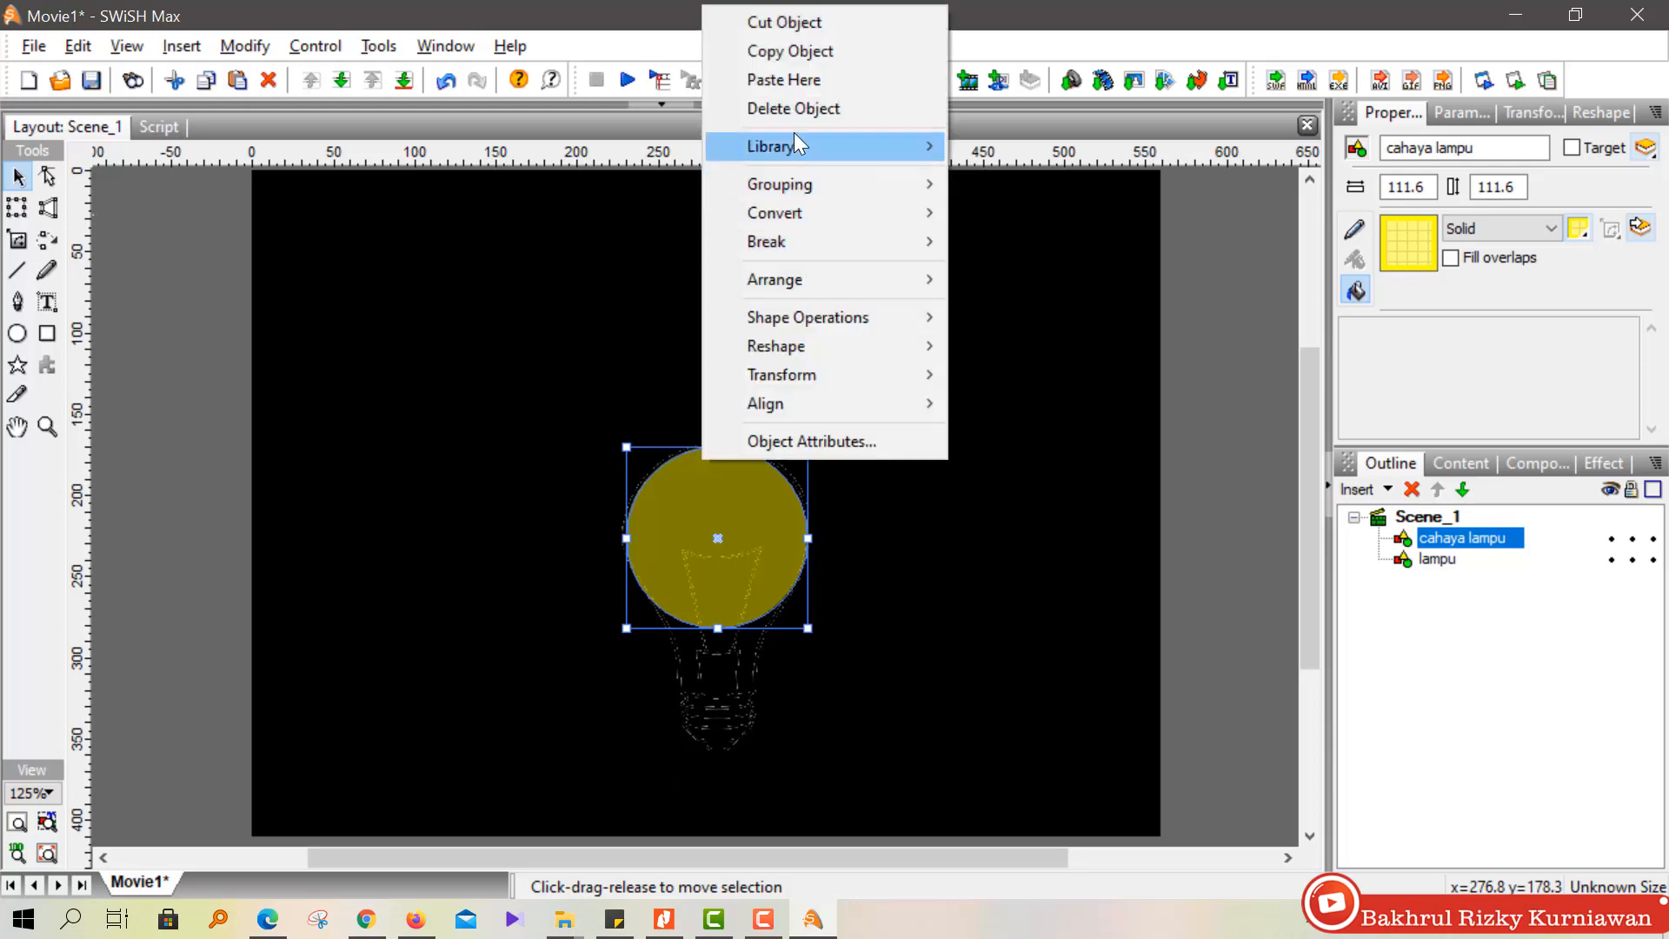
pyautogui.click(792, 64)
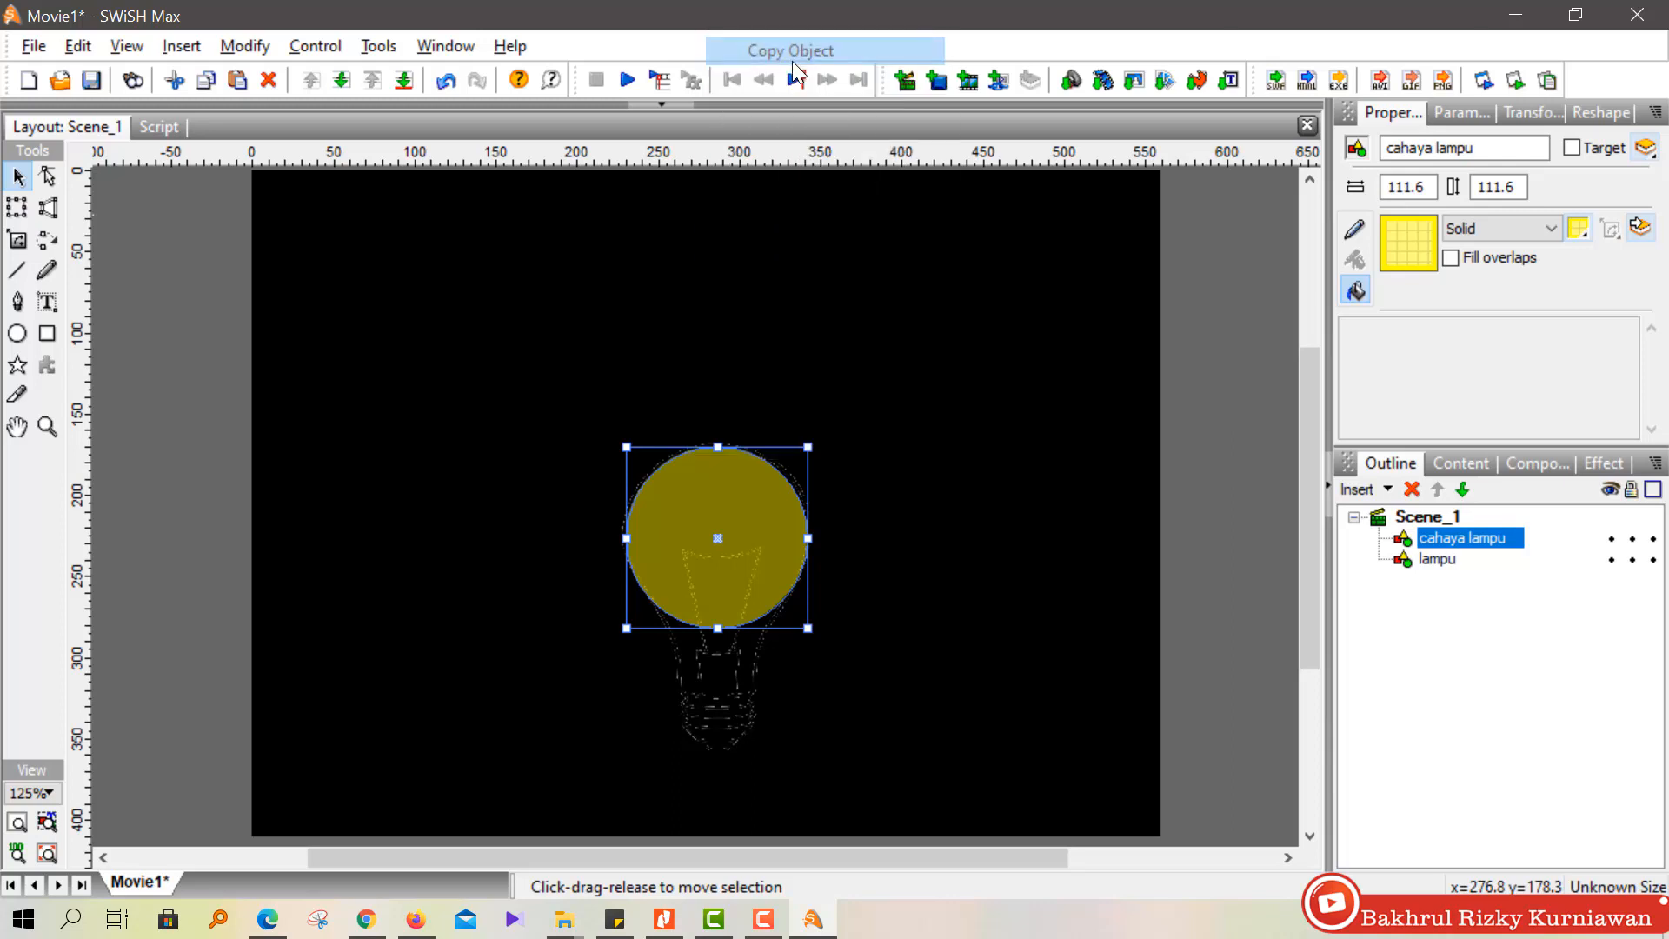
pyautogui.rightClick(877, 320)
pyautogui.click(953, 367)
# Try twice to enlarge the duplicated circle freehand from its corner, undoing each resize.
pyautogui.scroll(-5, 1089, 746)
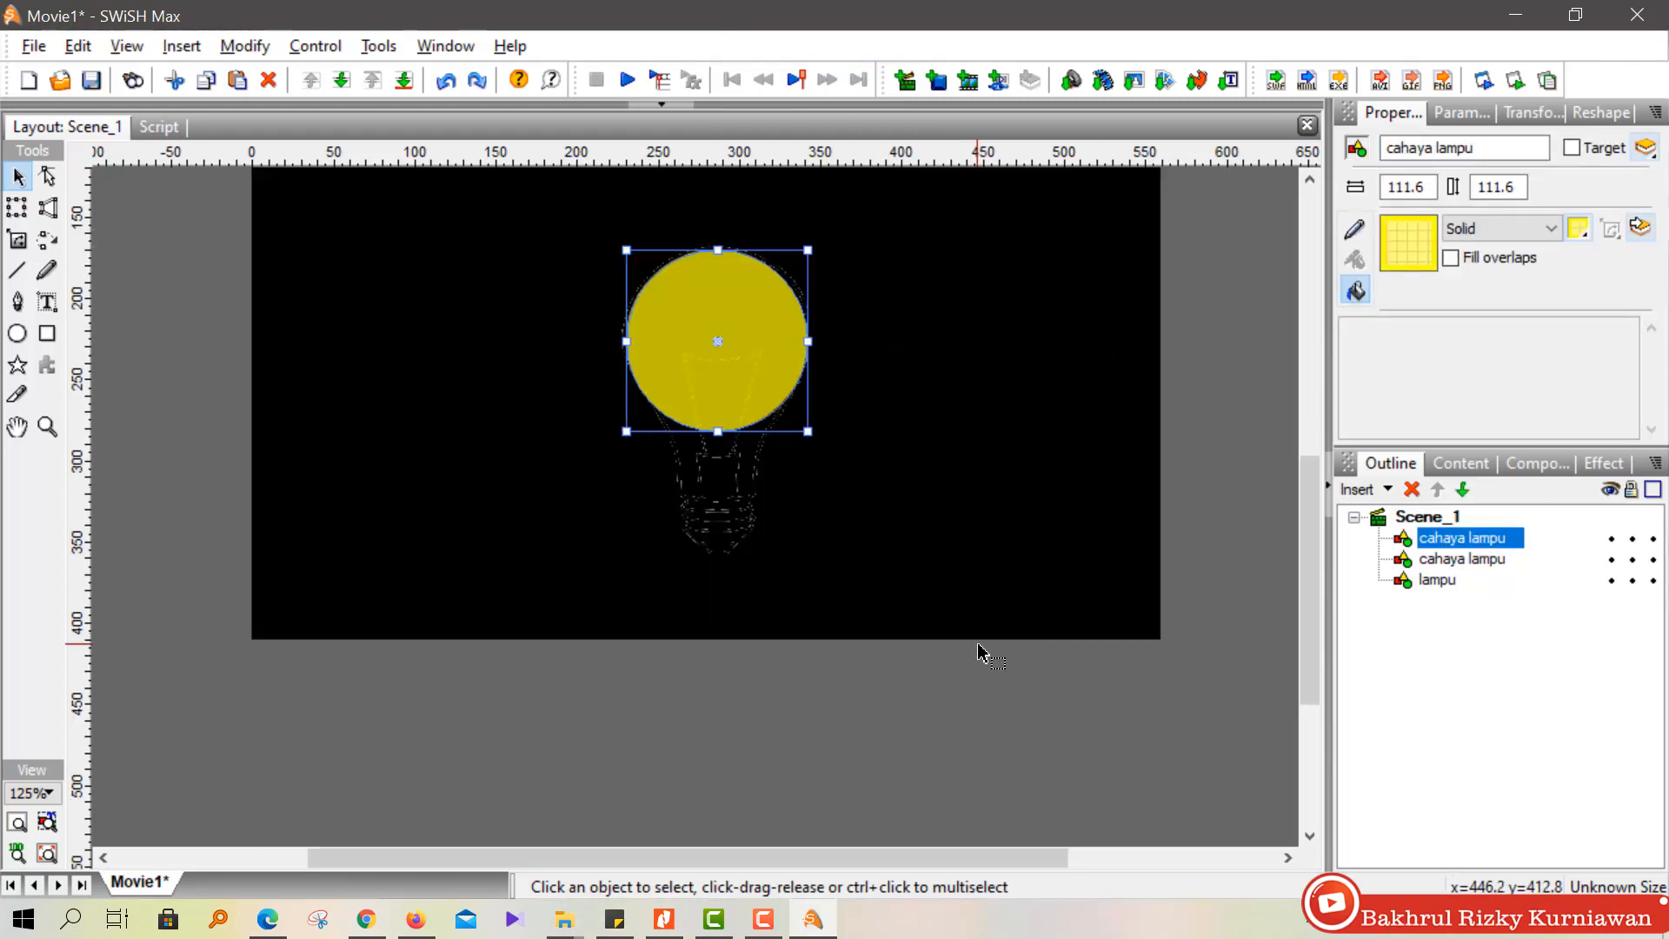
pyautogui.scroll(1, 981, 653)
pyautogui.moveTo(1317, 570); pyautogui.dragTo(1309, 495)
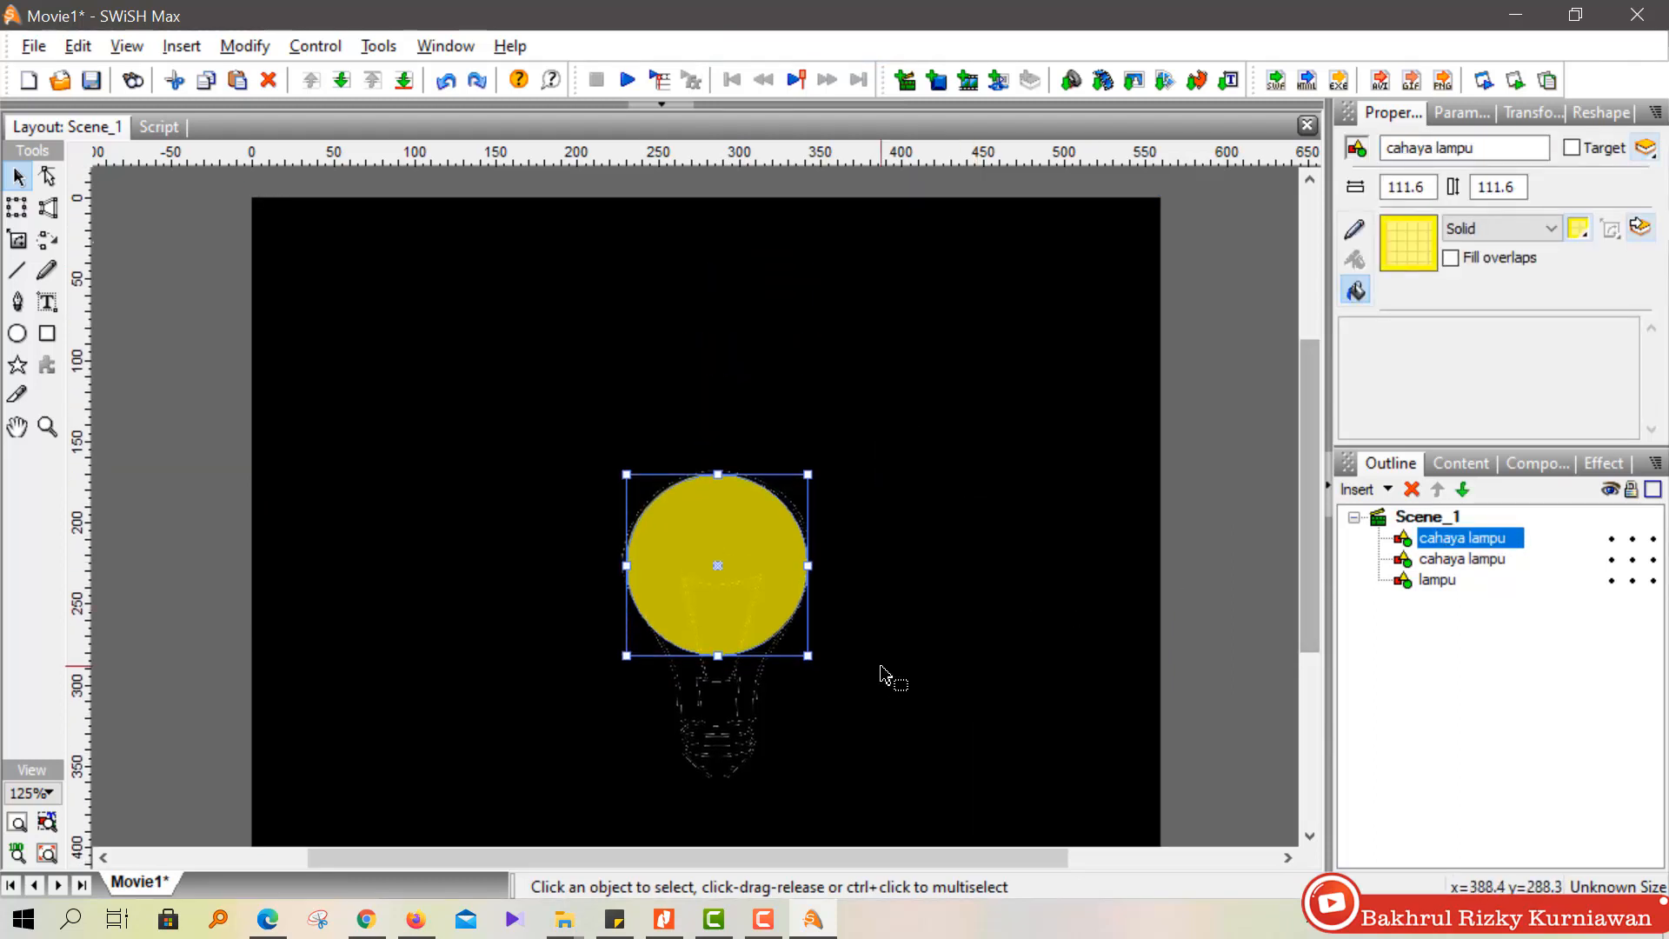
pyautogui.moveTo(808, 655); pyautogui.dragTo(1211, 799)
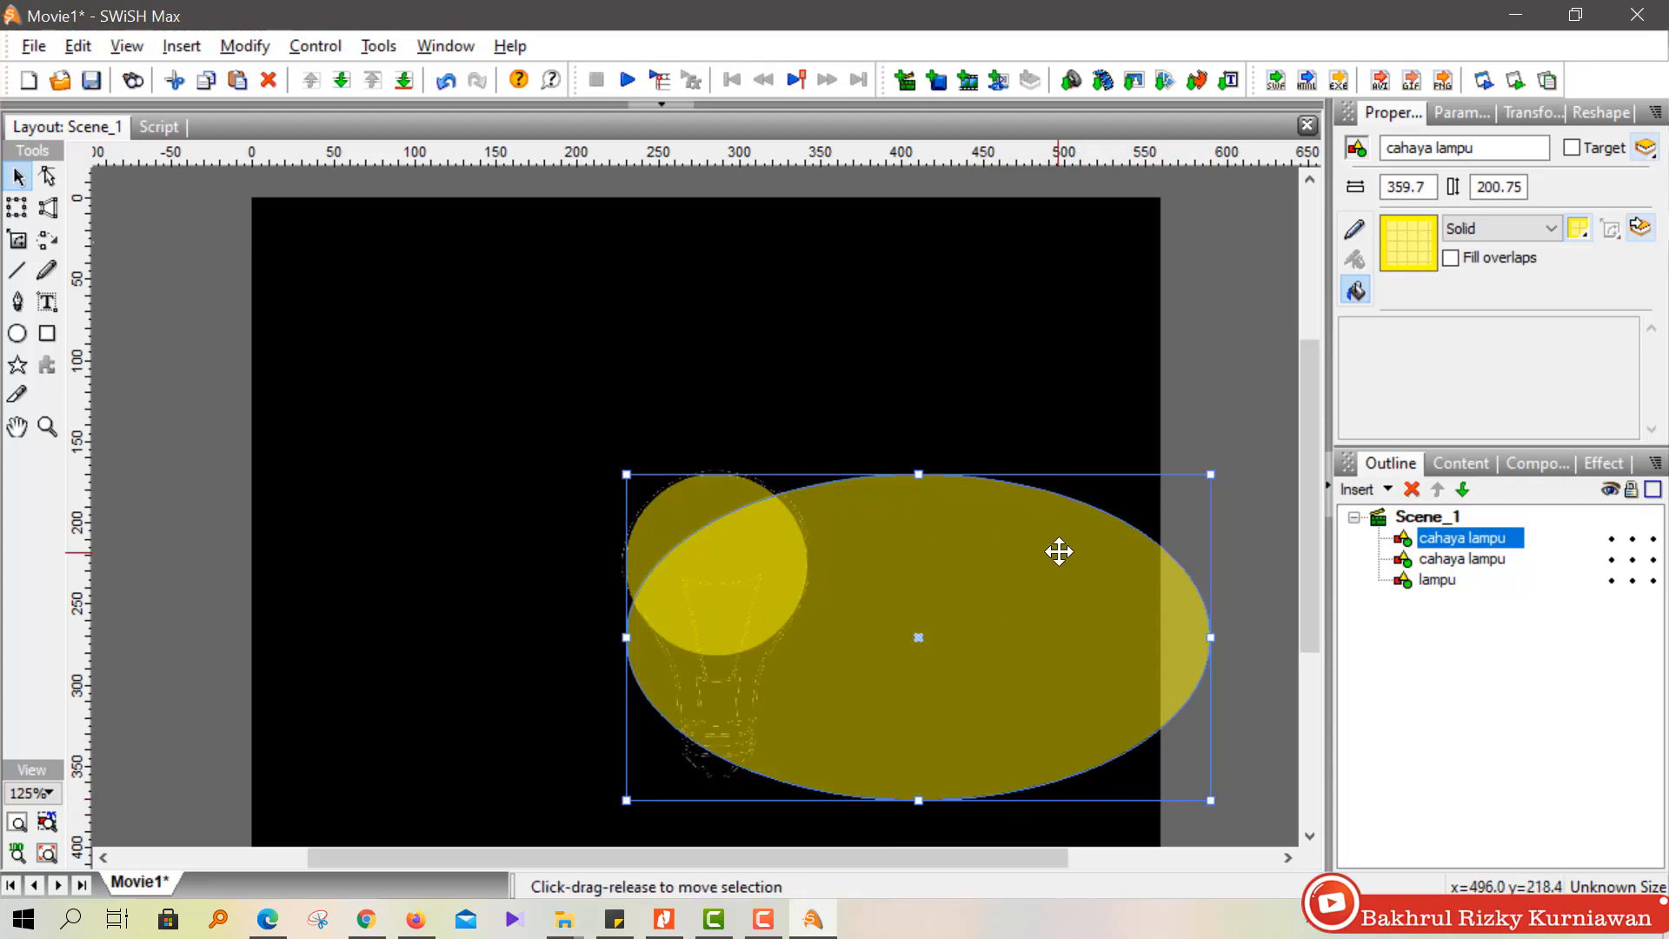
pyautogui.hotkey('ctrl', 'z')
pyautogui.moveTo(807, 655); pyautogui.dragTo(1095, 867)
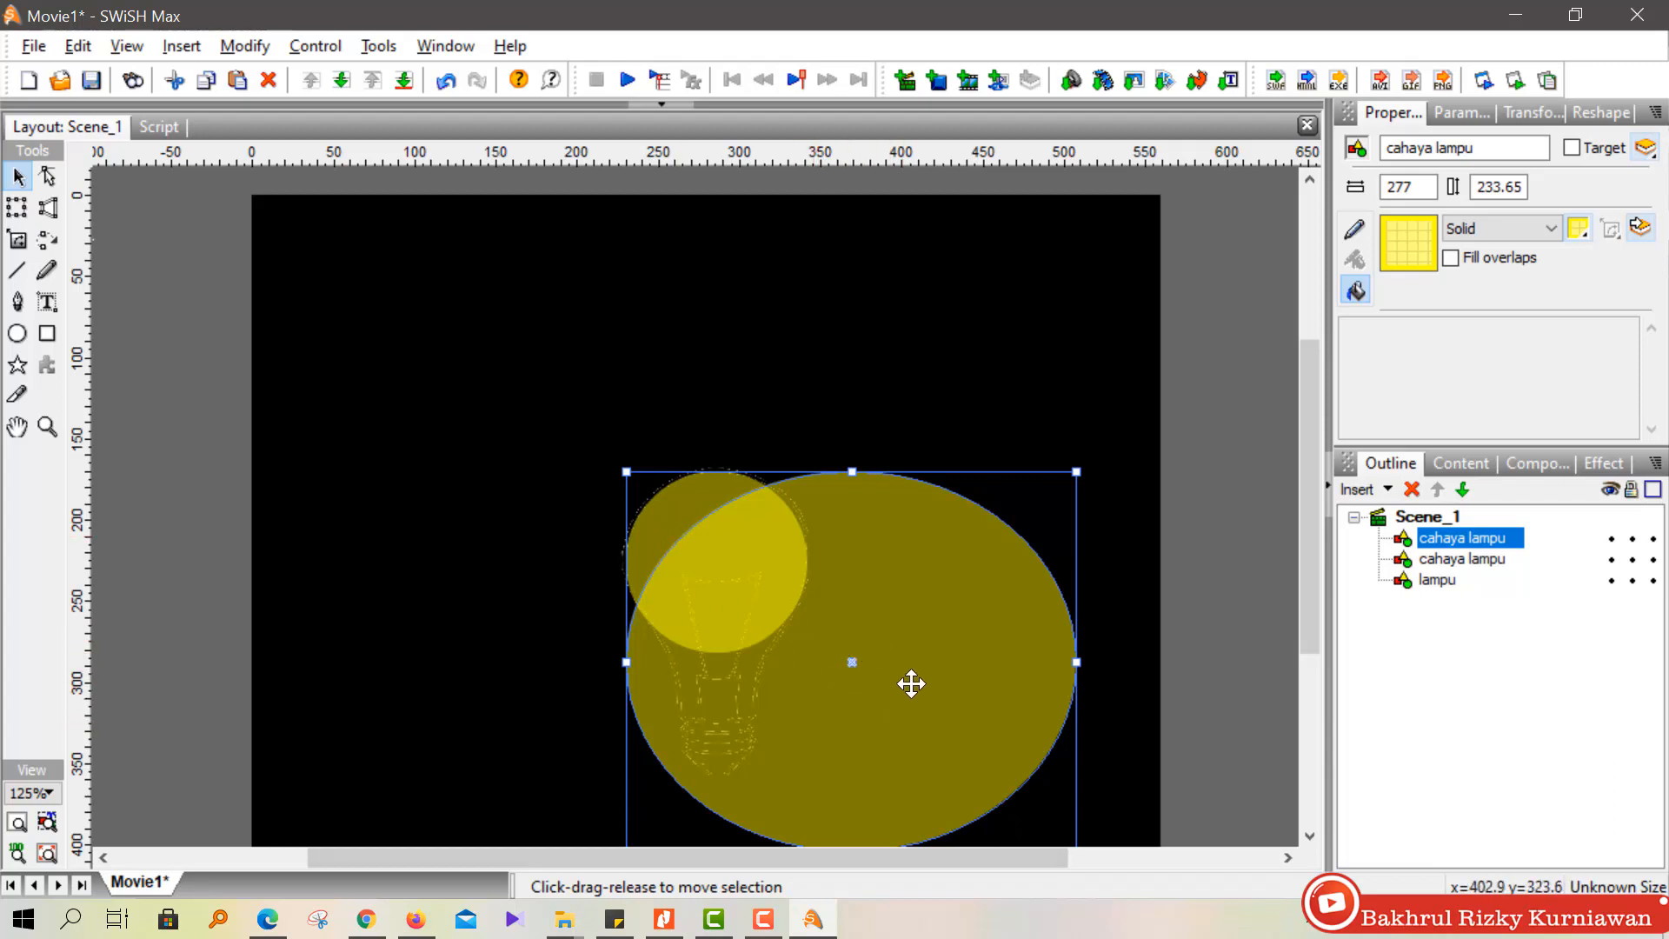
pyautogui.hotkey('ctrl', 'z')
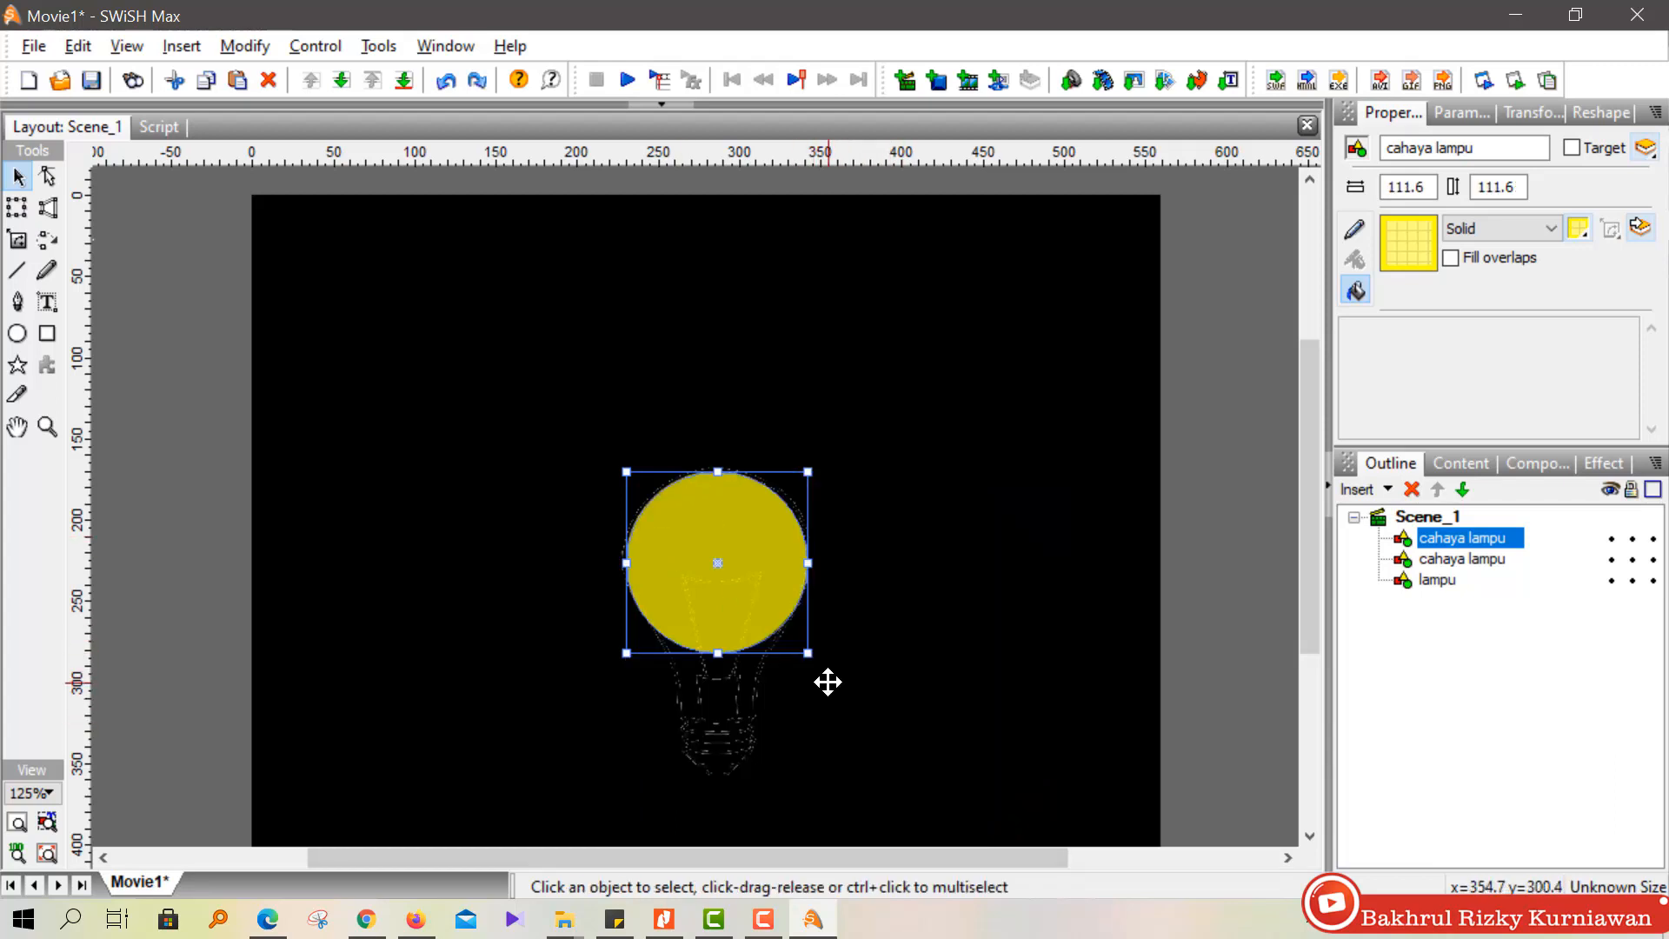
# Enlarge the duplicated circle proportionally about its centre to about 576 × 576 pixels, spanning the width of the stage.
pyautogui.scroll(-2, 801, 623)
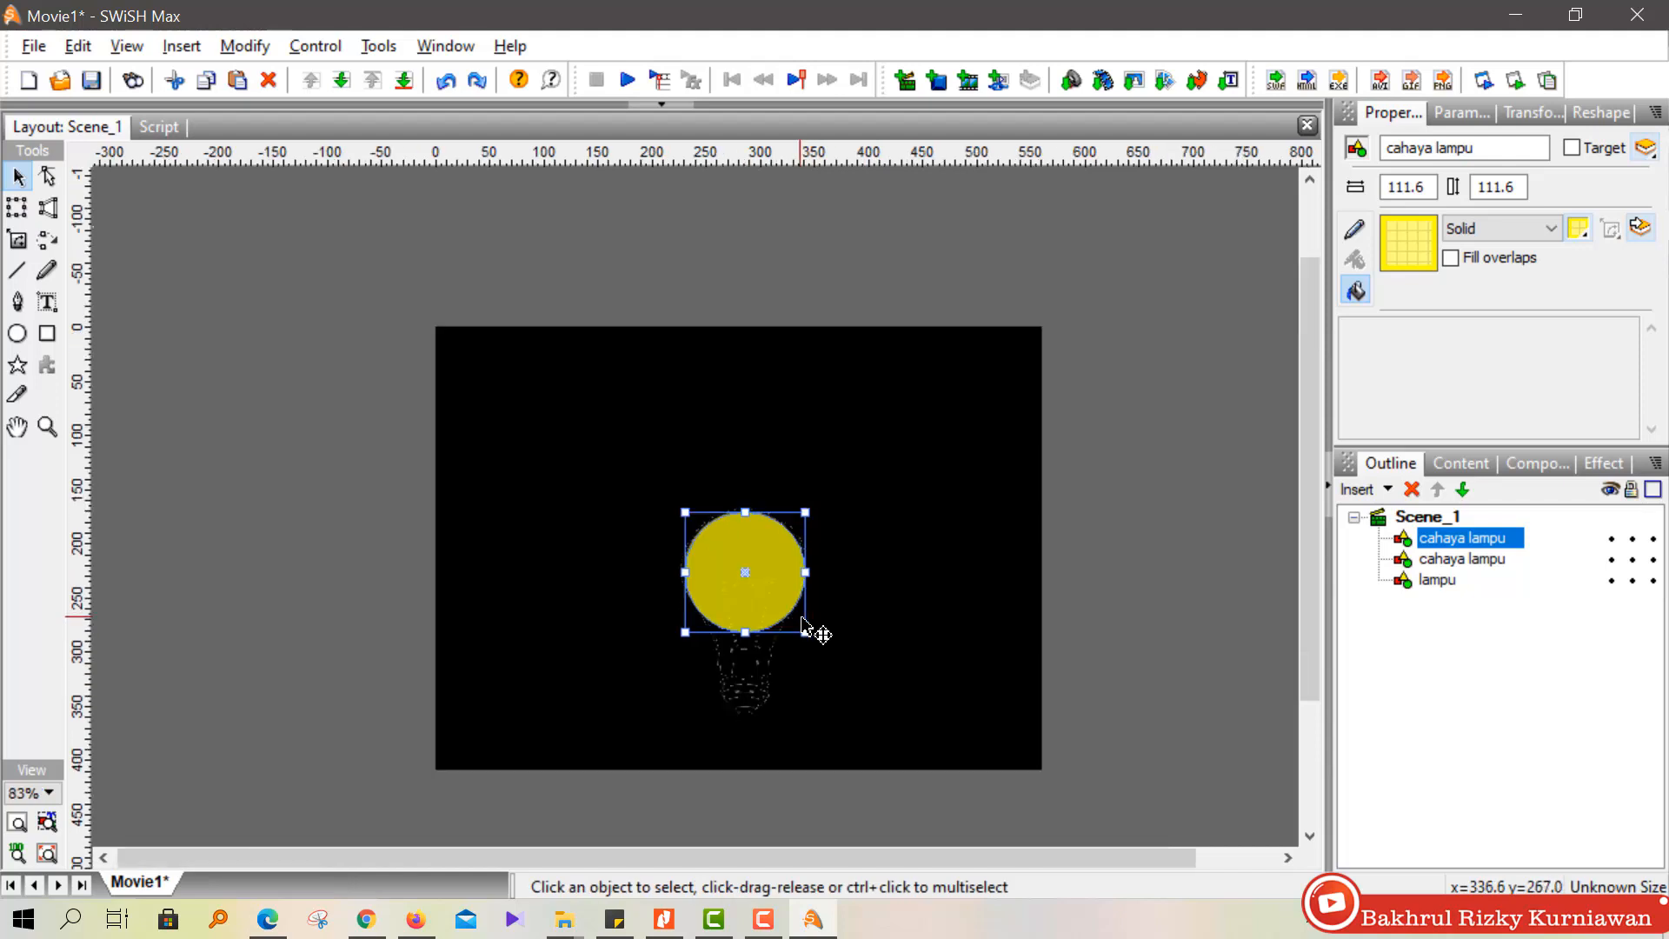
pyautogui.scroll(2, 801, 622)
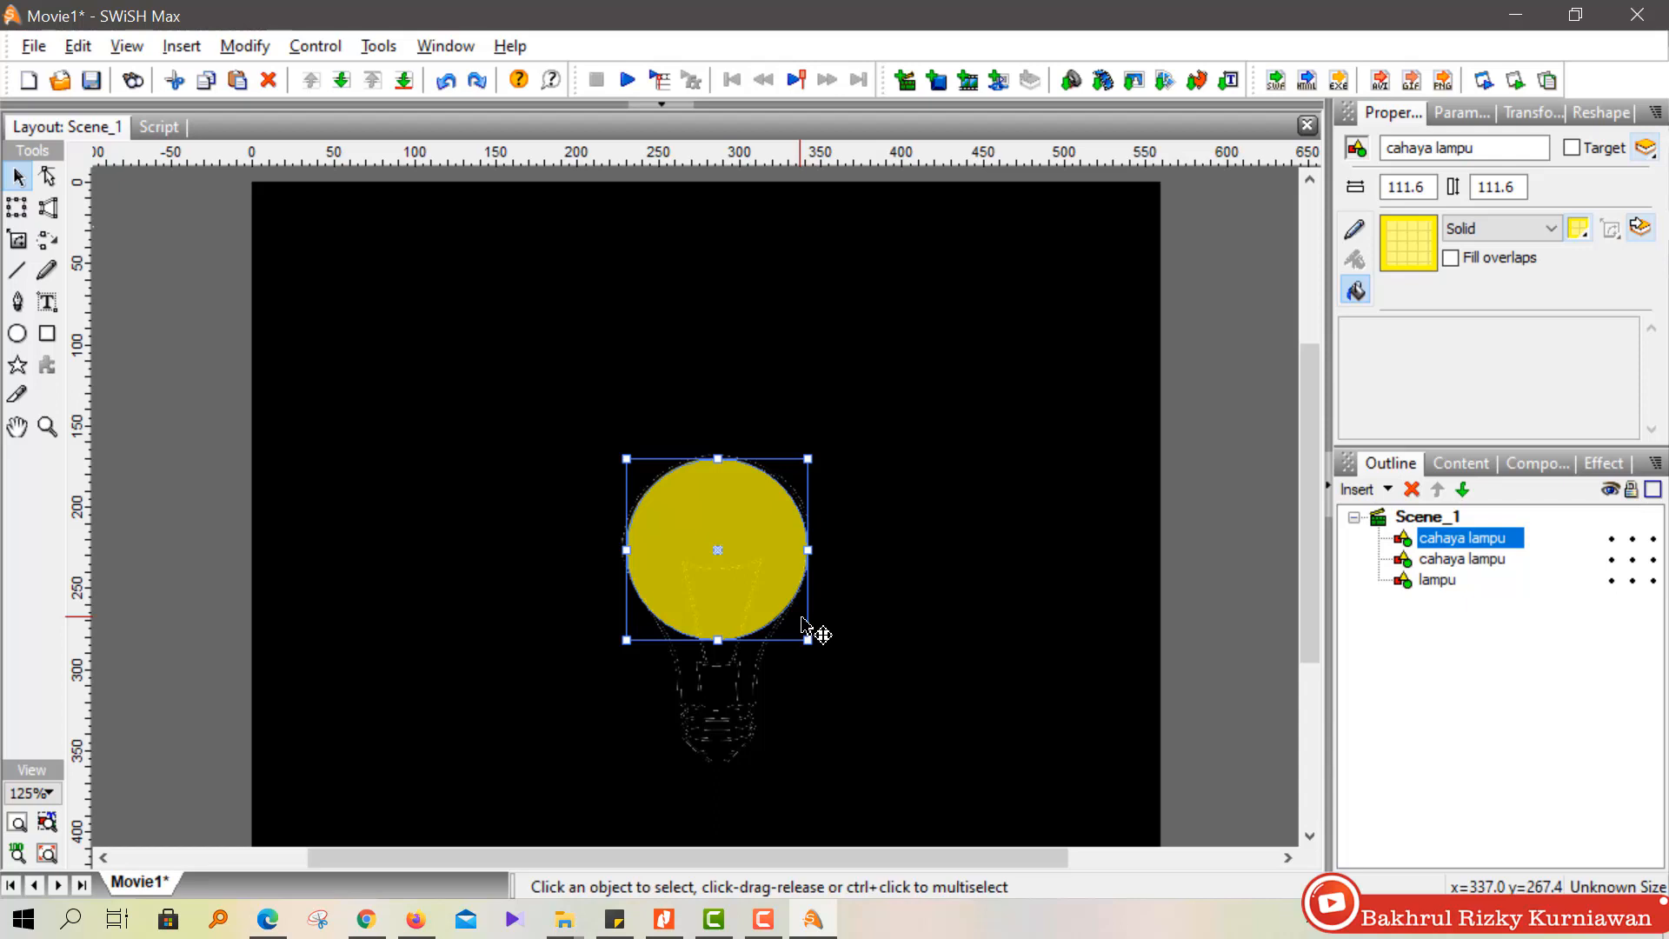
pyautogui.scroll(-2, 801, 623)
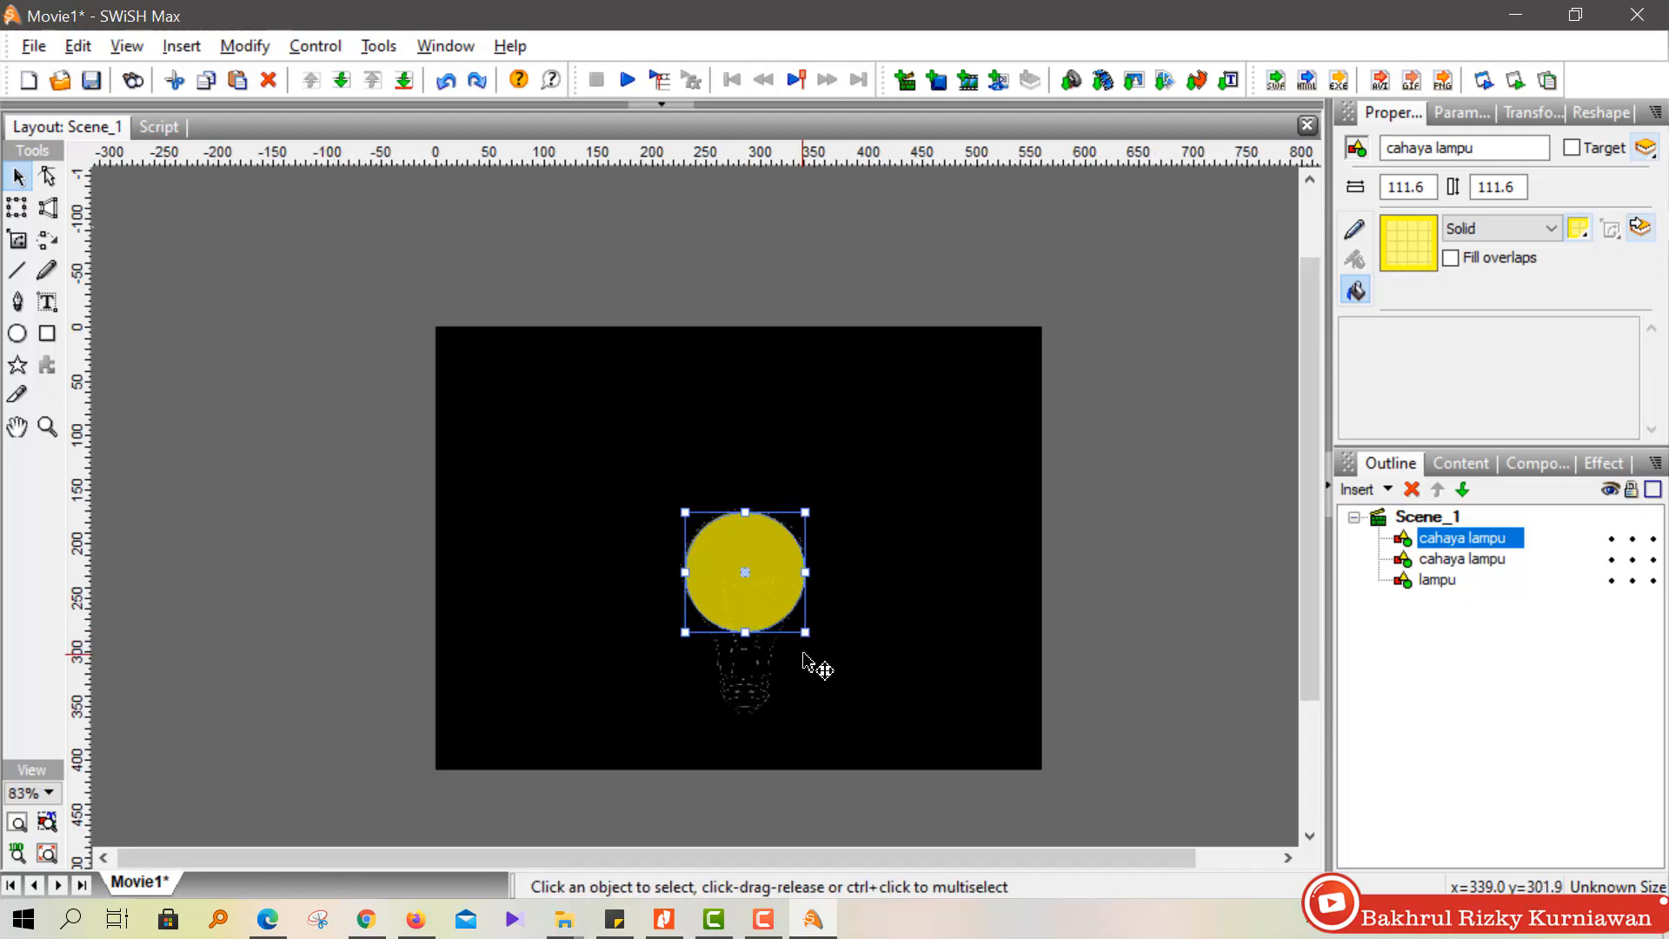
pyautogui.moveTo(811, 633); pyautogui.dragTo(1059, 828)
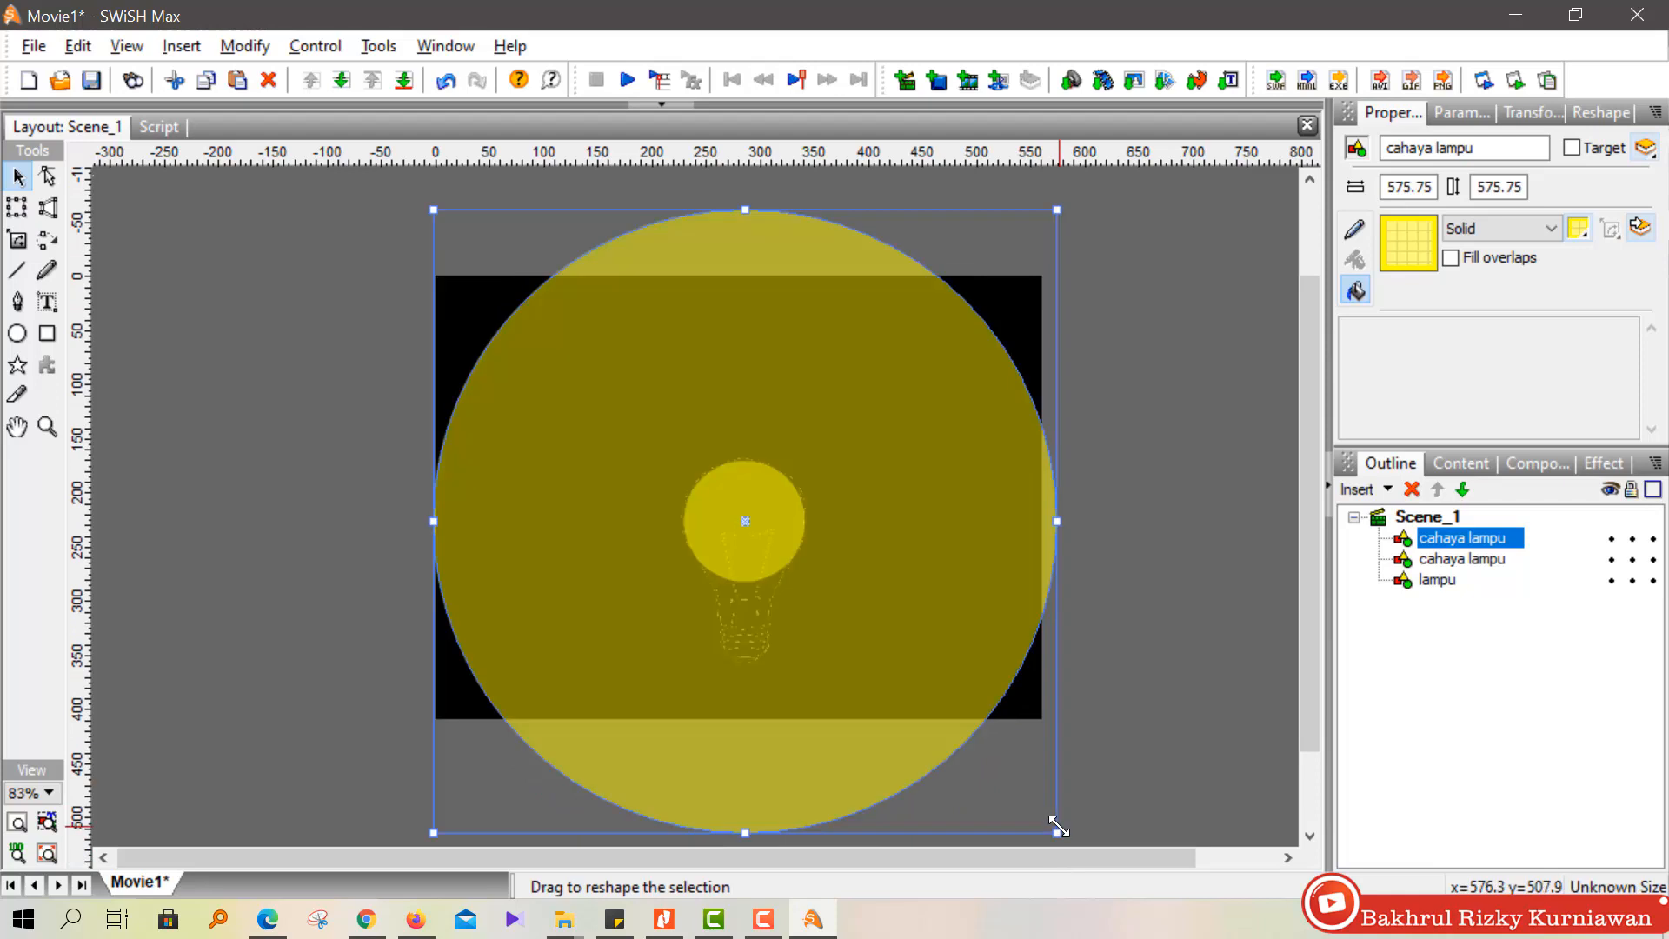
# Rename the large duplicated yellow circle as "cahaya ruangan".
pyautogui.click(1121, 596)
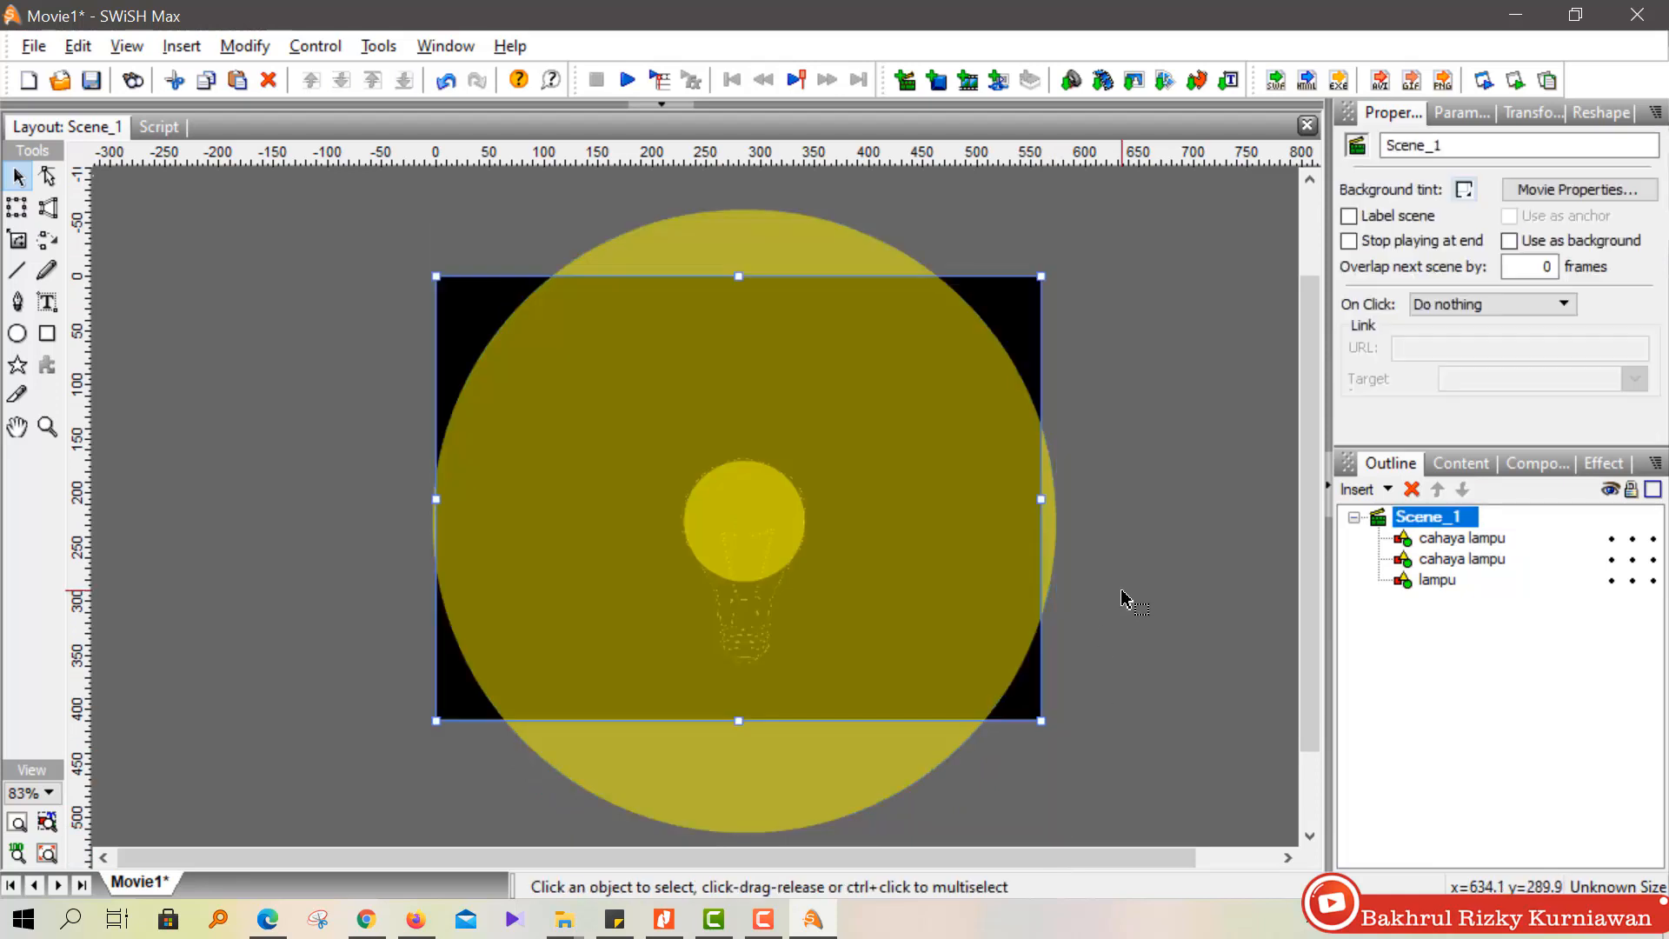
pyautogui.click(867, 442)
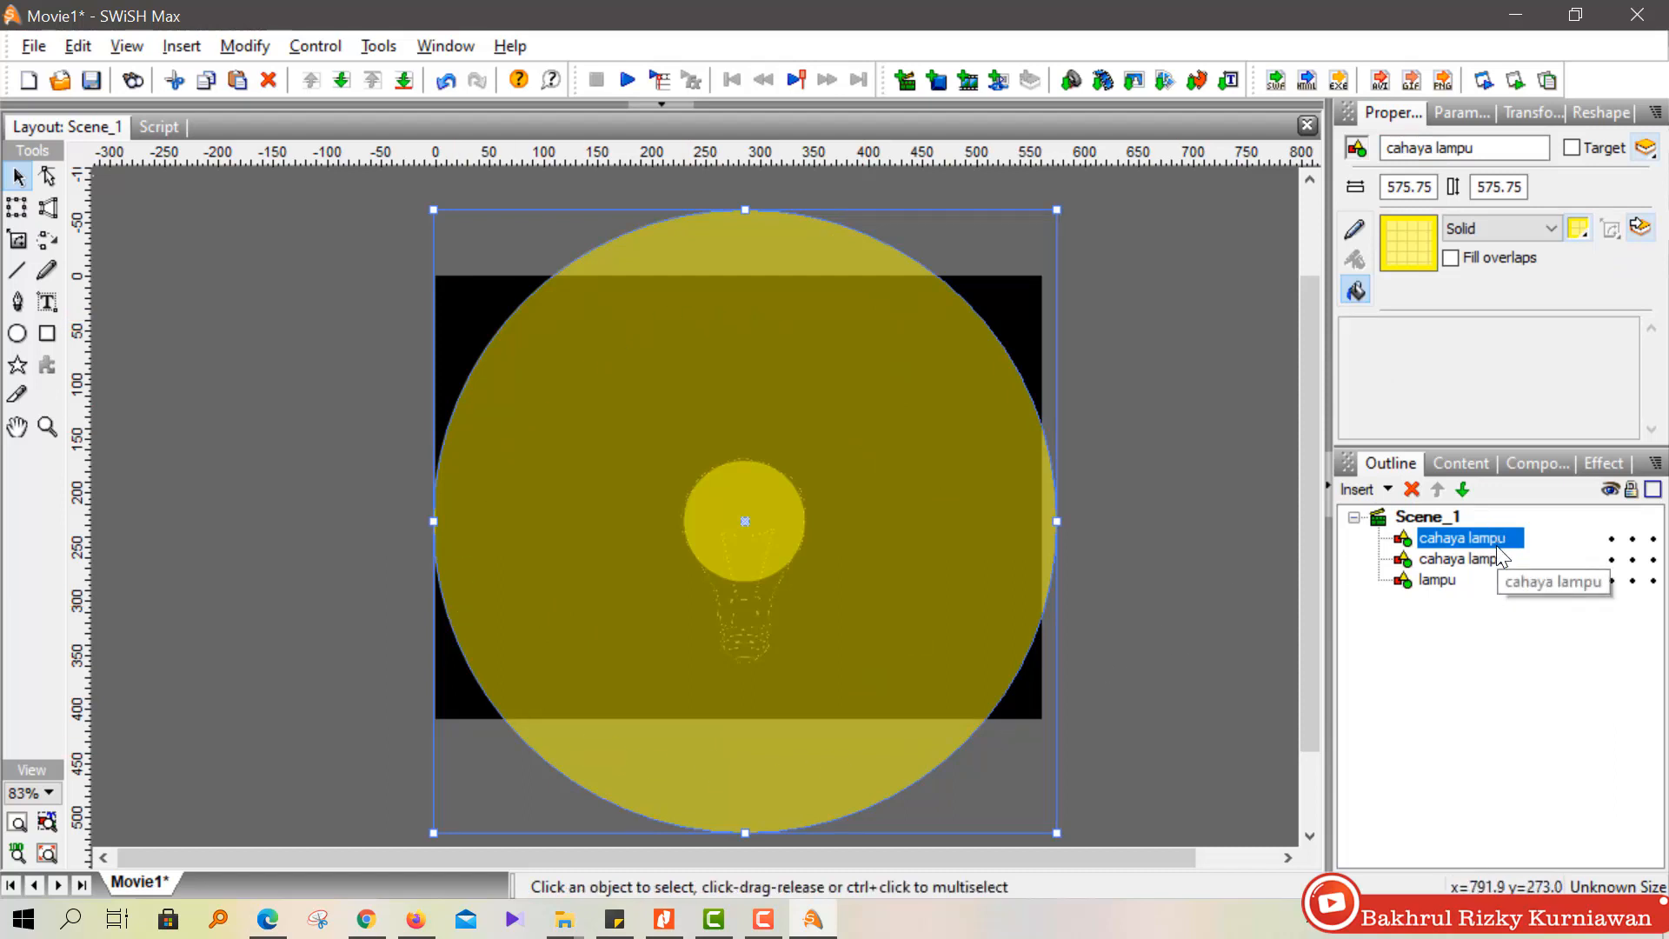
pyautogui.doubleClick(1445, 148)
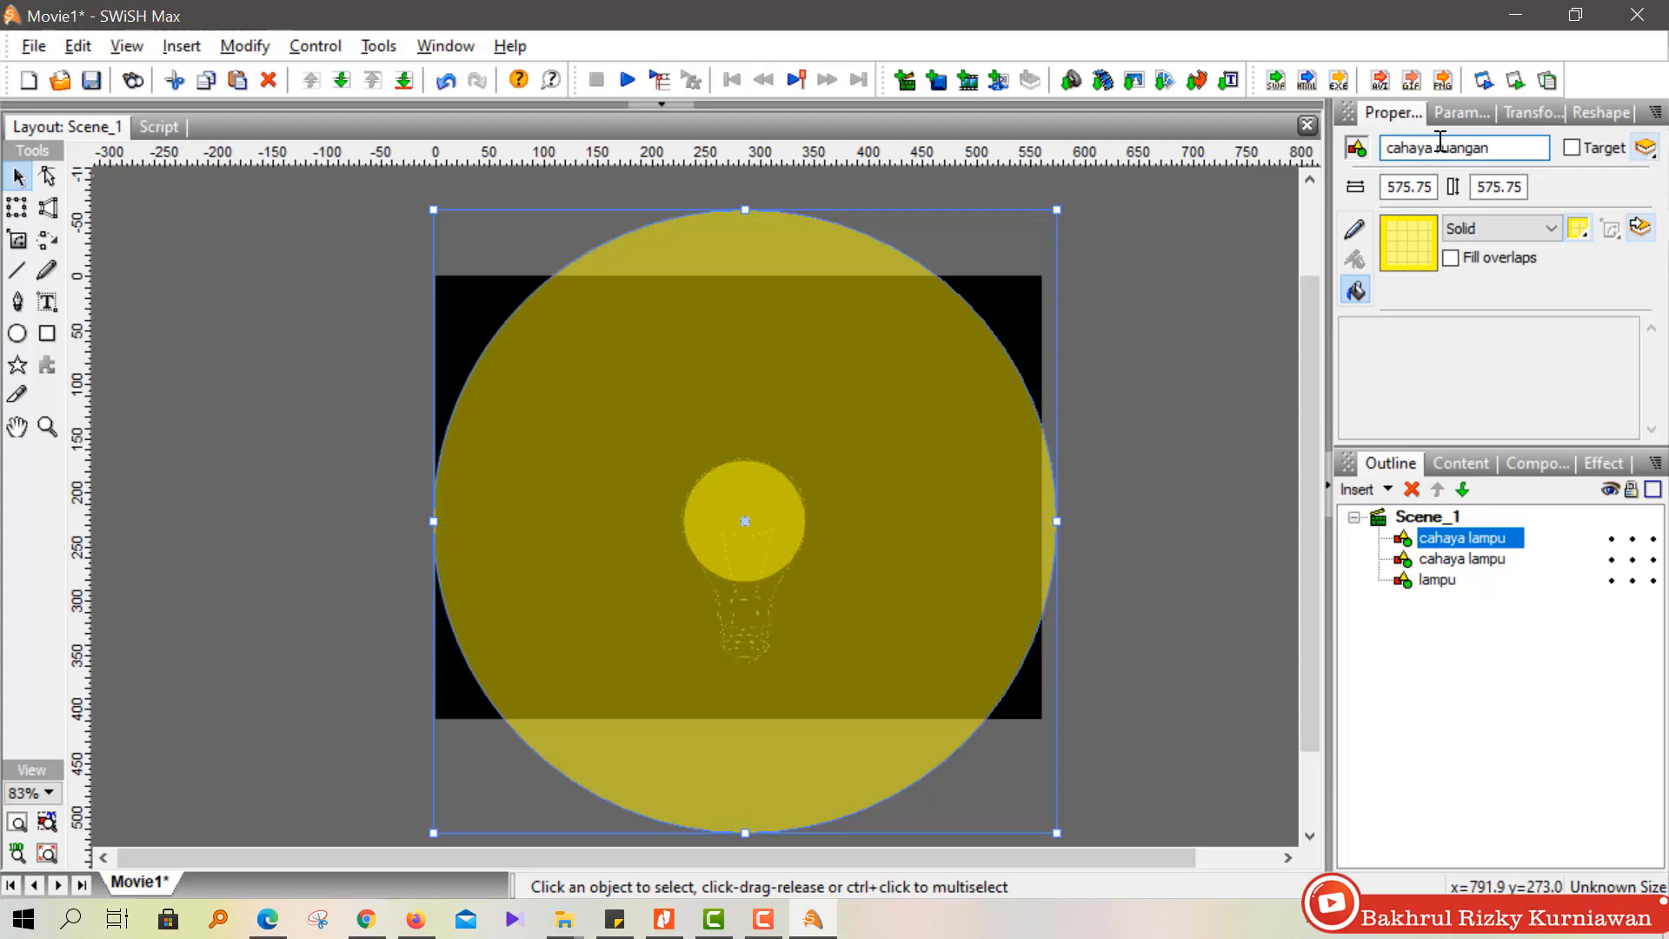
pyautogui.write('ruangan')
pyautogui.press('Return')
pyautogui.click(1208, 365)
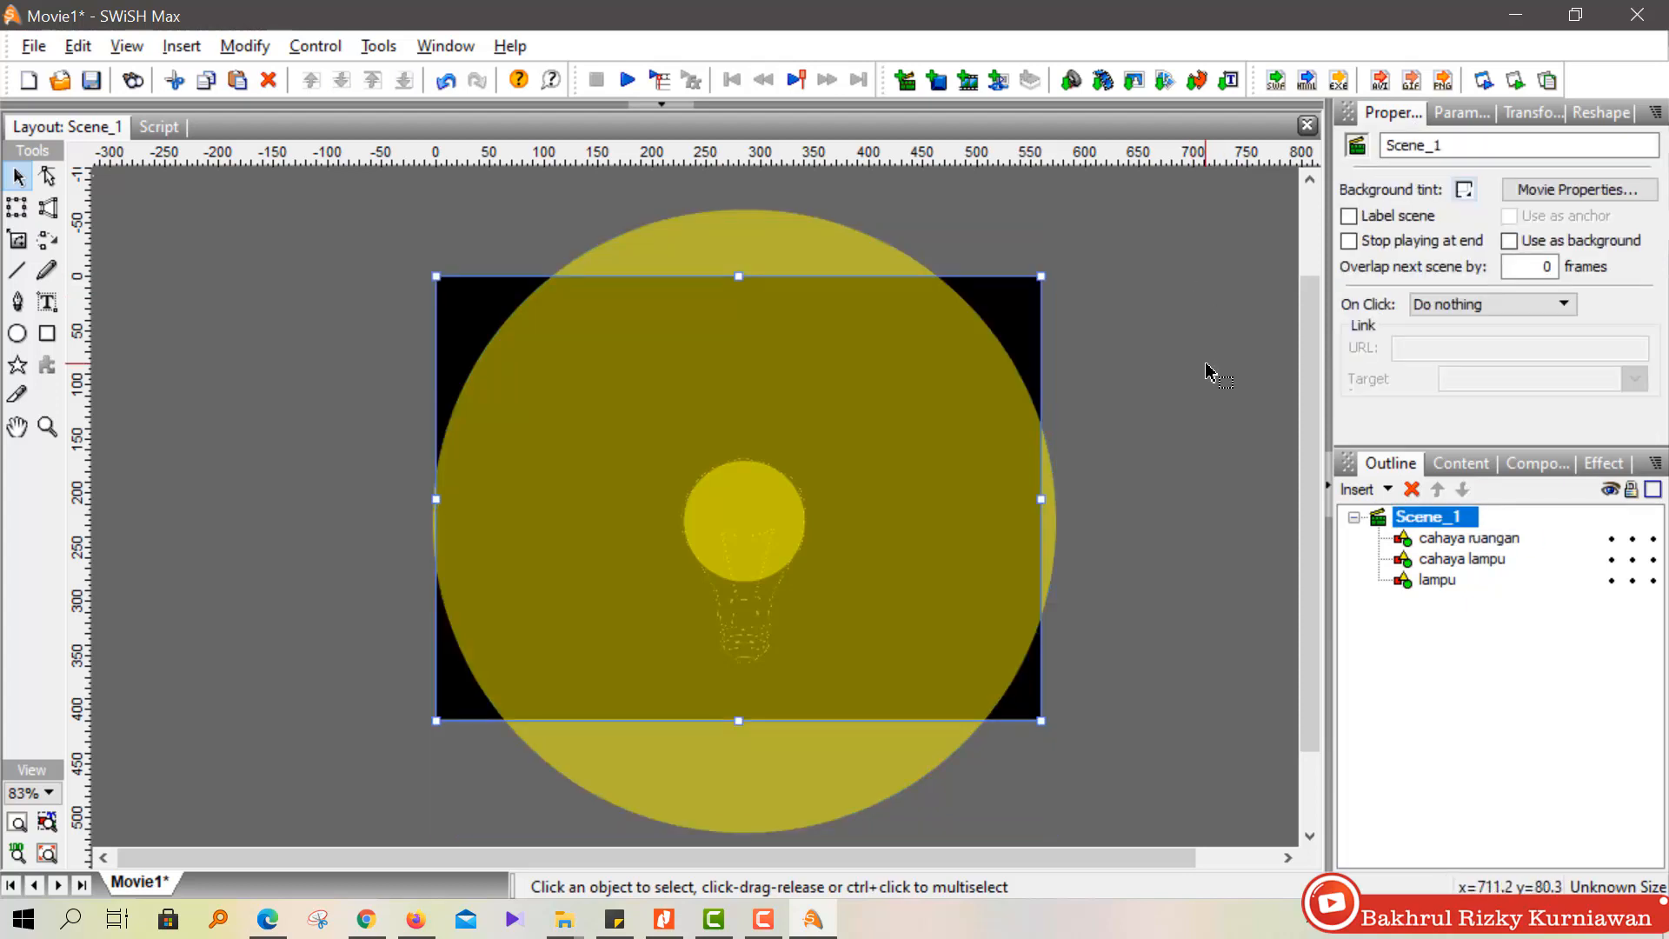
# Move the "cahaya ruangan" circle beneath "lampu" at the end of the object order and select it.
pyautogui.click(992, 500)
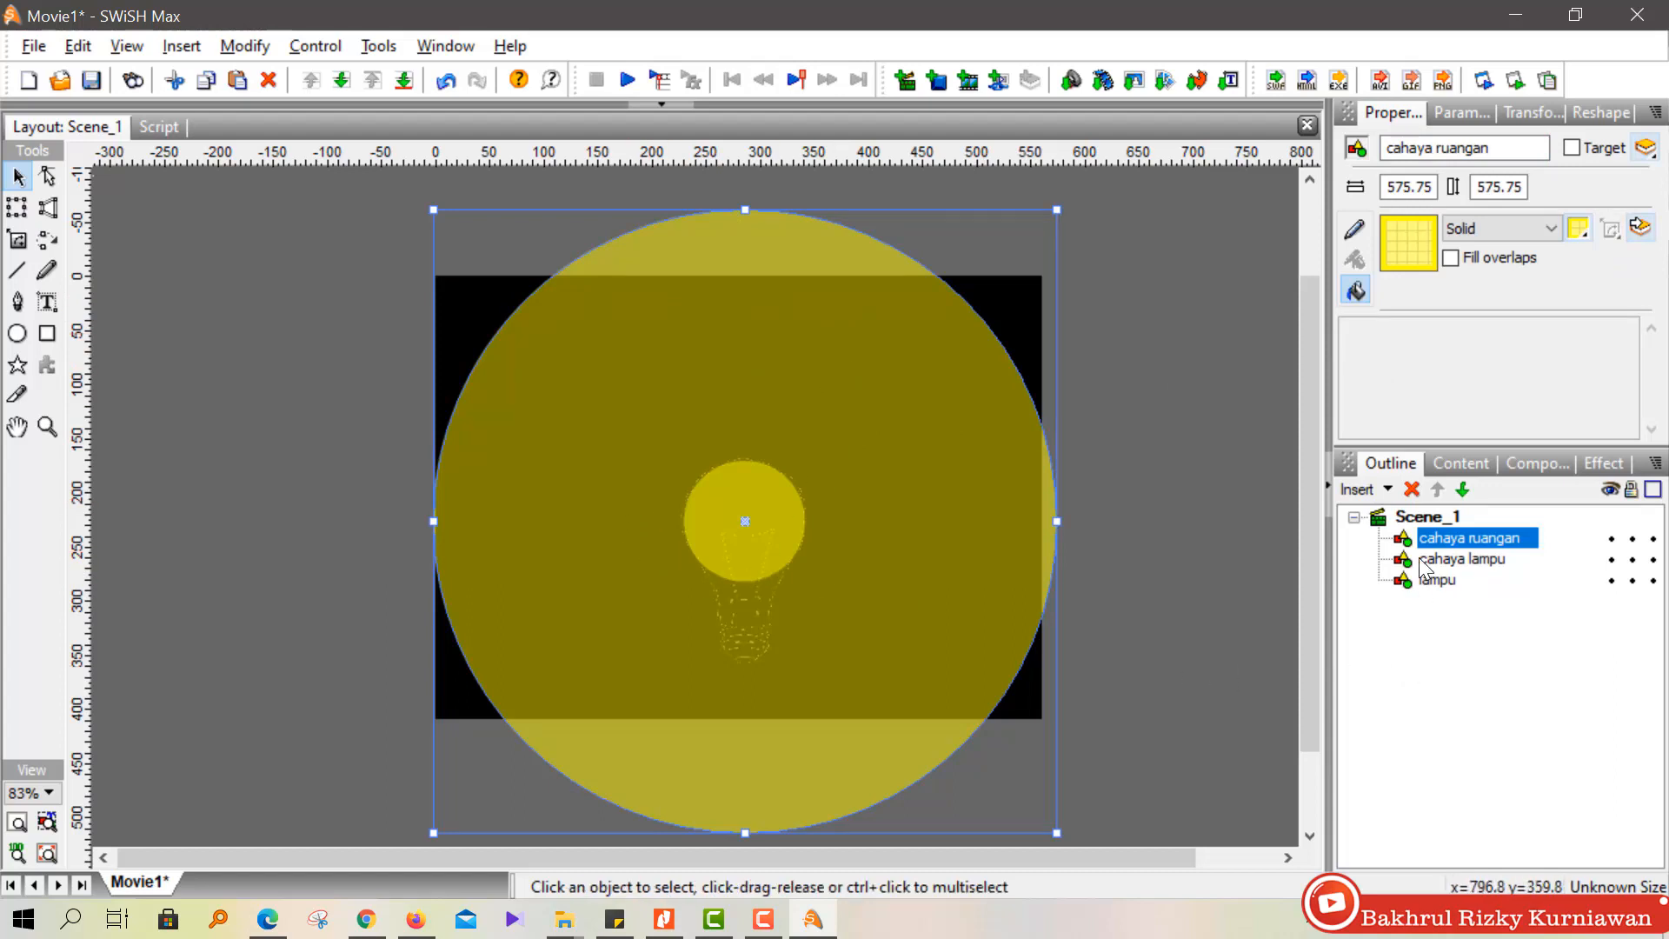
pyautogui.moveTo(1426, 543); pyautogui.dragTo(1432, 584)
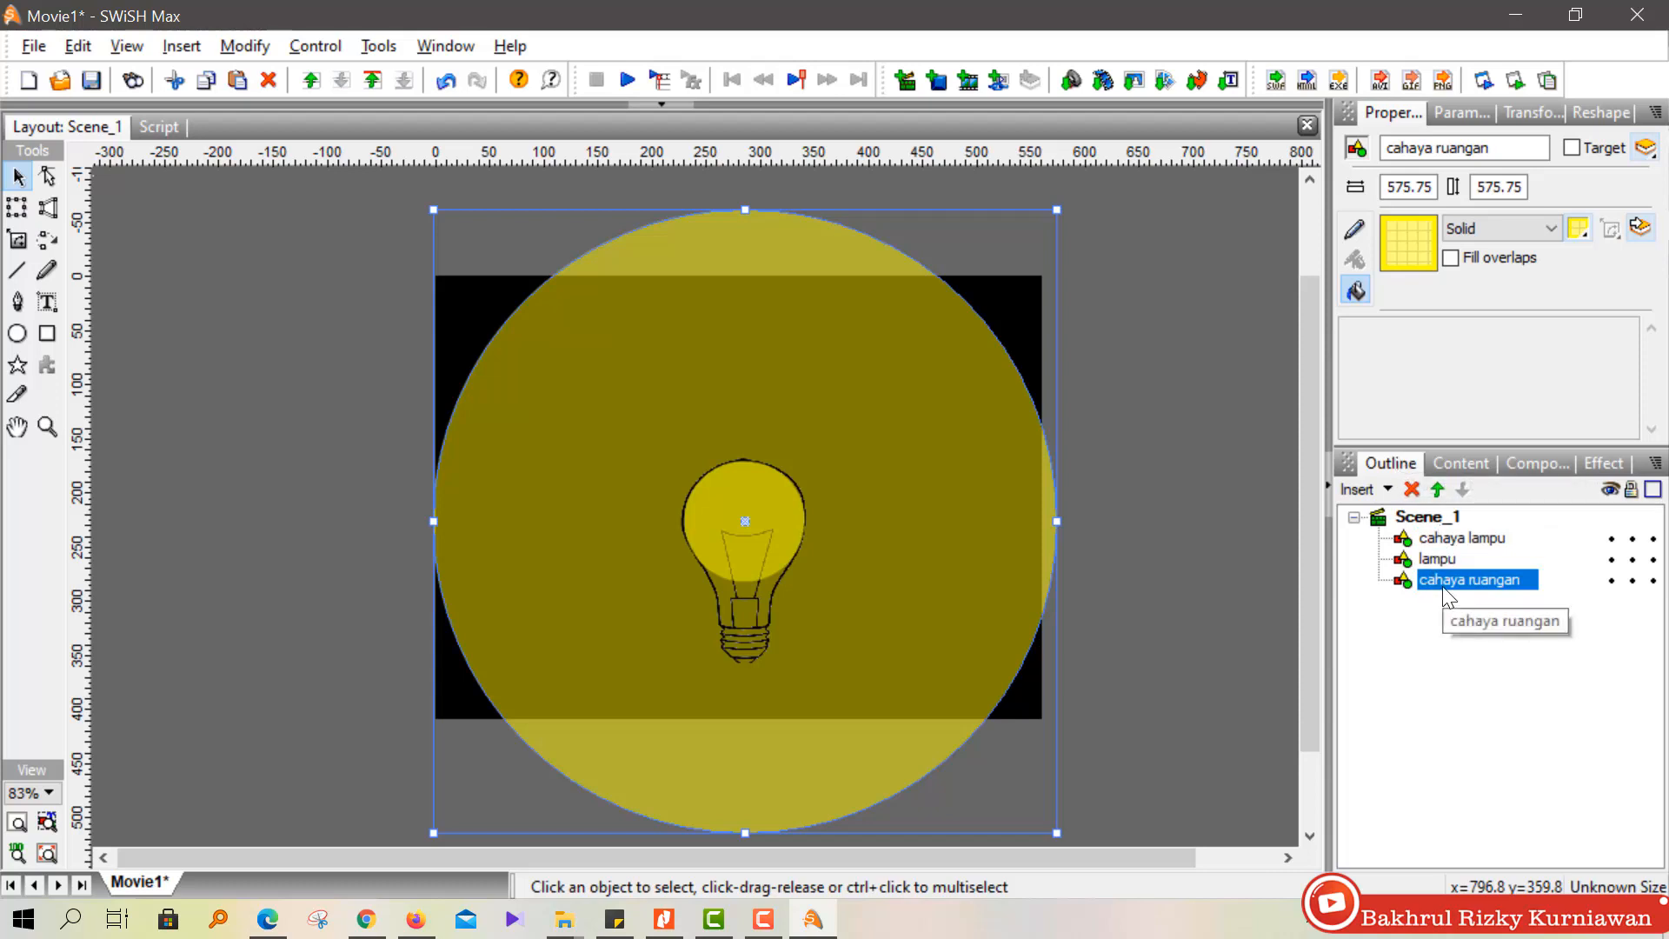
pyautogui.click(1139, 372)
pyautogui.click(839, 356)
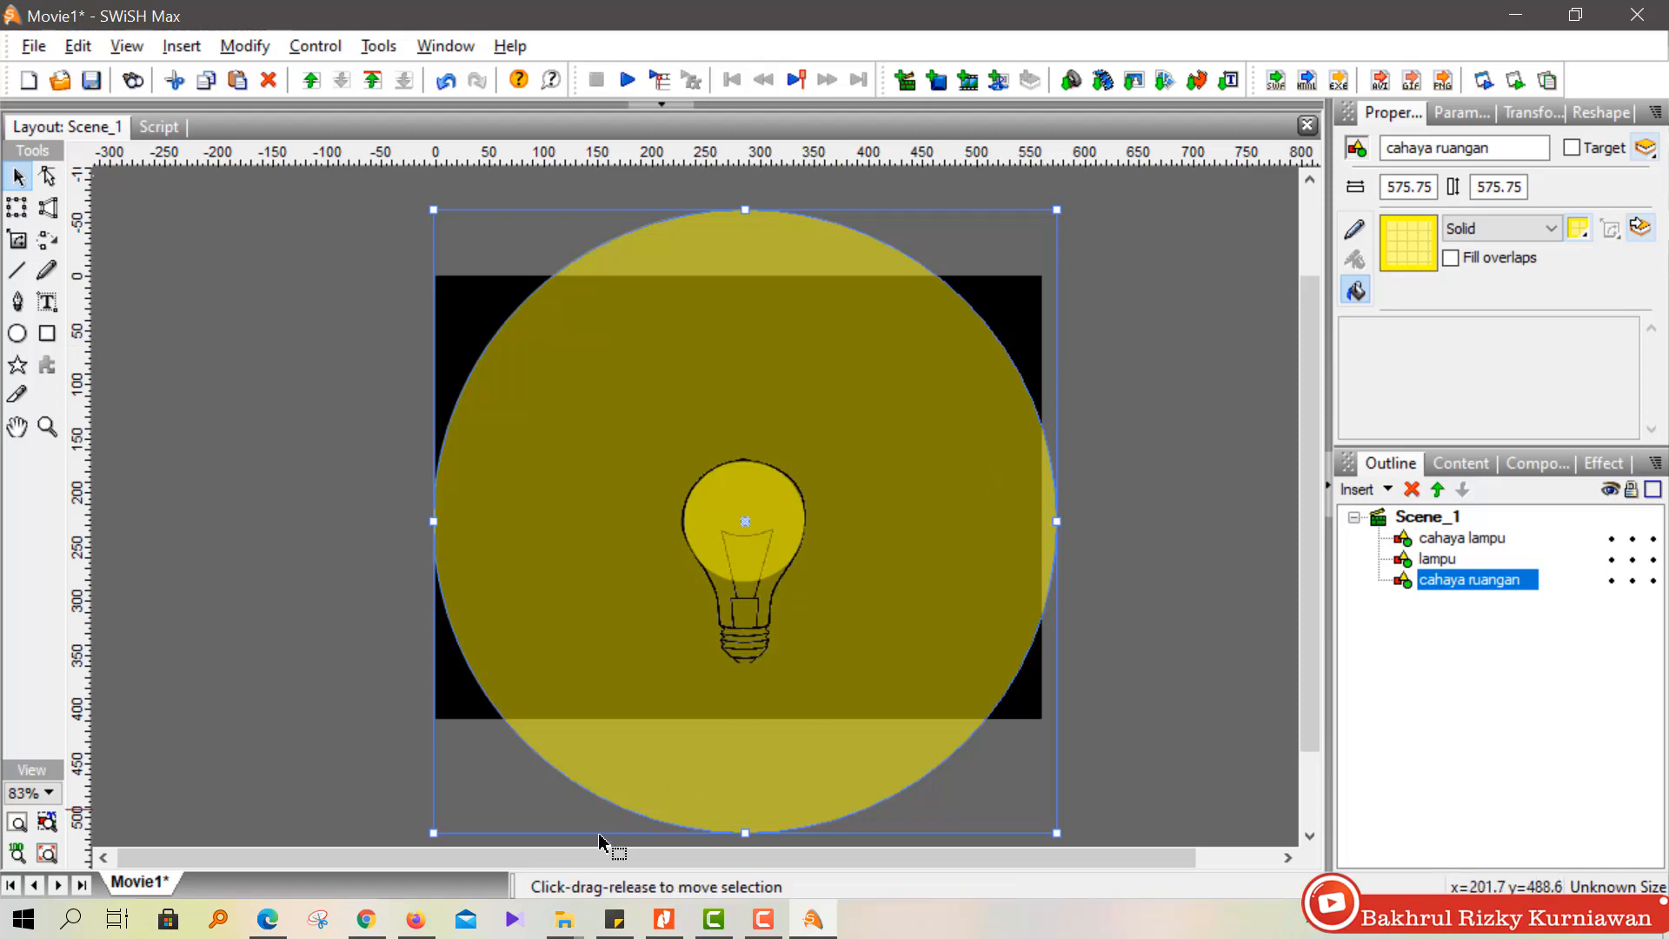
# Switch to Chrome and search Google Images for "lampu menyala dalam gelap".
pyautogui.click(366, 919)
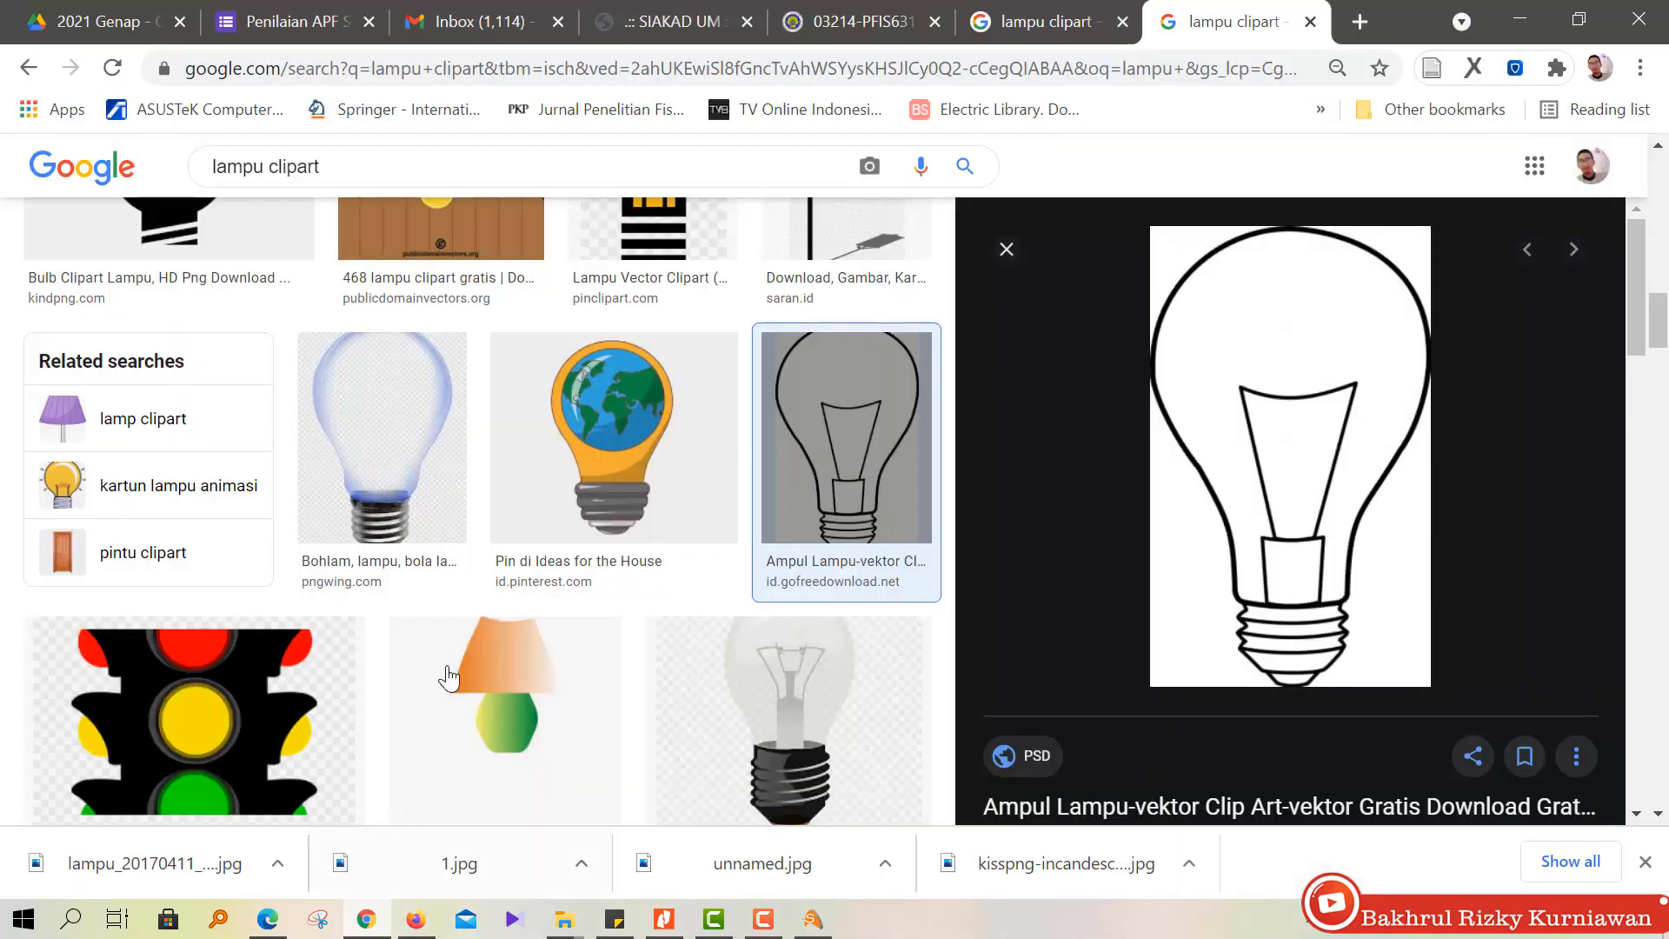
pyautogui.click(440, 167)
pyautogui.hotkey('ctrl', 'a')
pyautogui.press('BackSpace')
pyautogui.write('lam')
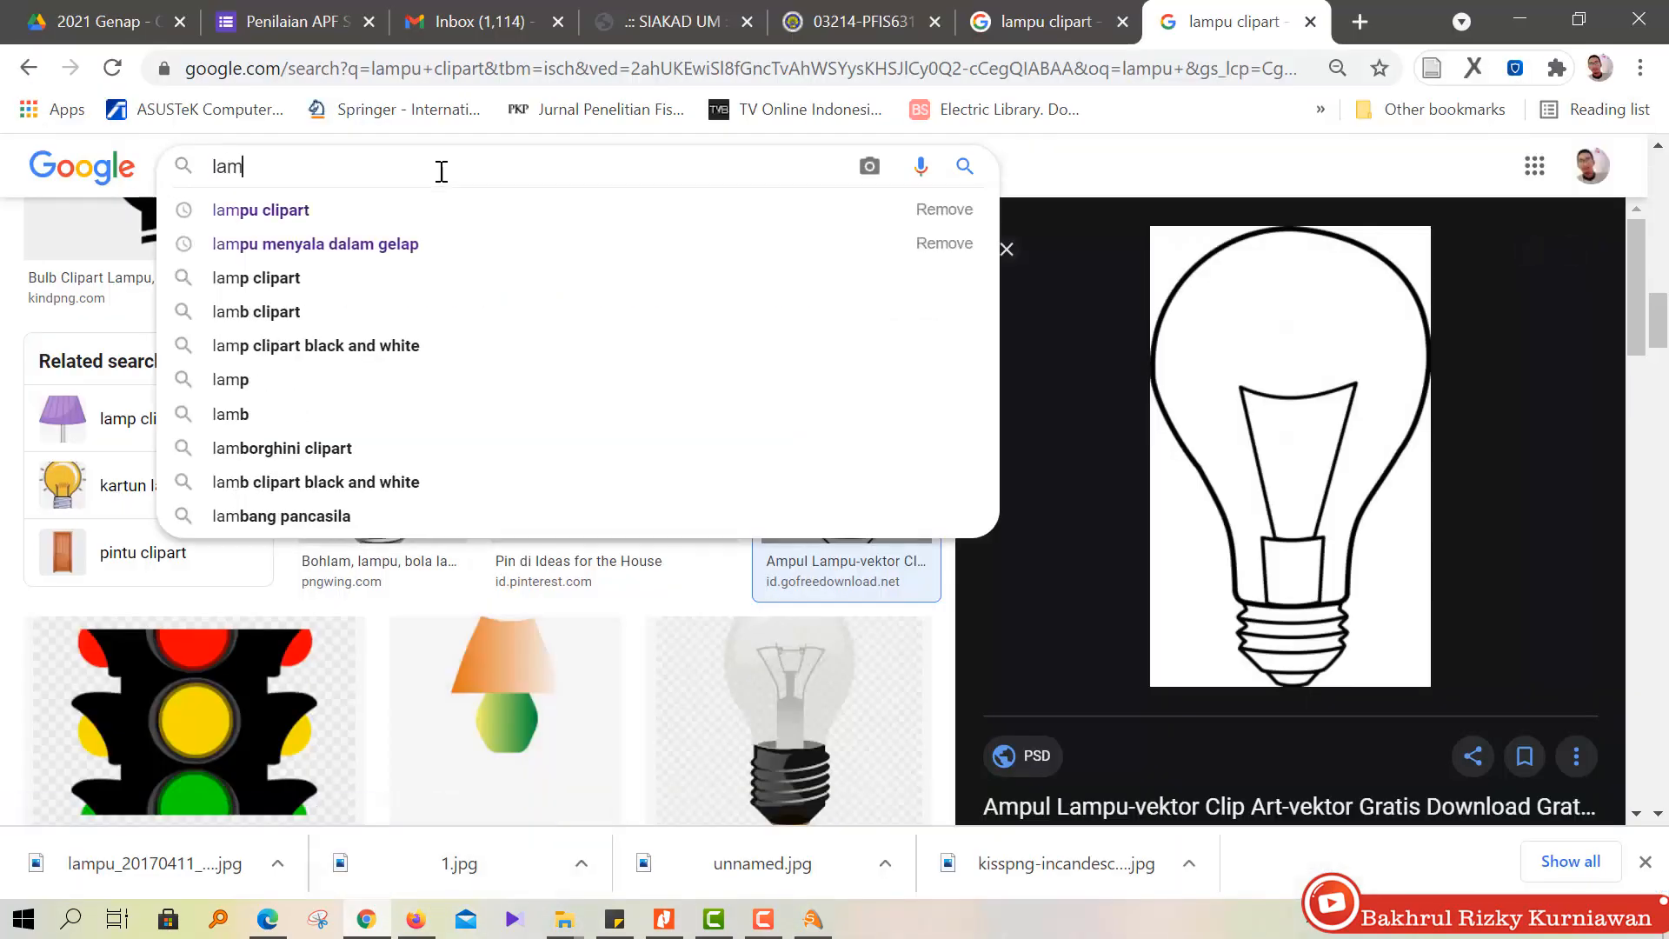
pyautogui.press('Down')
pyautogui.press('Down')
pyautogui.press('Return')
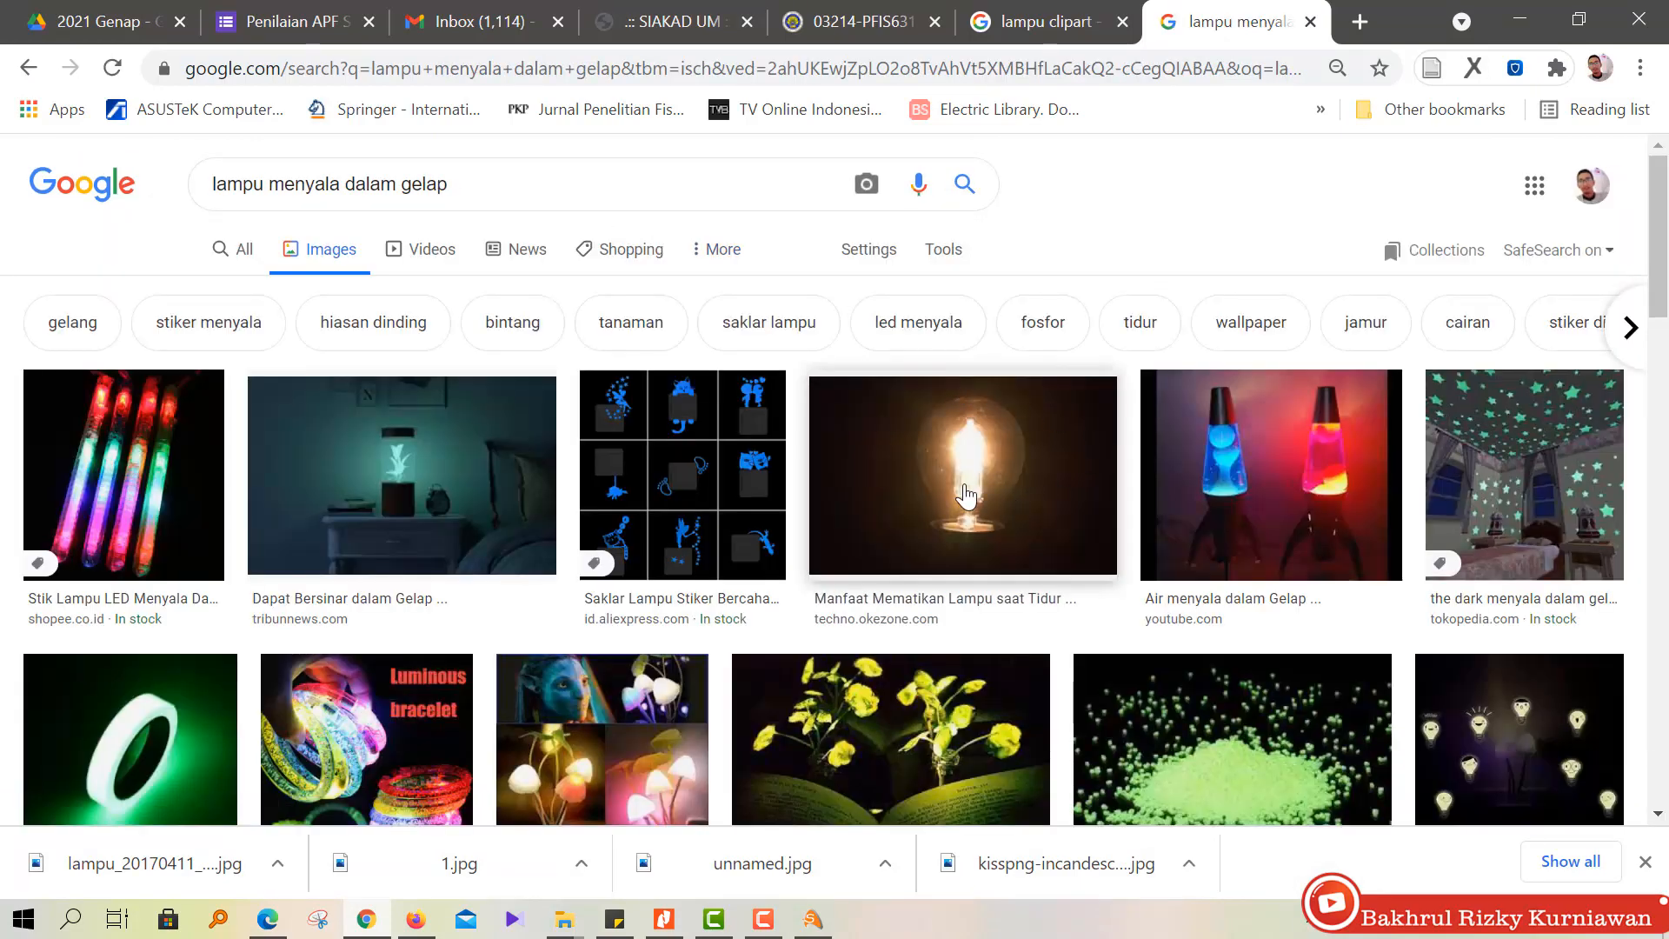
# Examine several photos of lit bulbs and how their glow fades outward, and return to SWiSH Max.
pyautogui.click(963, 491)
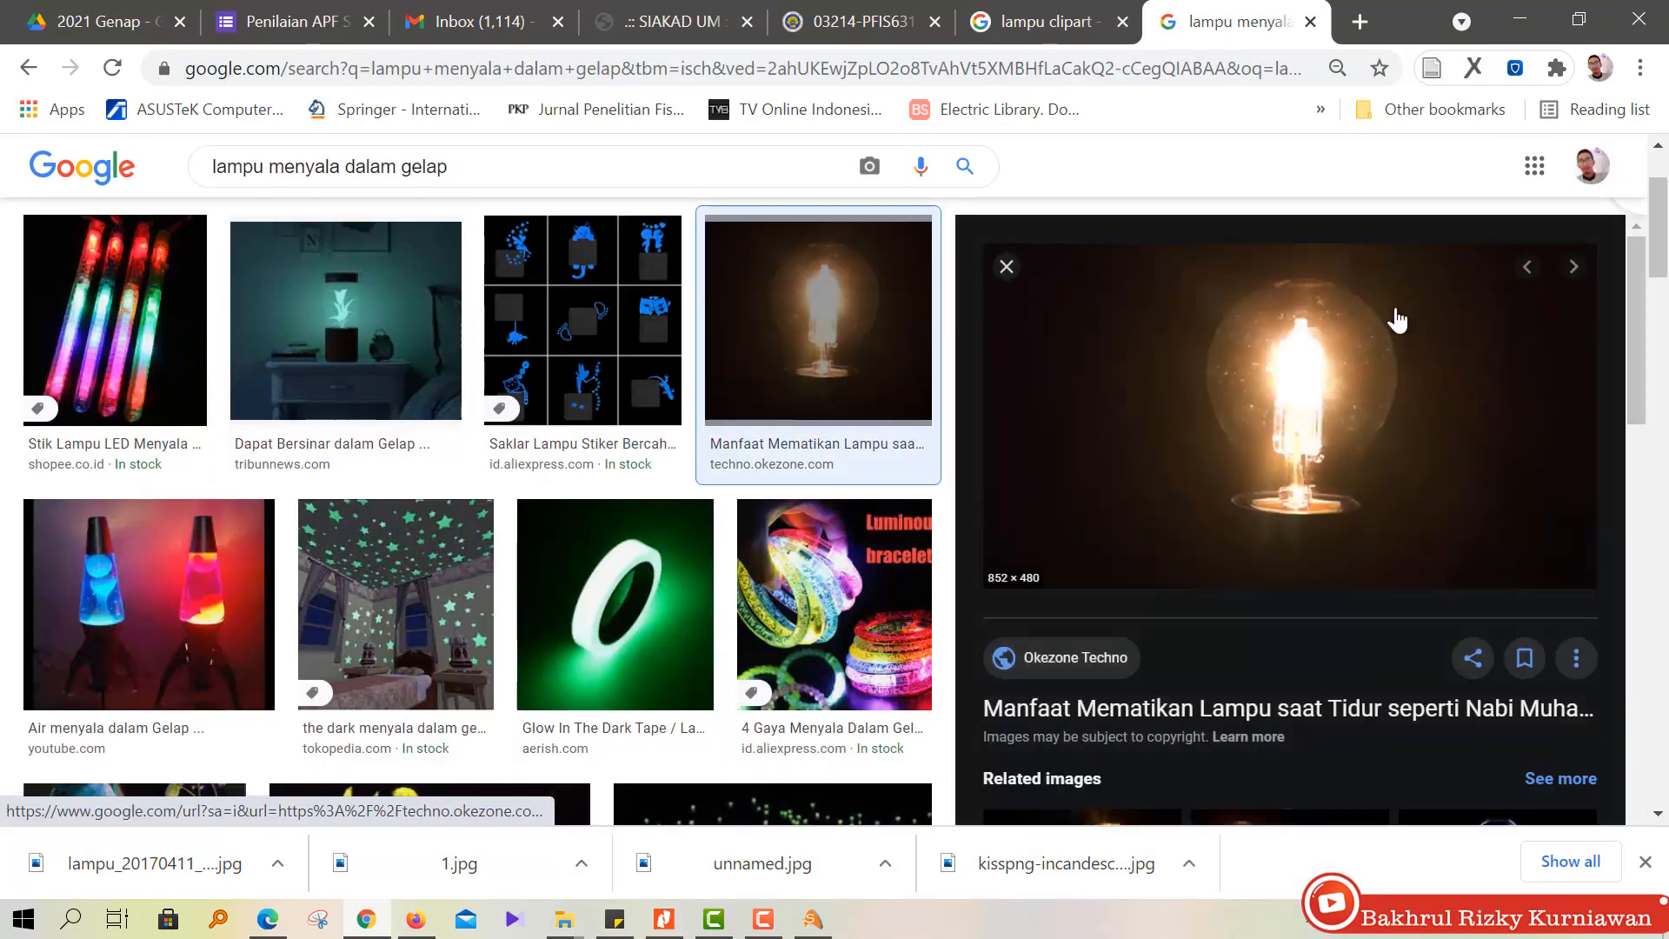
pyautogui.scroll(-5, 1287, 346)
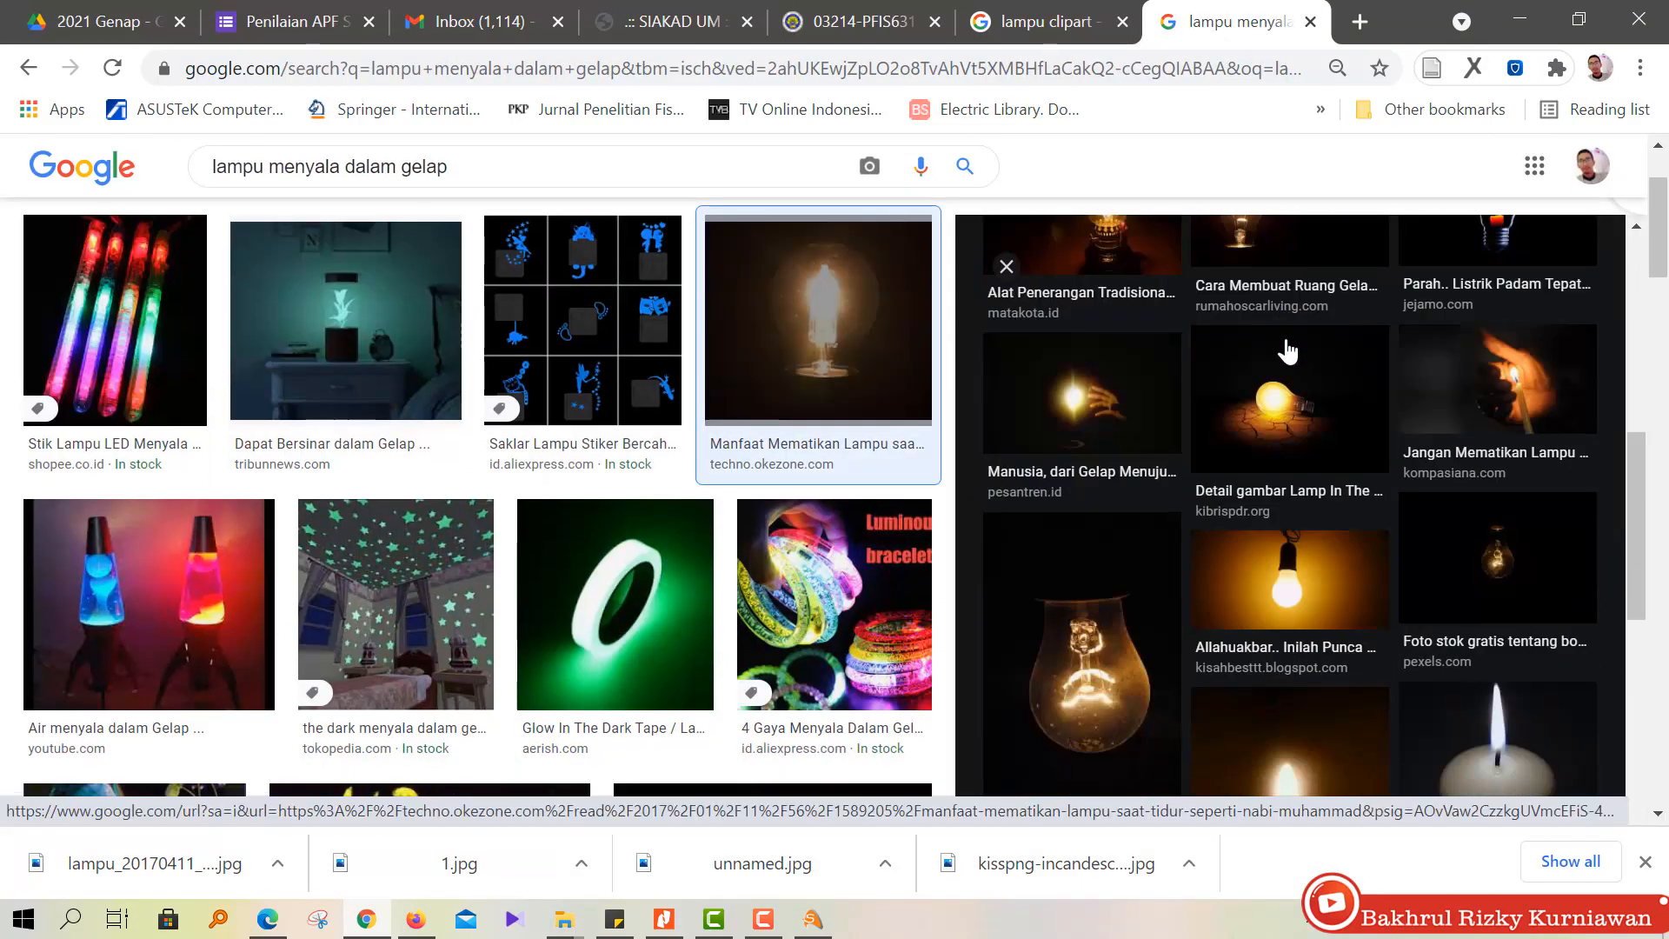
pyautogui.click(1287, 347)
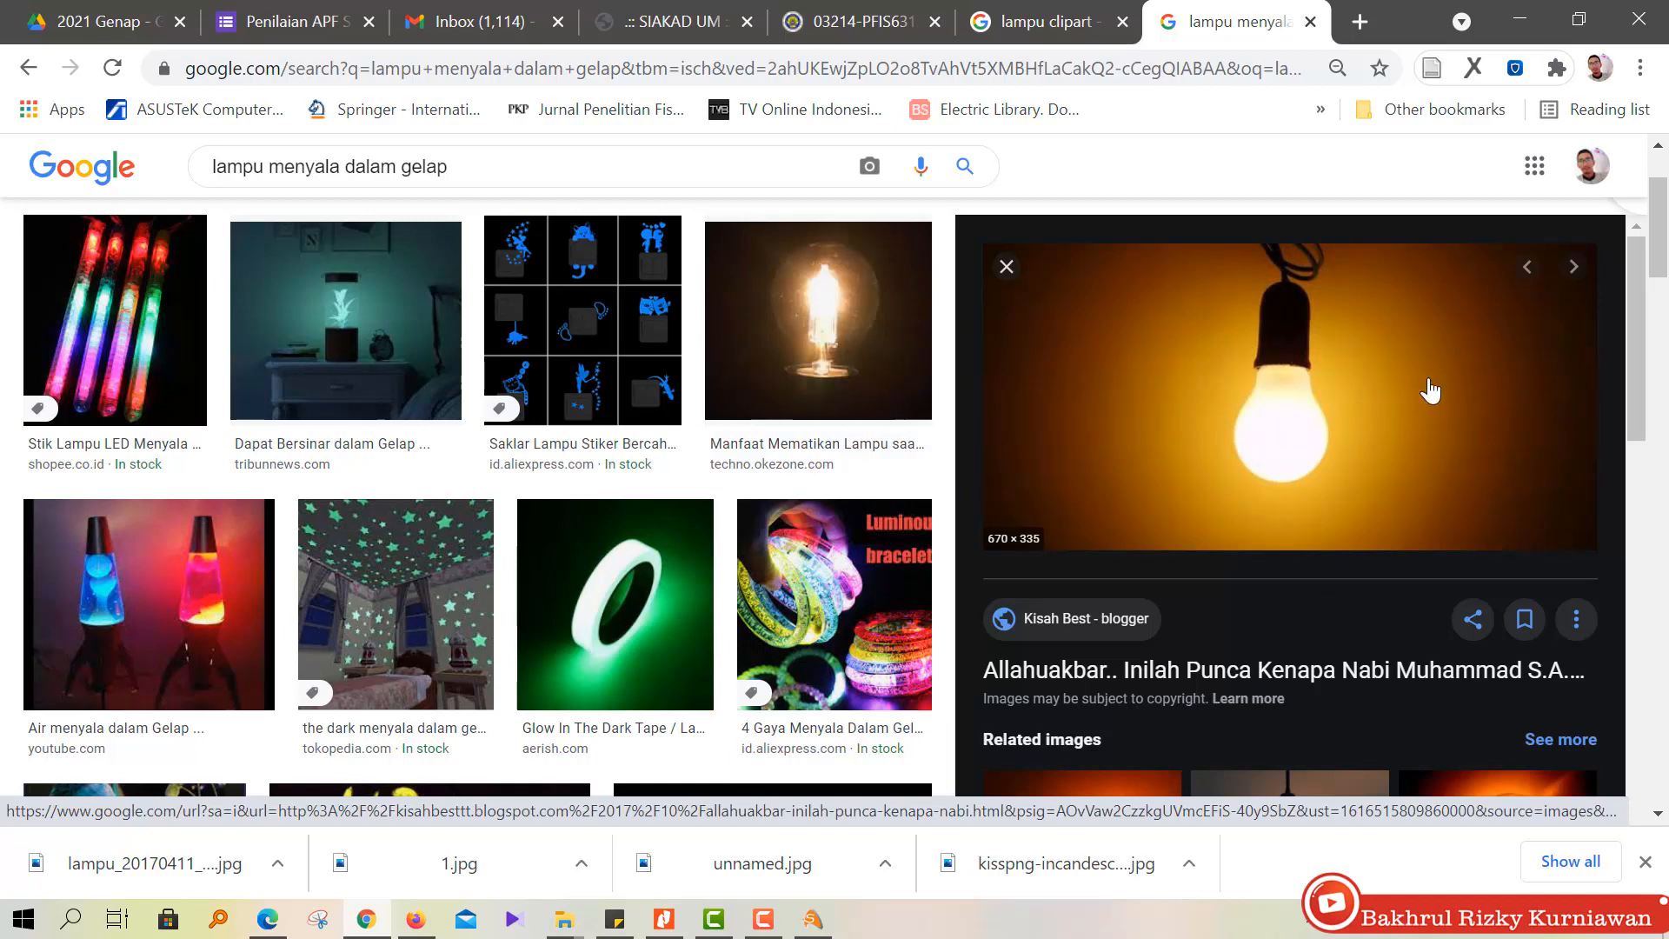
pyautogui.scroll(-10, 1389, 394)
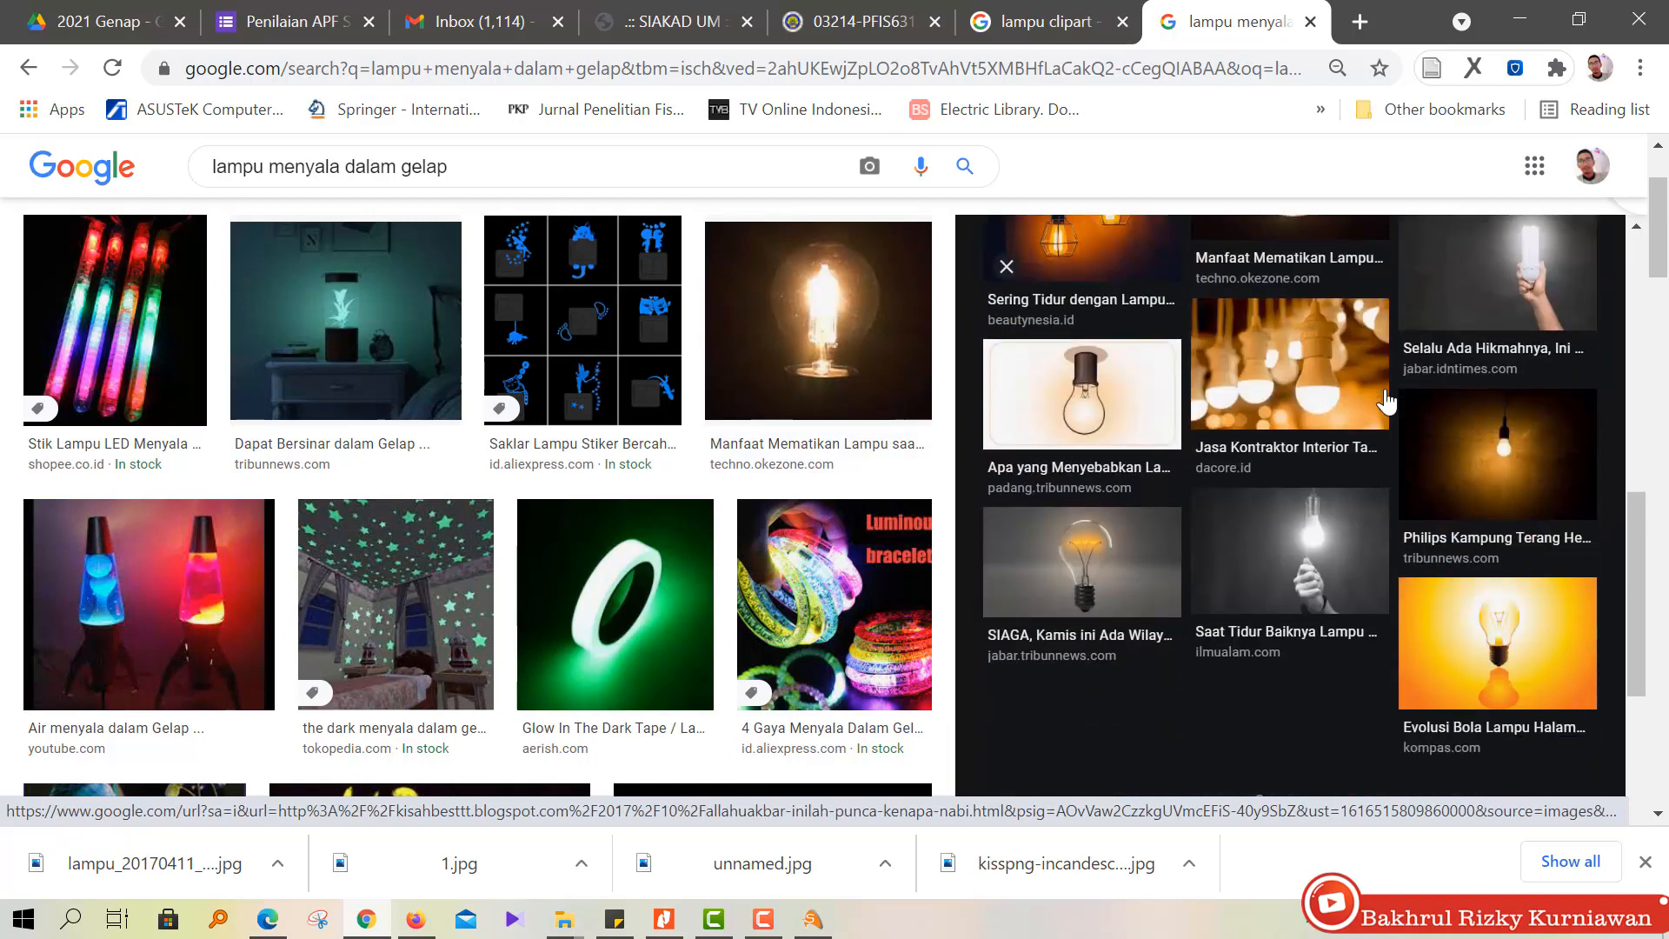
pyautogui.click(1520, 437)
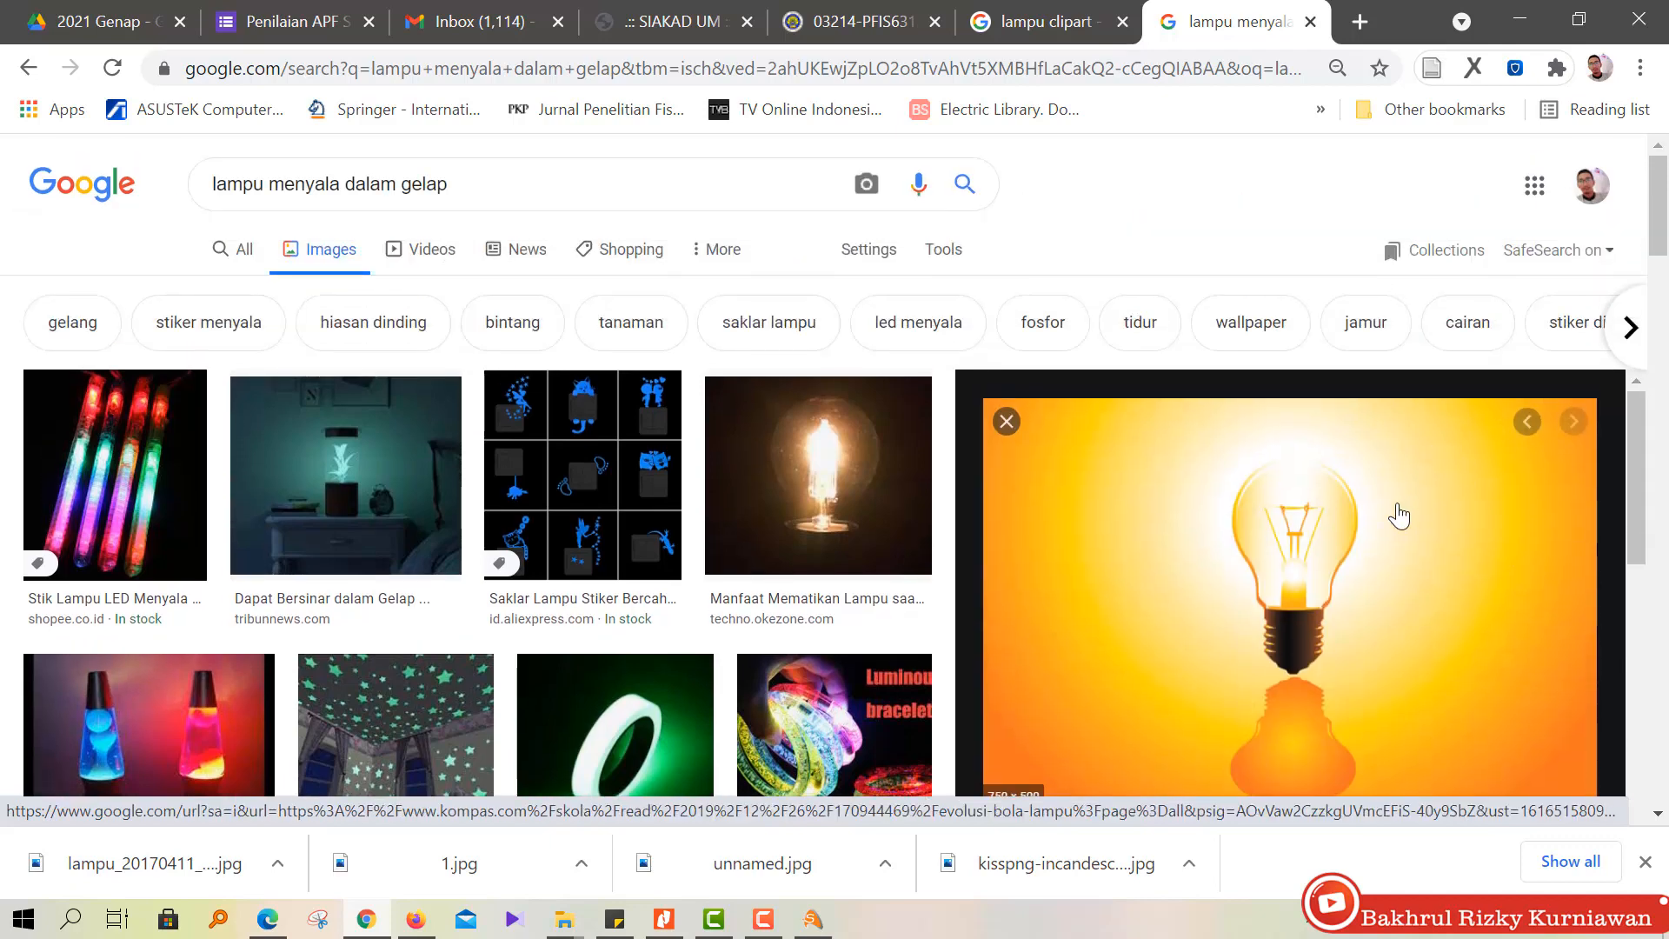
pyautogui.scroll(-5, 1433, 507)
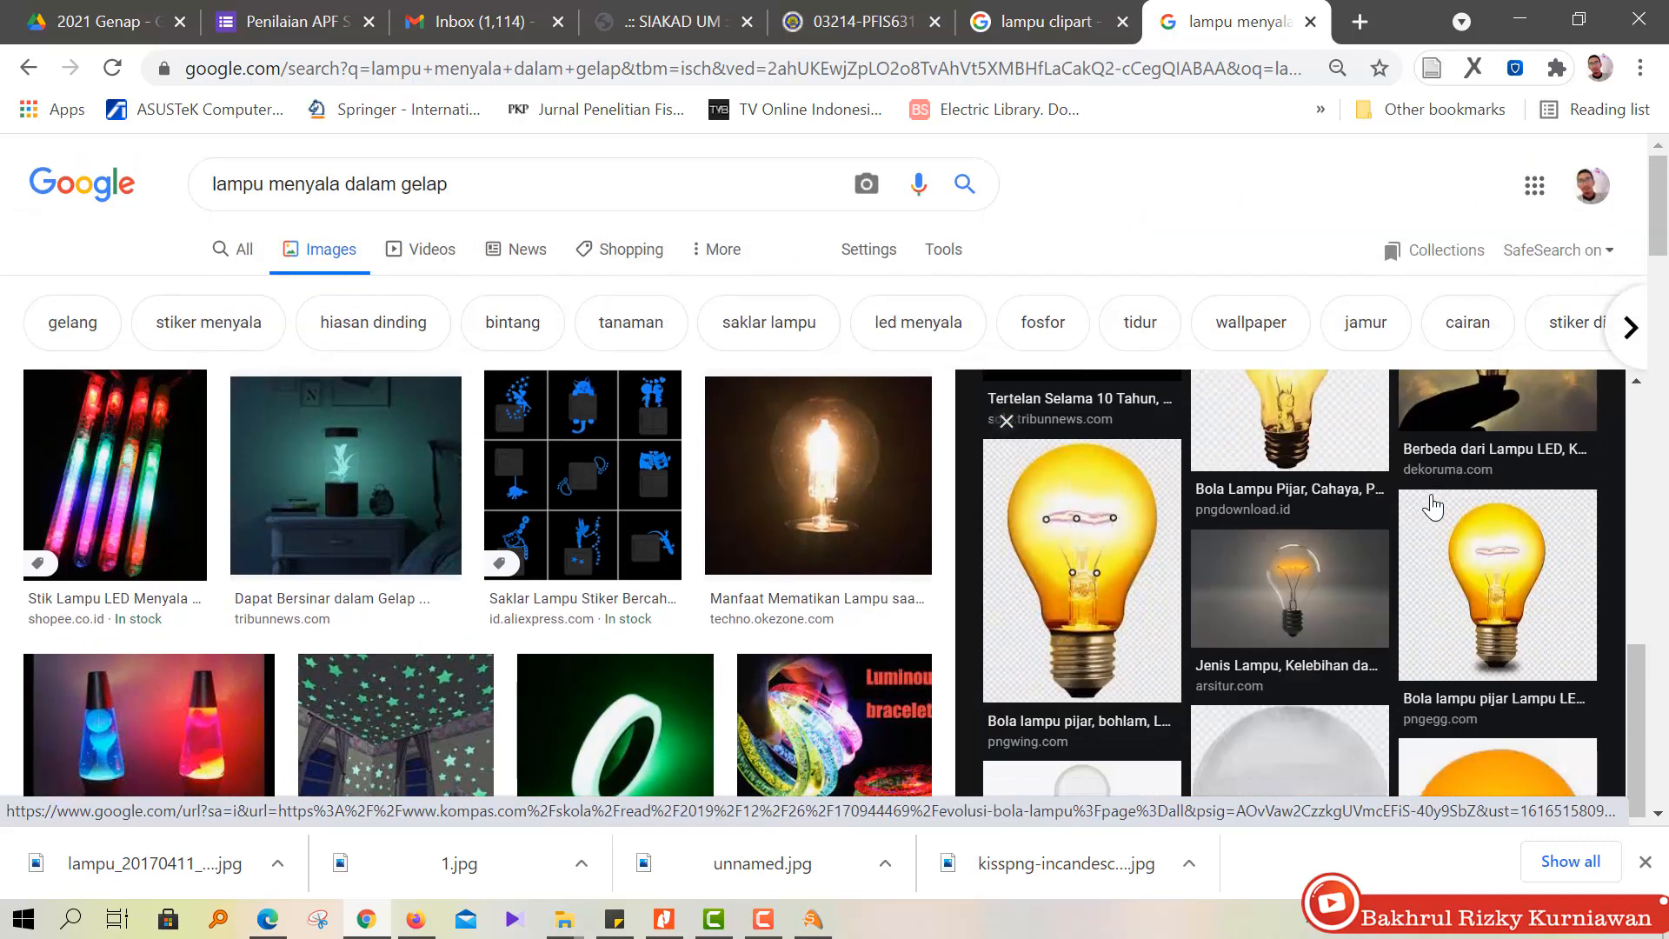
pyautogui.click(1504, 32)
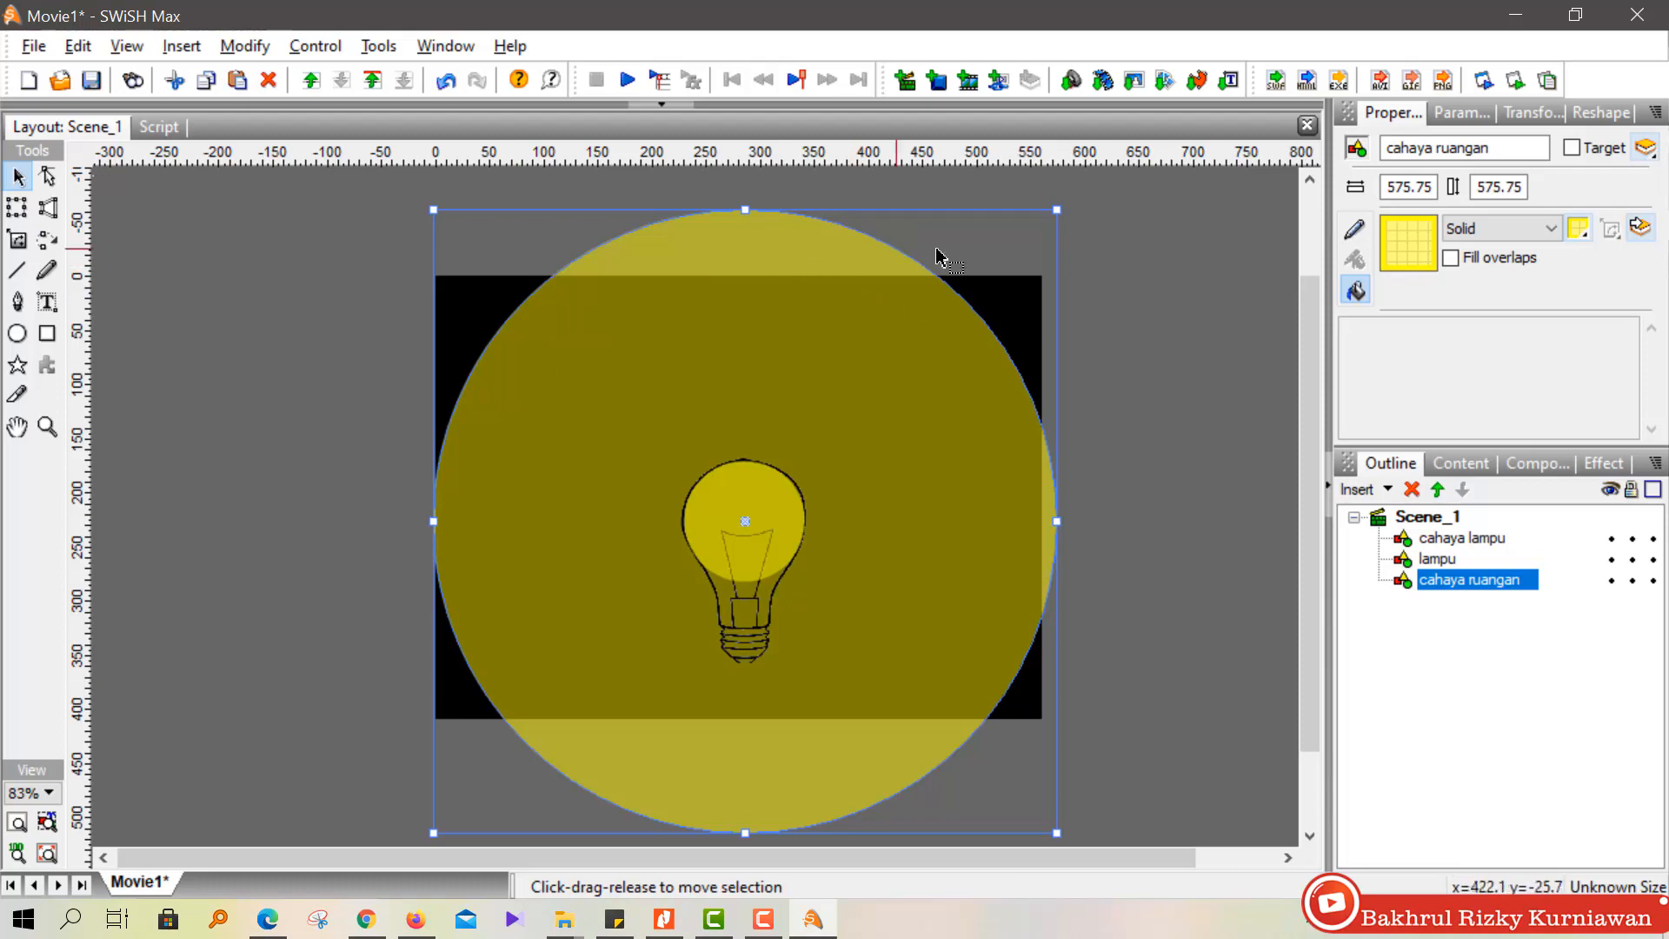
# Change the fill of the "cahaya ruangan" circle from solid to a radial gradient.
pyautogui.click(1541, 237)
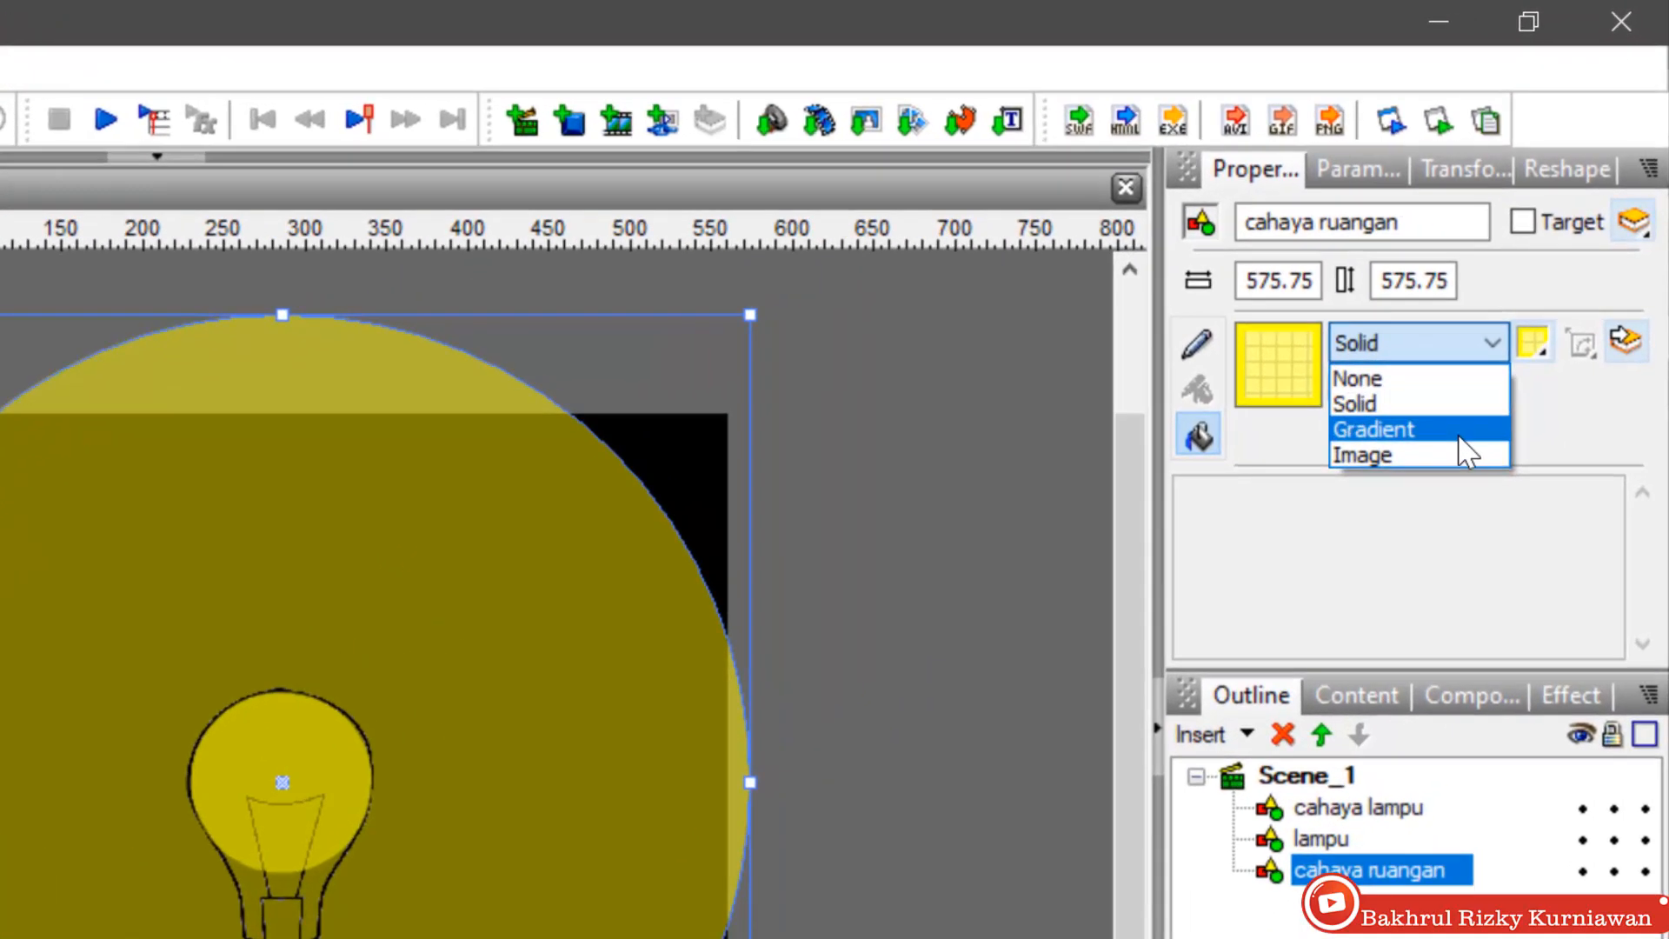
pyautogui.click(1526, 302)
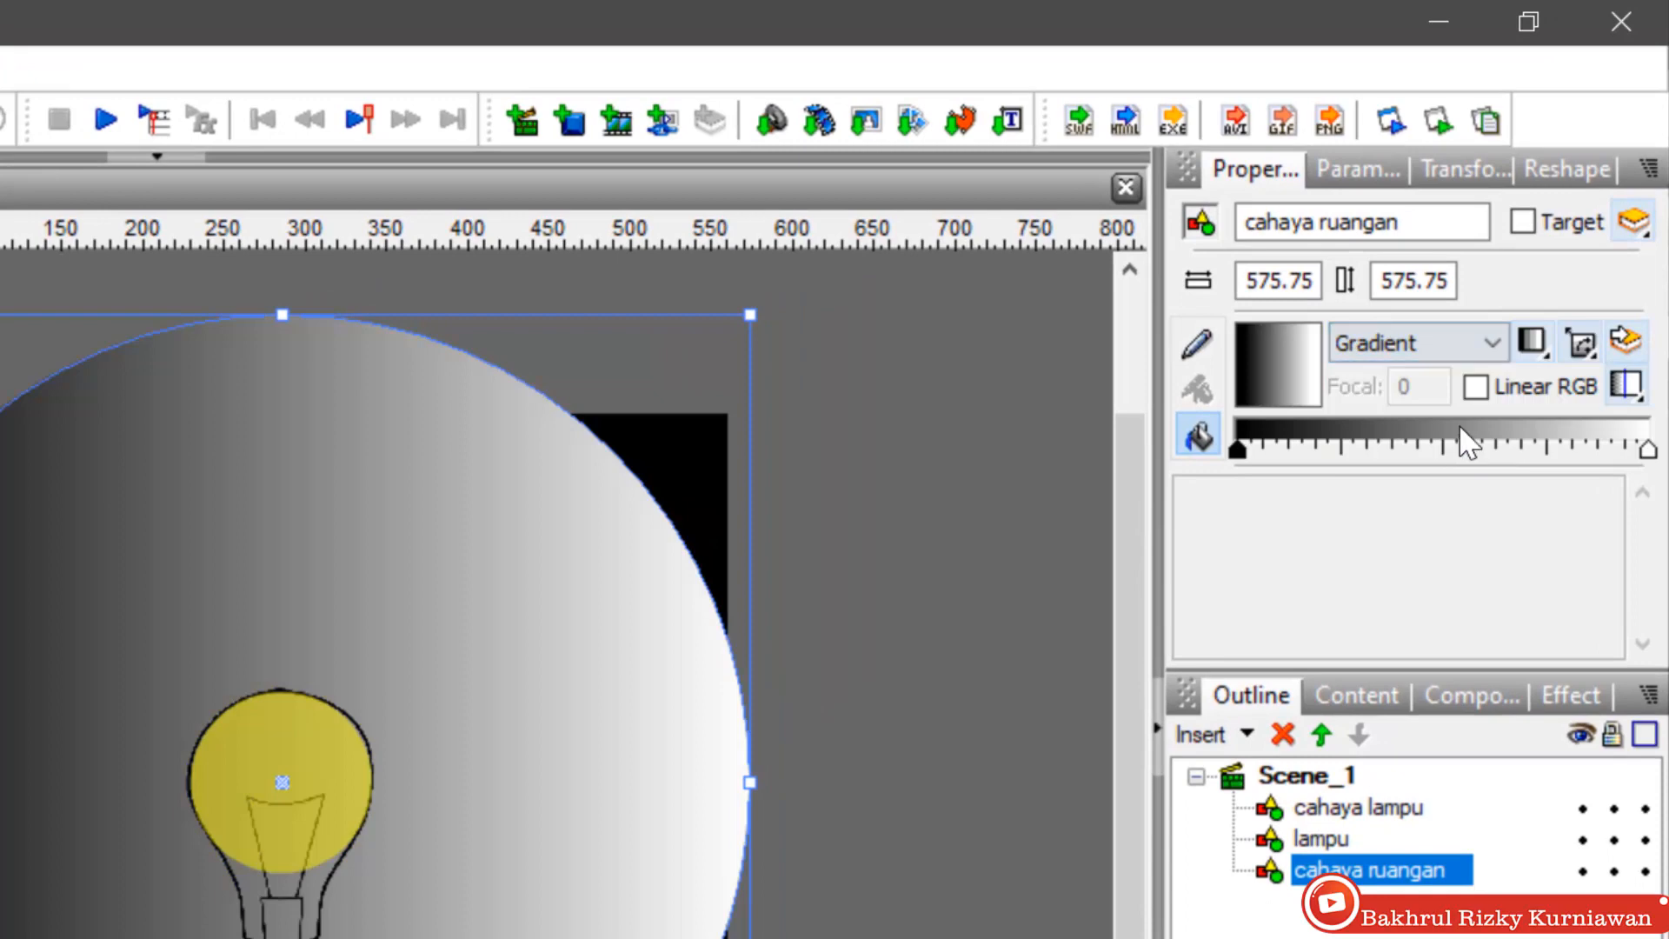
pyautogui.click(1532, 342)
pyautogui.click(1539, 434)
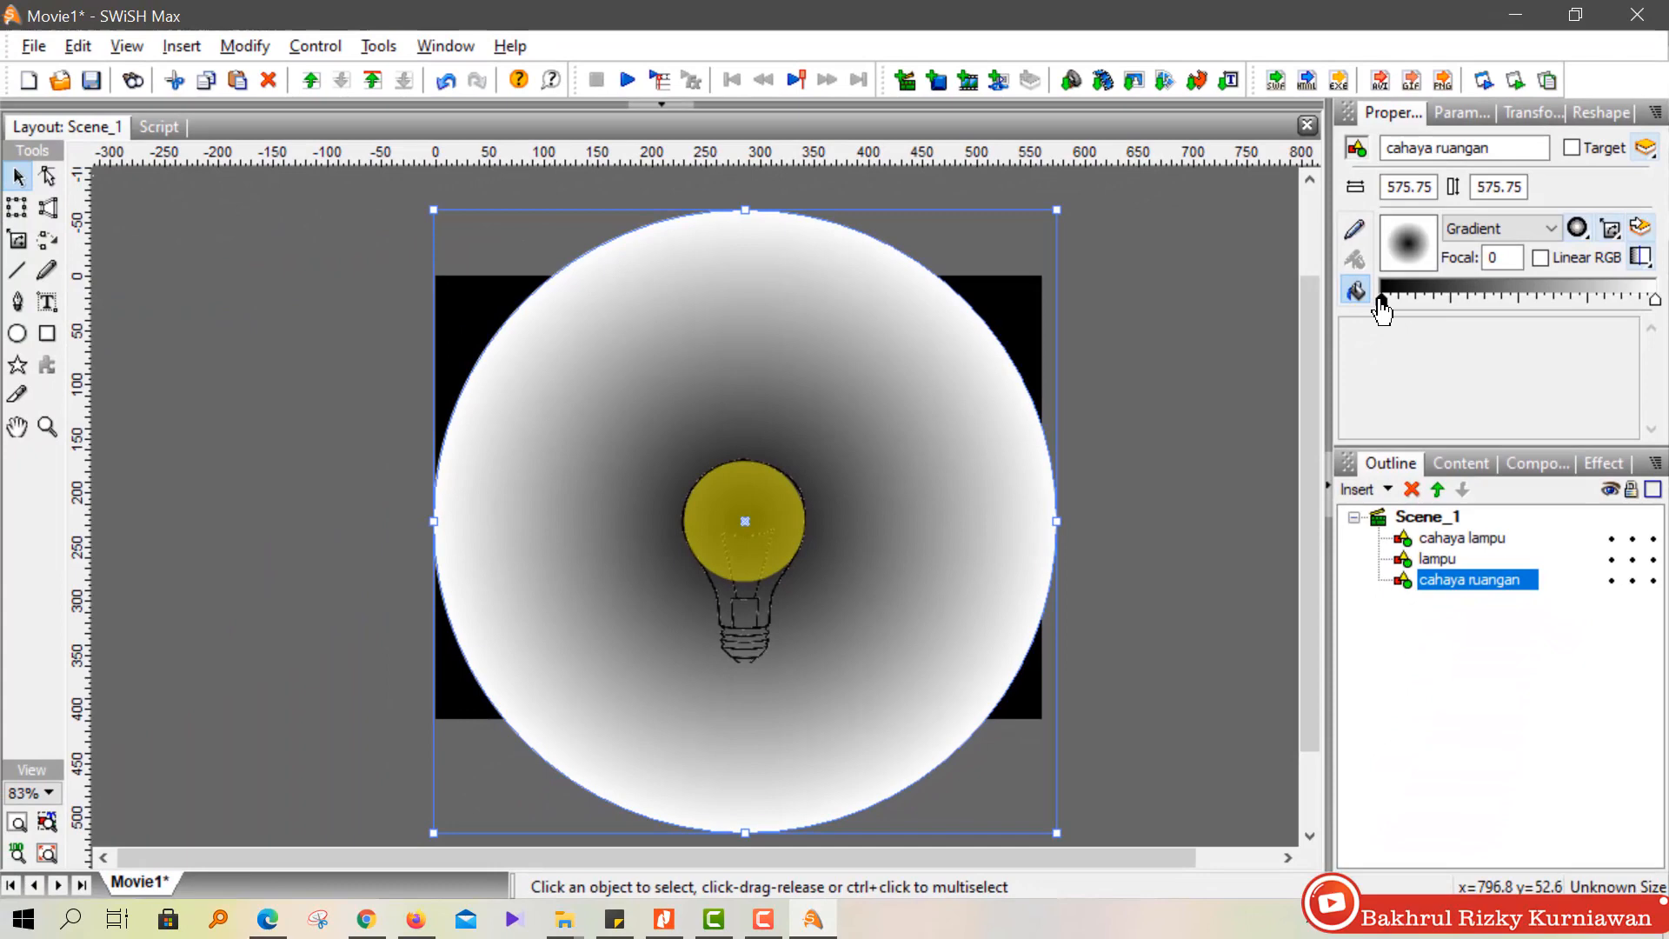
# Colour the radial gradient yellow at the centre, orange FF9900 at an added stop about 60% along, and black at the outer end.
pyautogui.click(1382, 302)
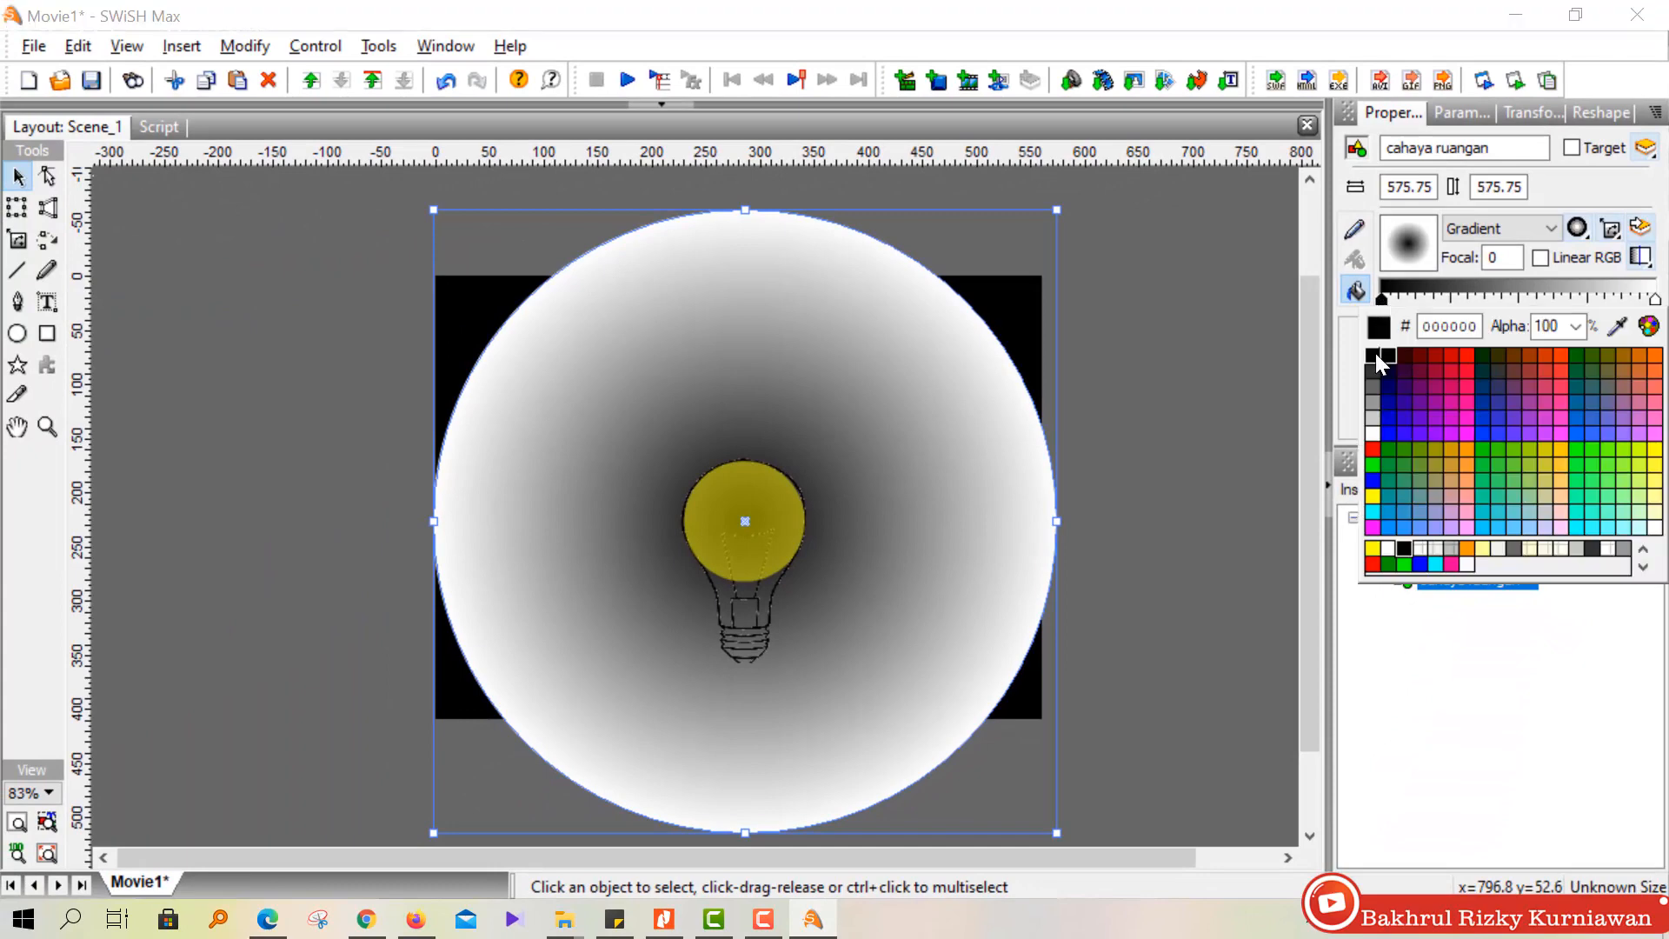
pyautogui.click(1375, 492)
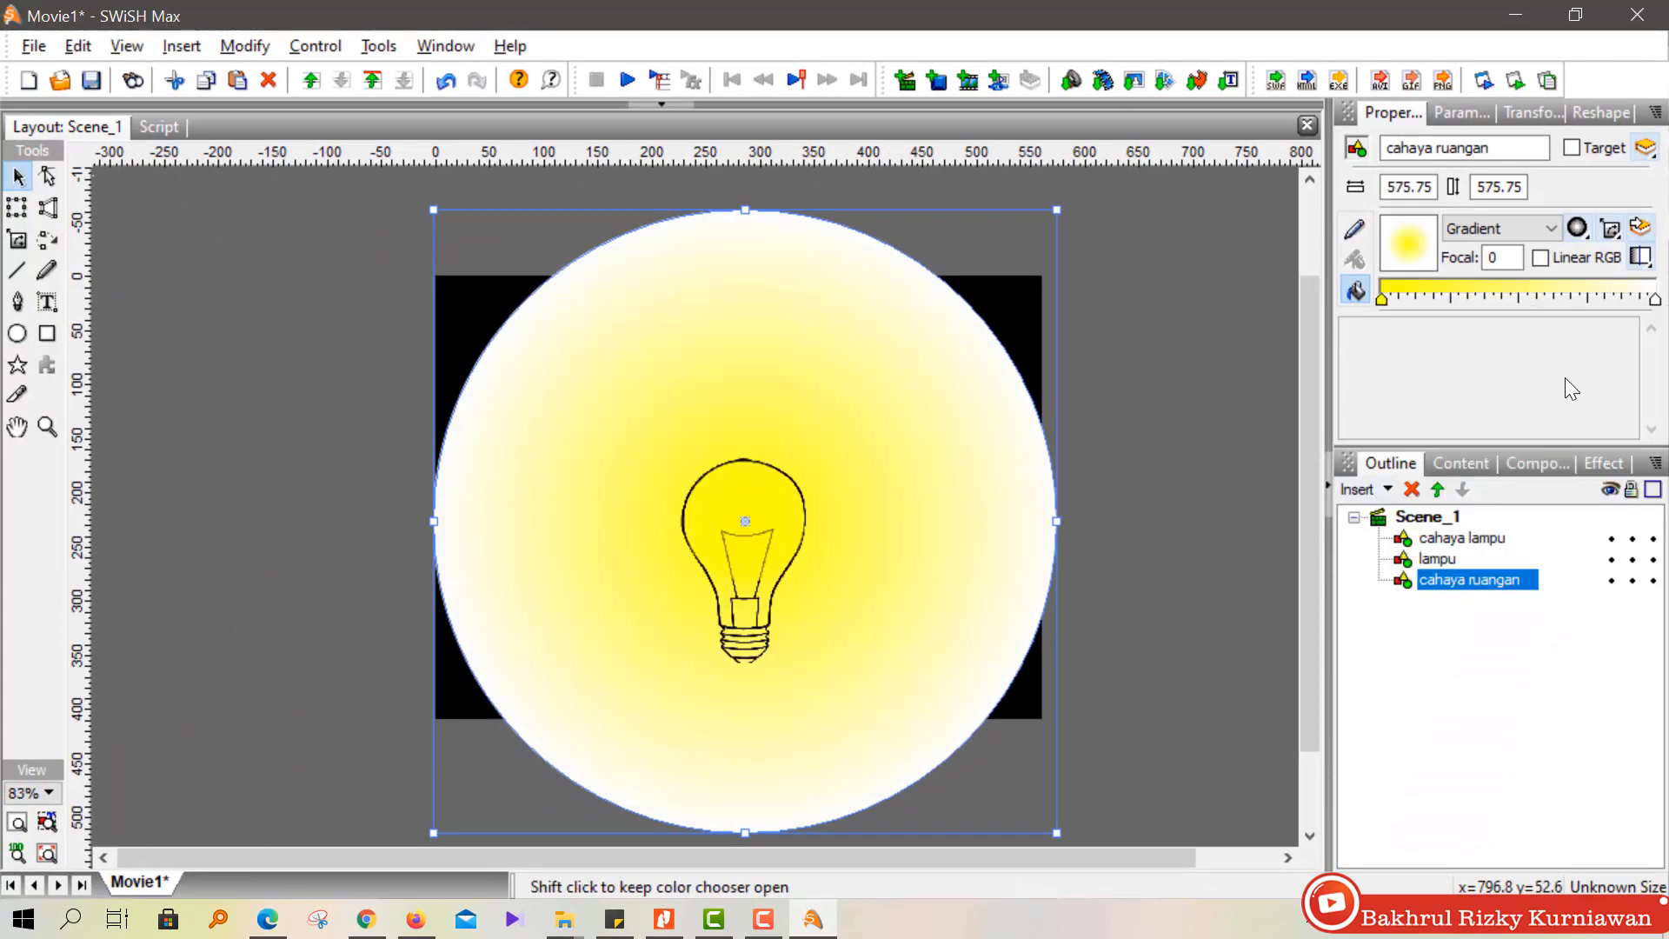
pyautogui.click(1545, 292)
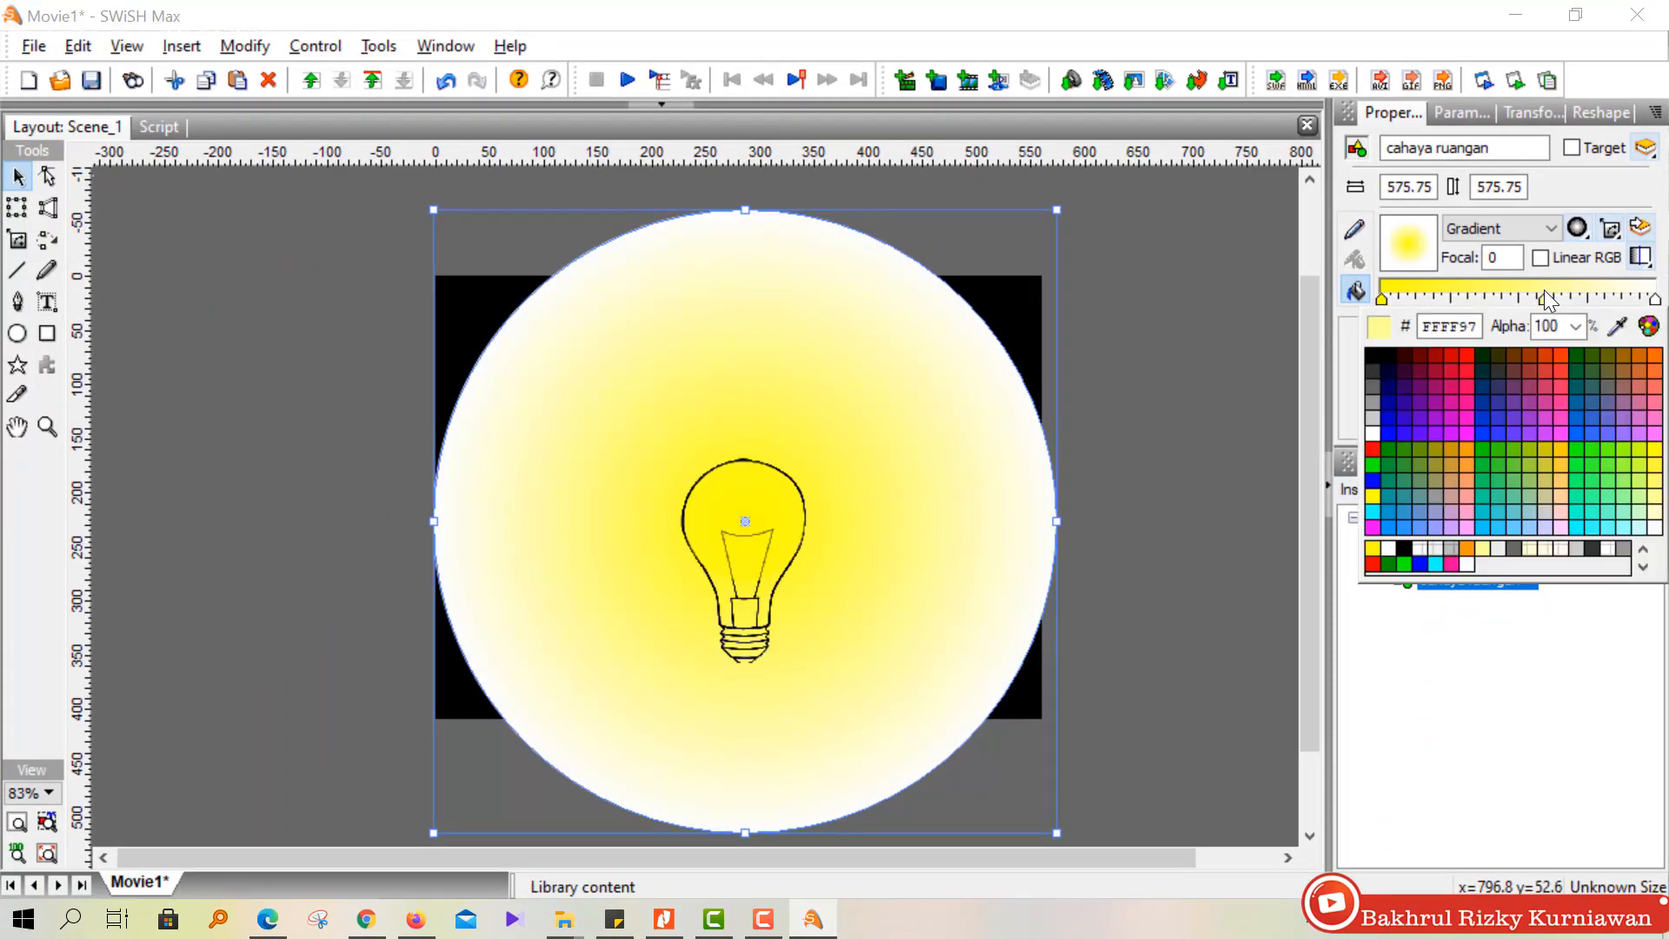
pyautogui.click(1466, 452)
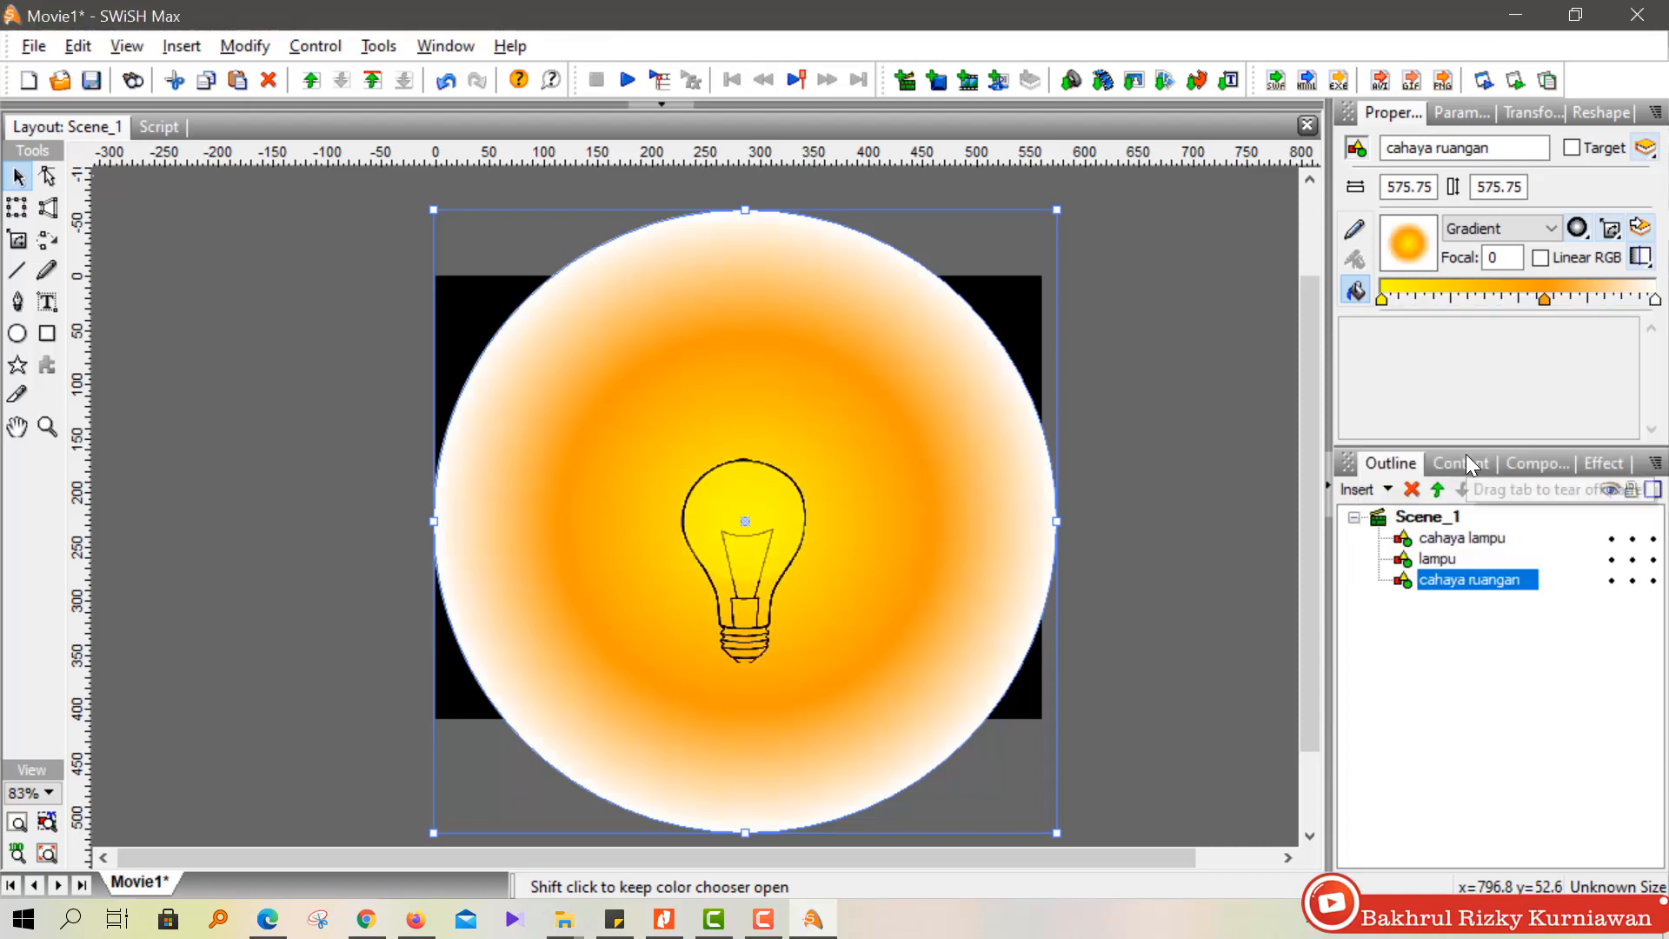
pyautogui.click(1655, 301)
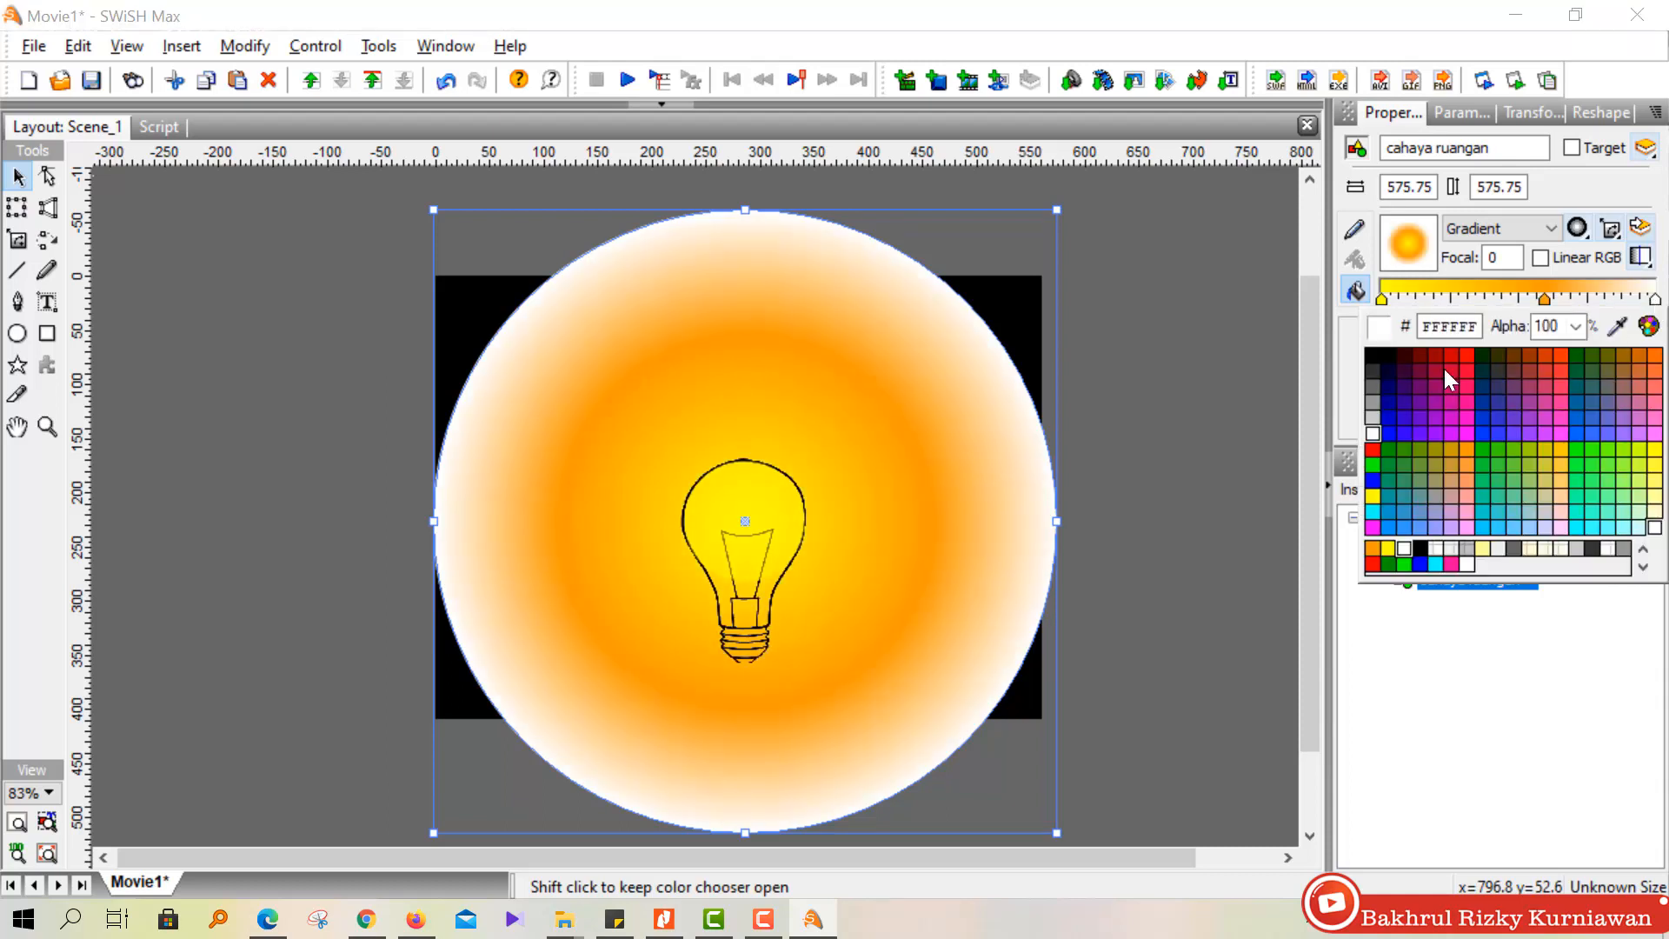
pyautogui.click(1374, 353)
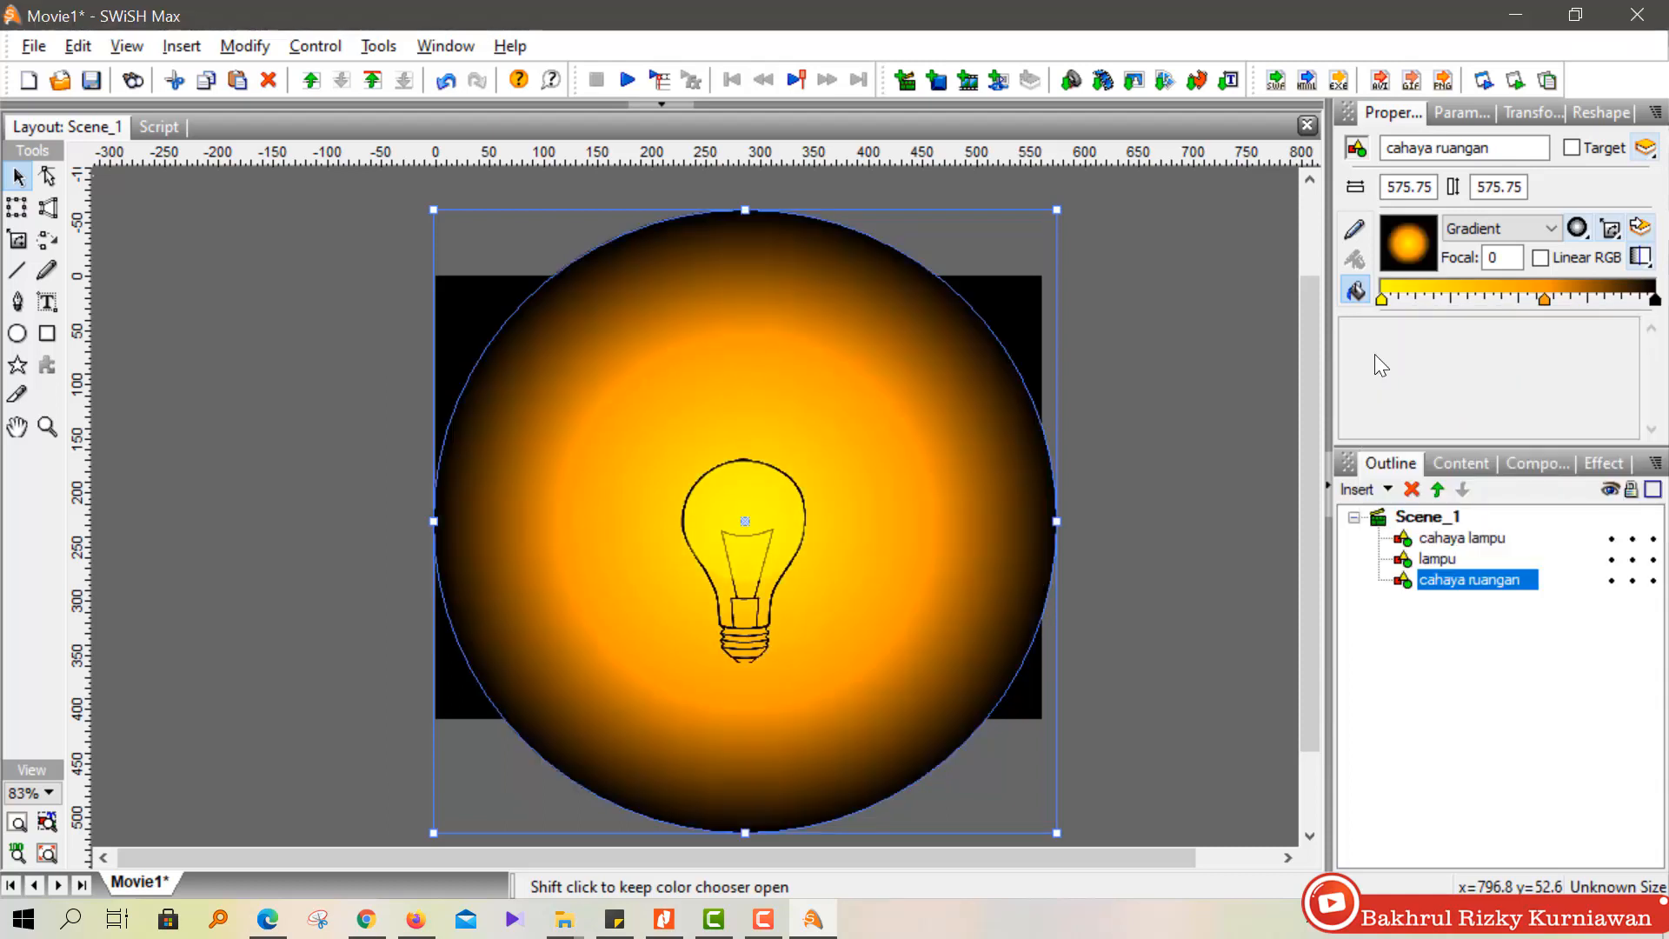
# Set the gradient stops' alpha to 25% for black, 50% for orange and 75% for yellow.
pyautogui.click(1655, 301)
pyautogui.click(1576, 326)
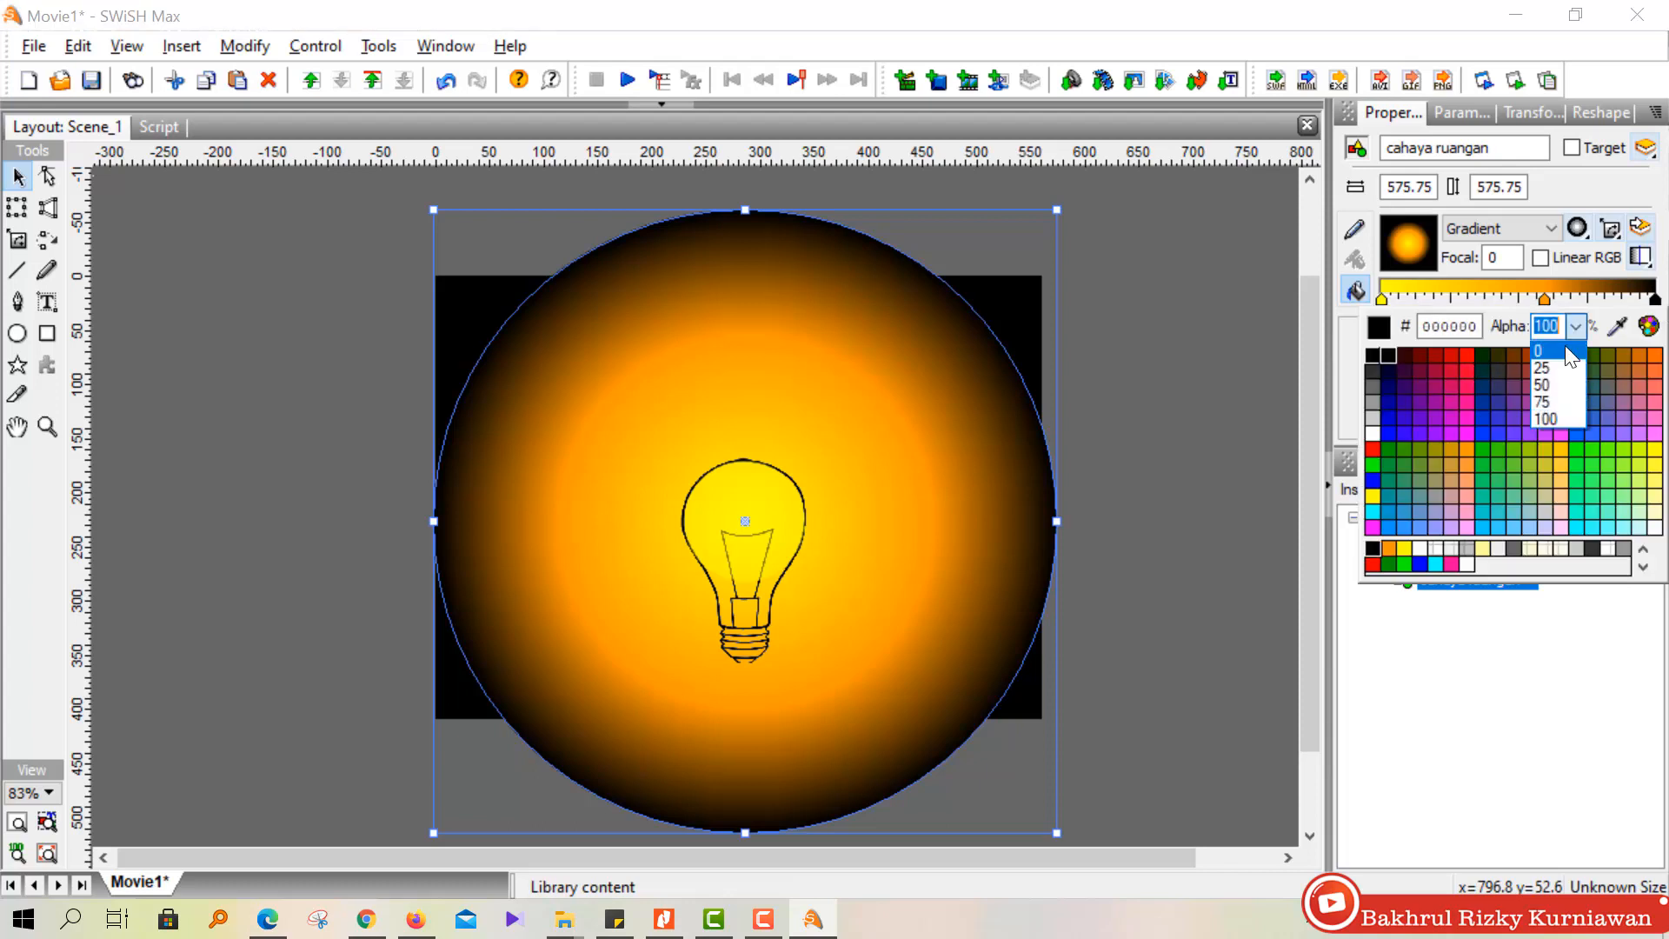
pyautogui.click(1563, 367)
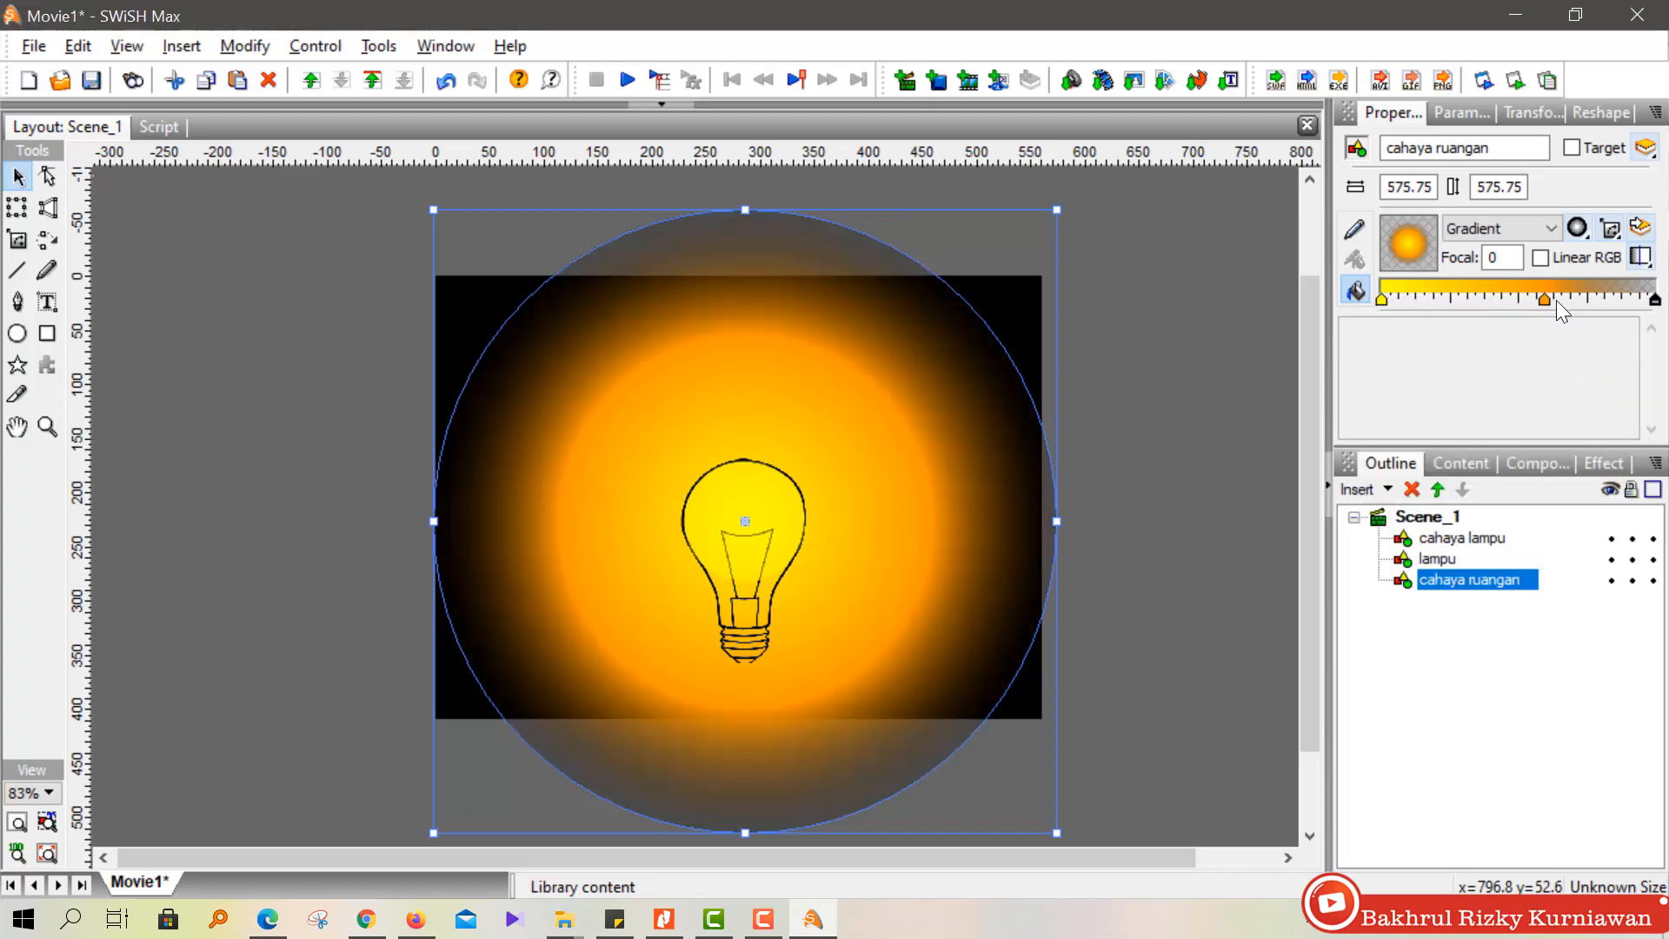
pyautogui.click(1545, 299)
pyautogui.click(1576, 326)
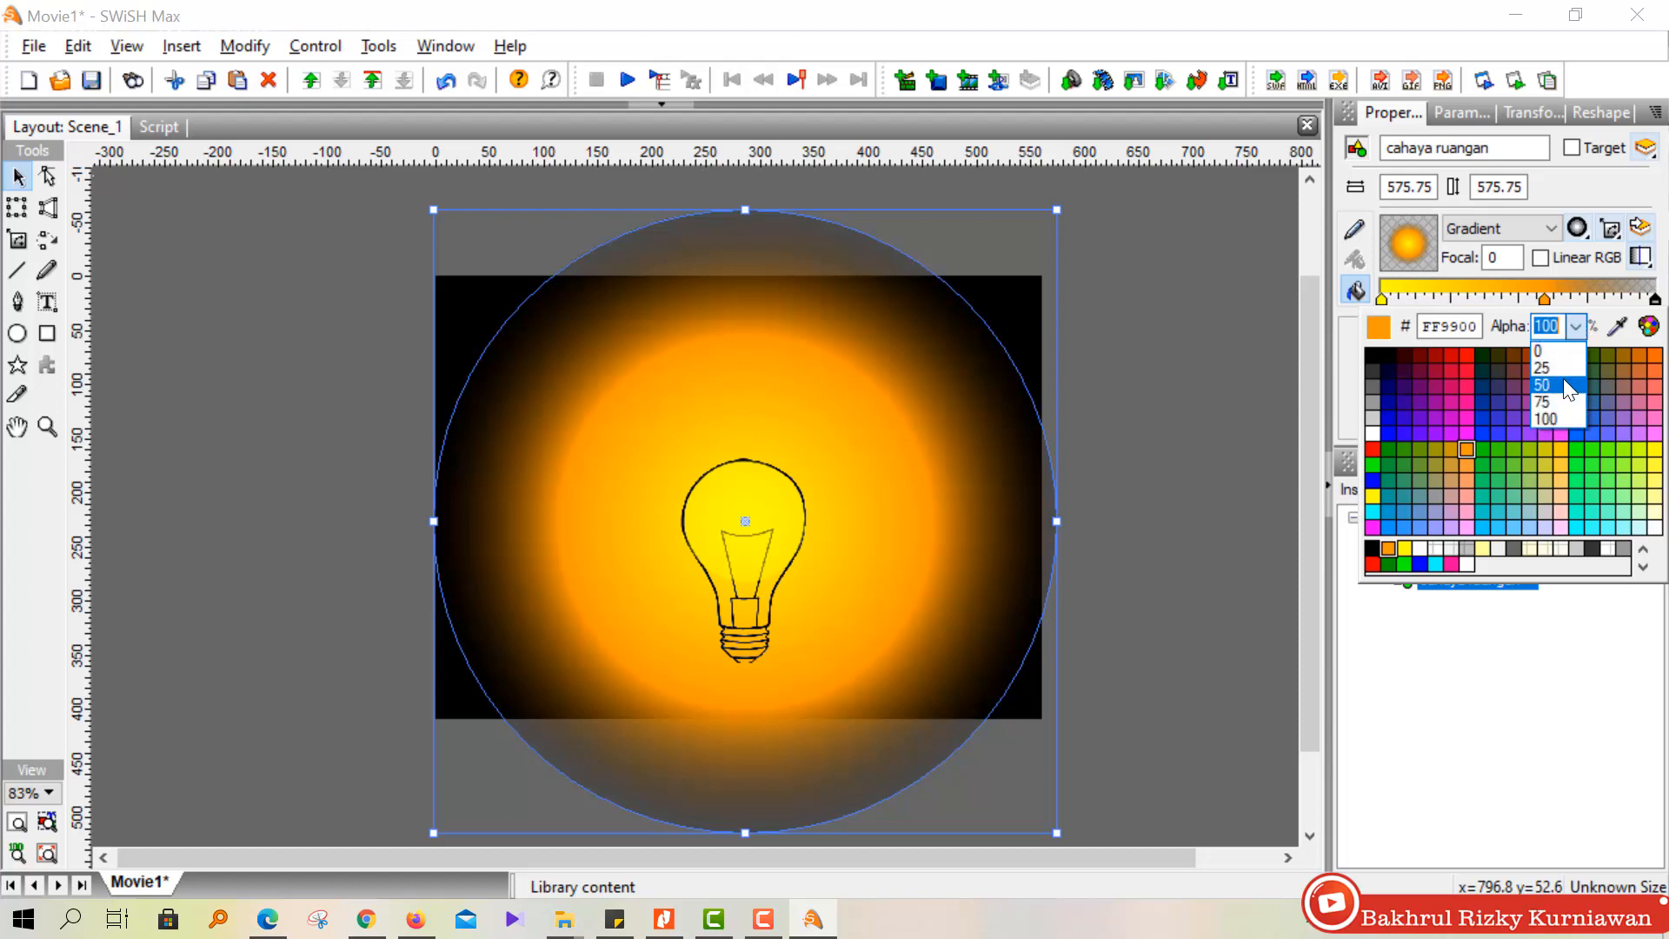
pyautogui.click(1563, 383)
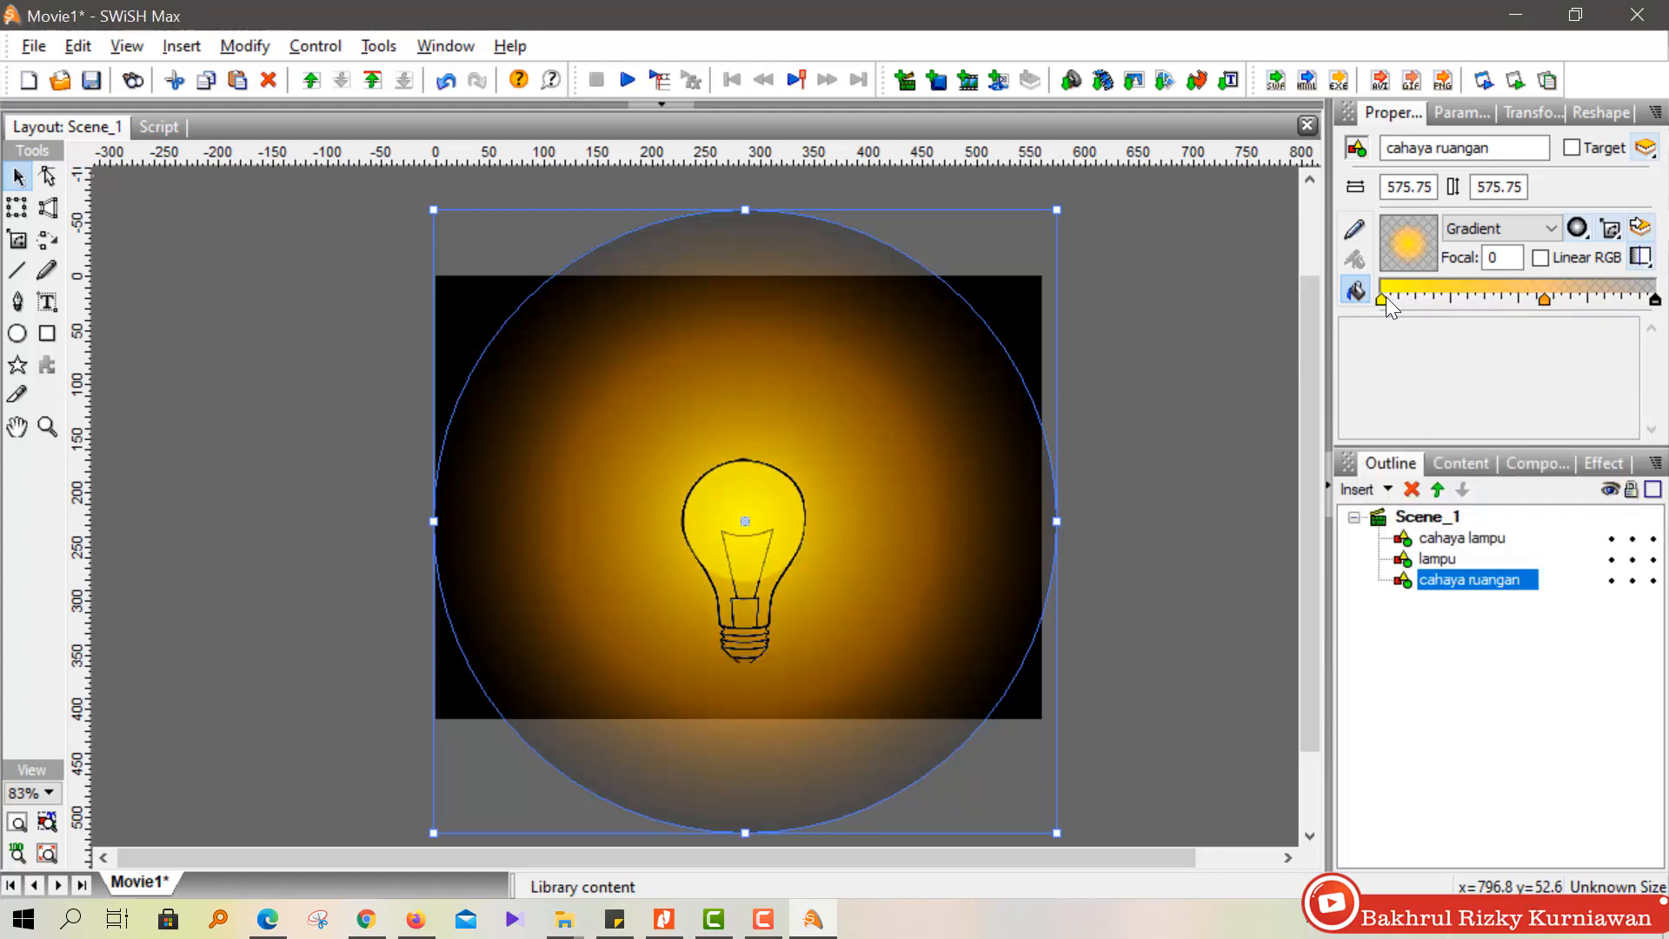
pyautogui.click(1382, 299)
pyautogui.click(1575, 326)
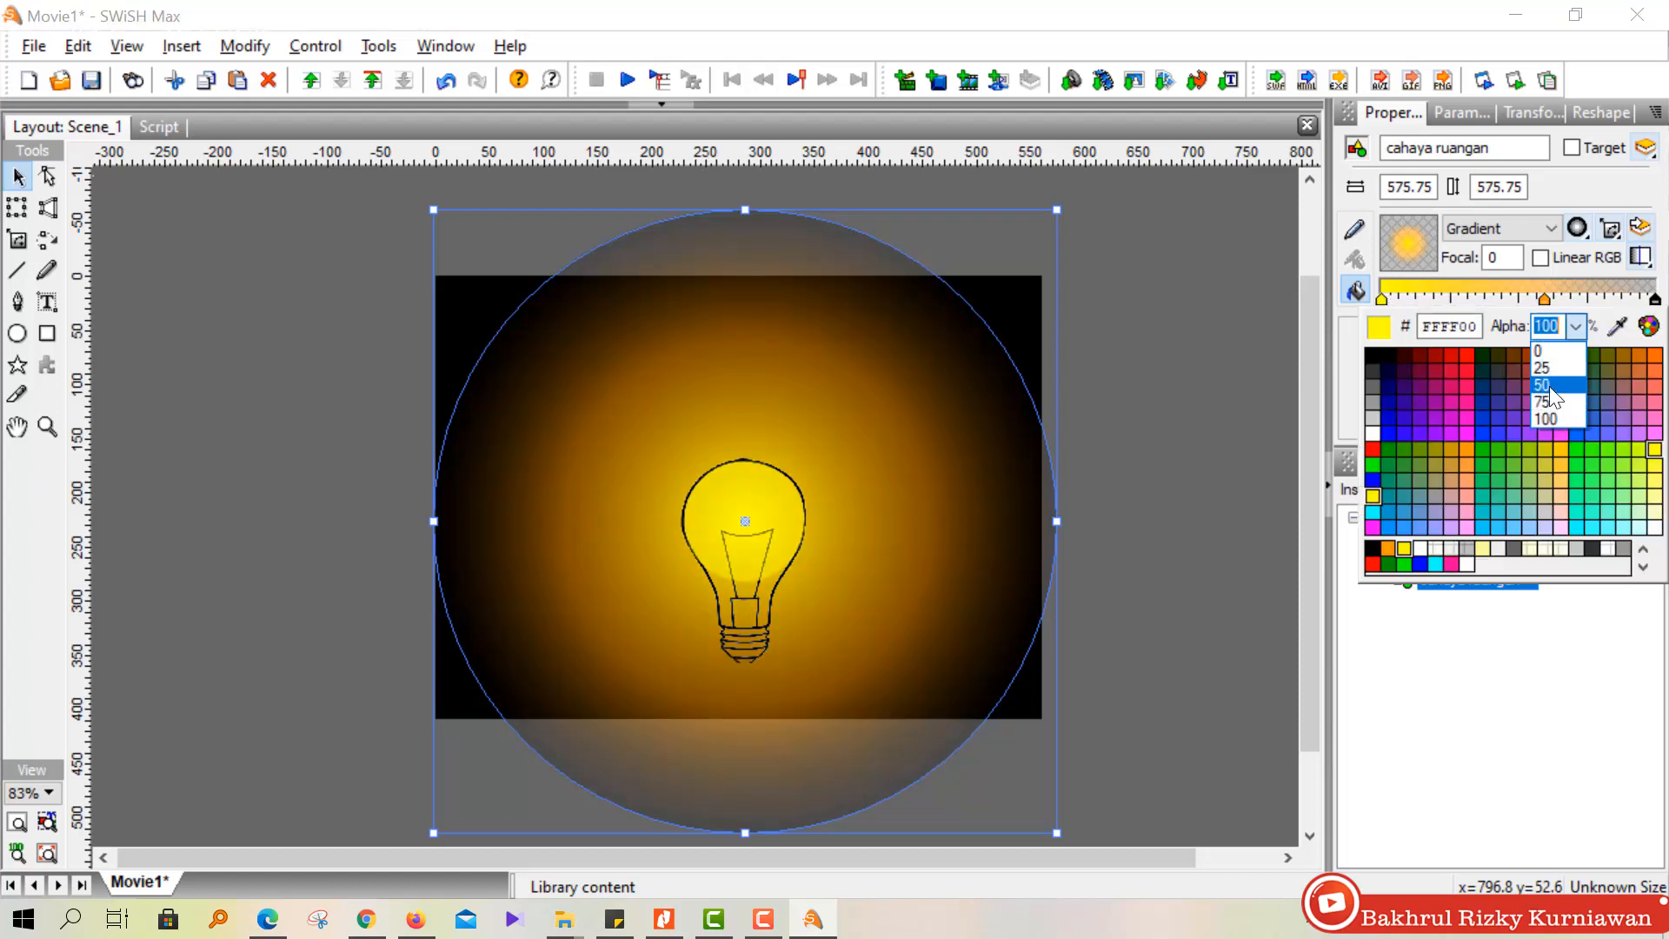
pyautogui.click(1548, 400)
pyautogui.click(1156, 443)
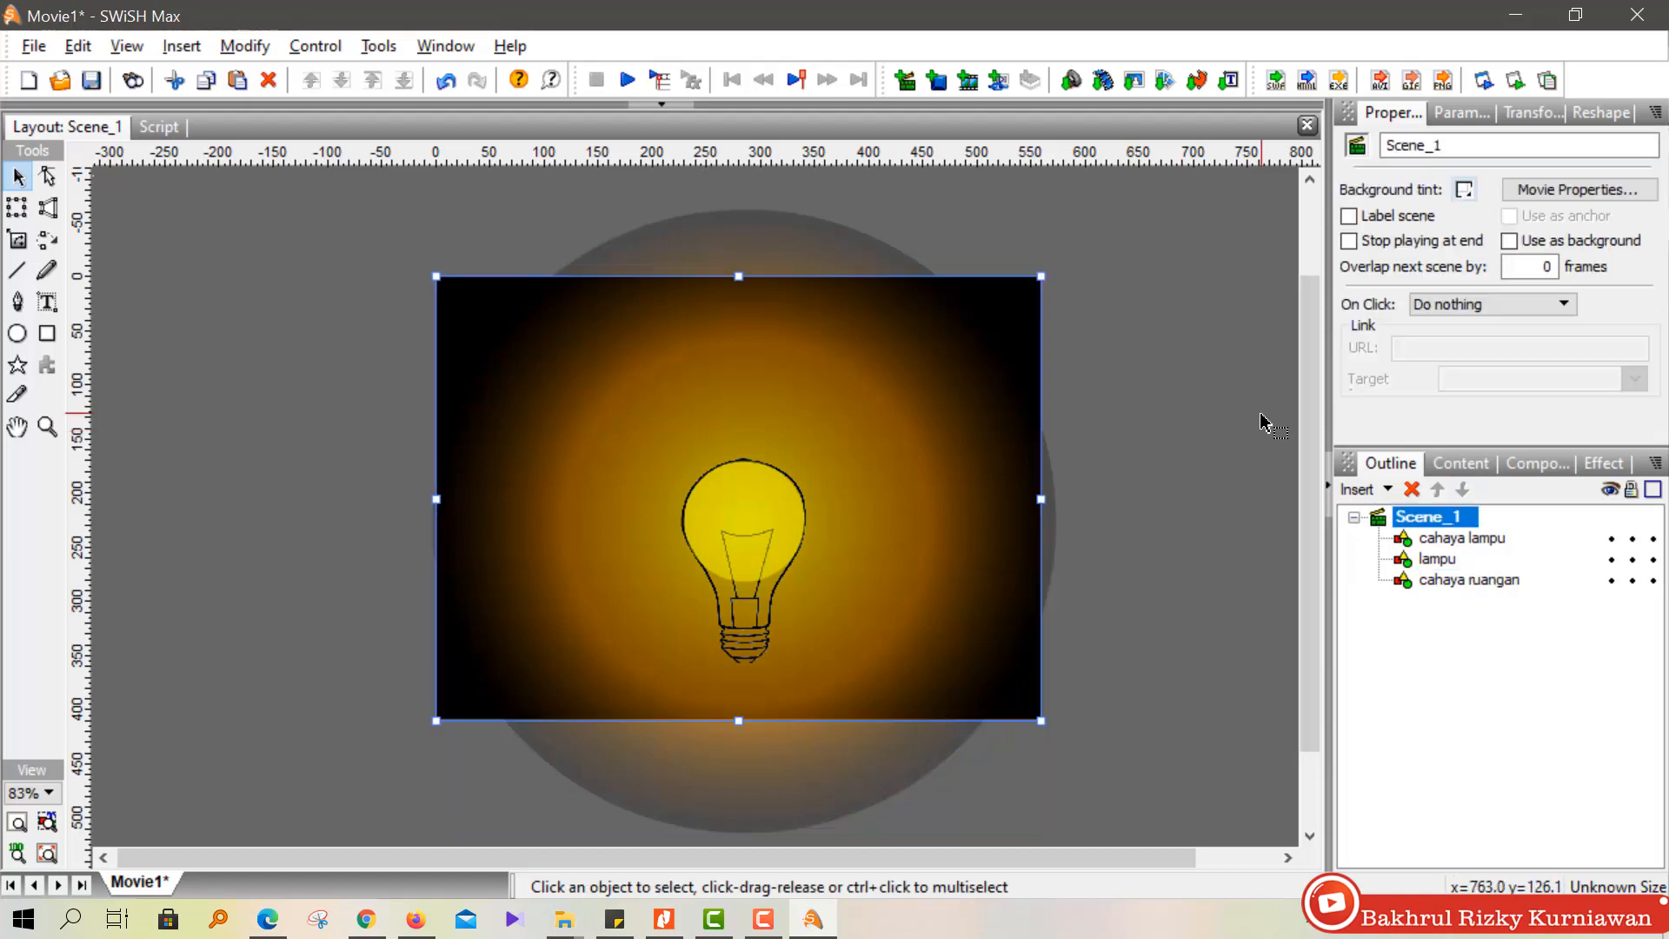
# Shift the orange stop of the "cahaya ruangan" gradient outward to about 88% and remove the black outer stop.
pyautogui.click(904, 461)
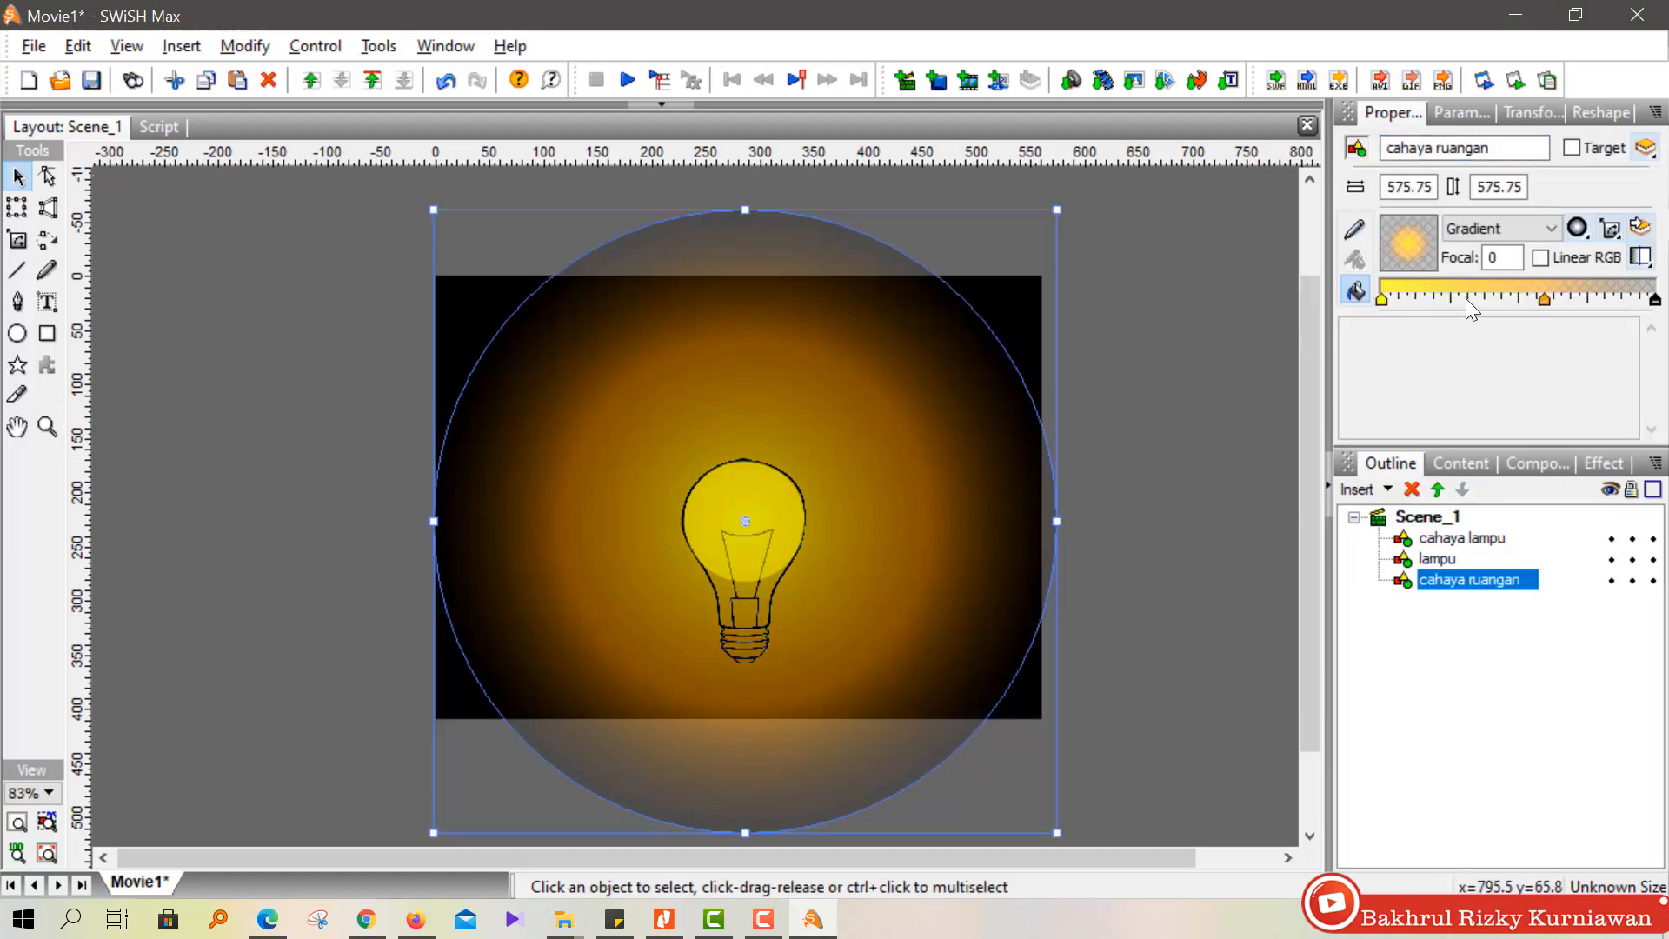
pyautogui.moveTo(1544, 310); pyautogui.dragTo(1624, 313)
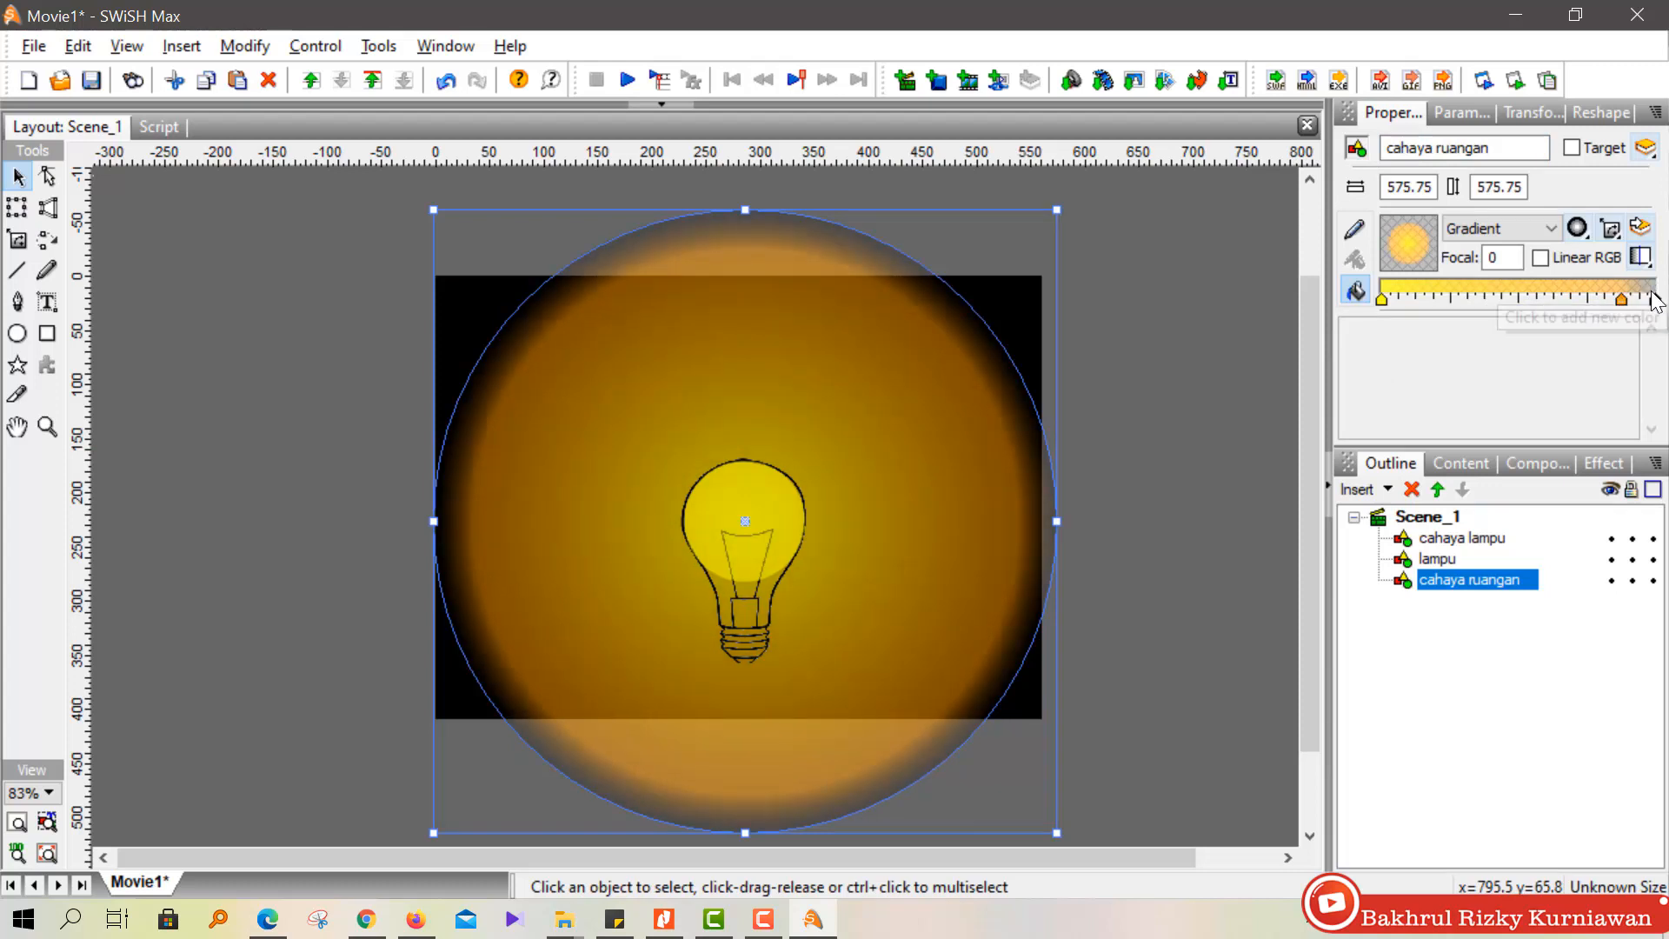
pyautogui.moveTo(1656, 311)
pyautogui.mouseDown()
pyautogui.moveTo(1628, 298)
pyautogui.moveTo(1658, 323)
pyautogui.mouseUp()
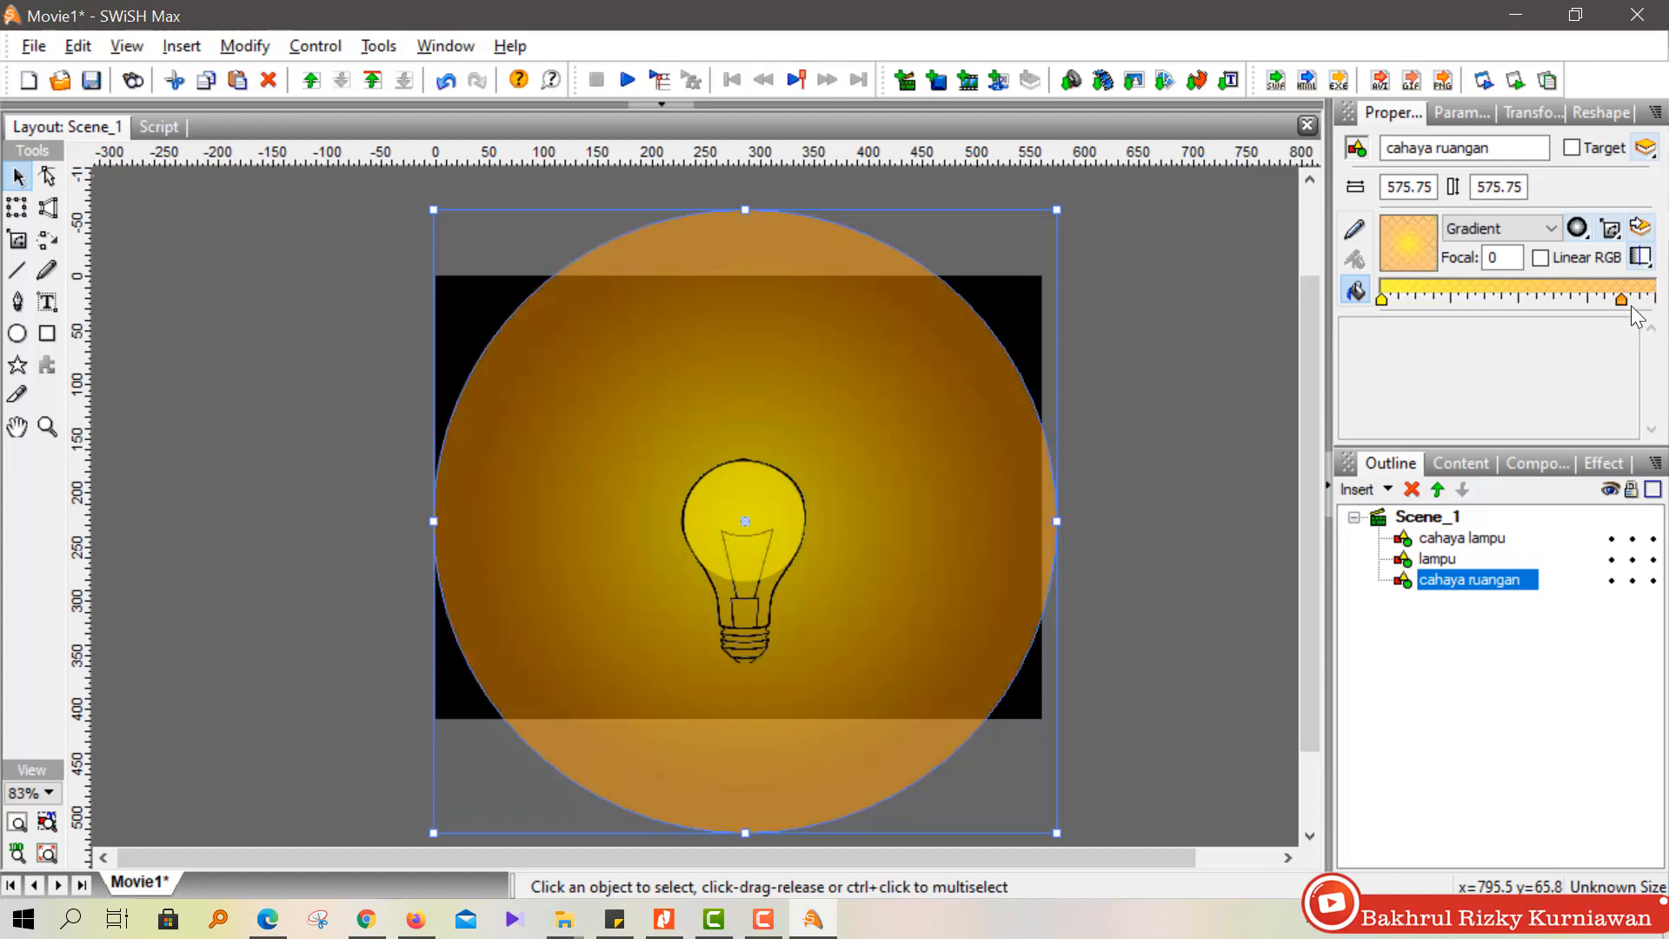
# Add an outermost stop to the "cahaya ruangan" gradient and colour it black.
pyautogui.click(1651, 297)
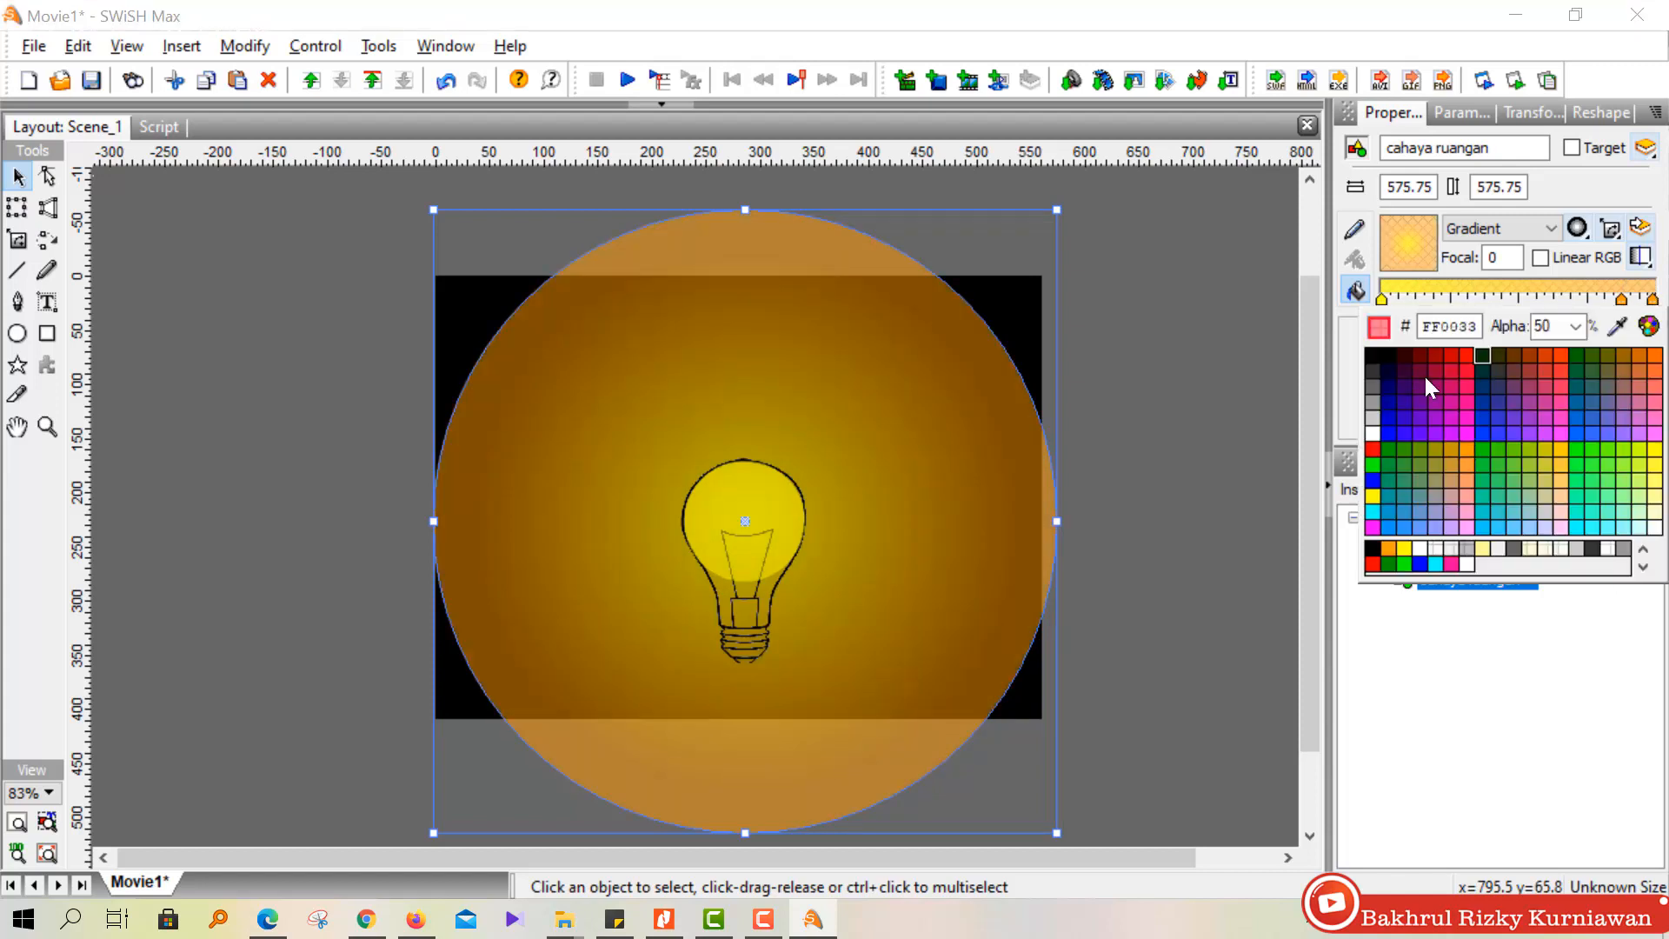
pyautogui.click(1370, 356)
pyautogui.click(1148, 356)
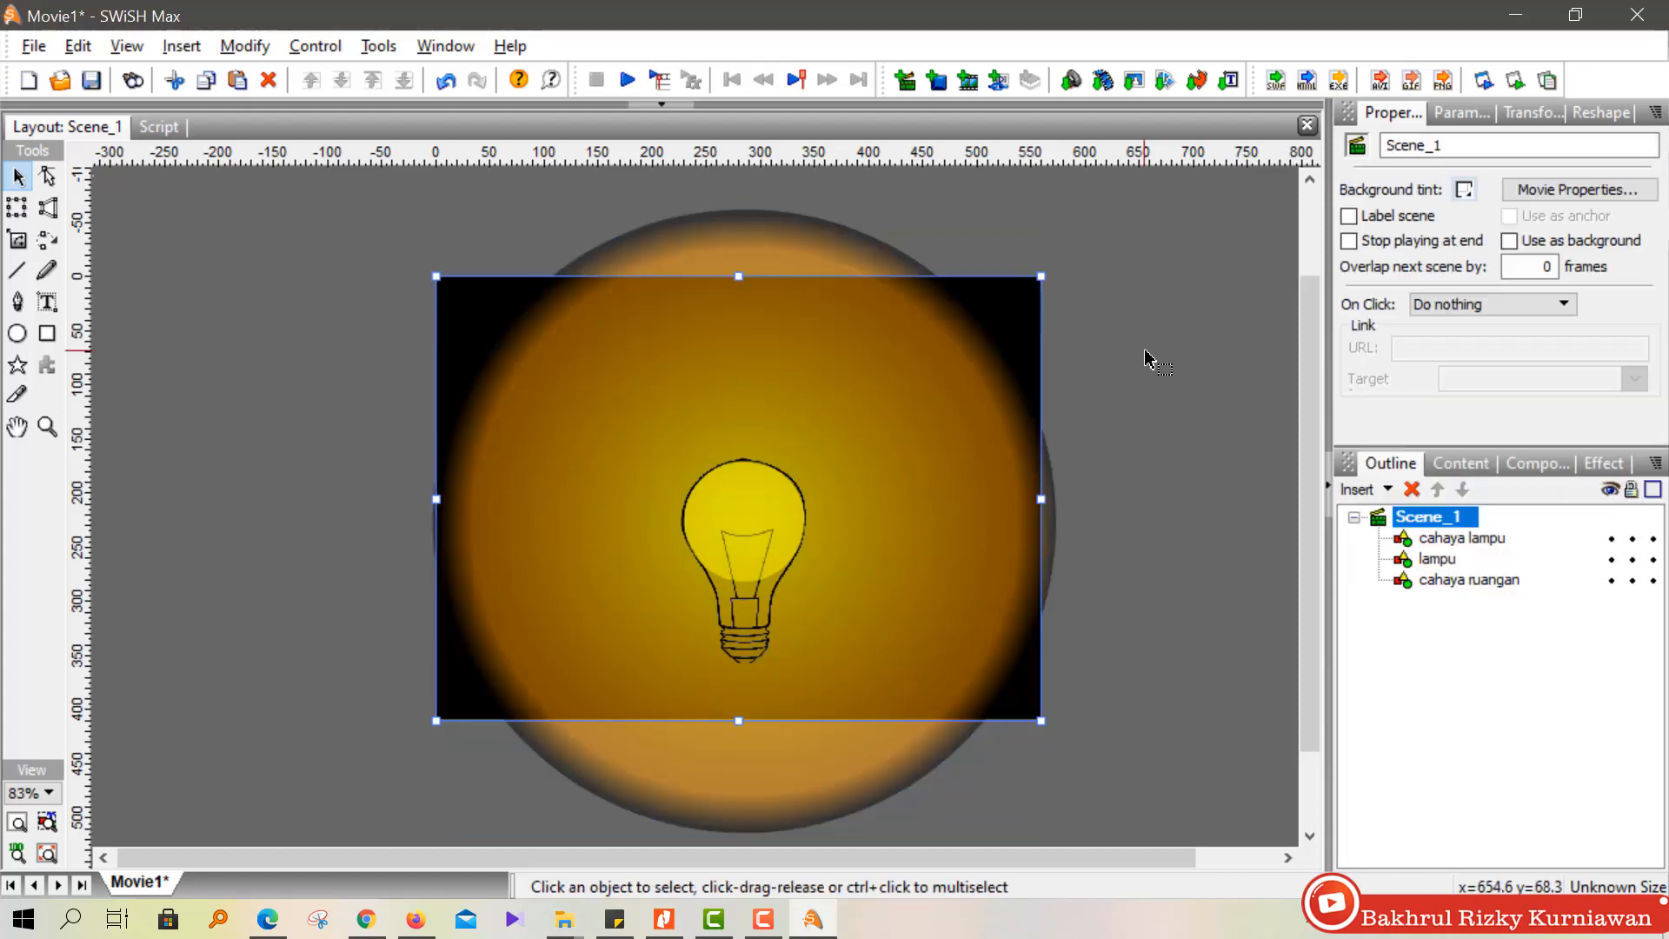
pyautogui.click(980, 388)
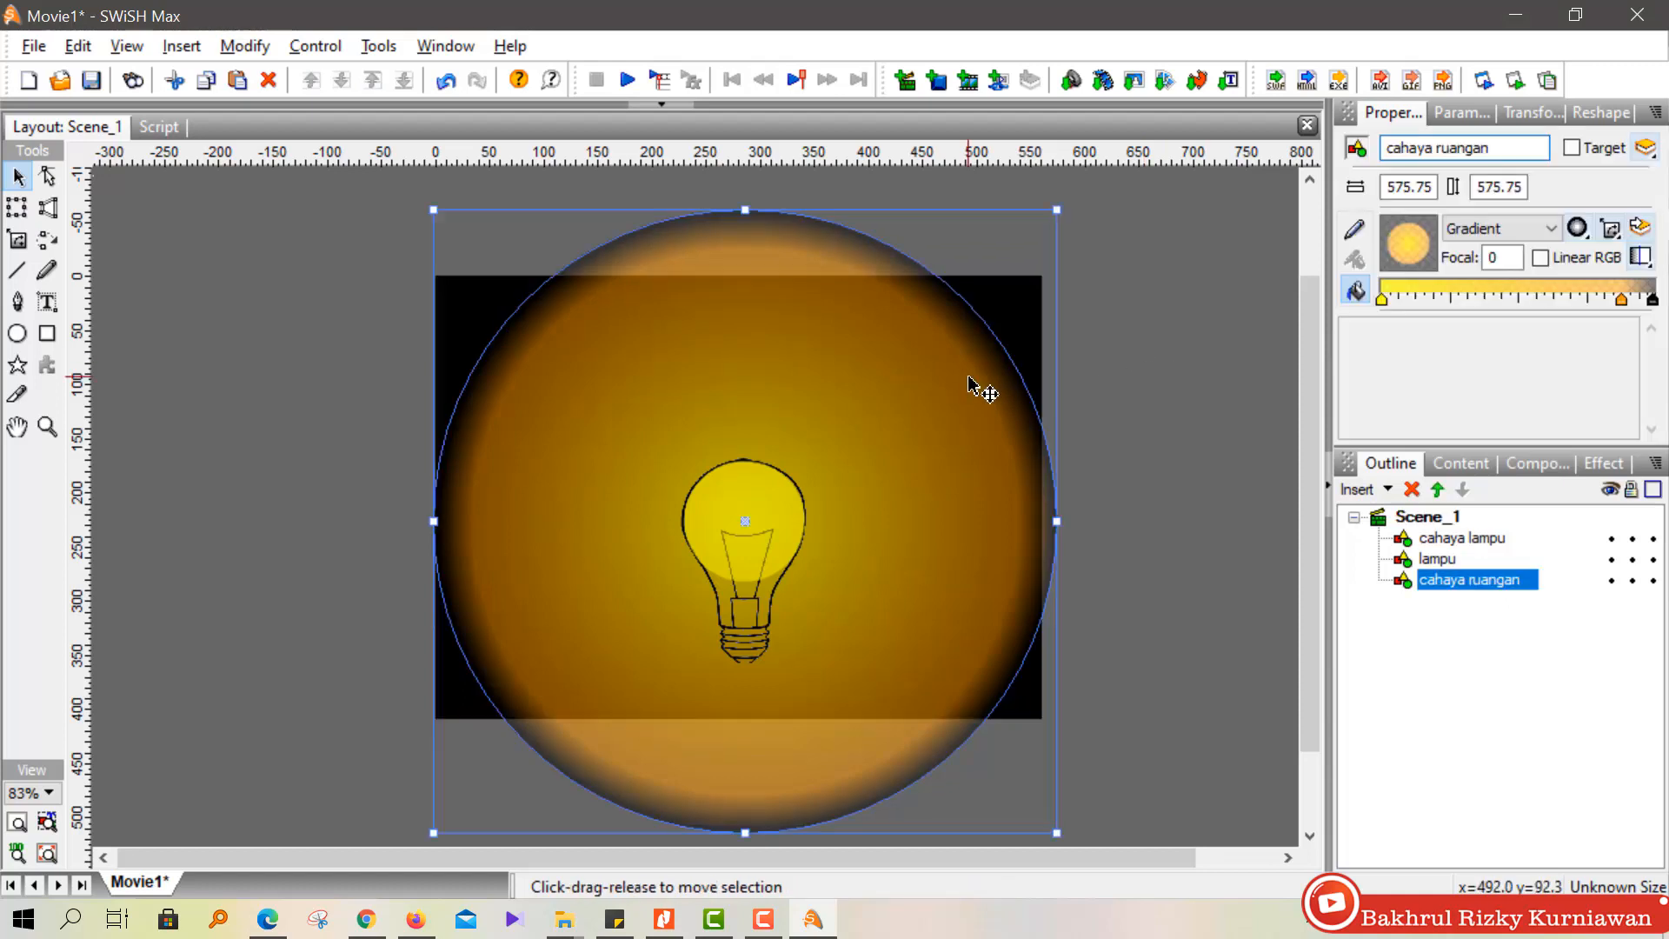
# Recolour the outermost stop of the "cahaya ruangan" gradient grey 999999.
pyautogui.click(1651, 298)
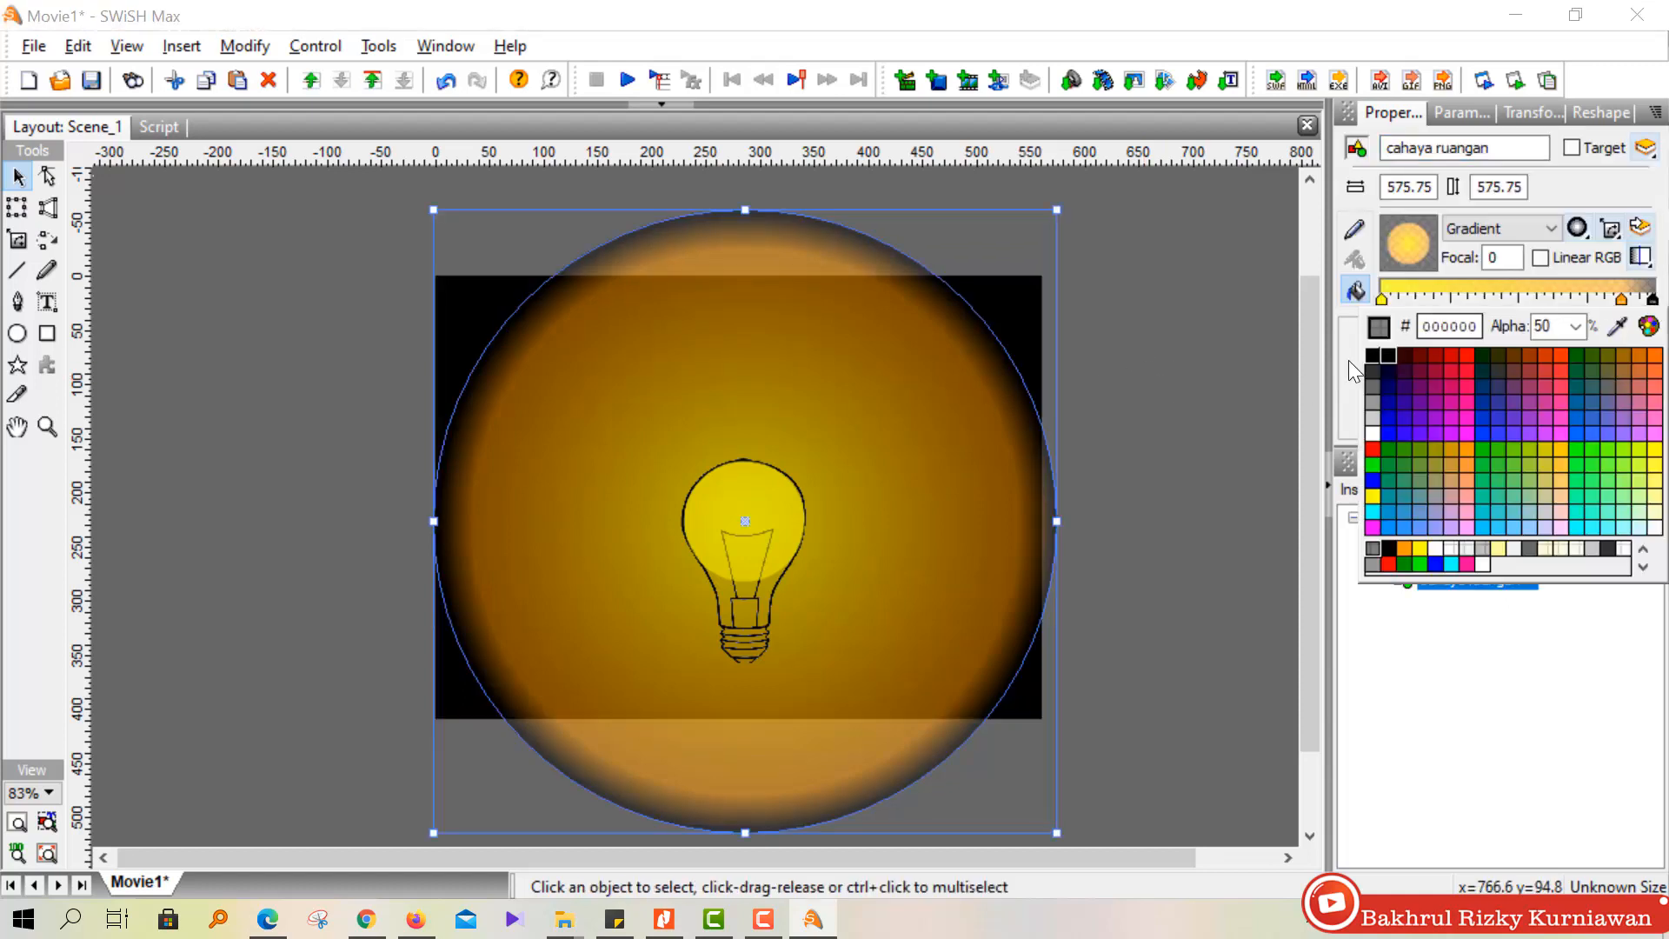
pyautogui.click(1373, 550)
pyautogui.click(1150, 353)
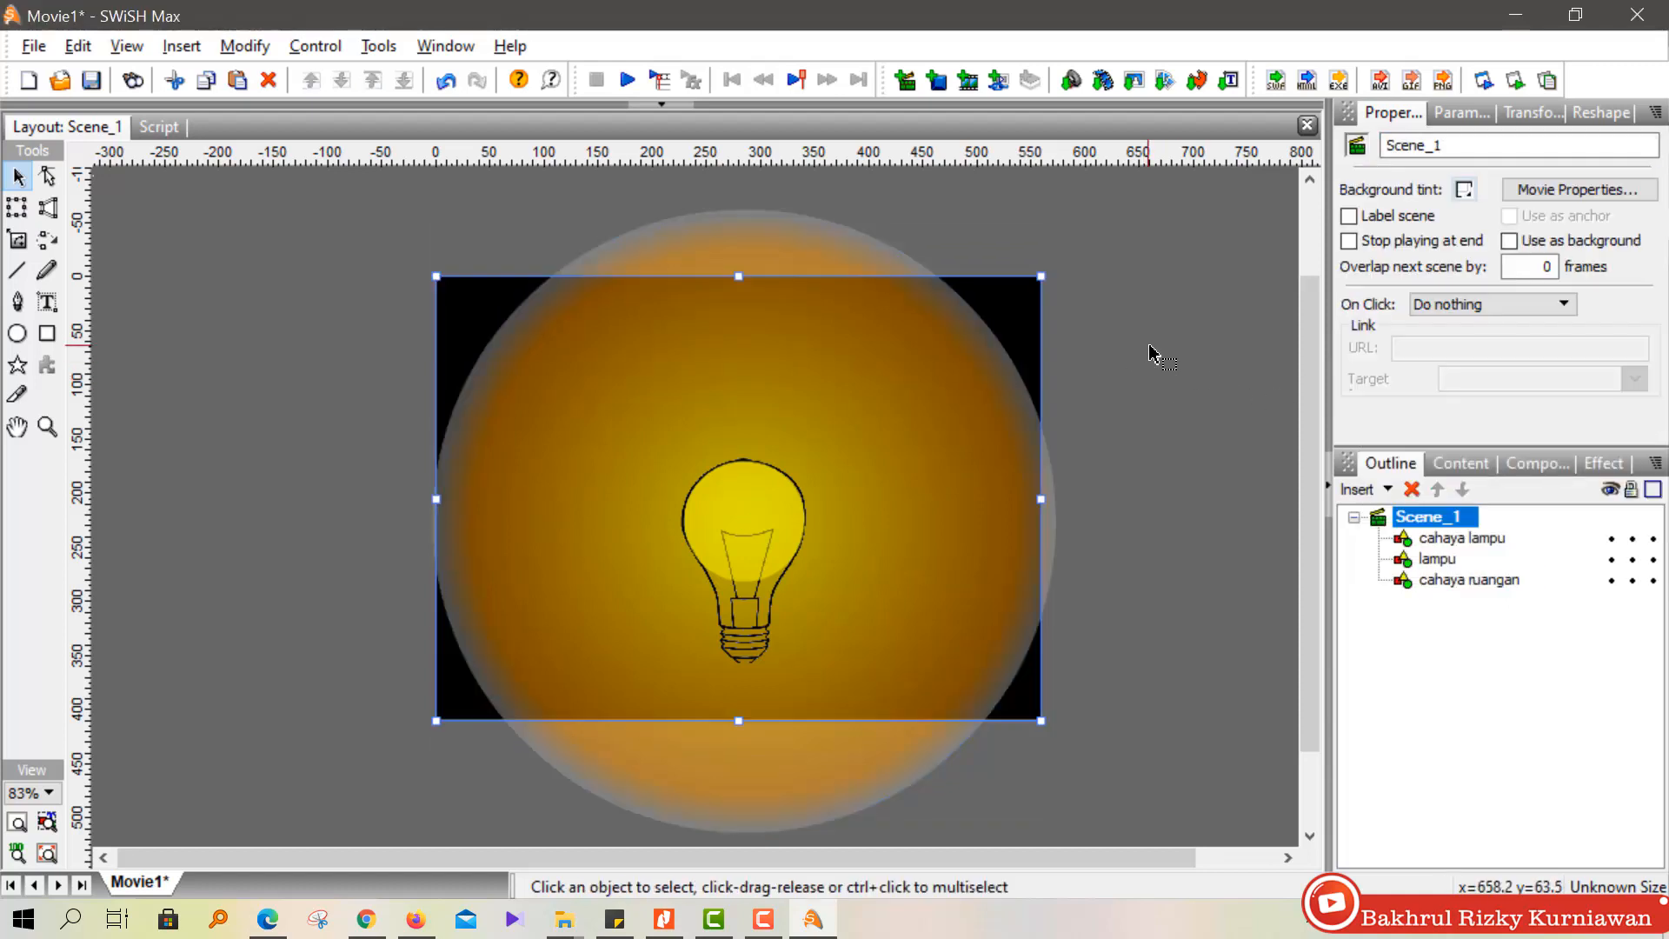
pyautogui.click(982, 393)
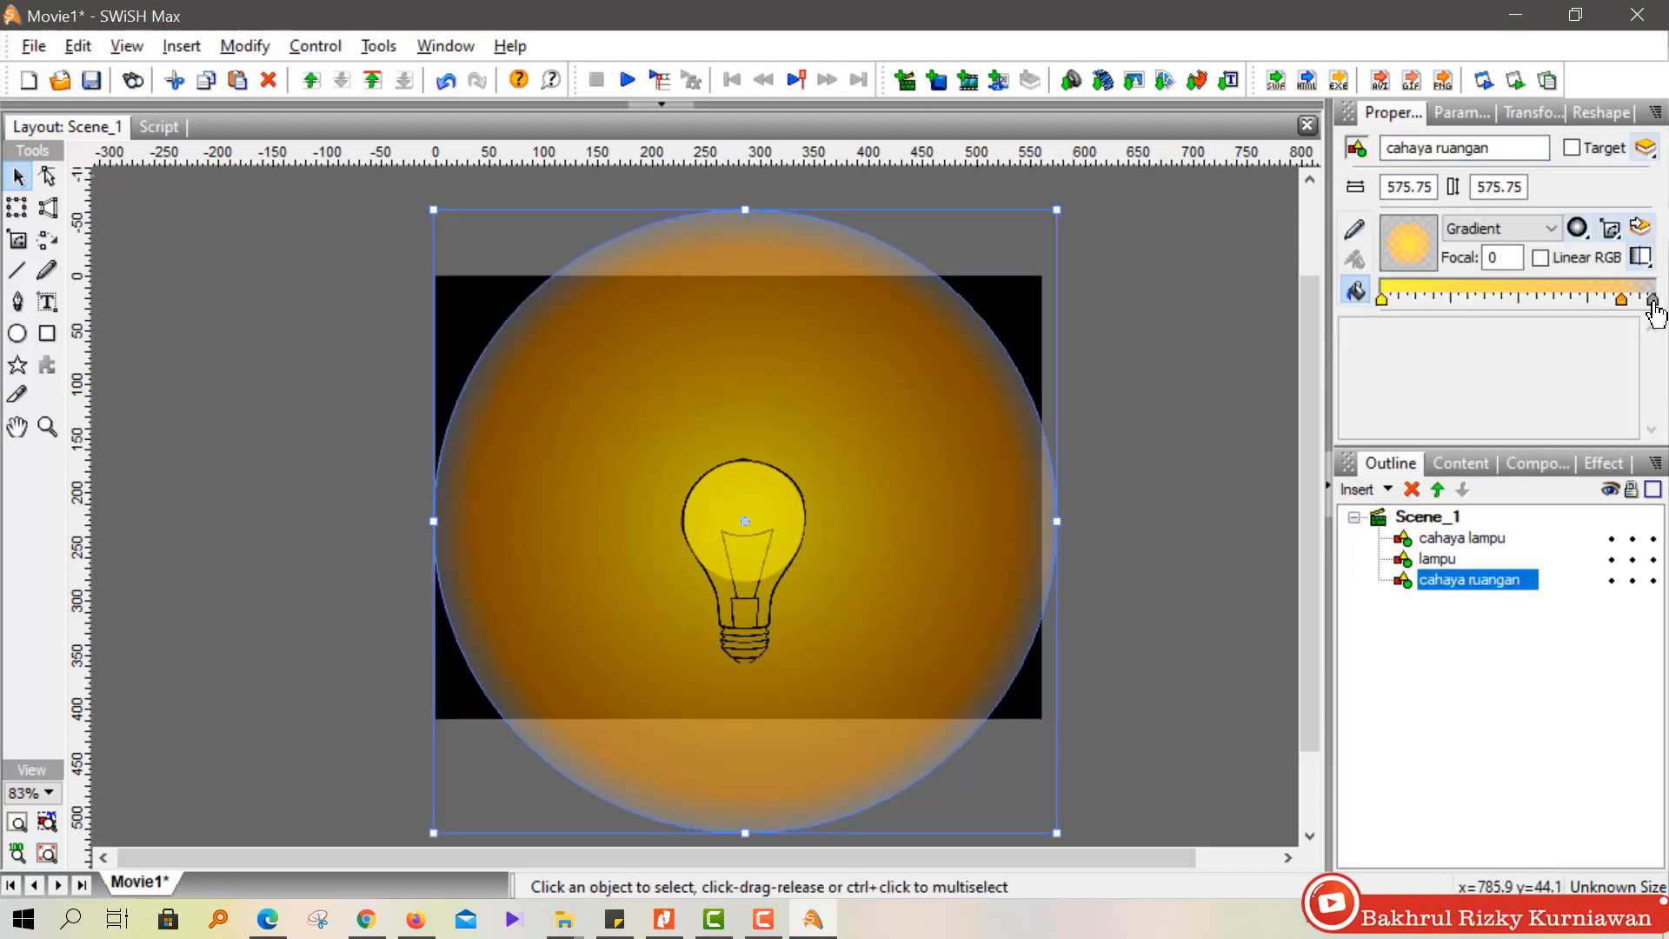
pyautogui.click(1653, 300)
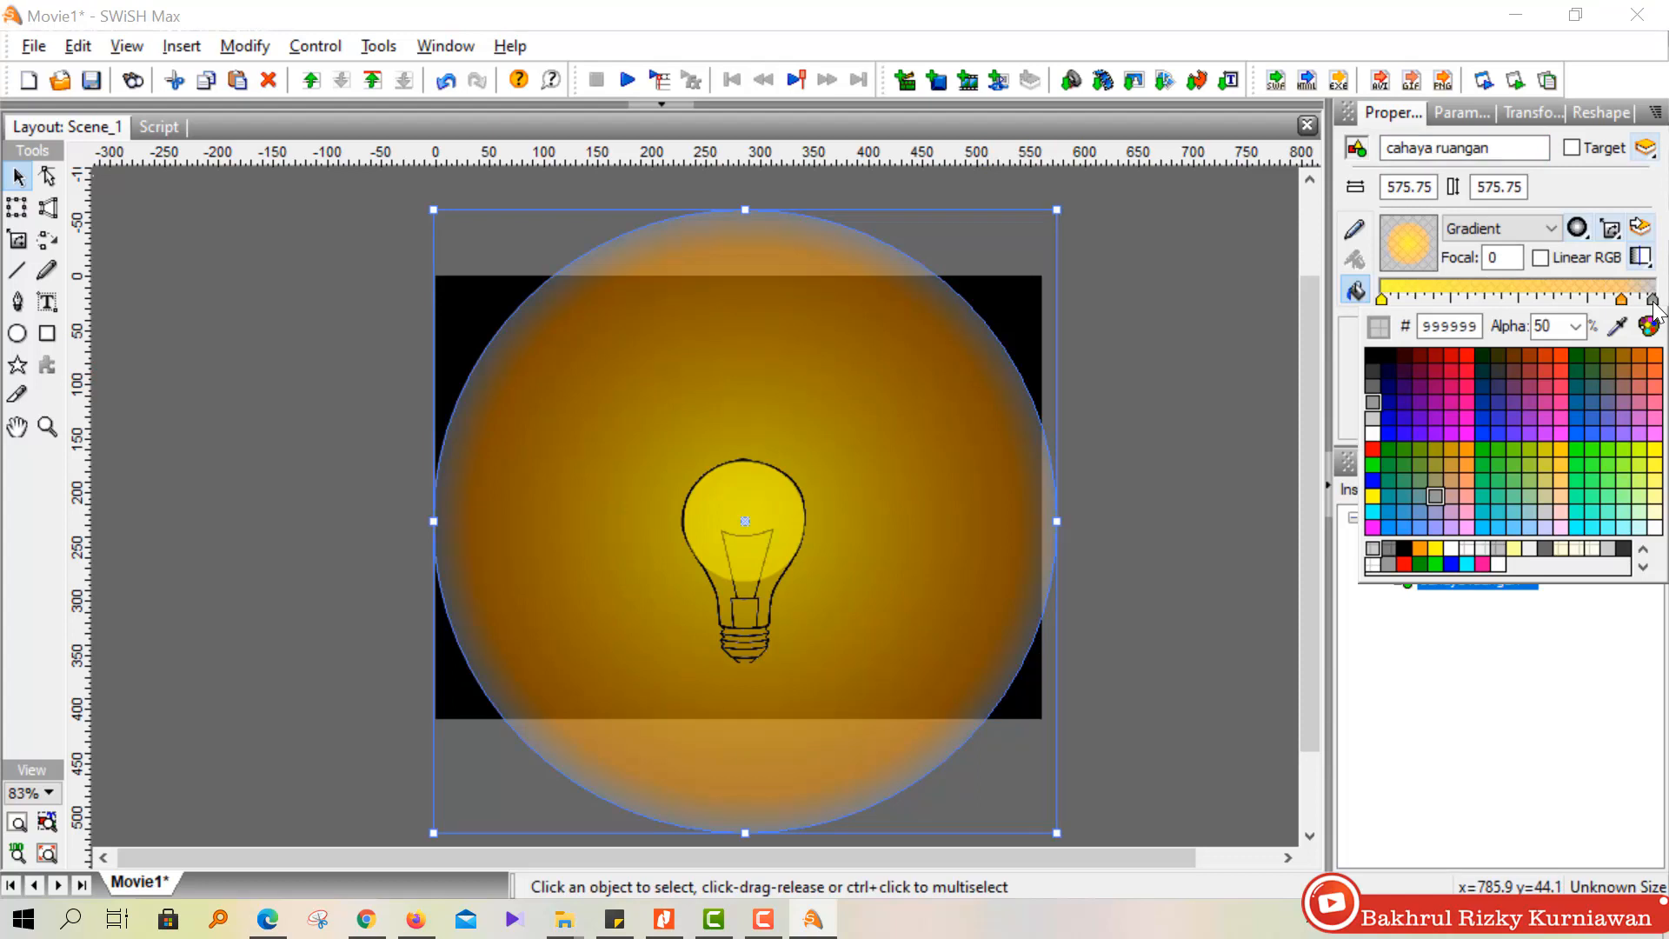
# Move the gradient's orange stop inward to about 65% and add an FFCC33 stop at about 38%.
pyautogui.click(1620, 303)
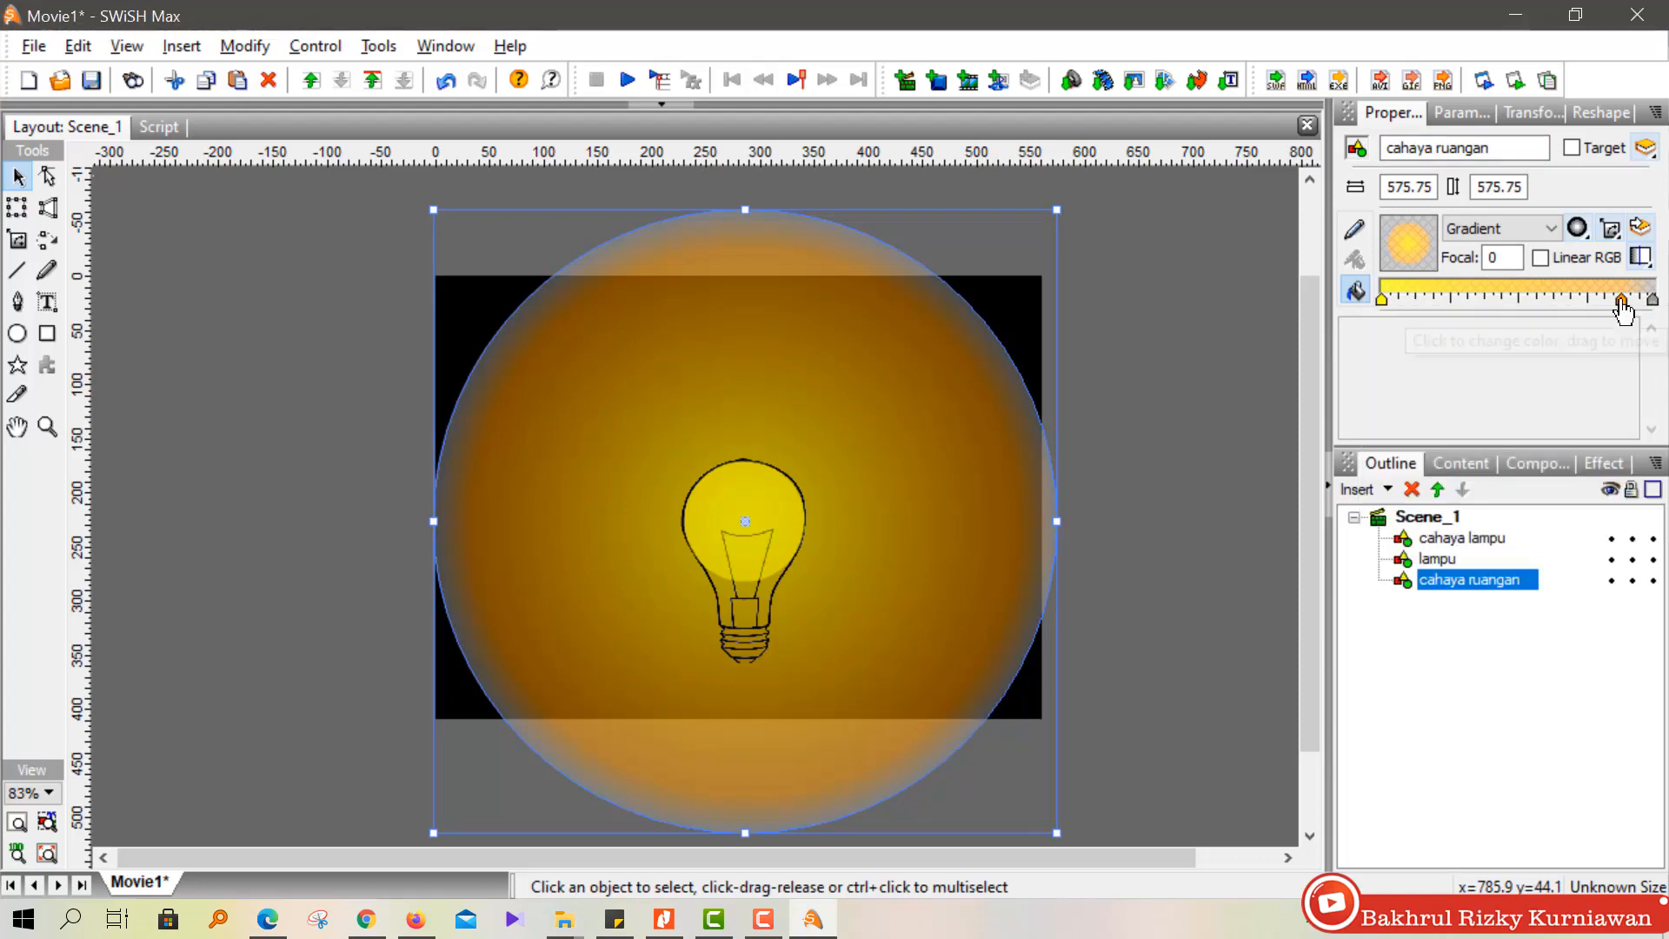
pyautogui.moveTo(1620, 303); pyautogui.dragTo(1539, 312)
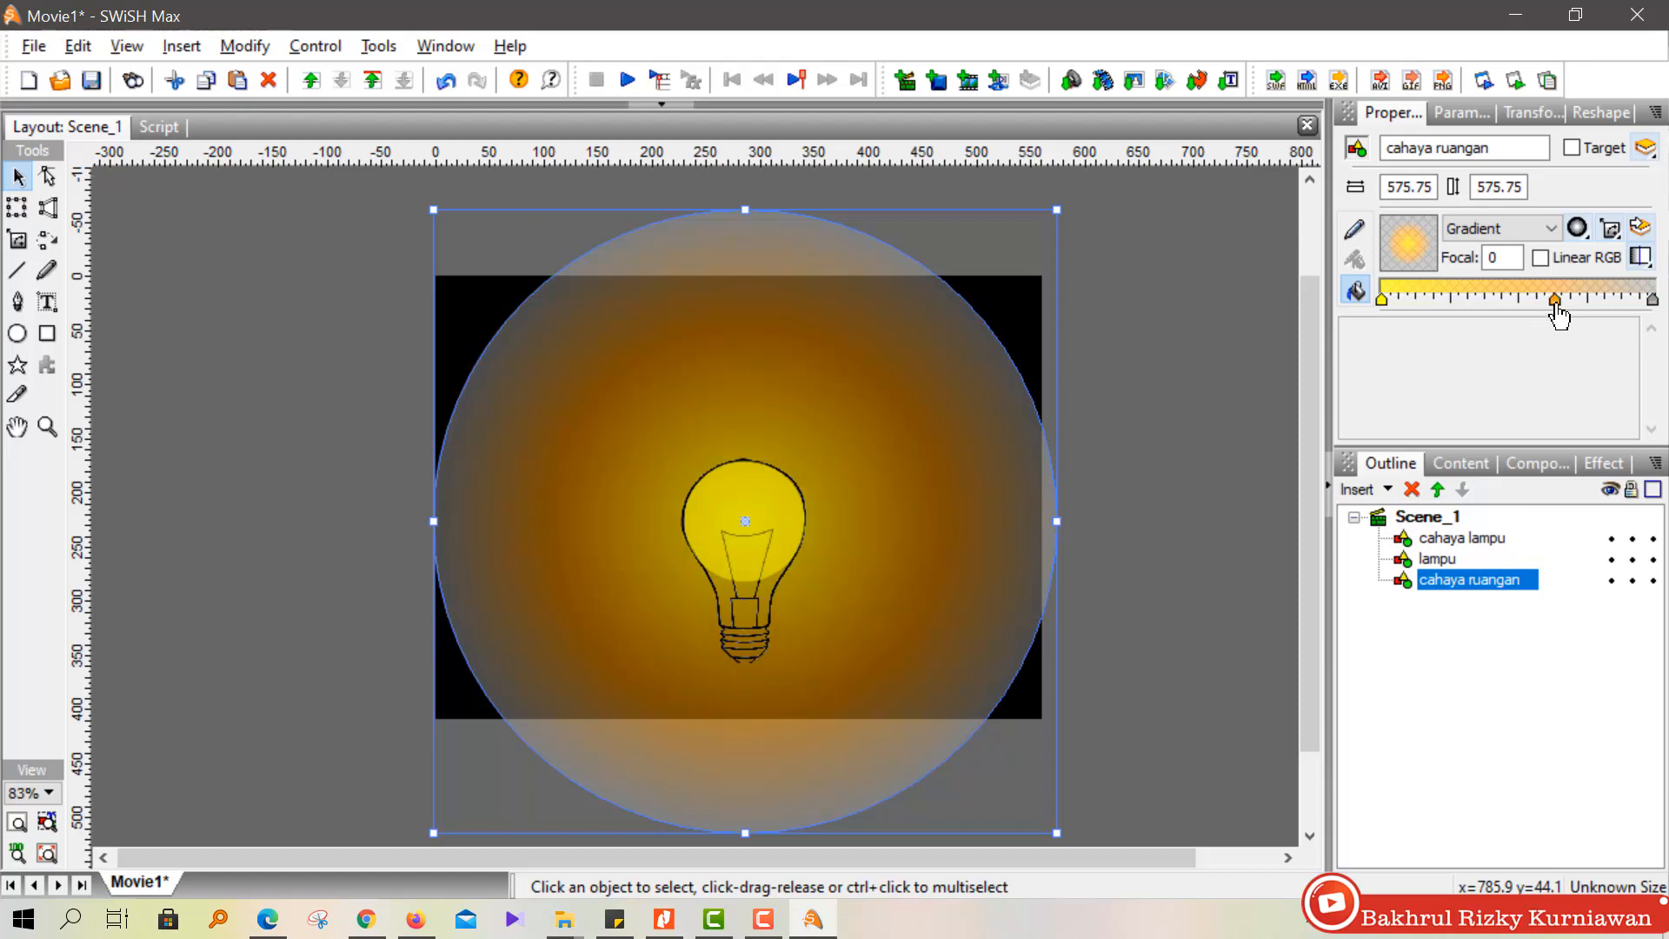
pyautogui.click(1483, 293)
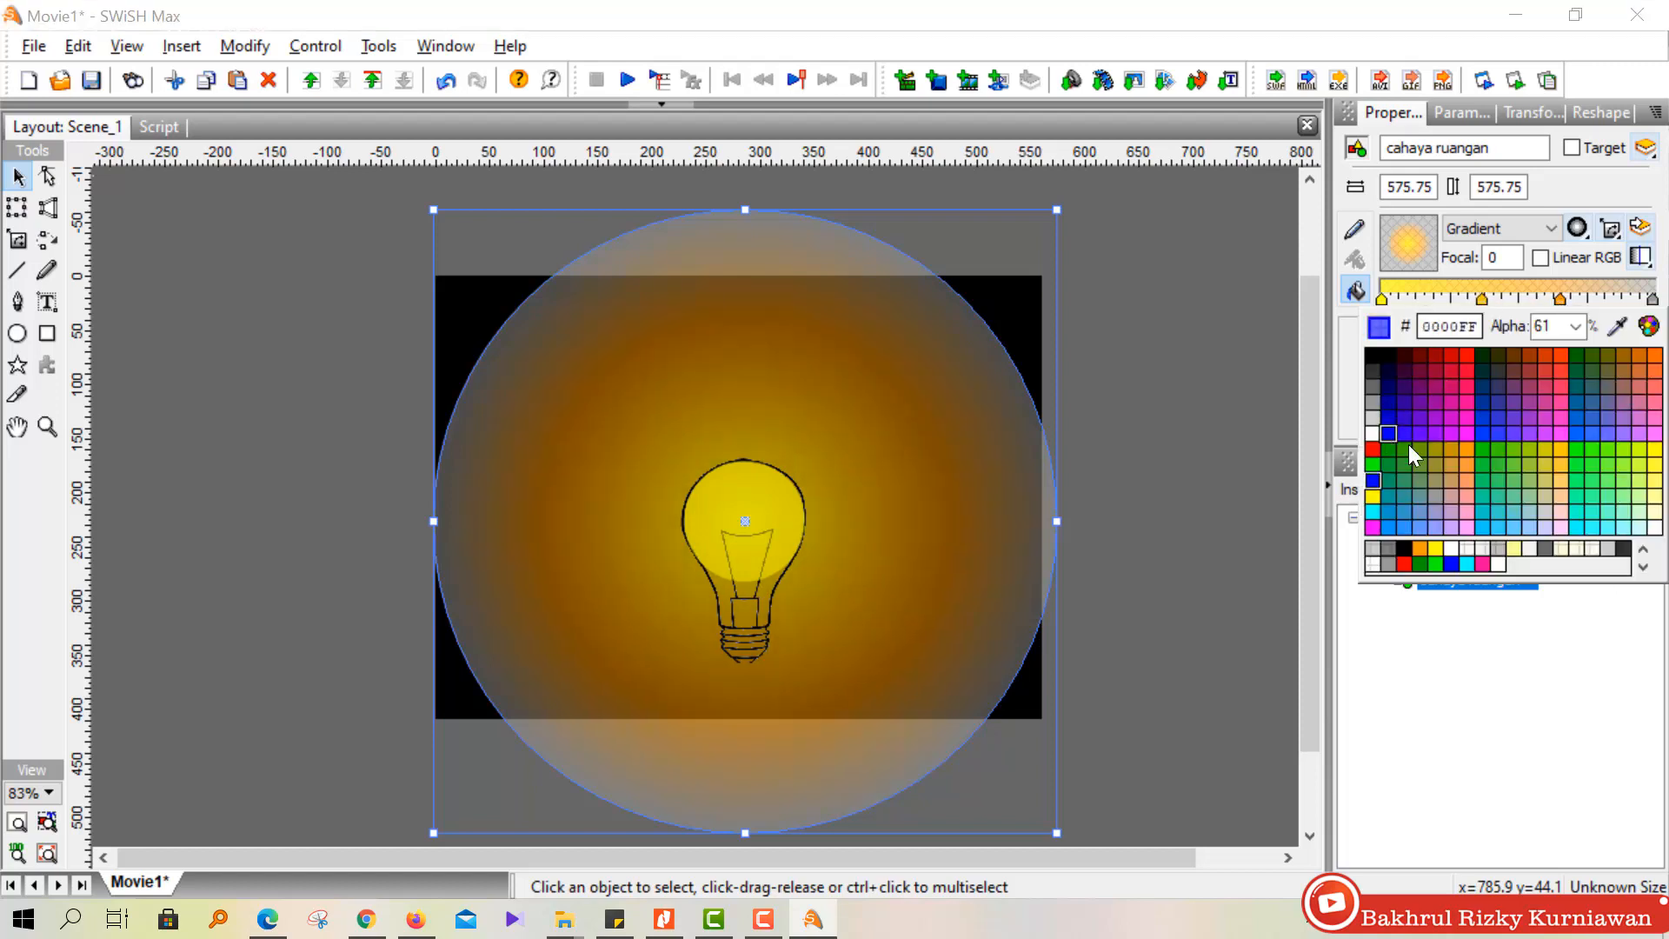
pyautogui.click(1557, 466)
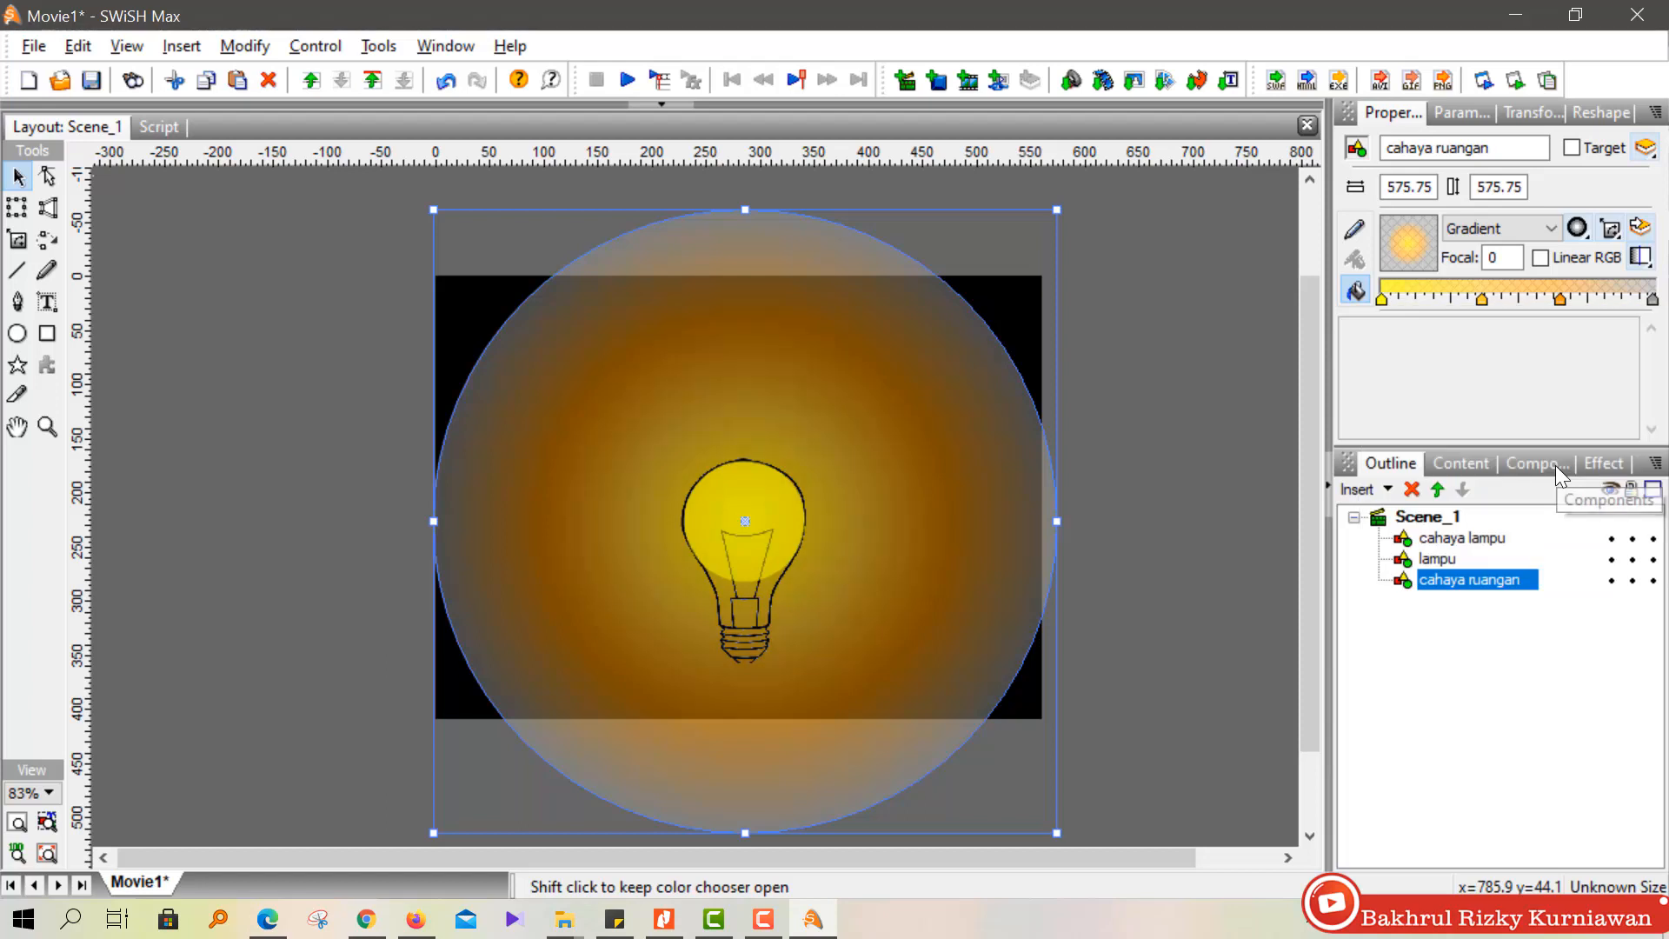
# Set the alpha of the FFCC33 stop in the "cahaya ruangan" gradient to 75%.
pyautogui.click(1483, 300)
pyautogui.click(1575, 326)
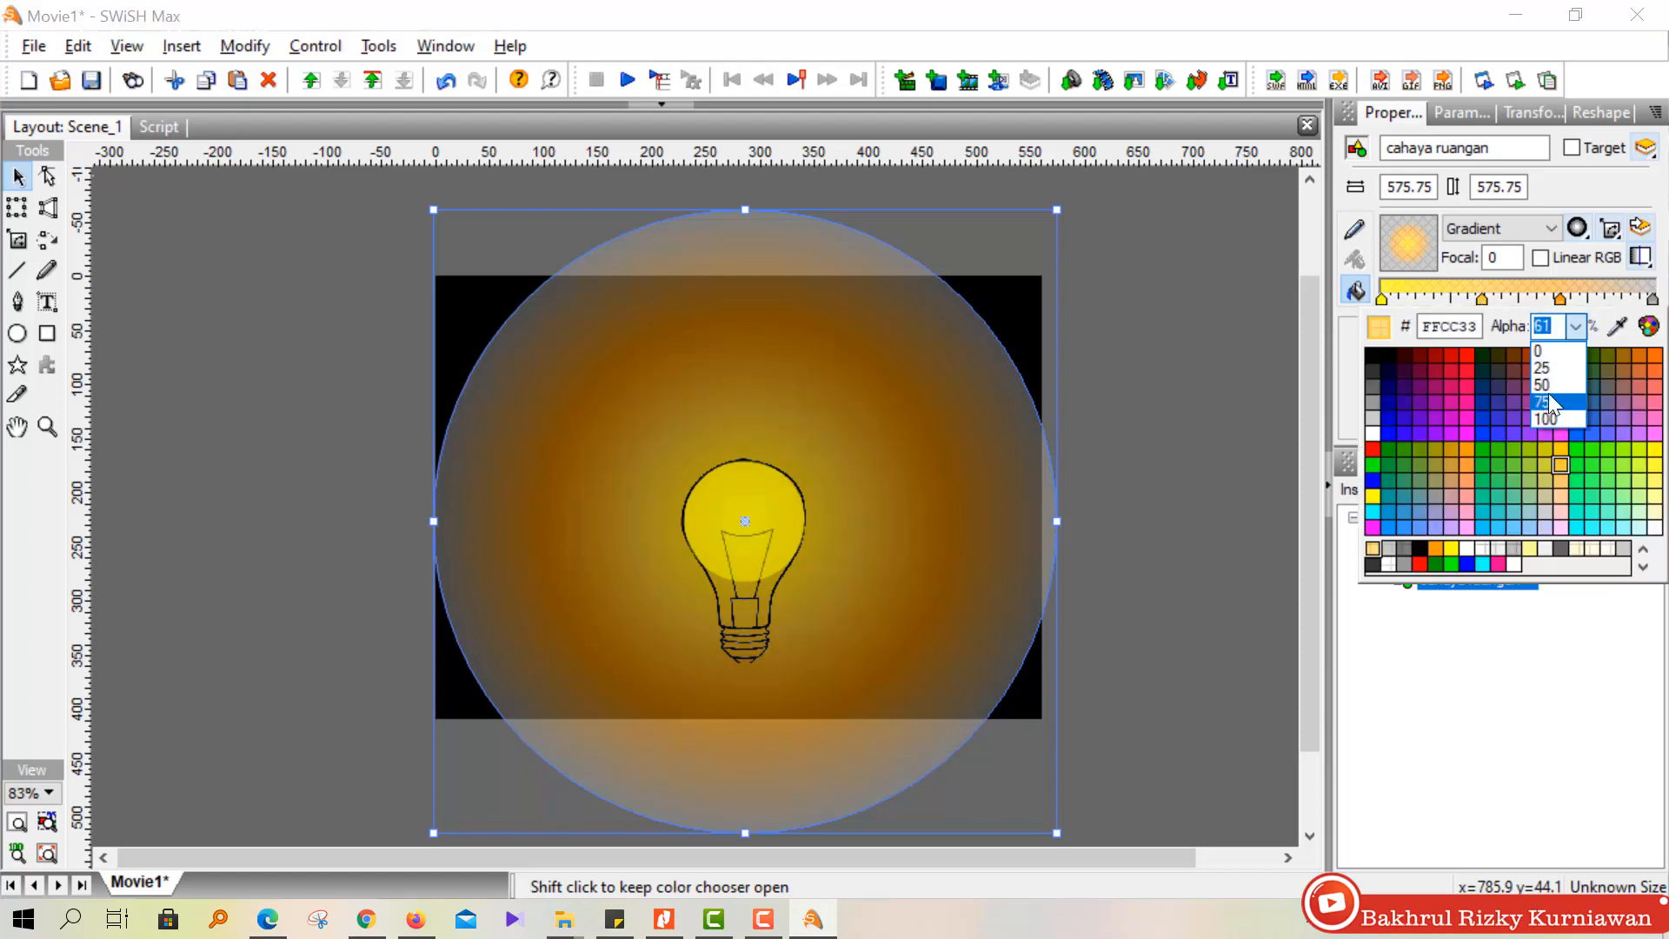
pyautogui.click(1549, 398)
pyautogui.click(1243, 341)
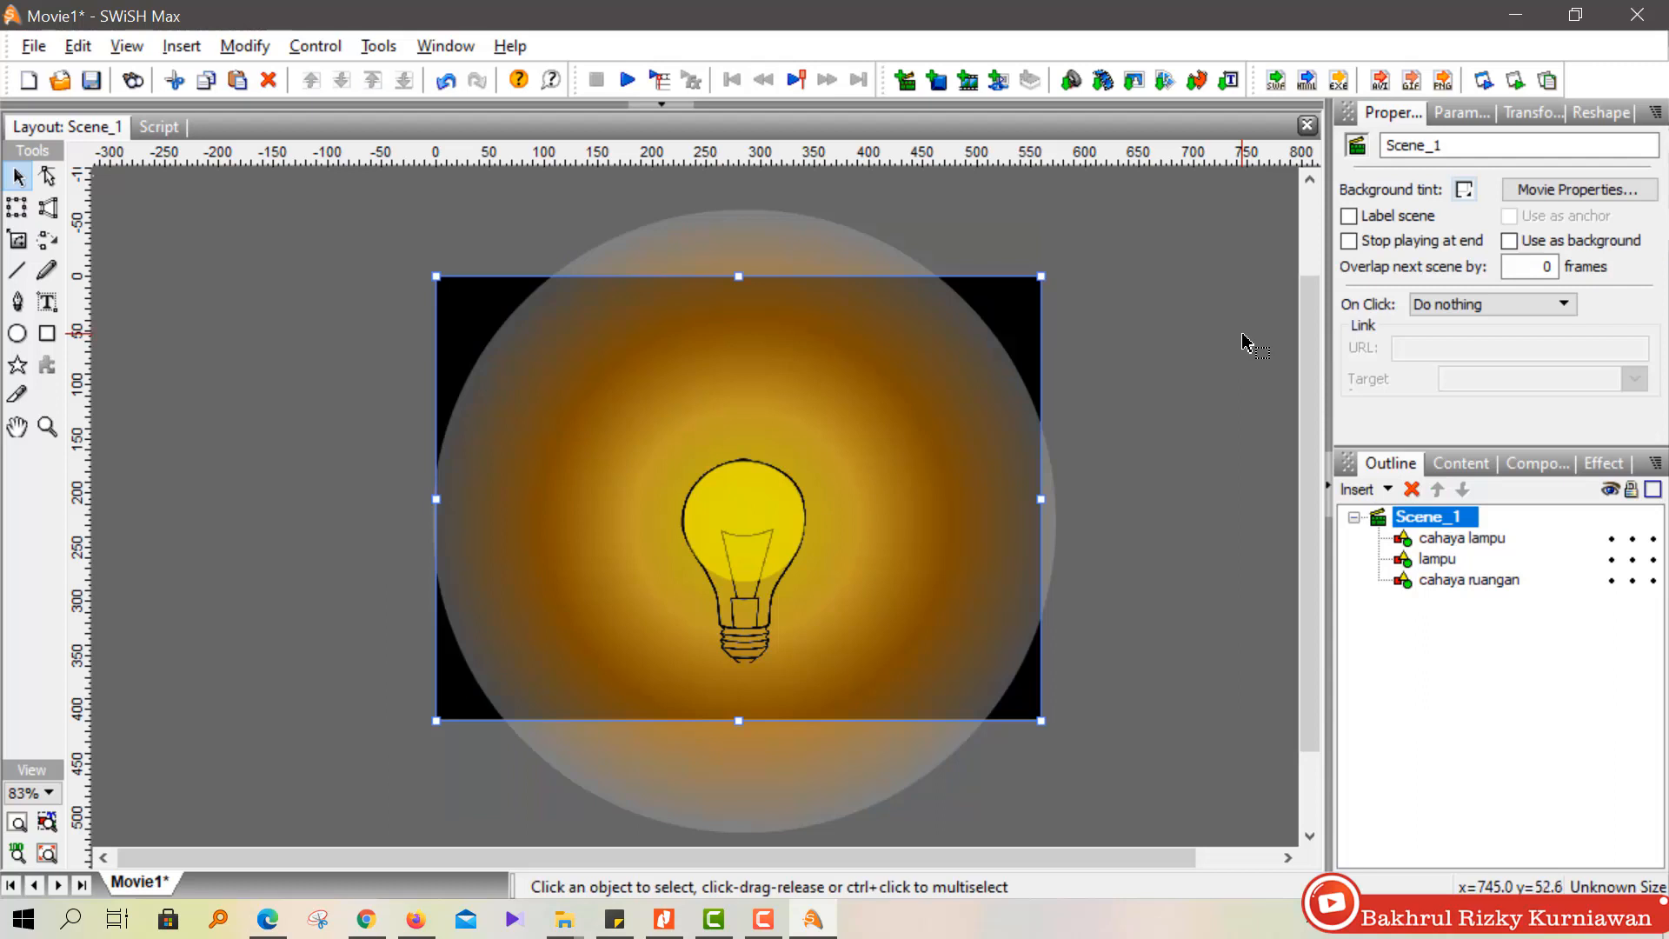
pyautogui.click(976, 391)
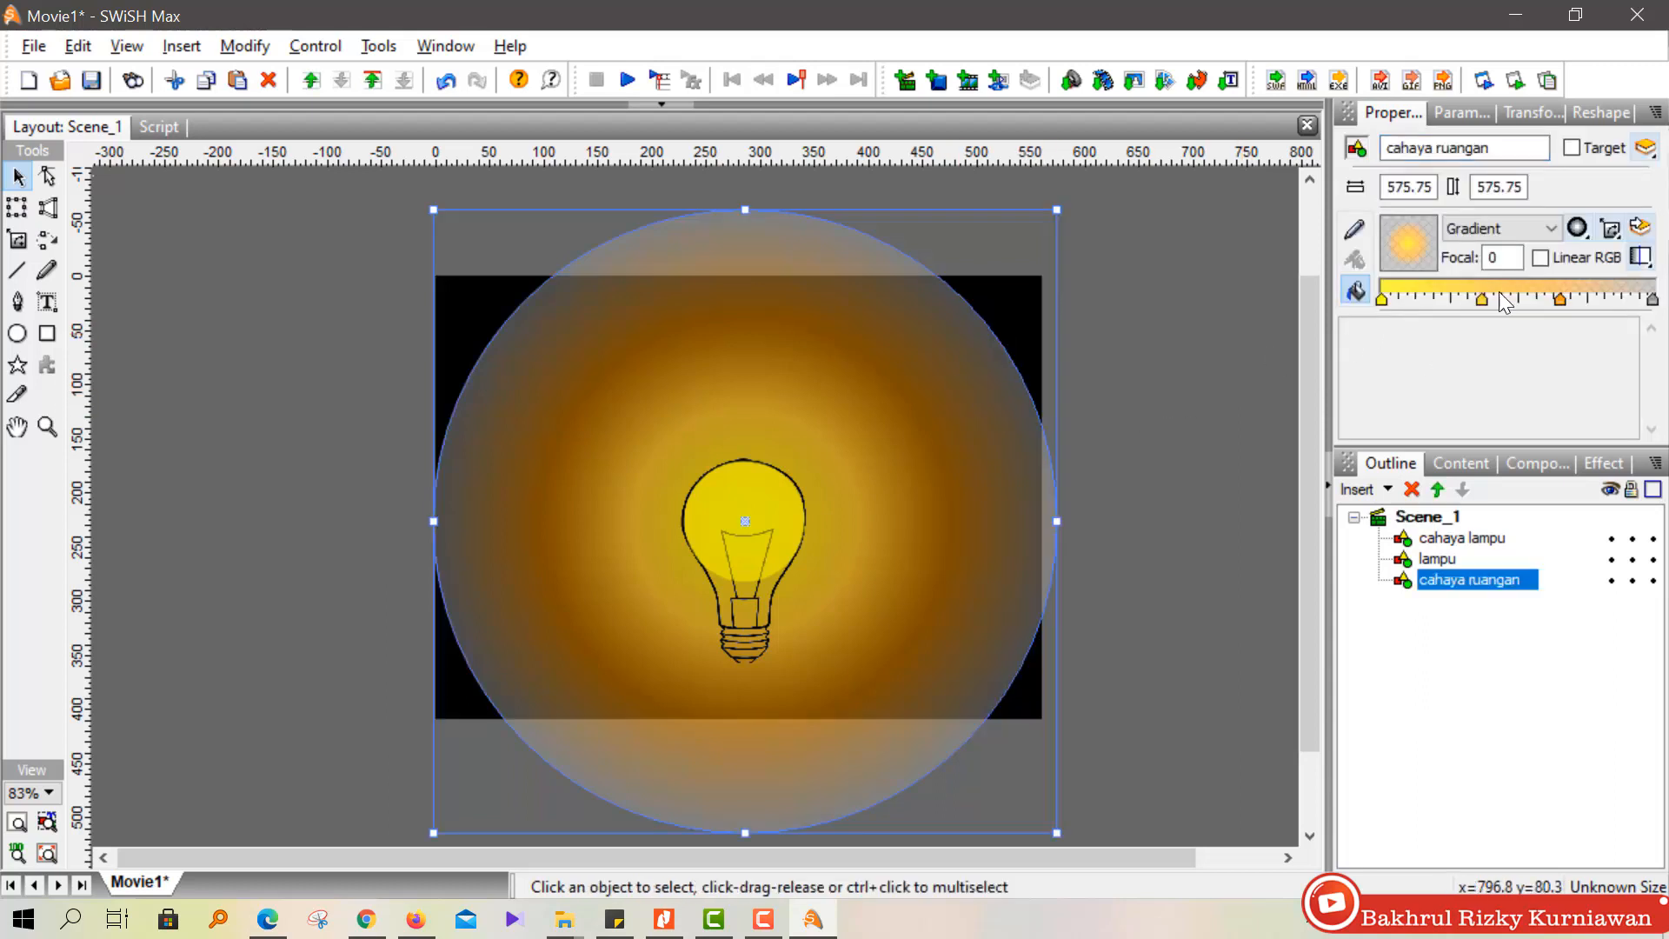
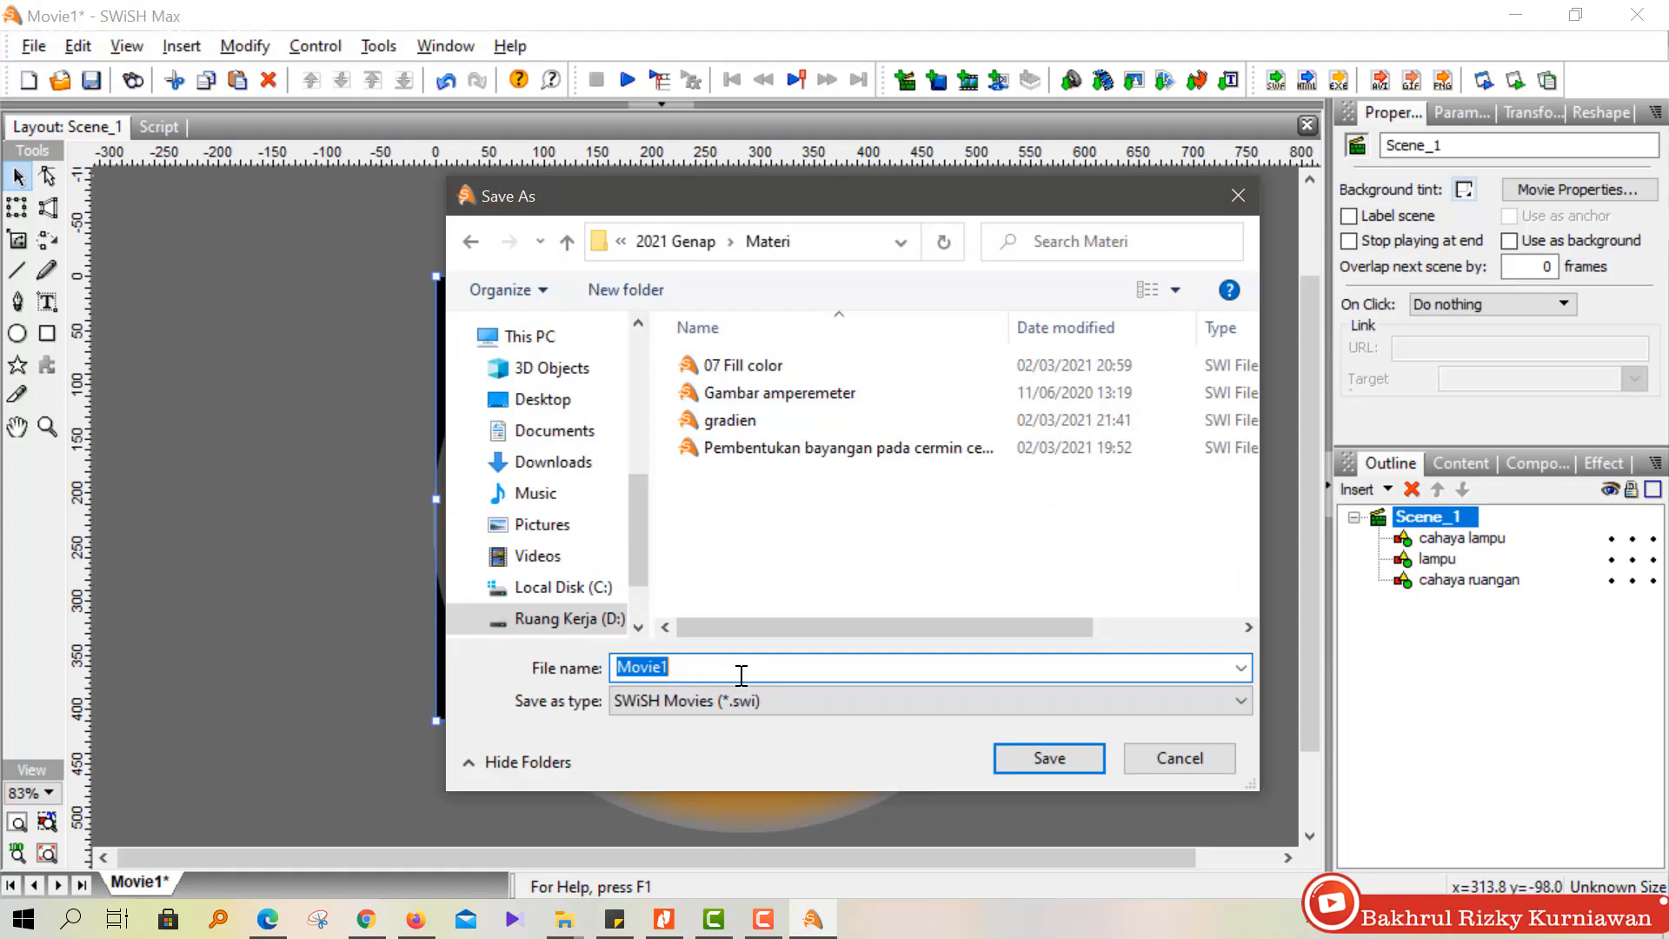
# Save the movie in the Materi folder as "Place and remove lampu".
pyautogui.write('Place and remover')
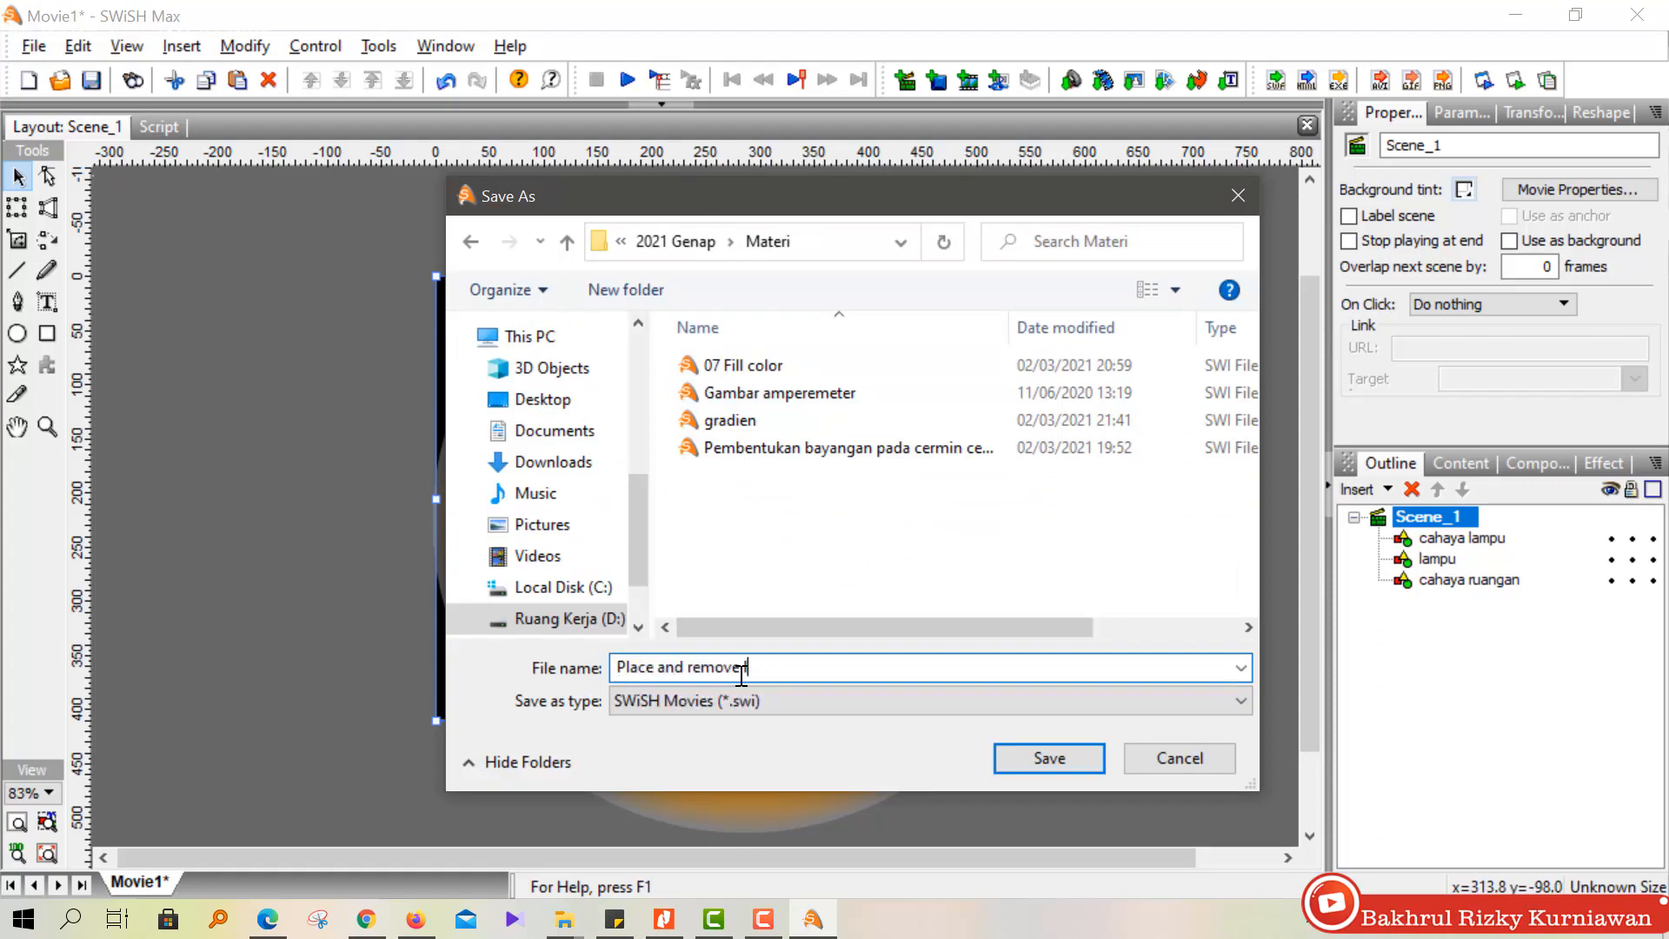
pyautogui.press('BackSpace')
pyautogui.write('lampu')
pyautogui.click(1051, 755)
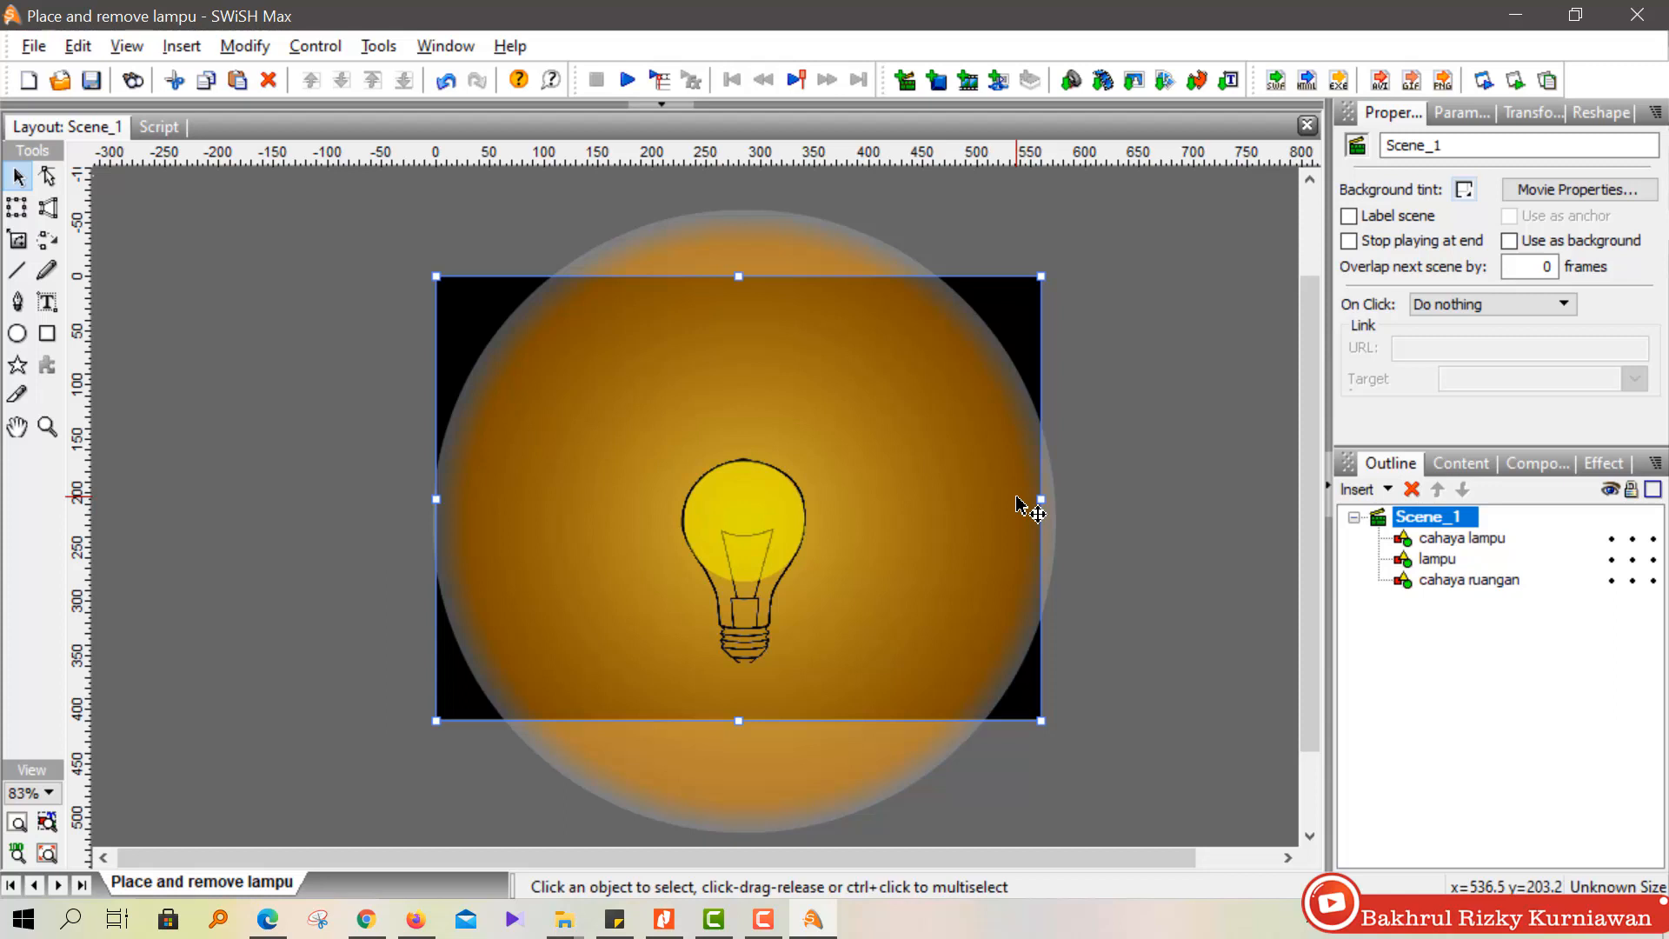
# Expand the timeline above the stage and check its entry in the list of available panels.
pyautogui.click(676, 103)
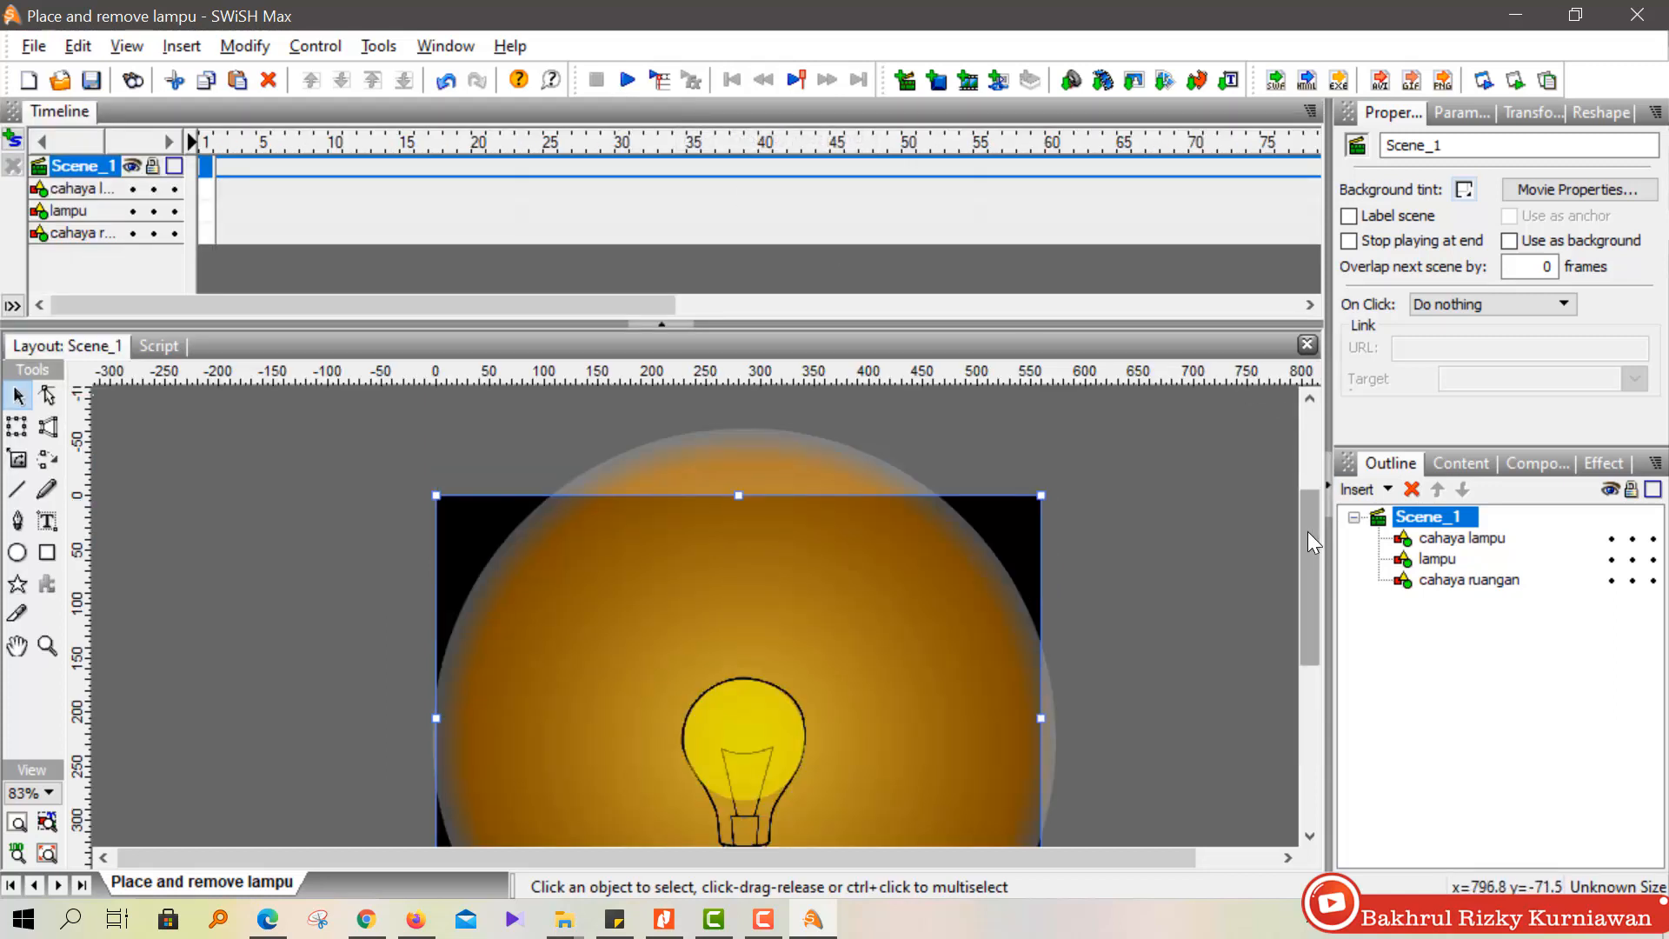
pyautogui.moveTo(1309, 532); pyautogui.dragTo(1312, 571)
pyautogui.click(435, 47)
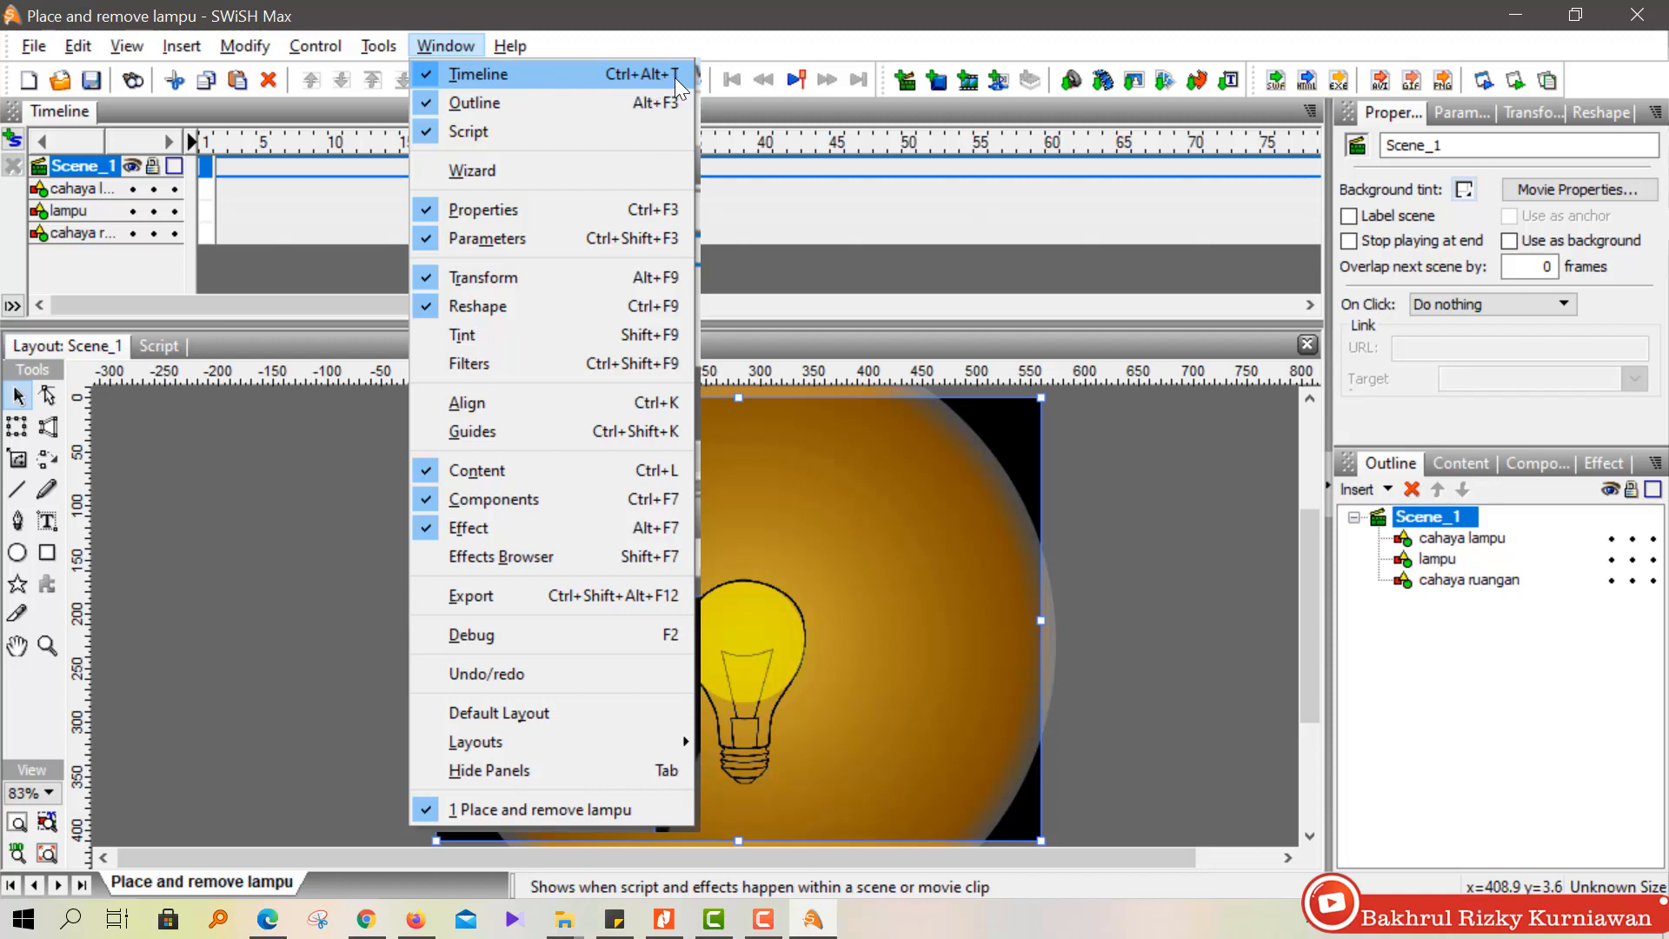
pyautogui.click(296, 488)
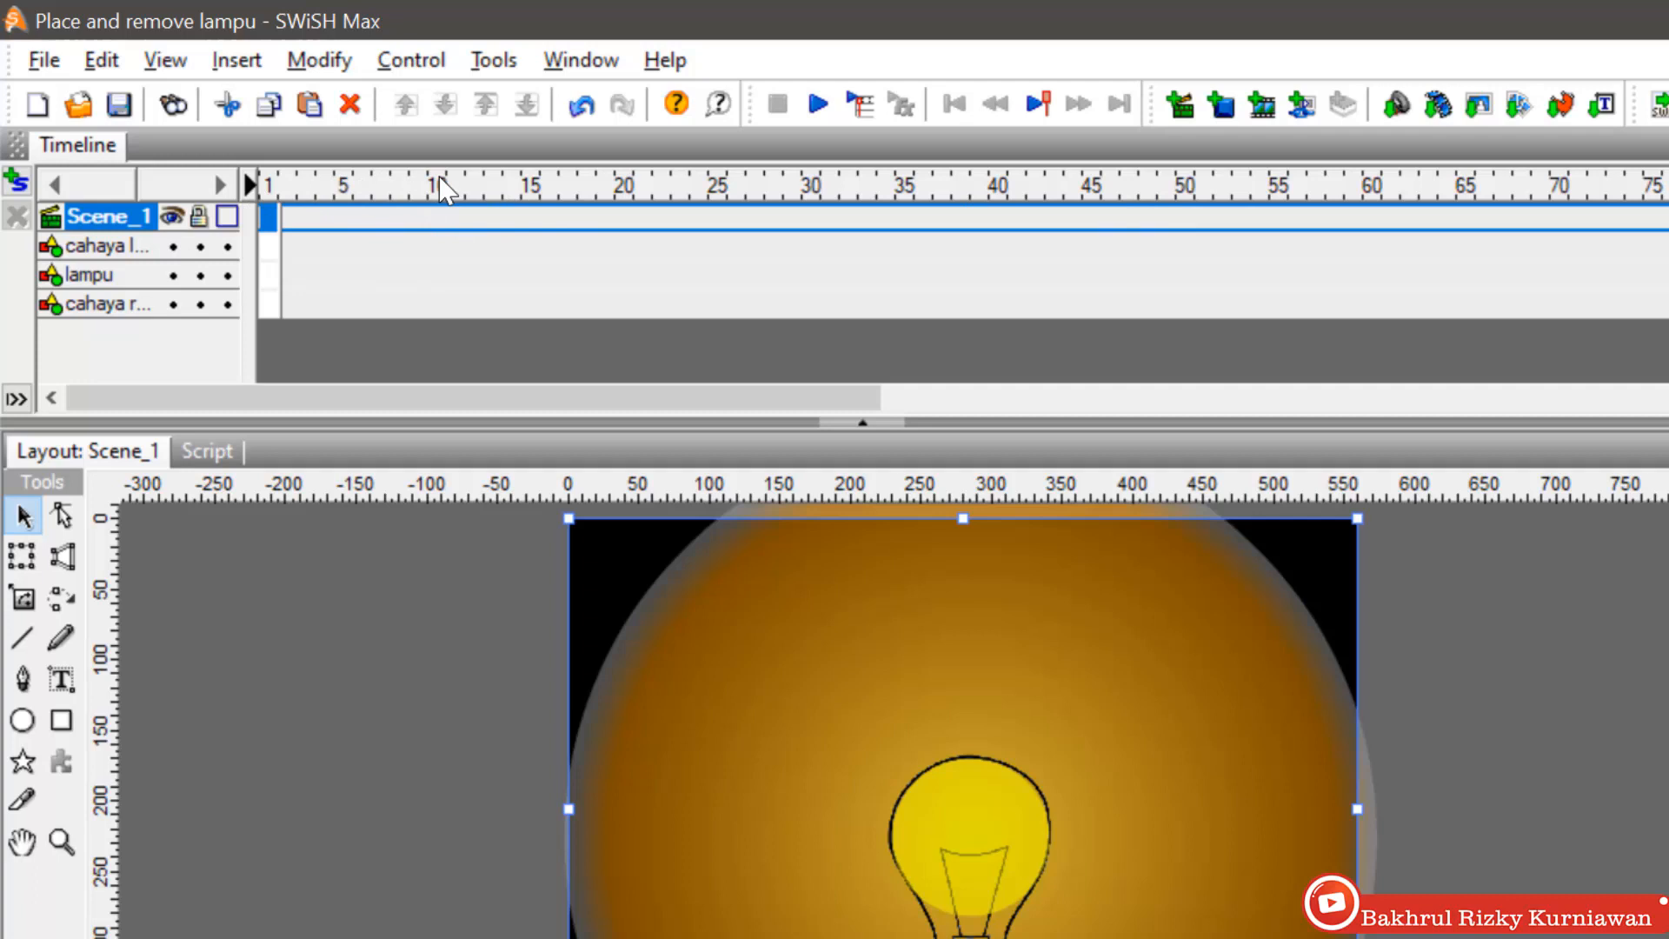
pyautogui.click(717, 217)
pyautogui.click(1184, 247)
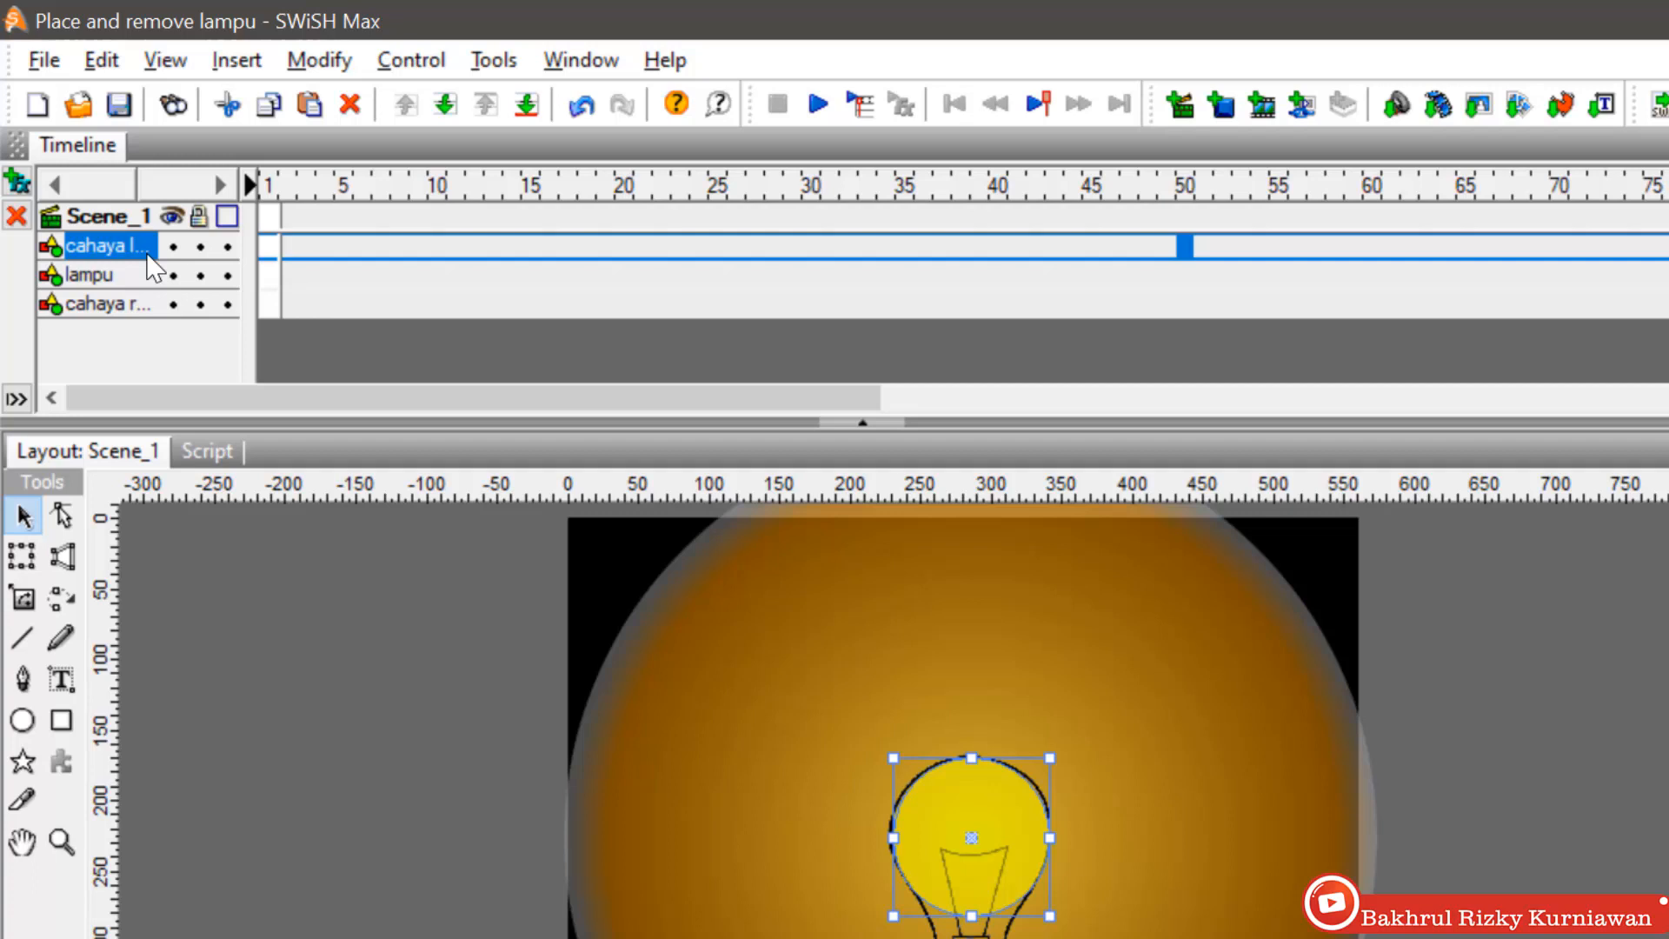
pyautogui.click(272, 720)
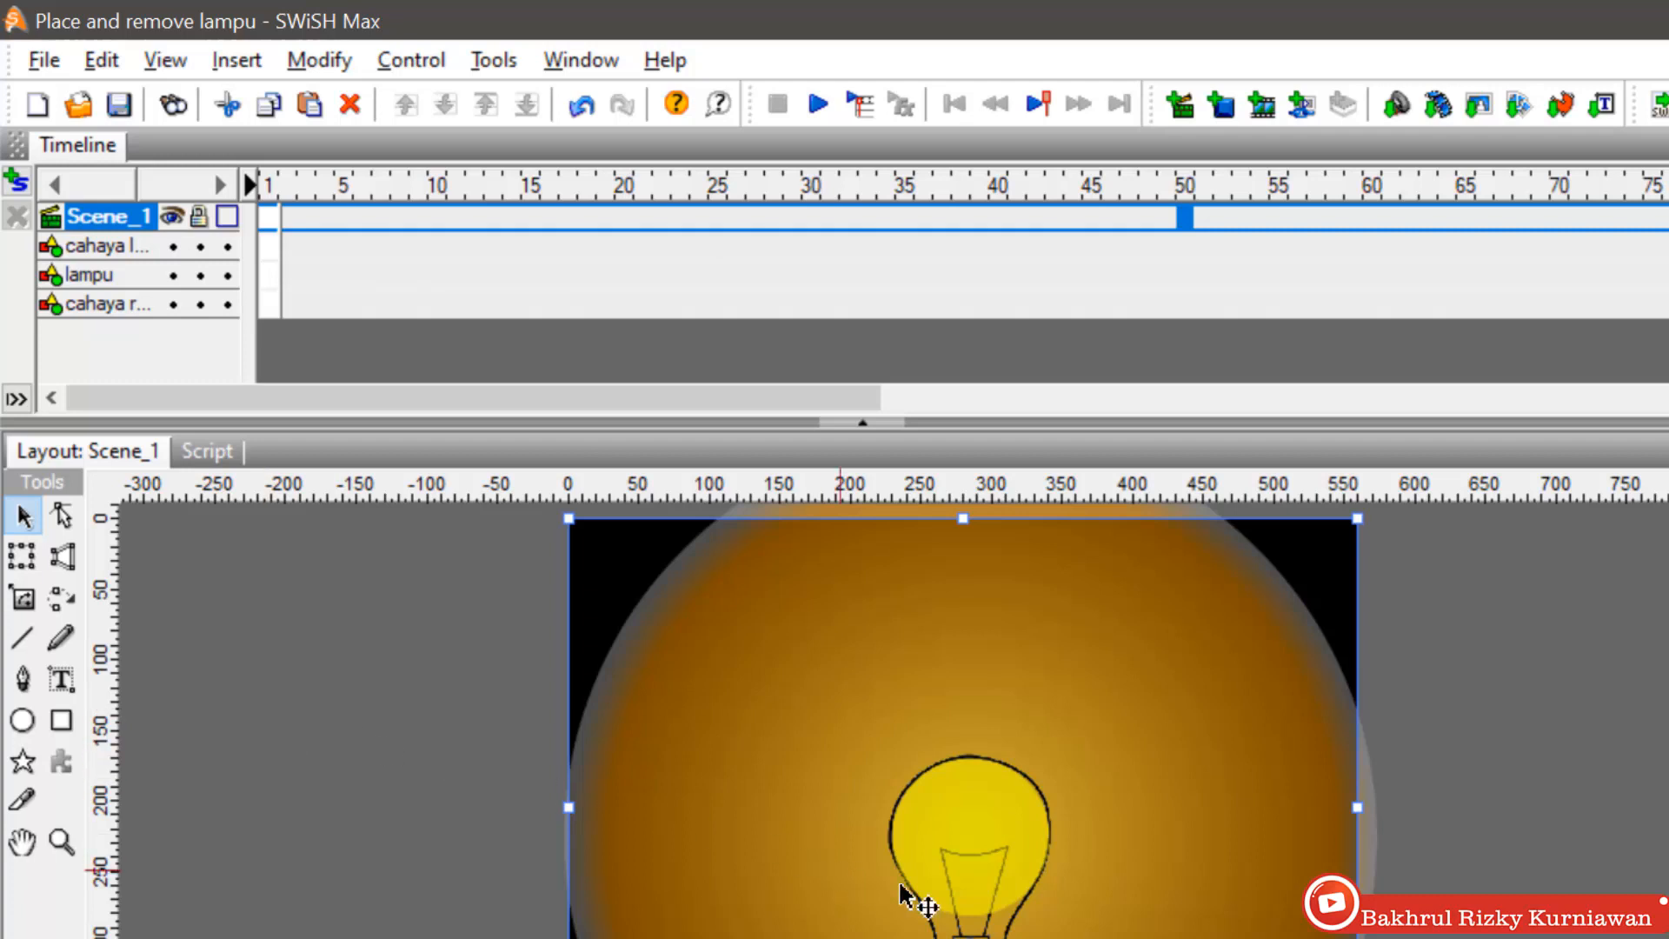
# Add a Place effect for the "cahaya lampu" shape at frame 25 of the timeline.
pyautogui.click(974, 874)
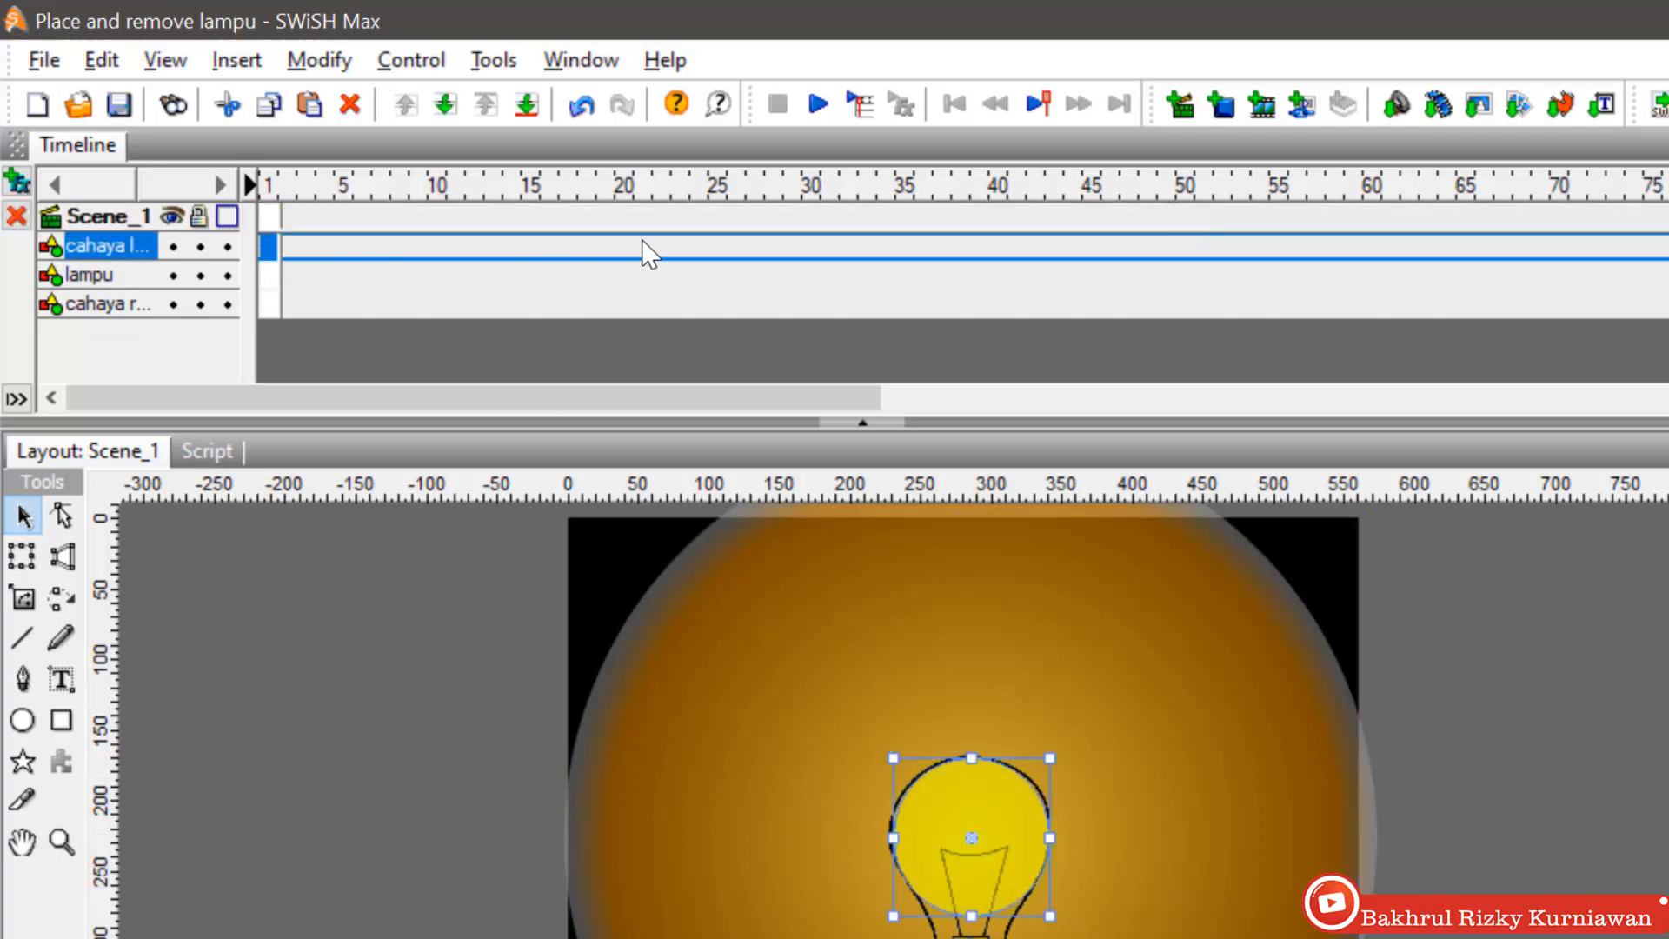
pyautogui.click(718, 249)
pyautogui.rightClick(718, 247)
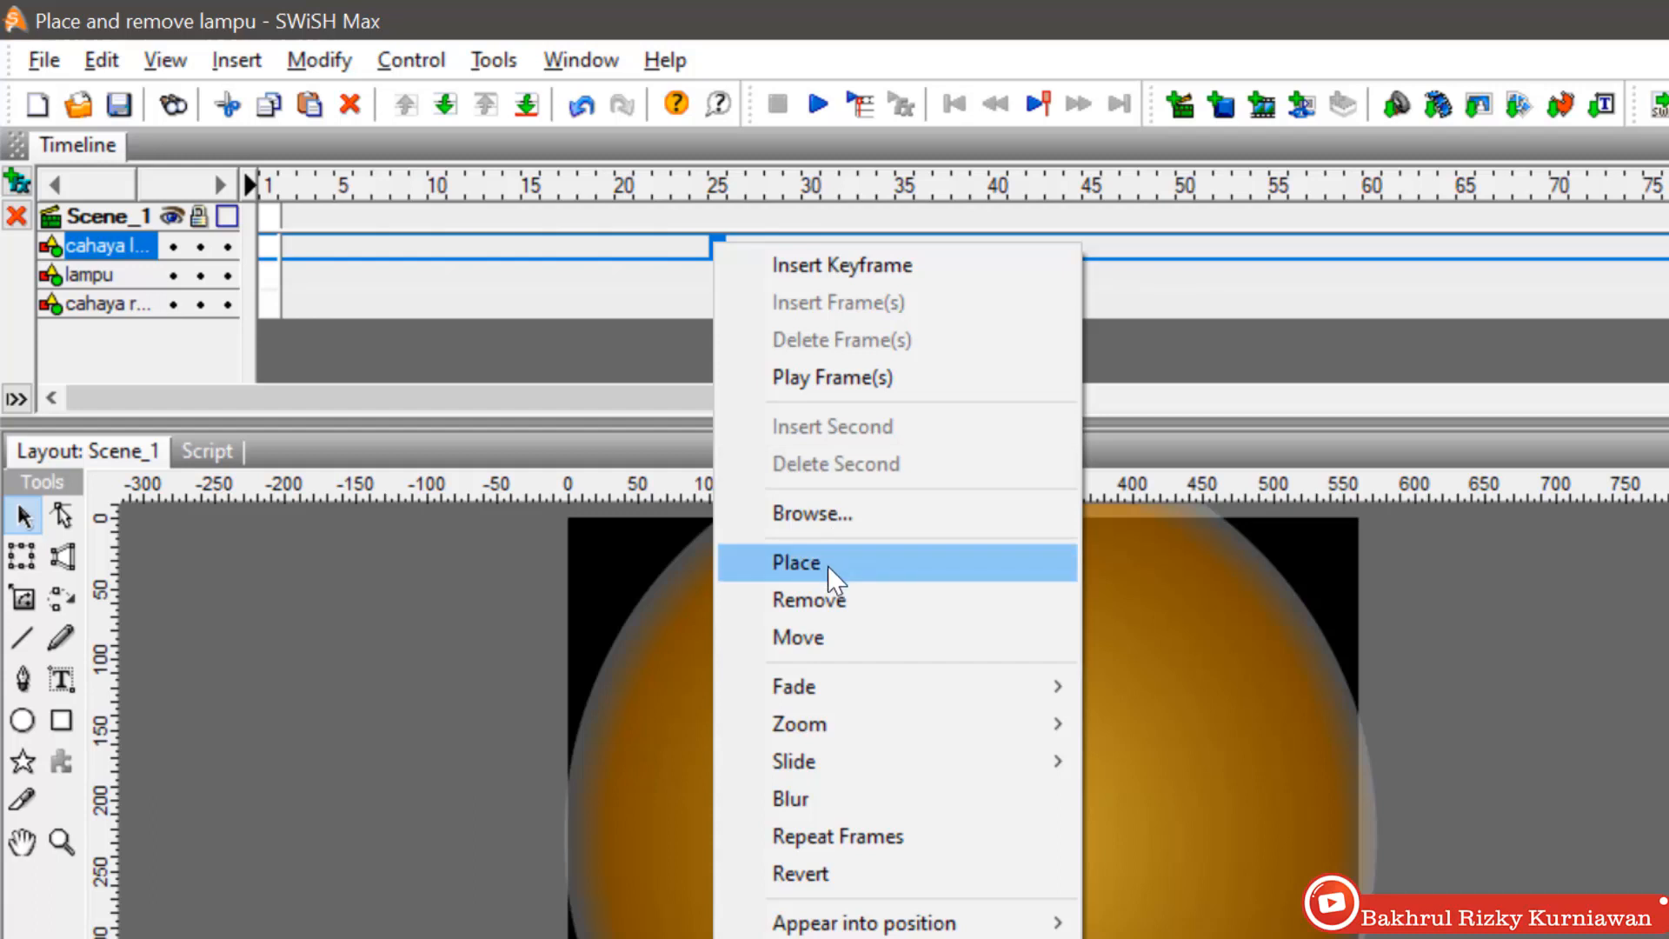
pyautogui.click(714, 246)
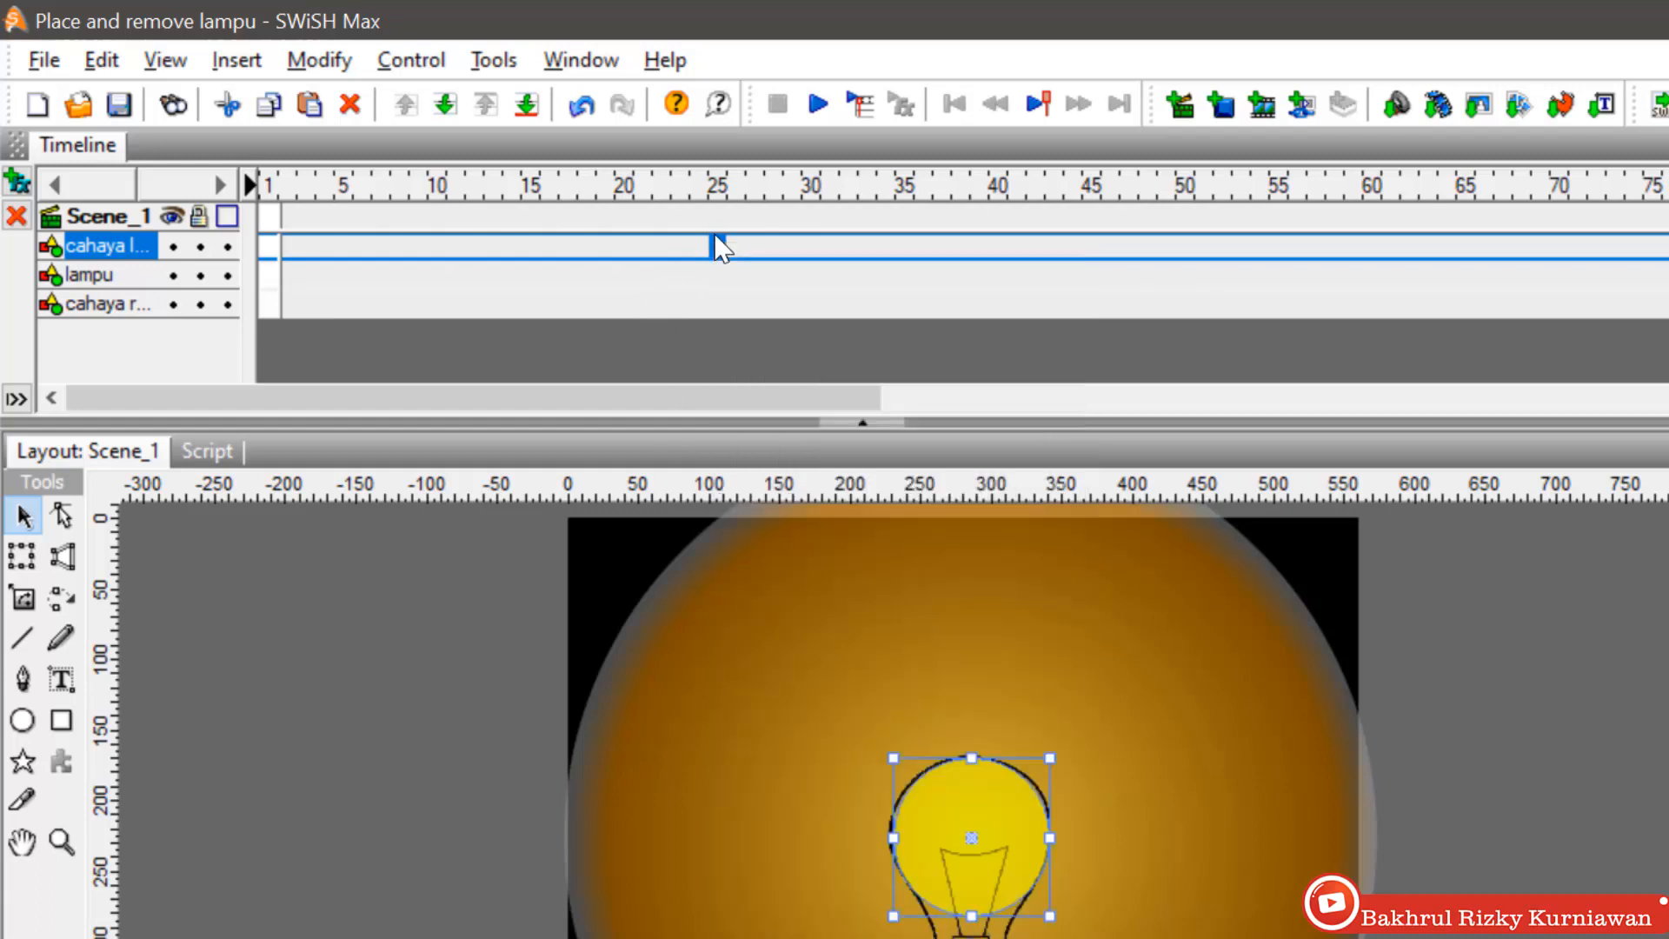
pyautogui.rightClick(720, 238)
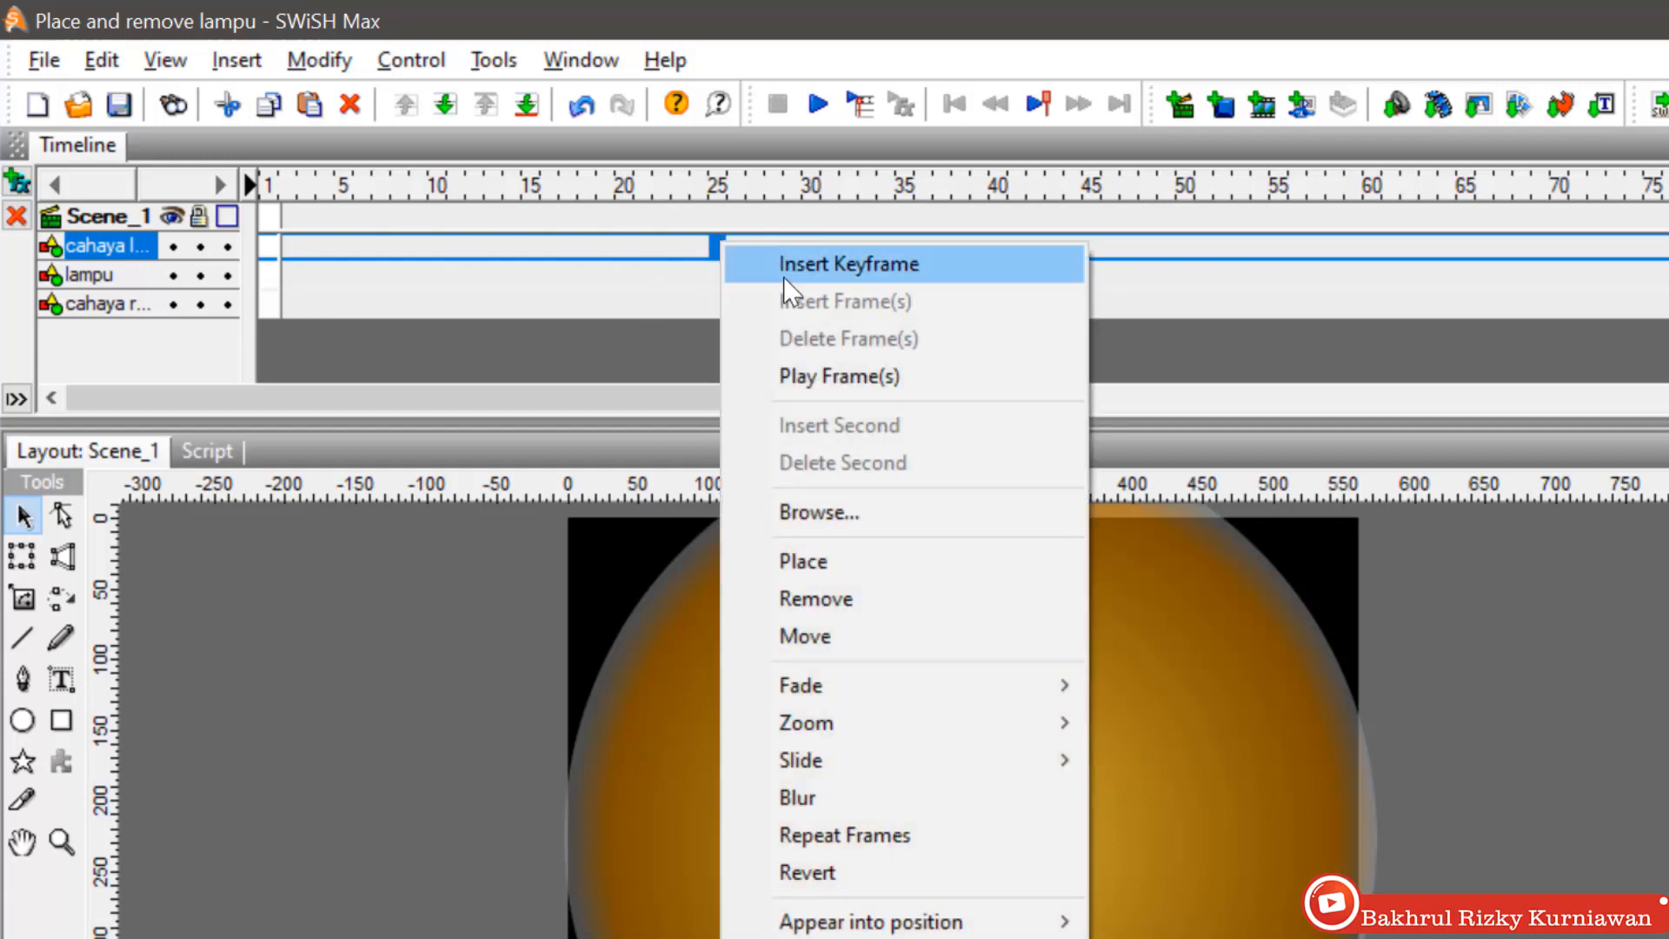
pyautogui.click(872, 588)
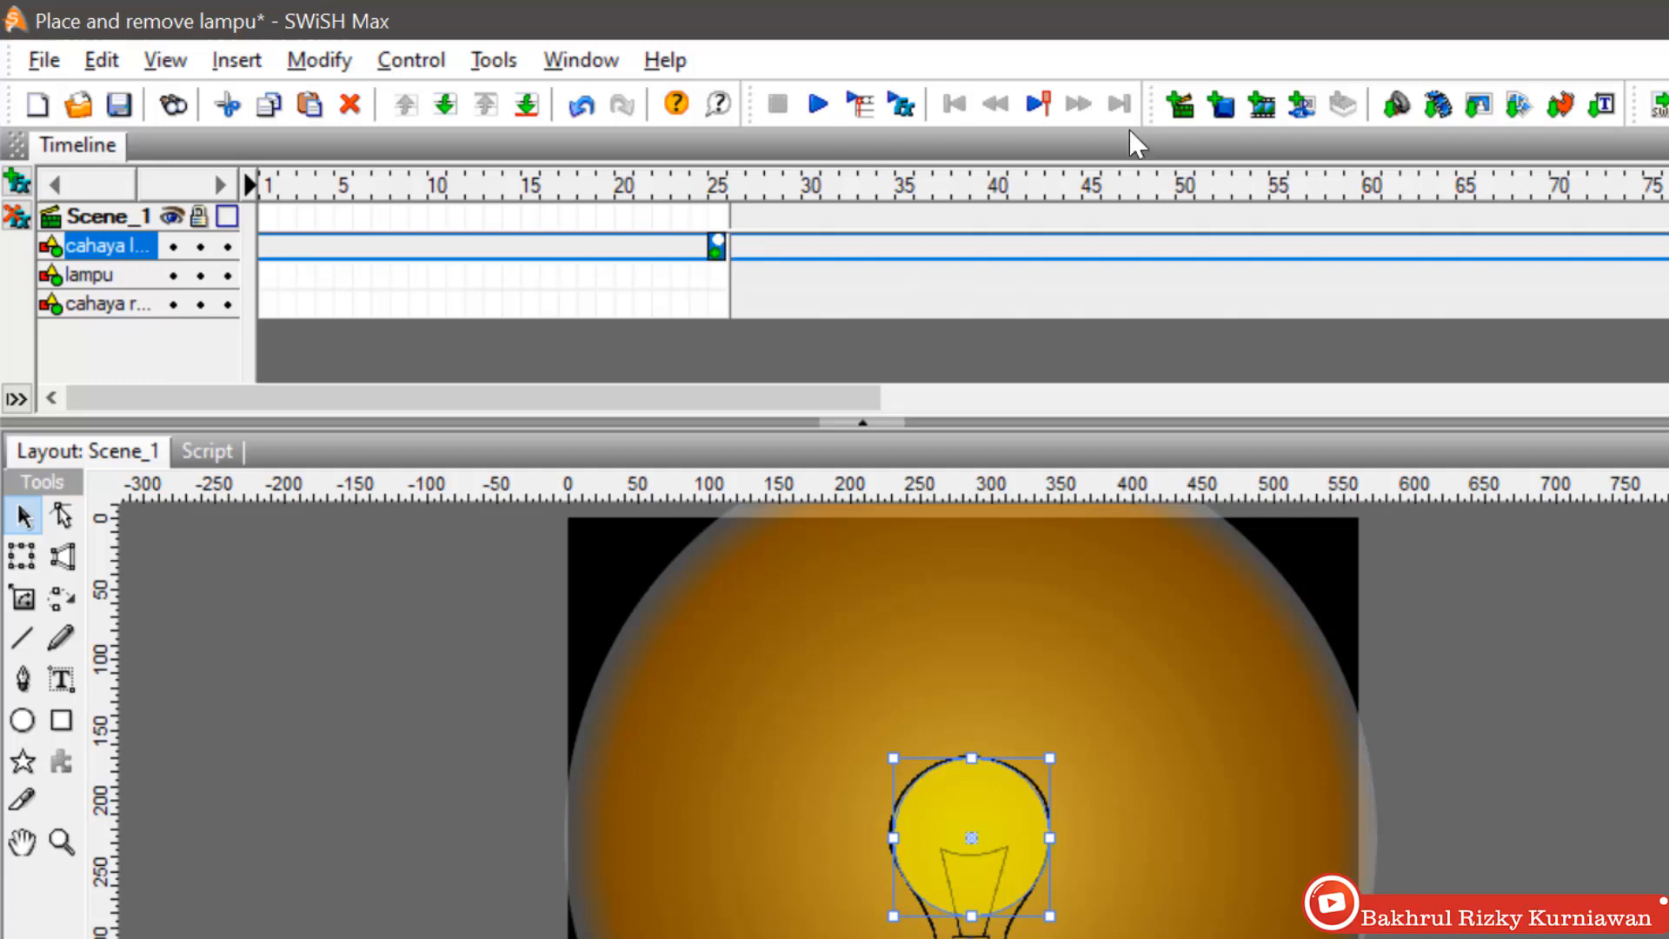
# Add a Remove effect for "cahaya lampu" at frame 50 and another Place effect at frame 75.
pyautogui.rightClick(1185, 248)
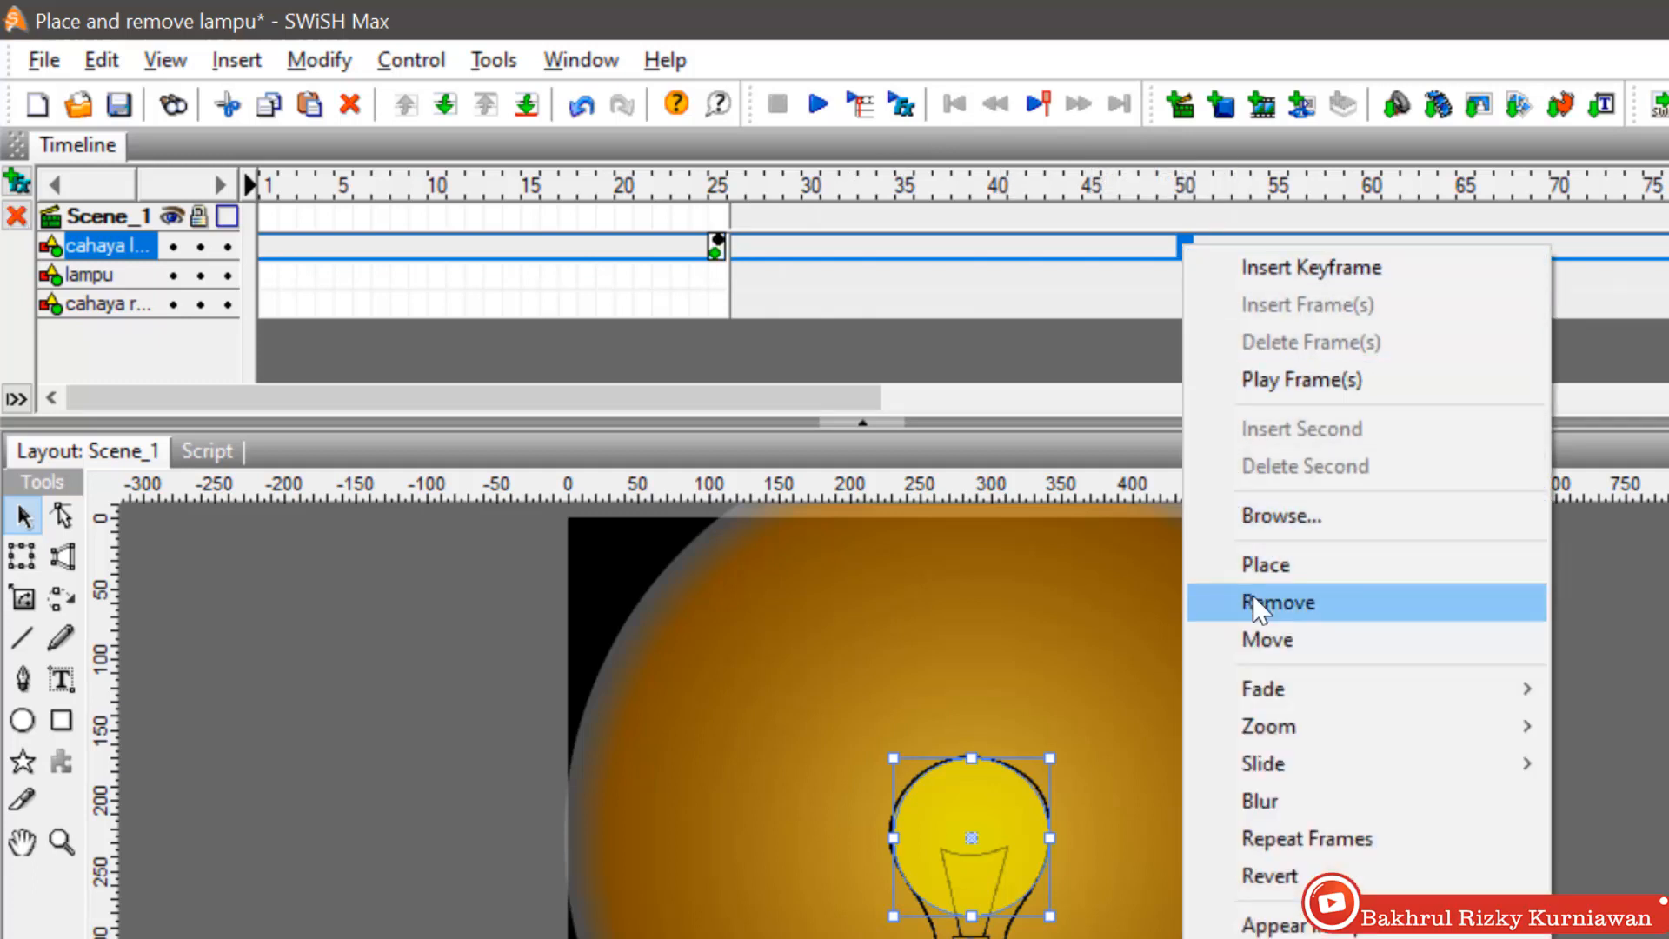
pyautogui.click(1277, 603)
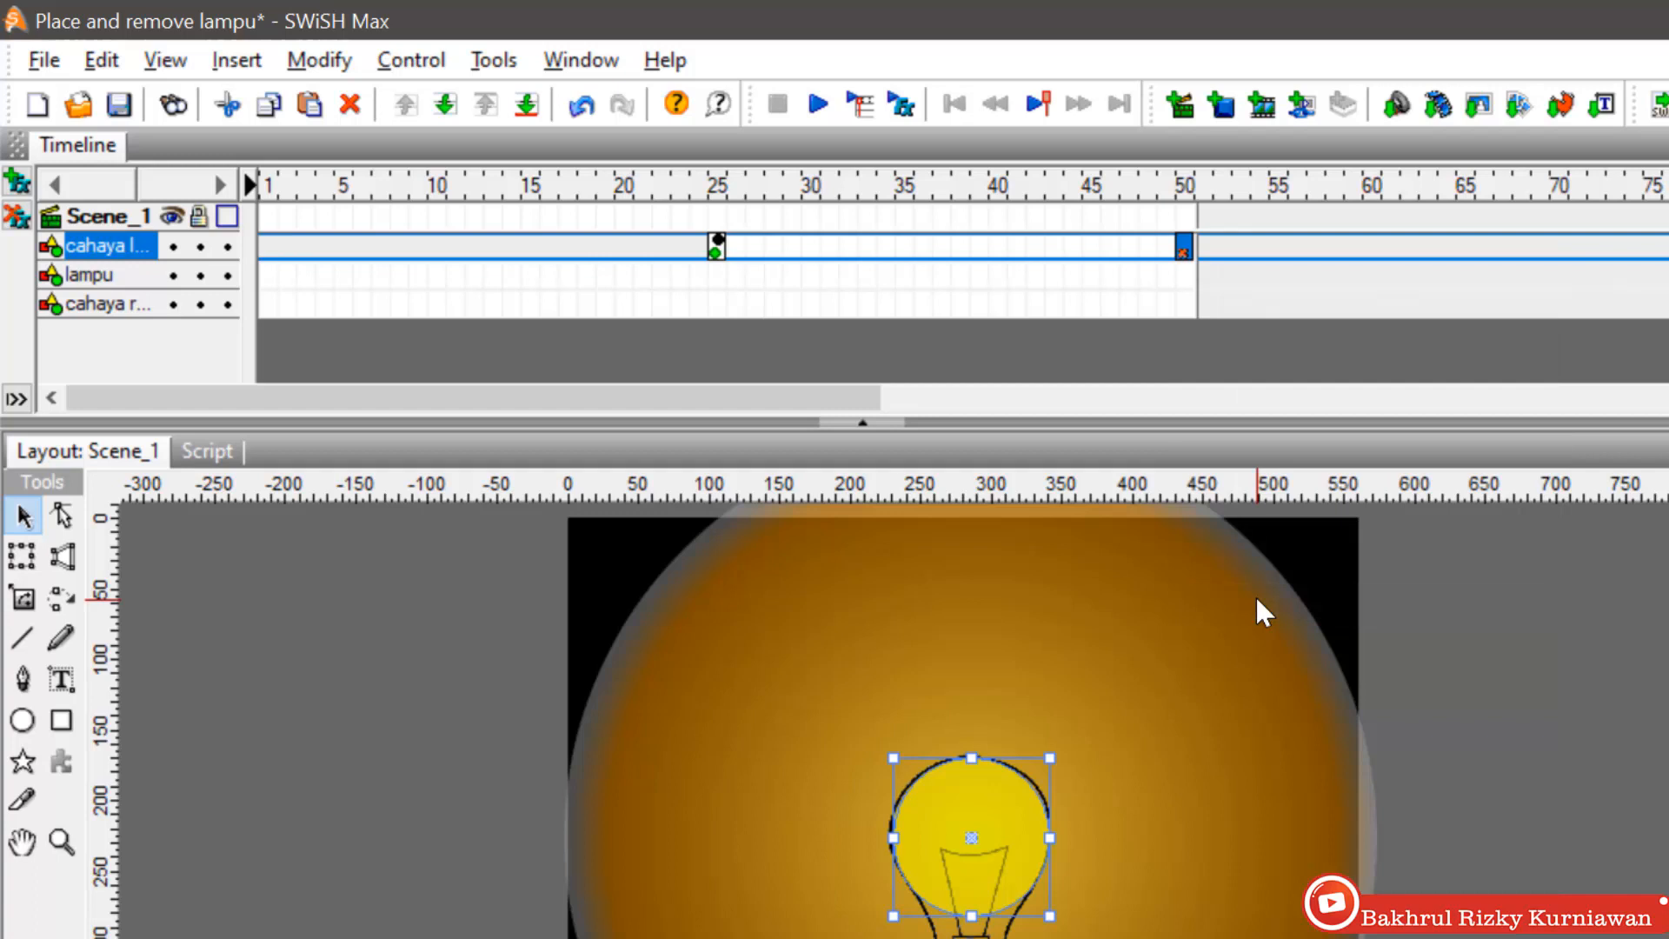
pyautogui.moveTo(837, 399); pyautogui.dragTo(1211, 398)
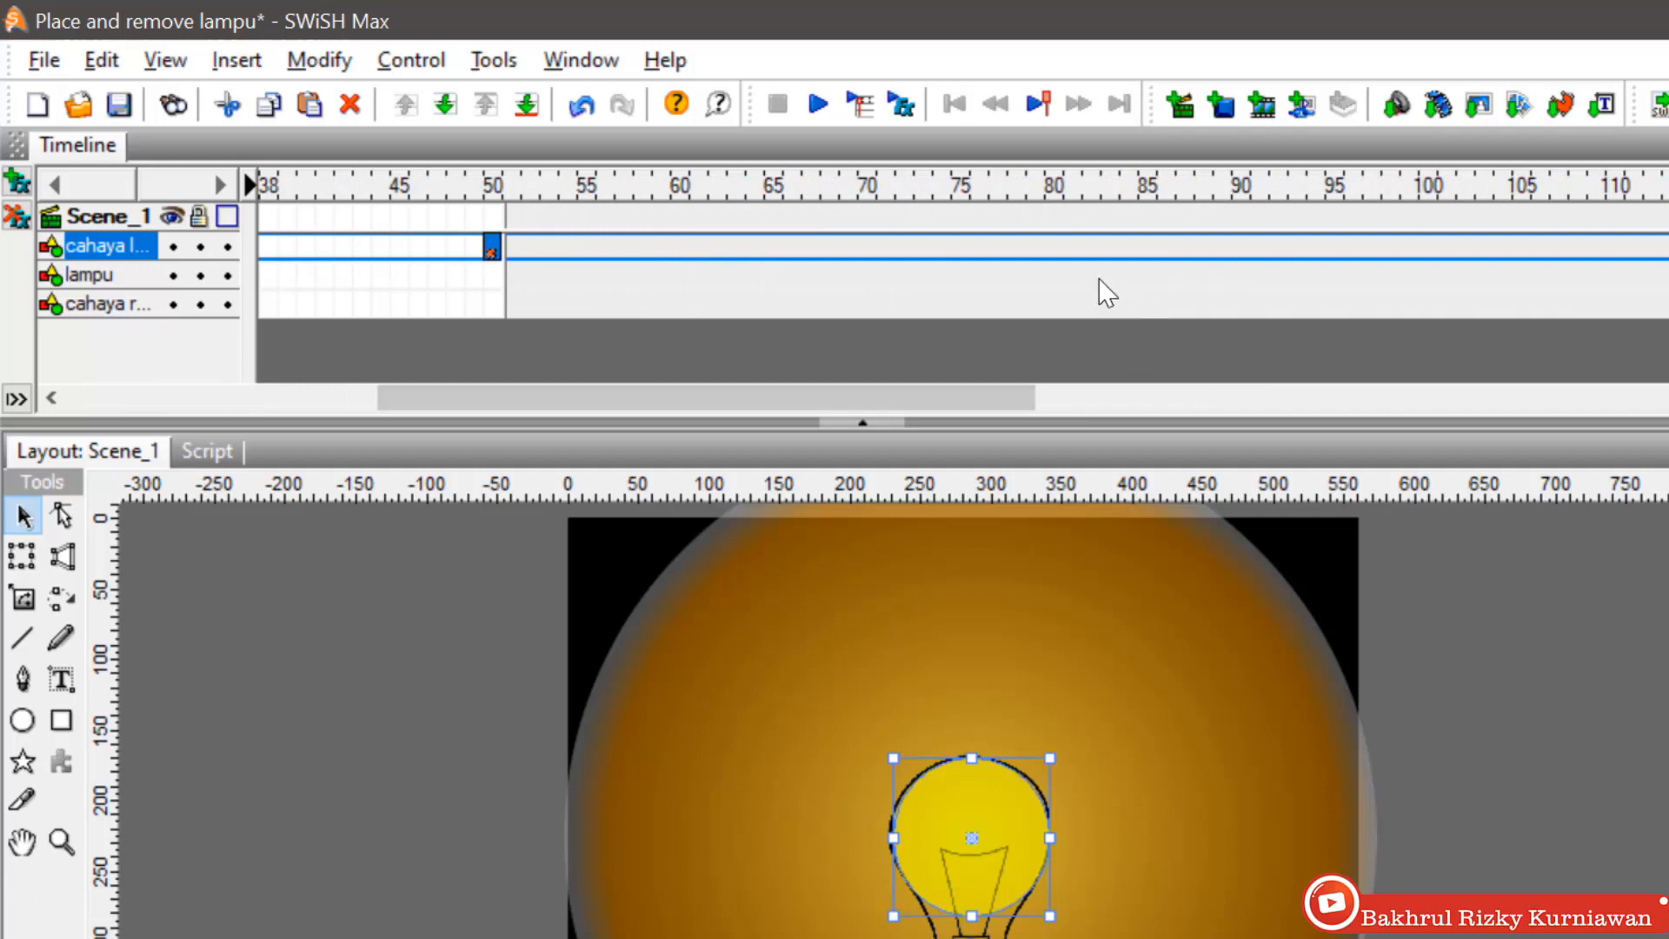
pyautogui.rightClick(957, 245)
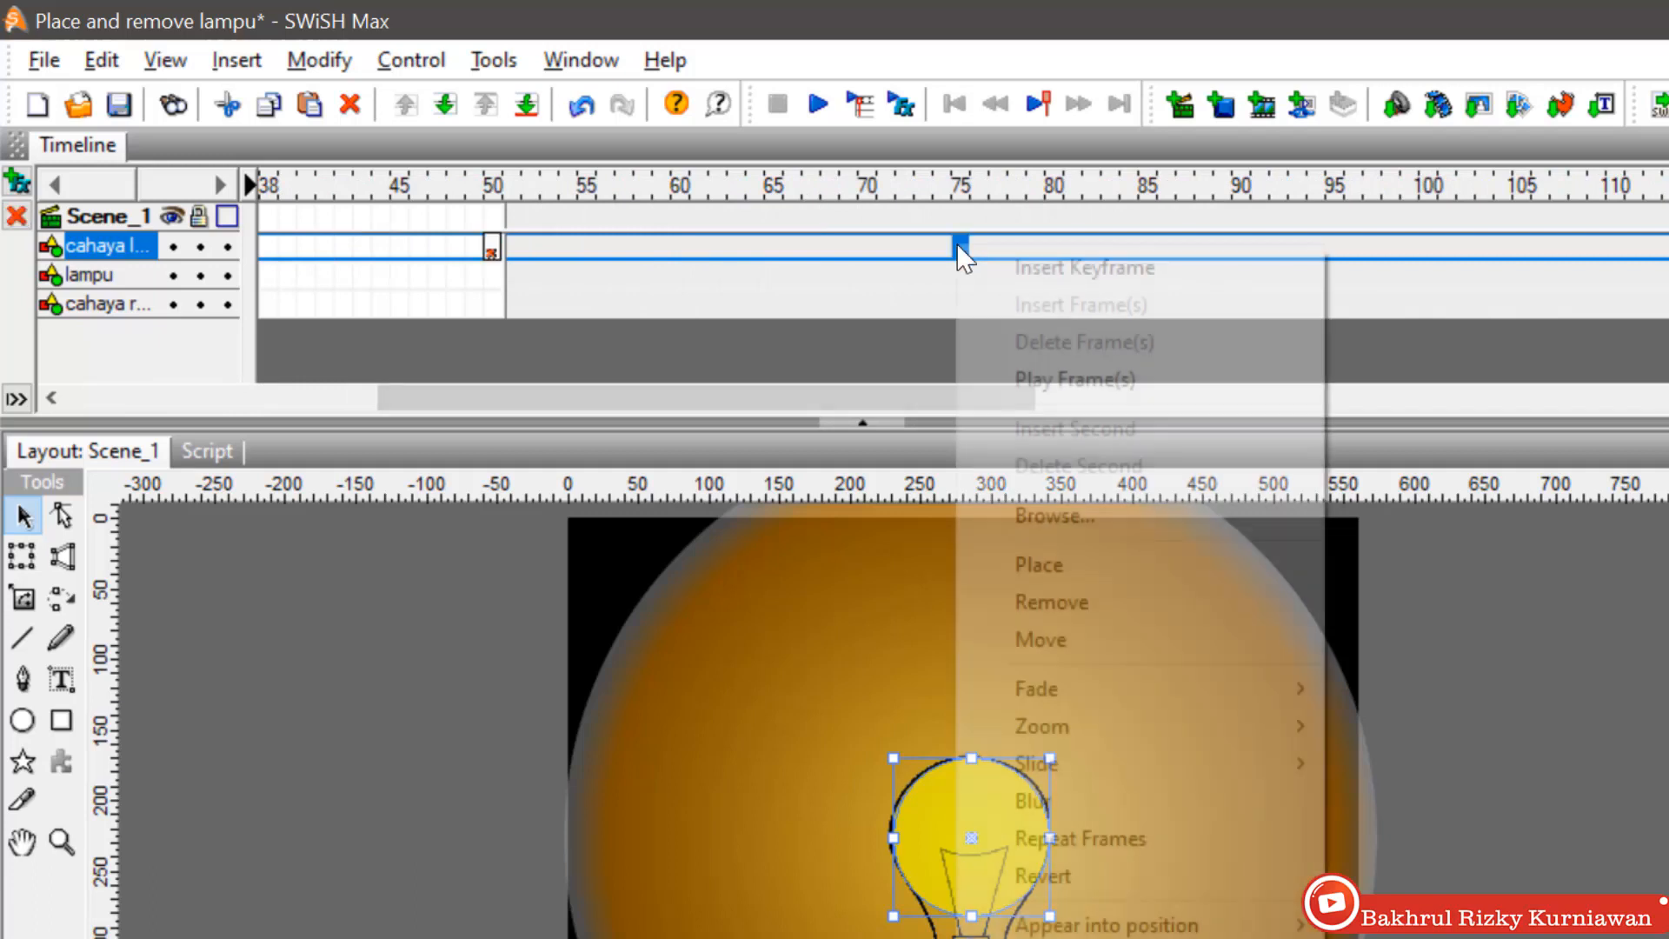
pyautogui.click(1101, 567)
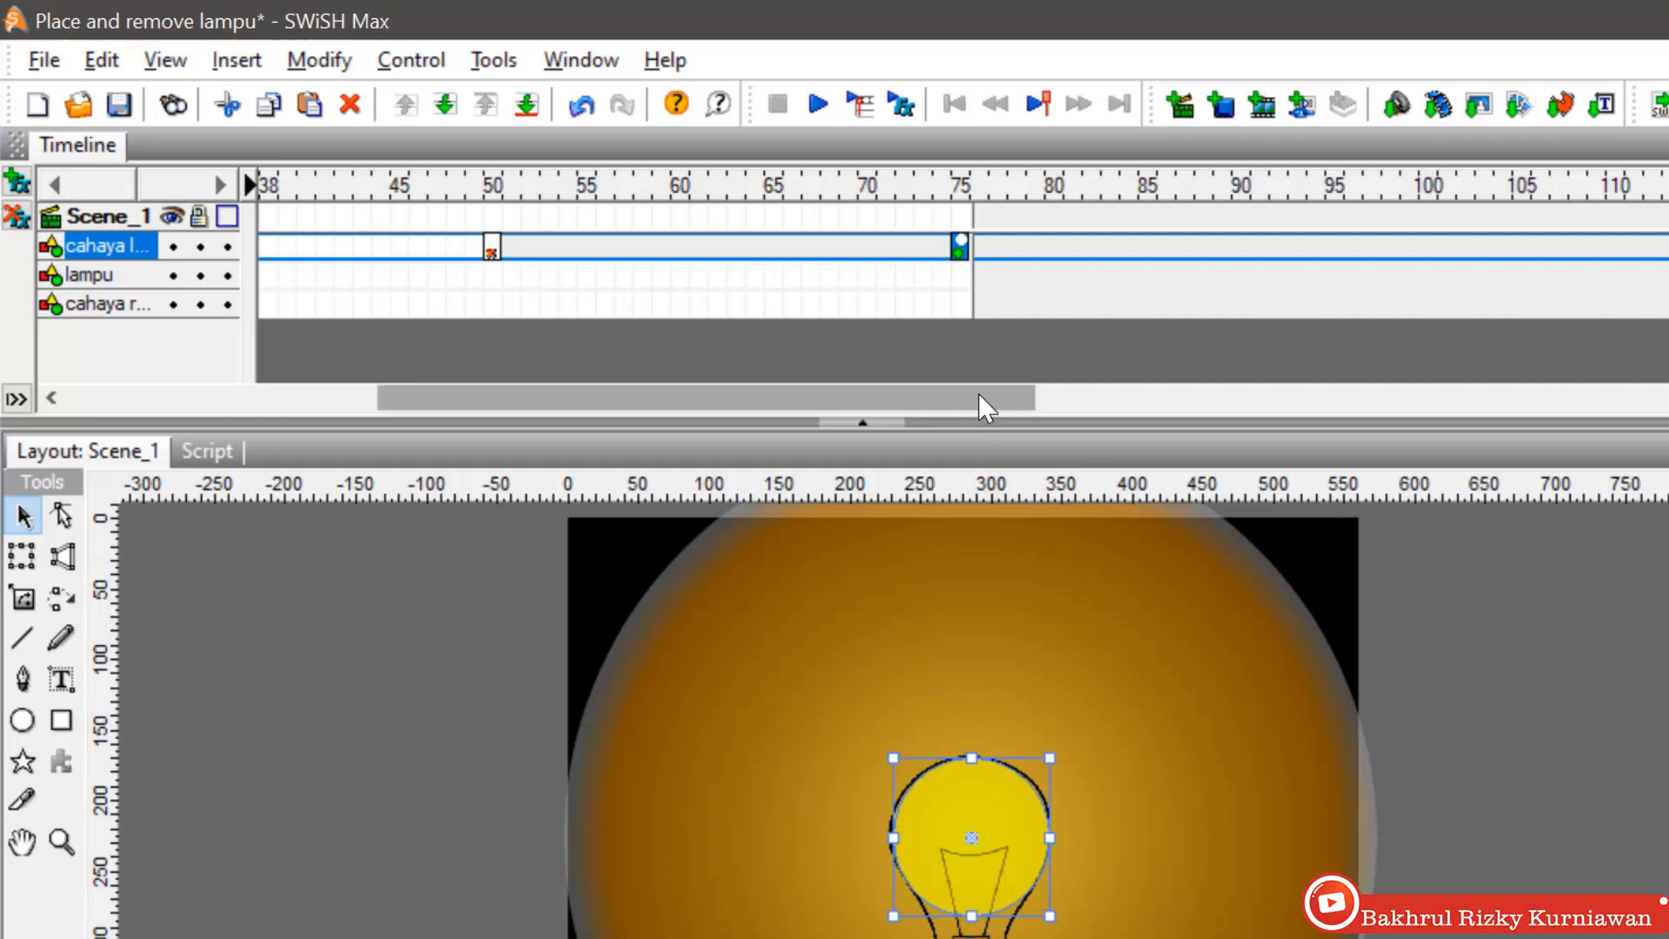
# Add a Remove effect for the "cahaya lampu" shape at frame 100.
pyautogui.moveTo(978, 393); pyautogui.dragTo(1158, 389)
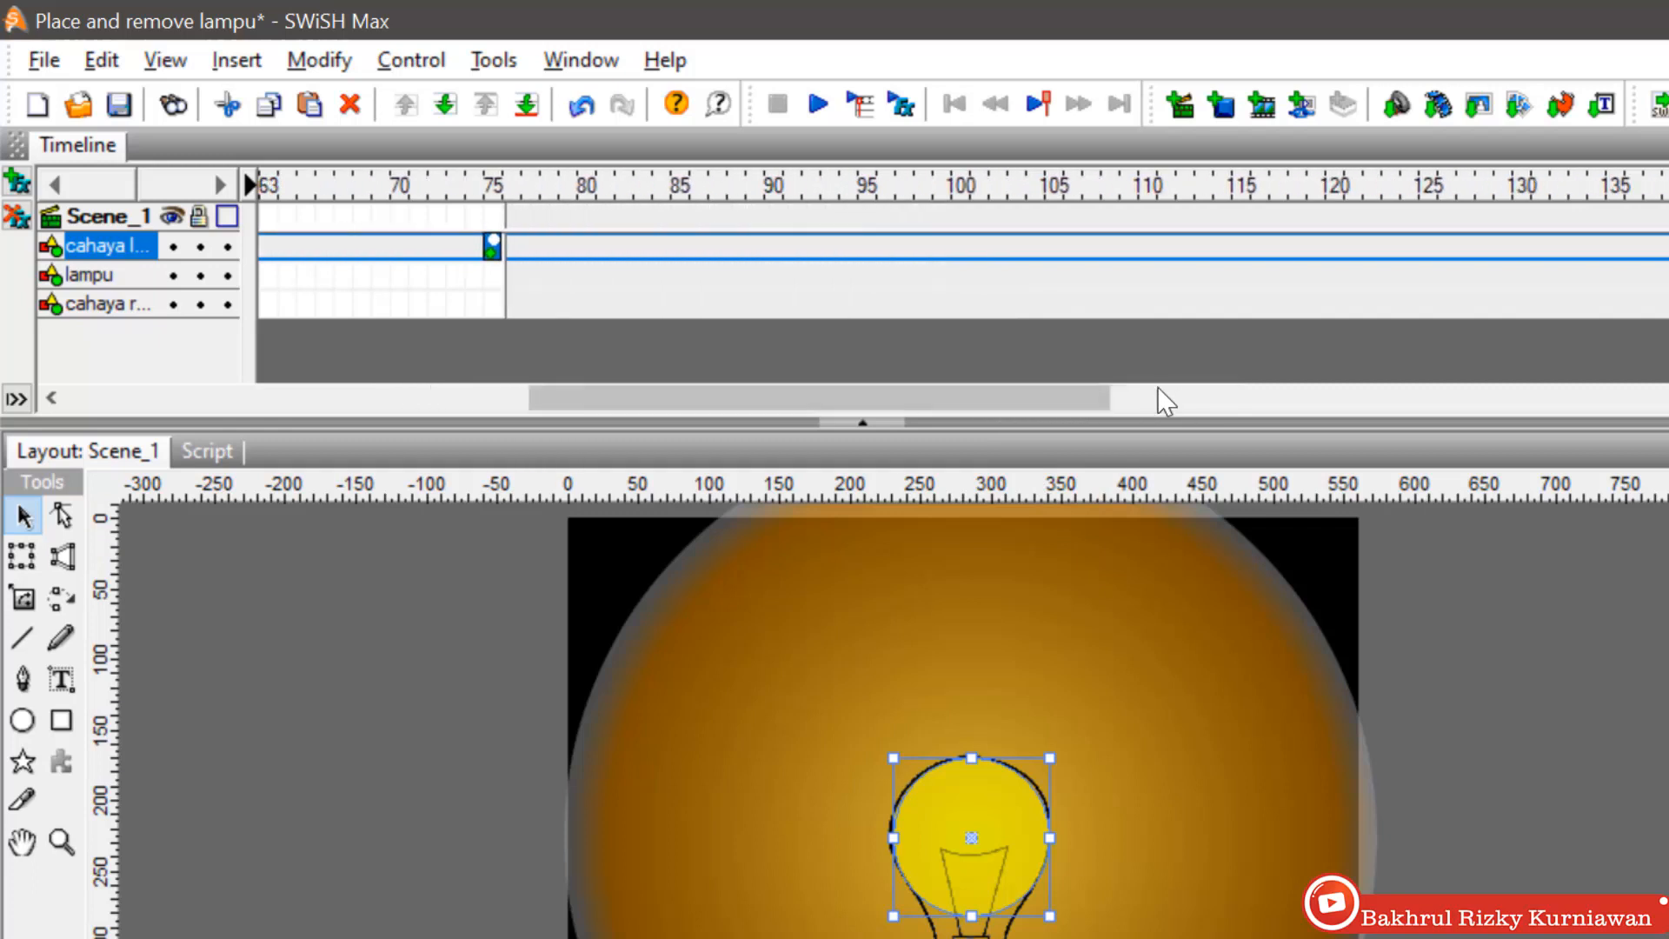
pyautogui.click(960, 251)
pyautogui.rightClick(960, 248)
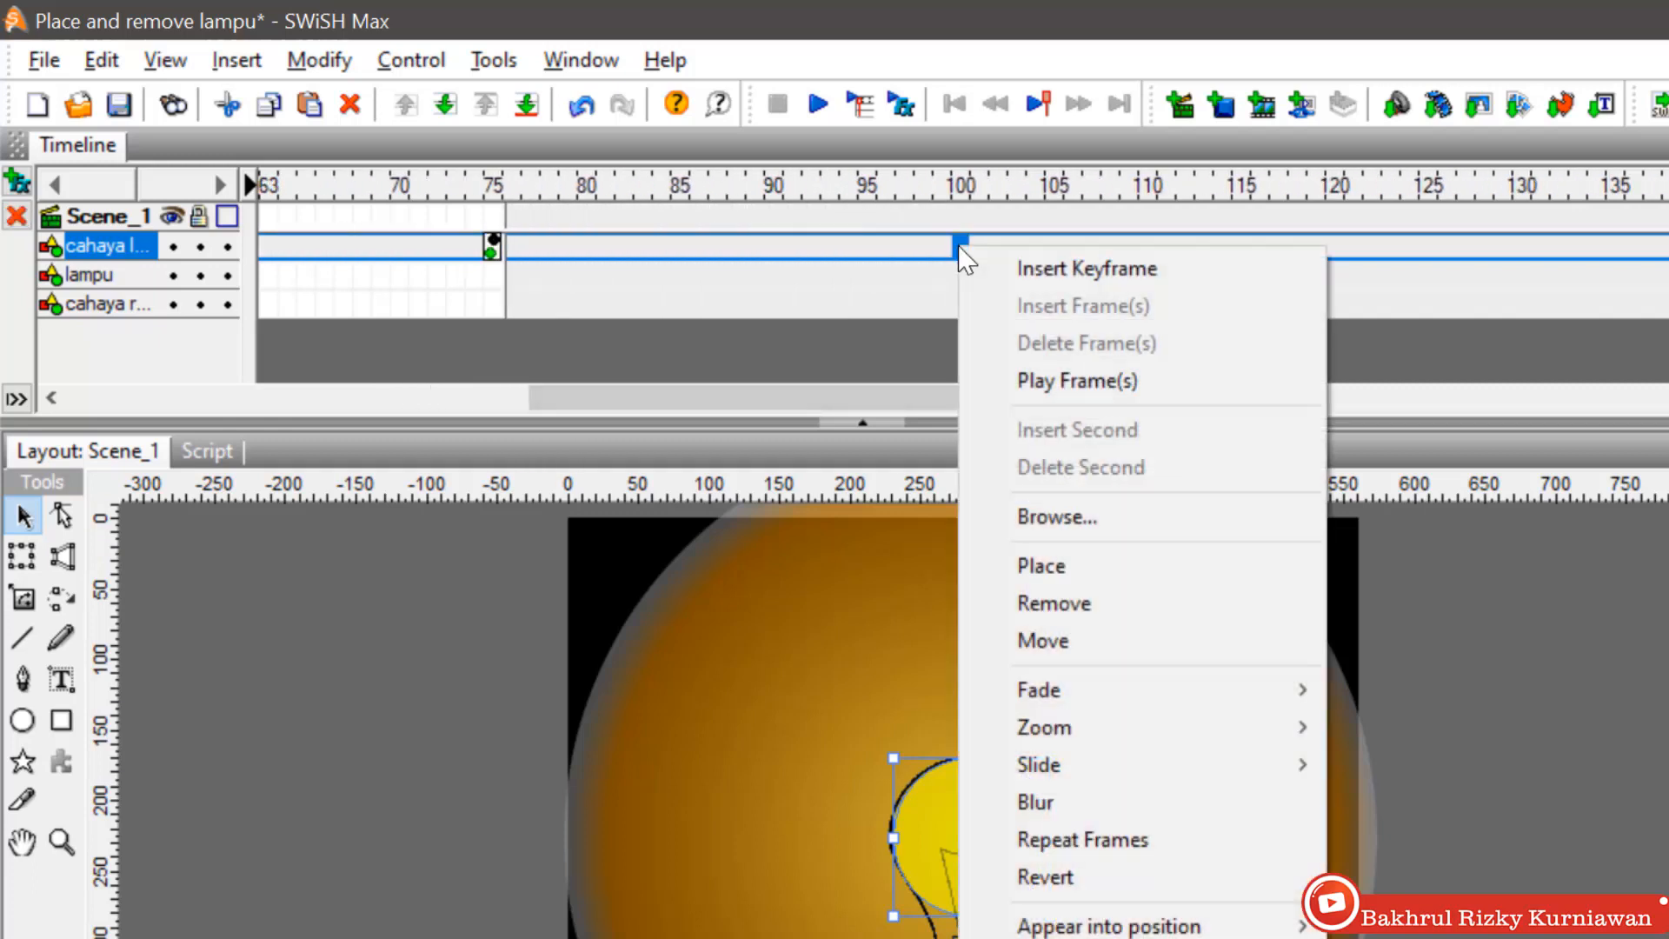
pyautogui.click(1085, 603)
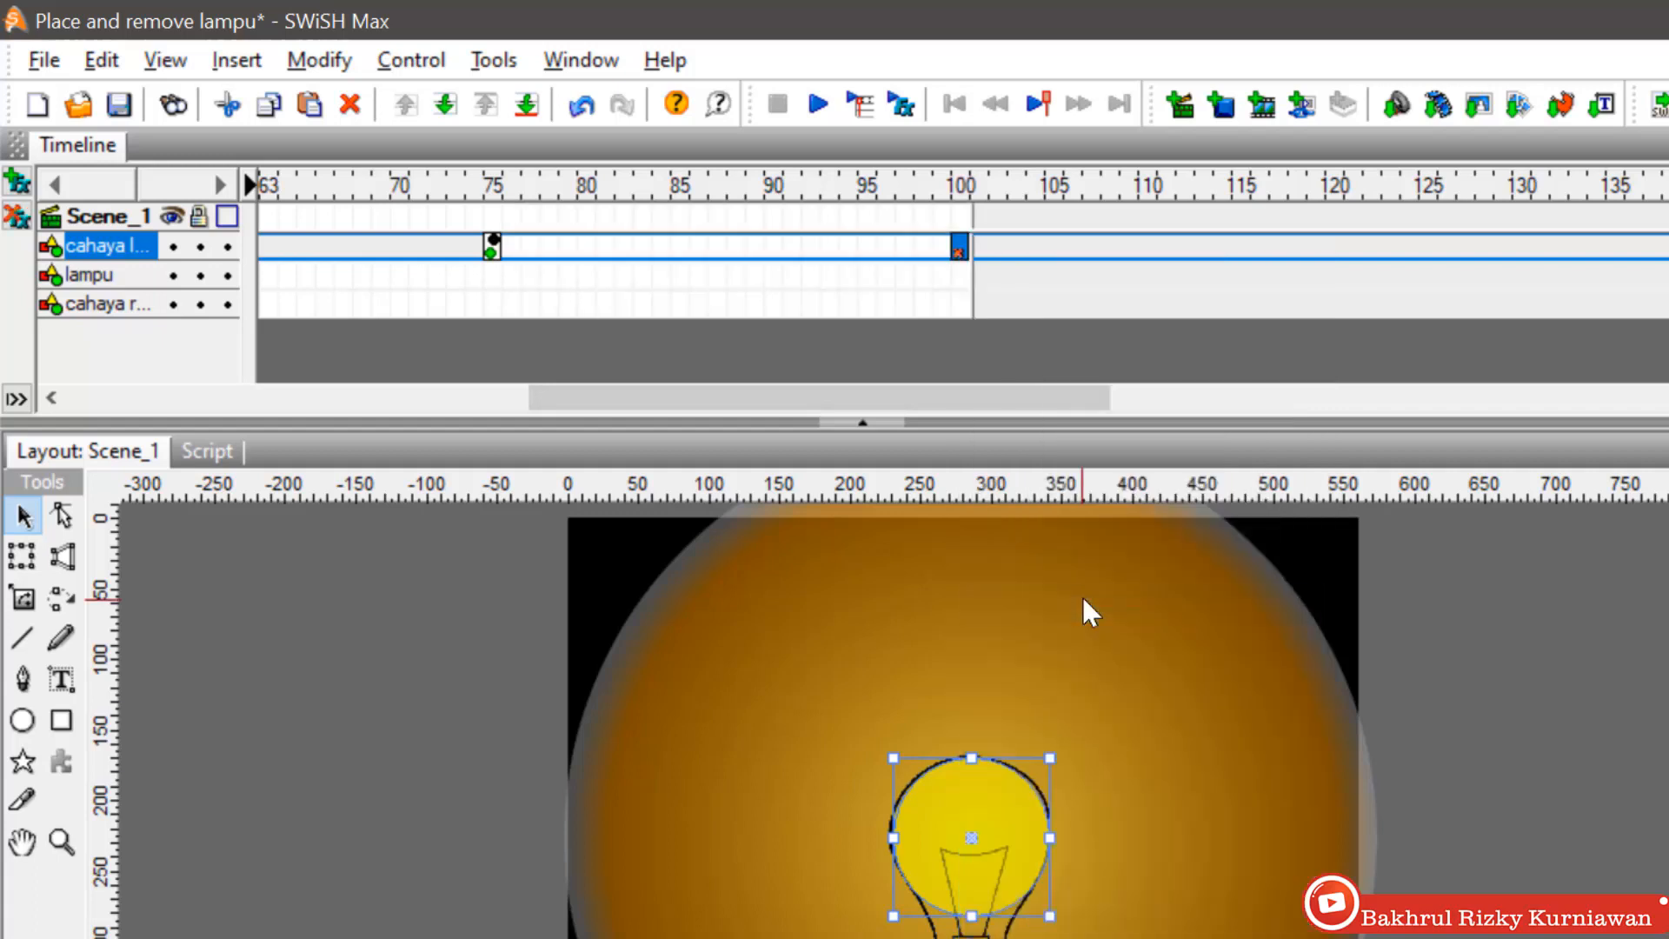
# Test the movie as SWF in Flash Player to review the bulb light effects, then close the player.
pyautogui.moveTo(1000, 404); pyautogui.dragTo(301, 372)
pyautogui.click(114, 686)
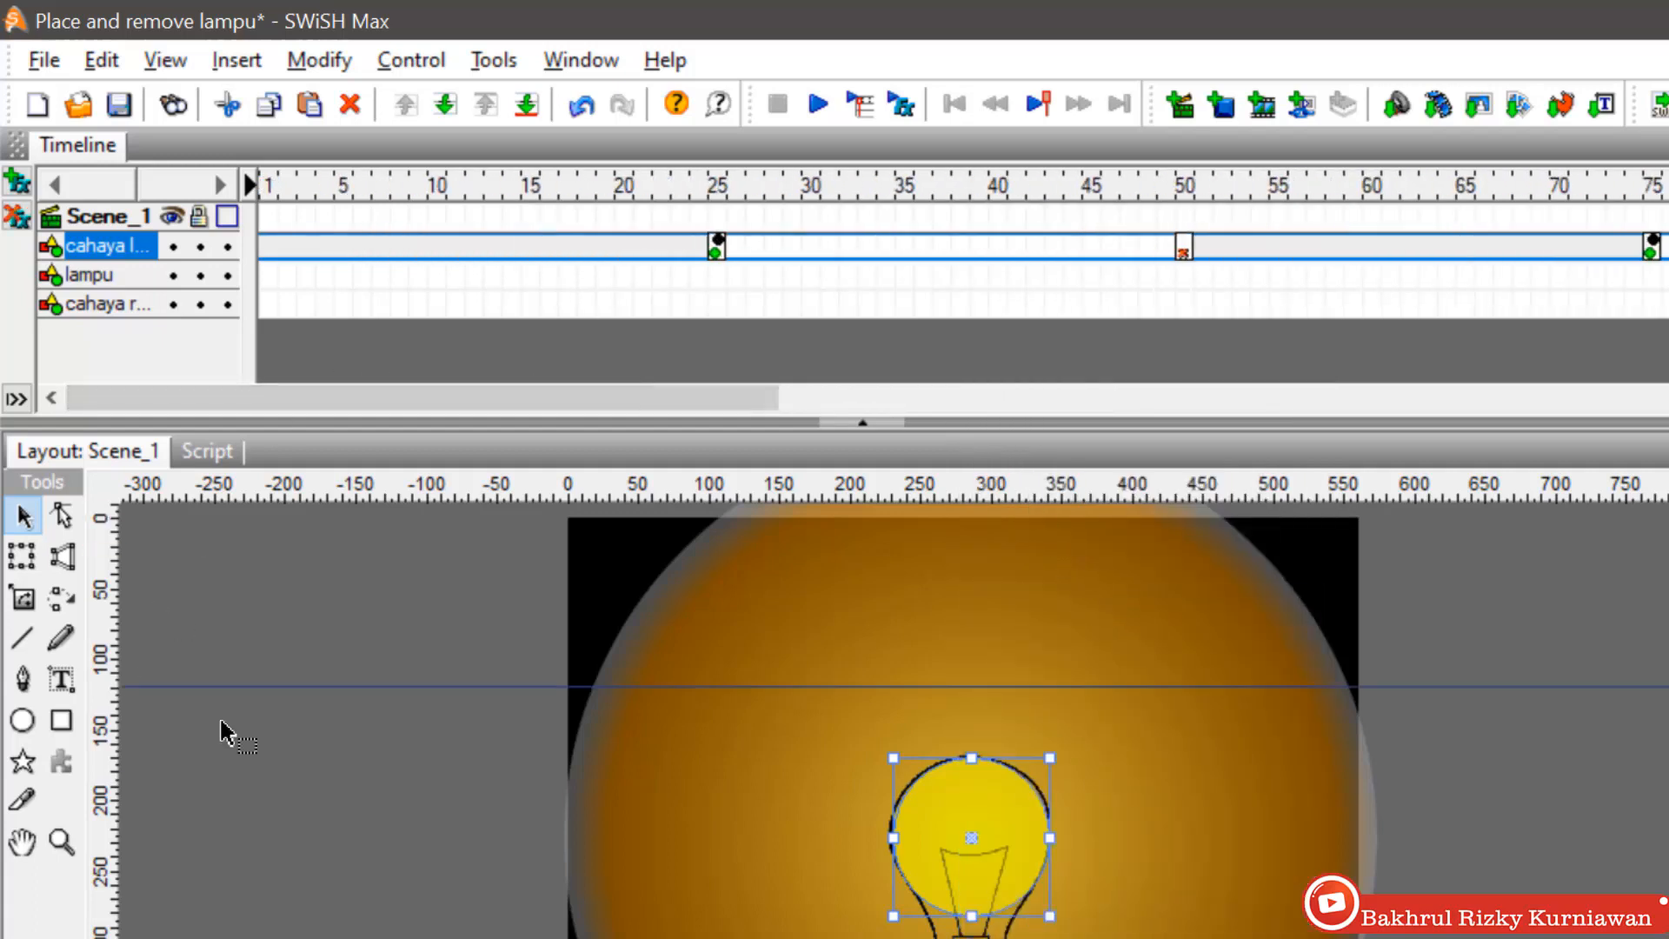
pyautogui.moveTo(239, 686); pyautogui.dragTo(280, 470)
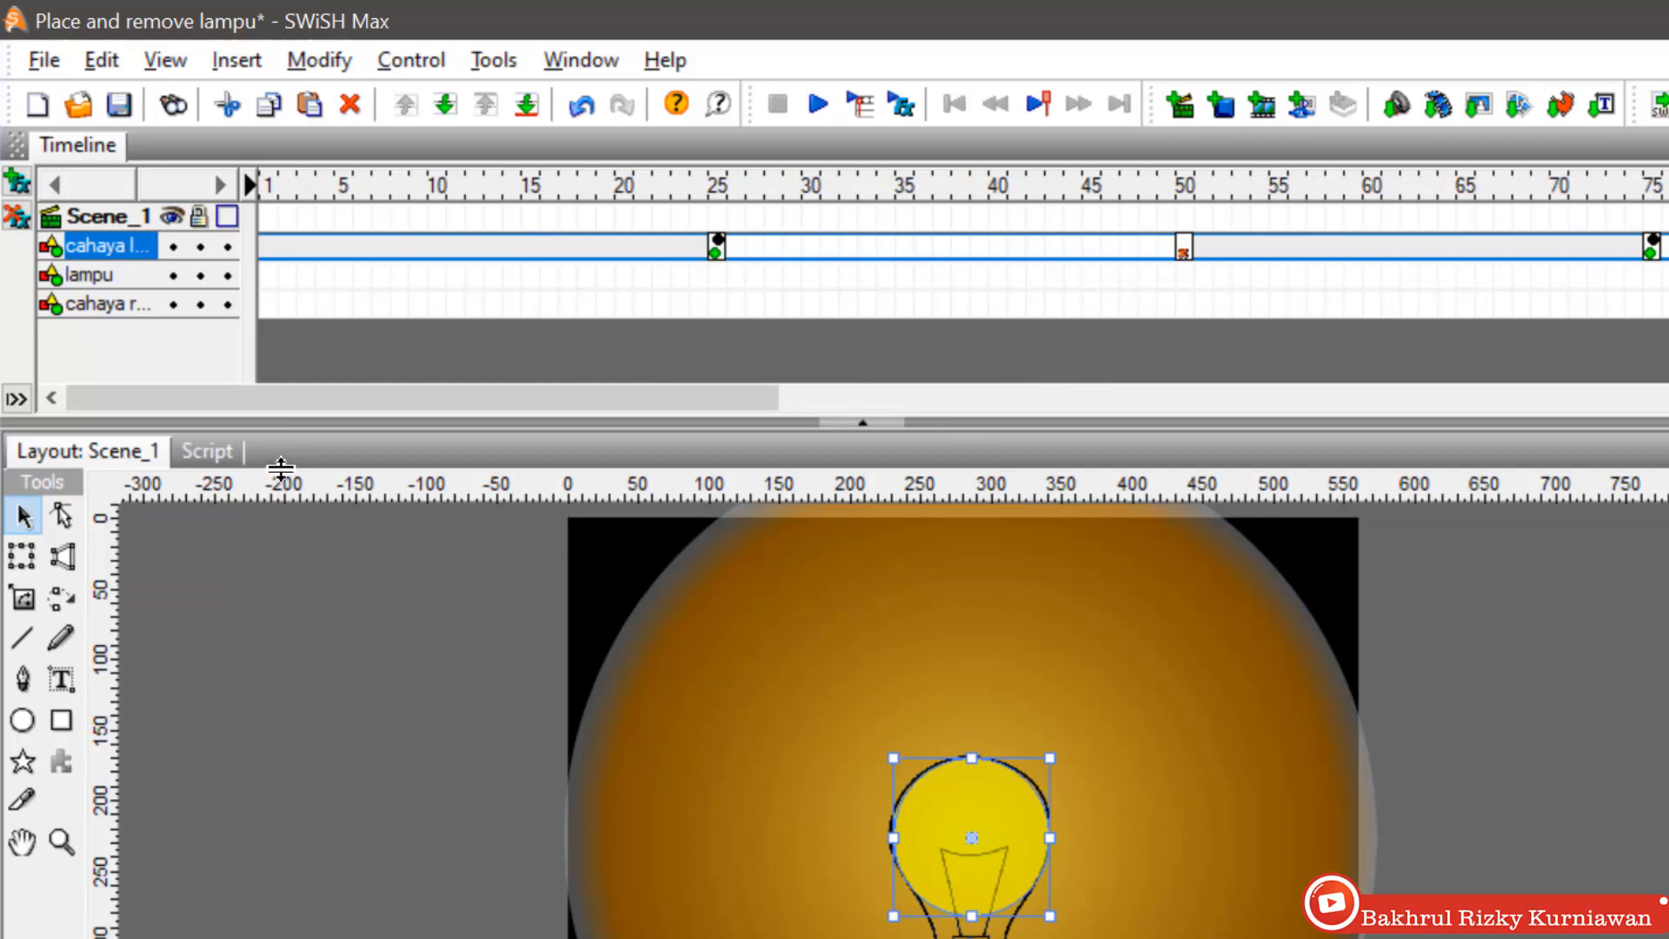
pyautogui.click(39, 61)
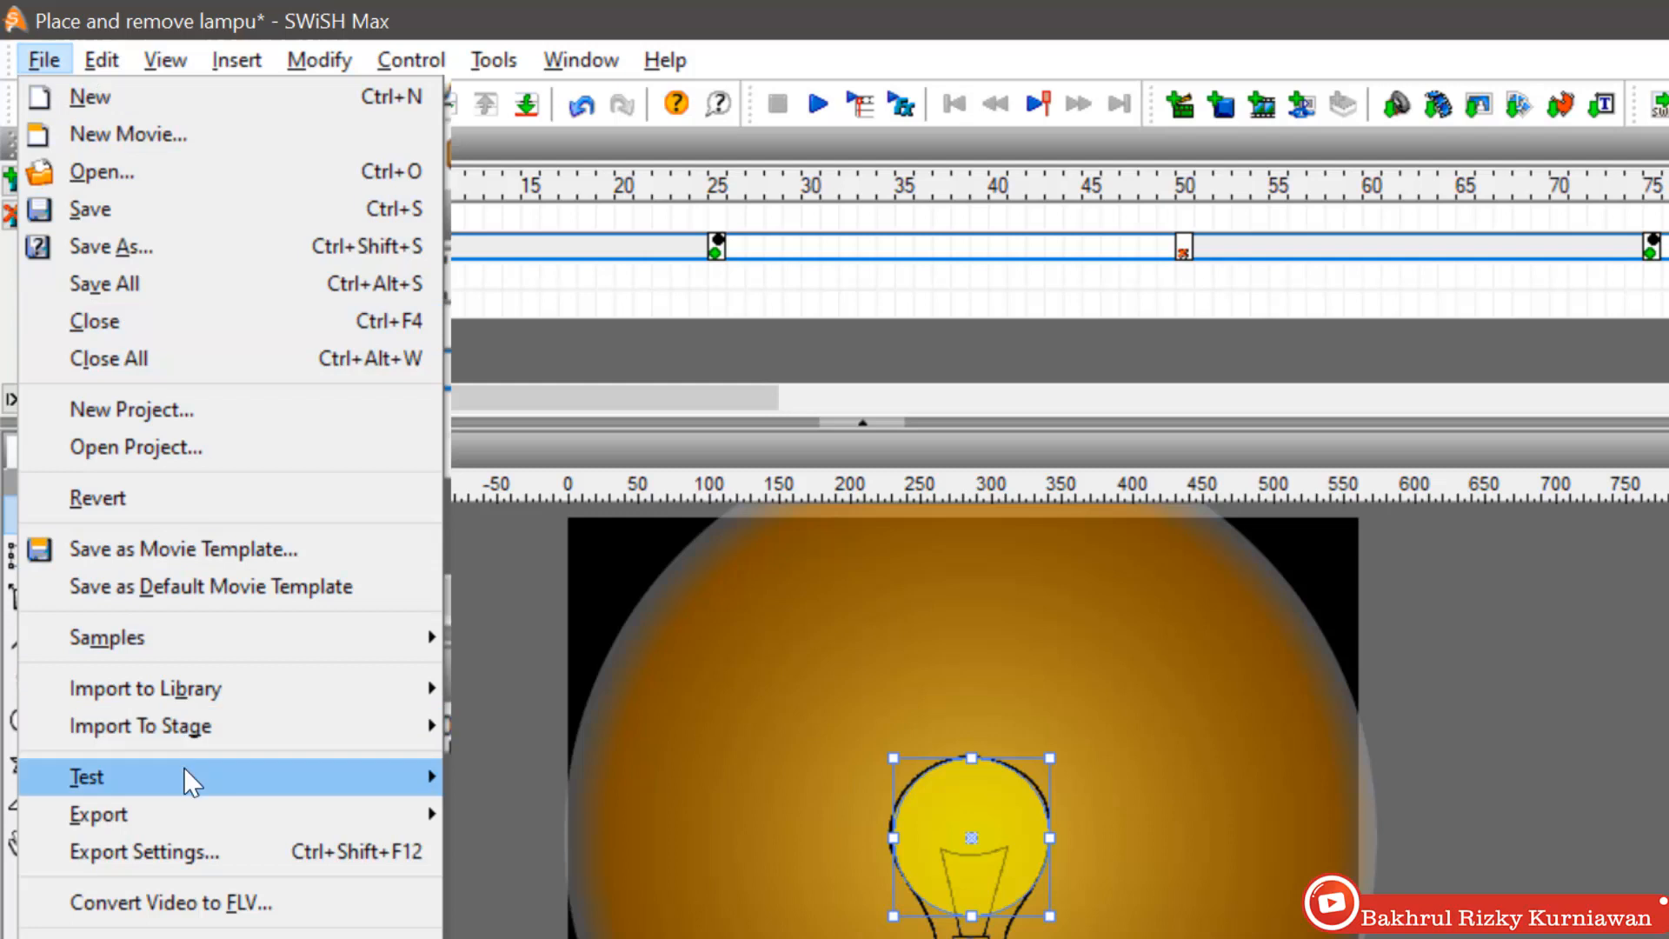
pyautogui.moveTo(184, 767)
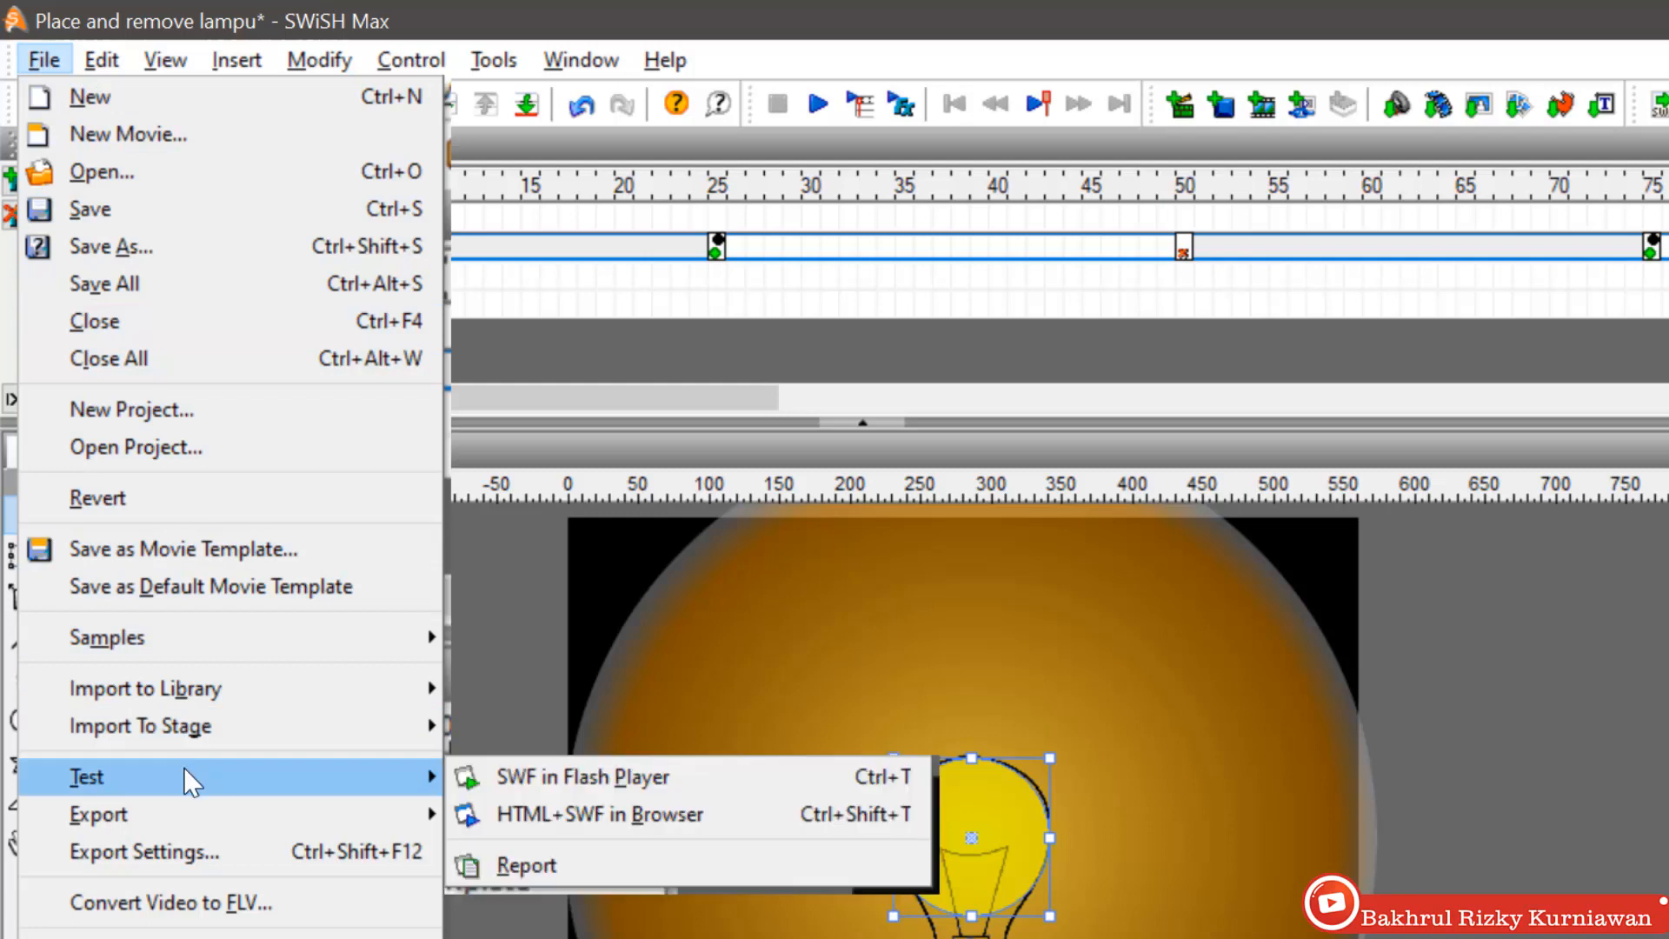
pyautogui.click(573, 789)
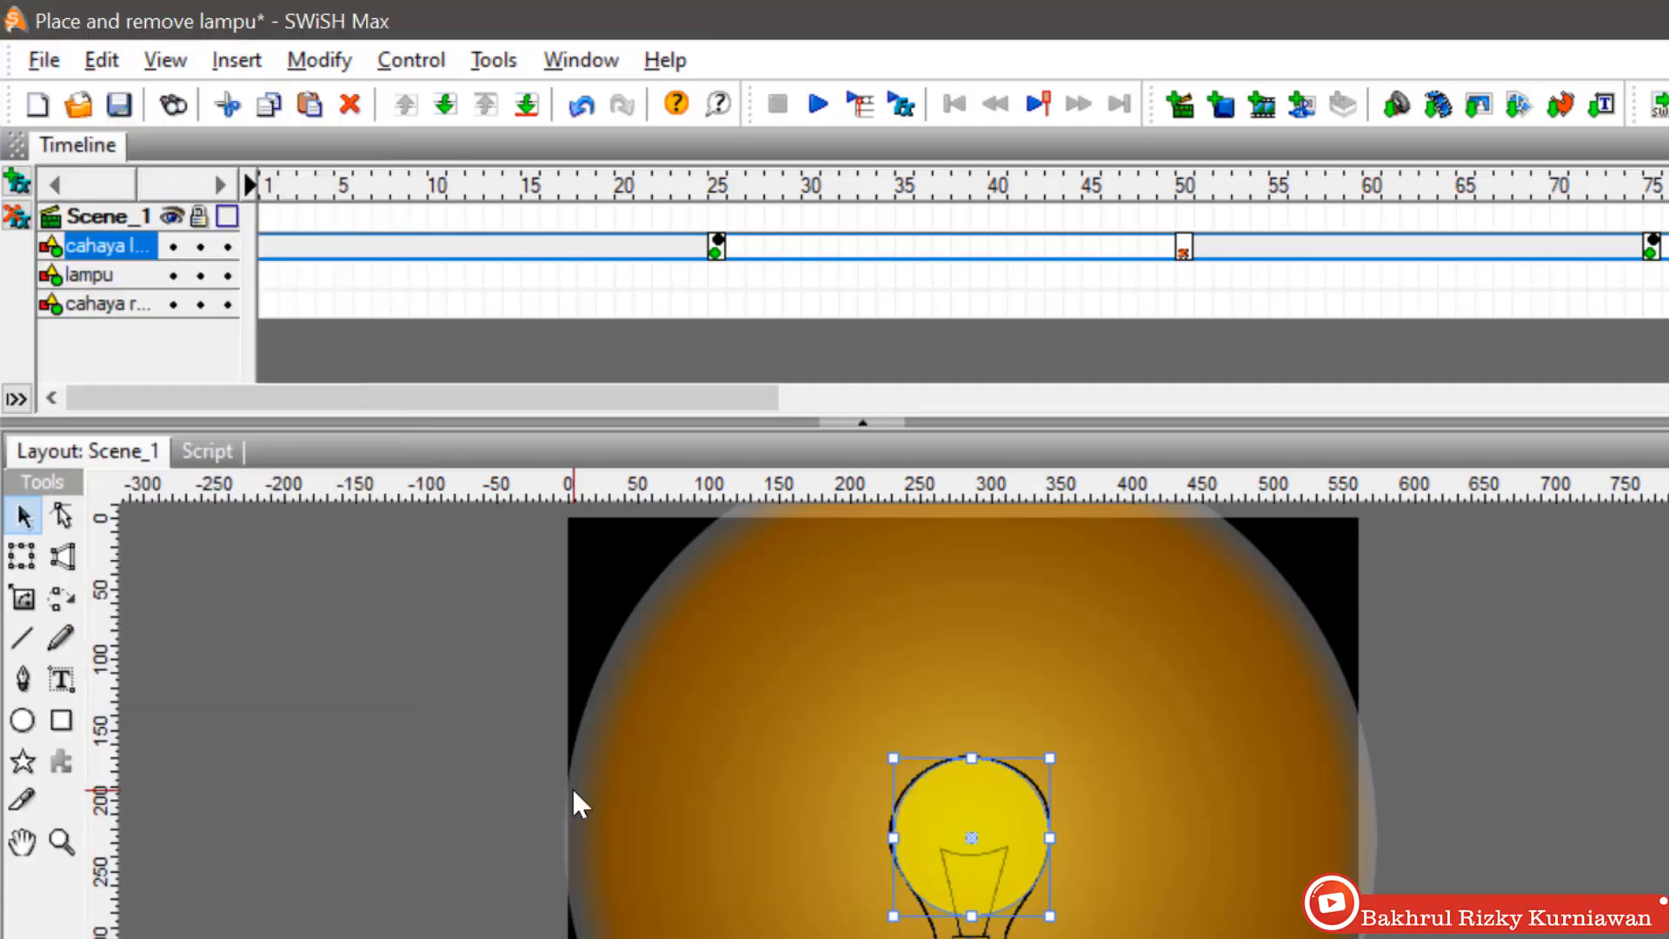
pyautogui.click(1104, 287)
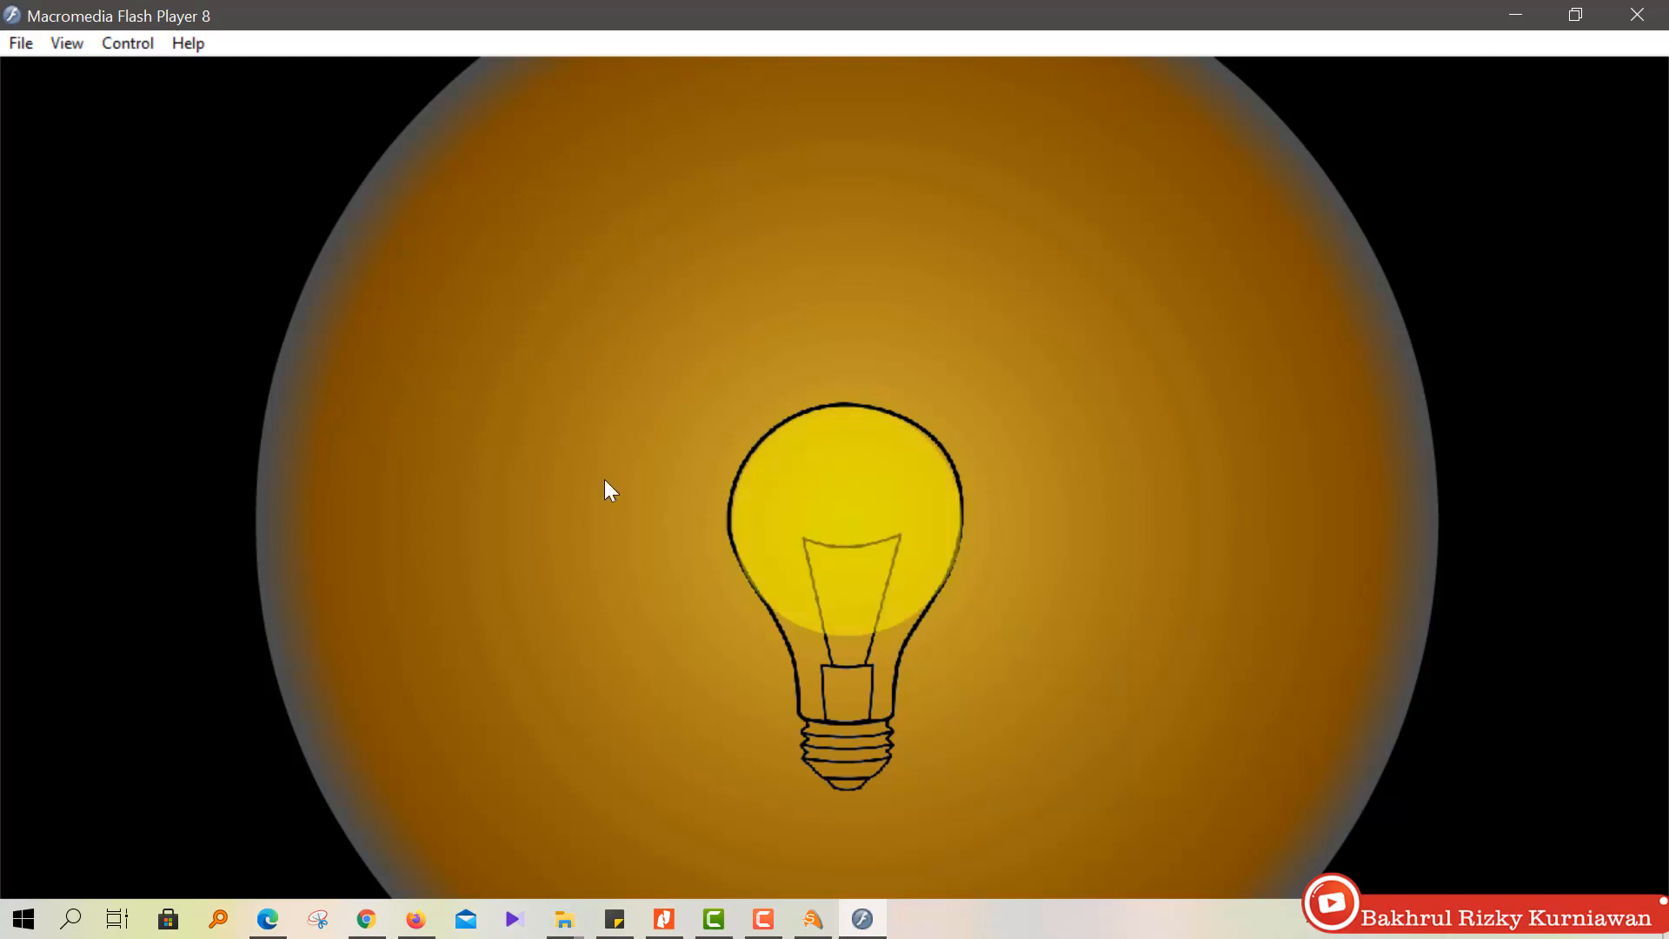
pyautogui.click(1628, 19)
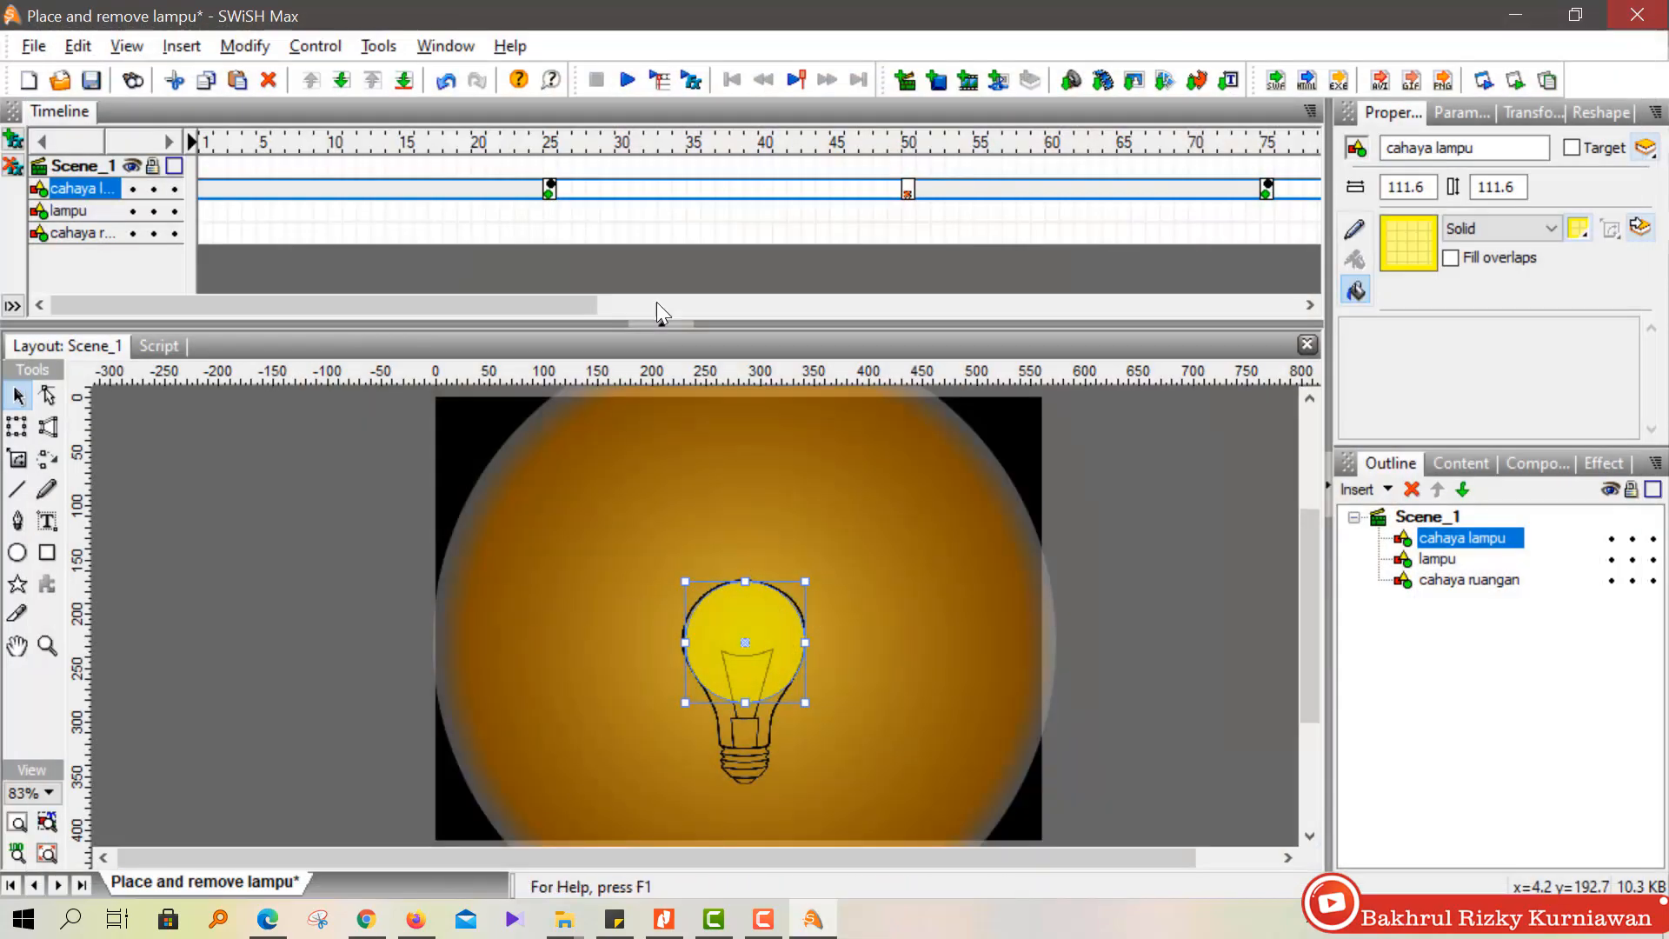
# Select the "cahaya ruangan" shape and add a Remove effect for it at frame 25.
pyautogui.click(852, 504)
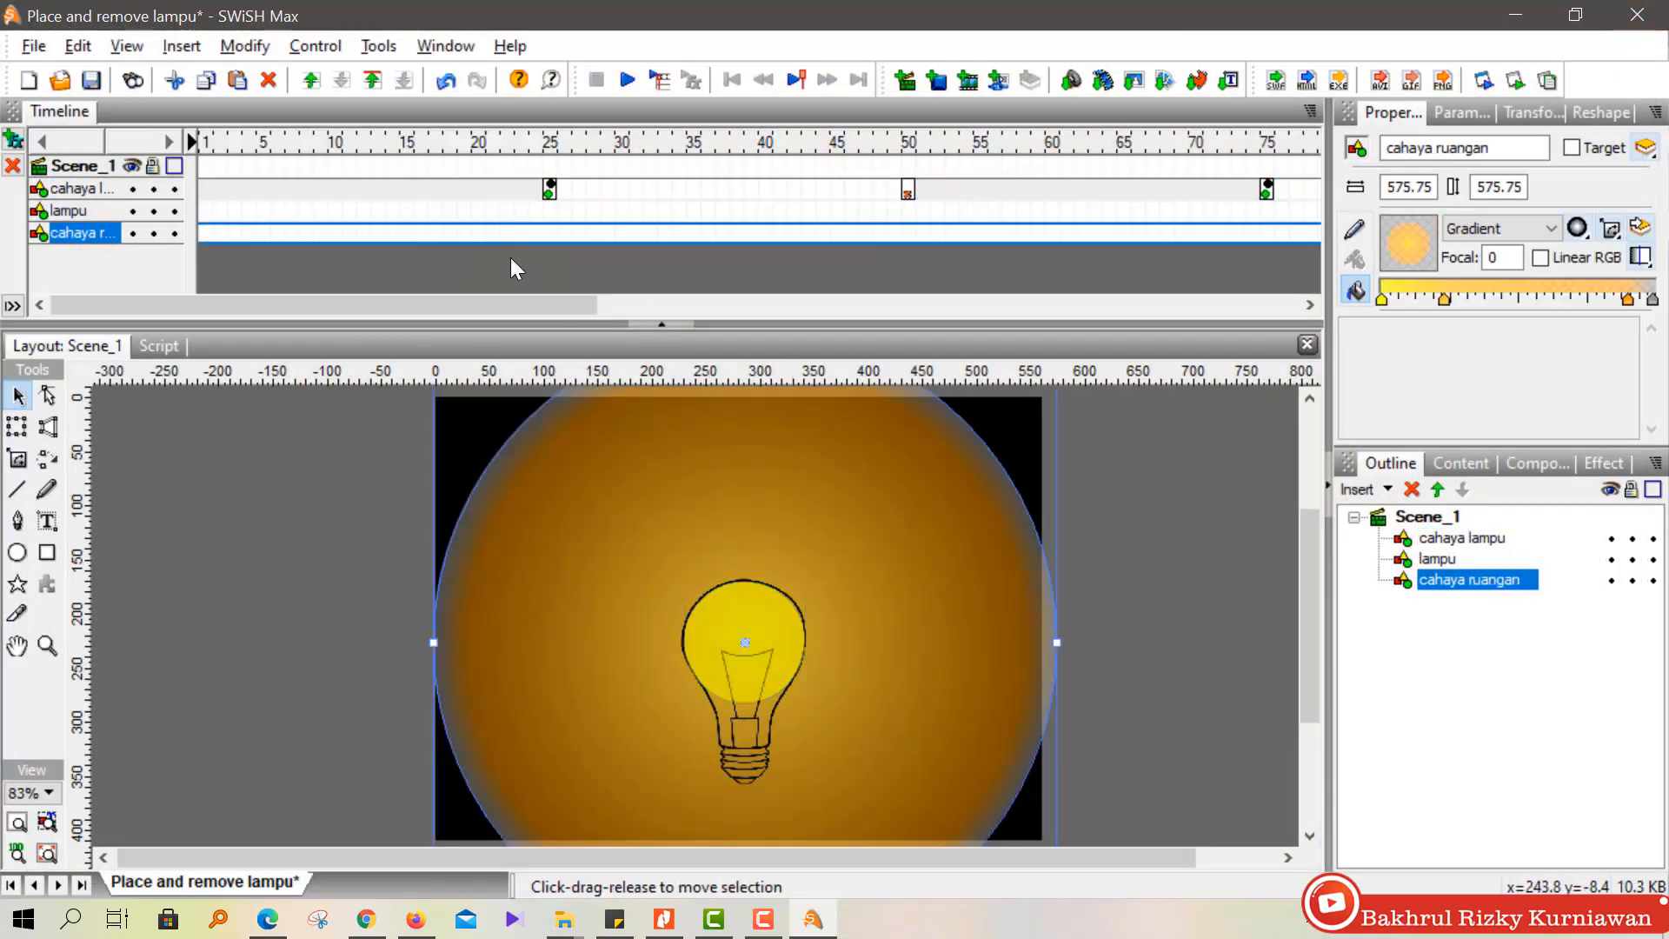
pyautogui.rightClick(550, 232)
pyautogui.click(655, 470)
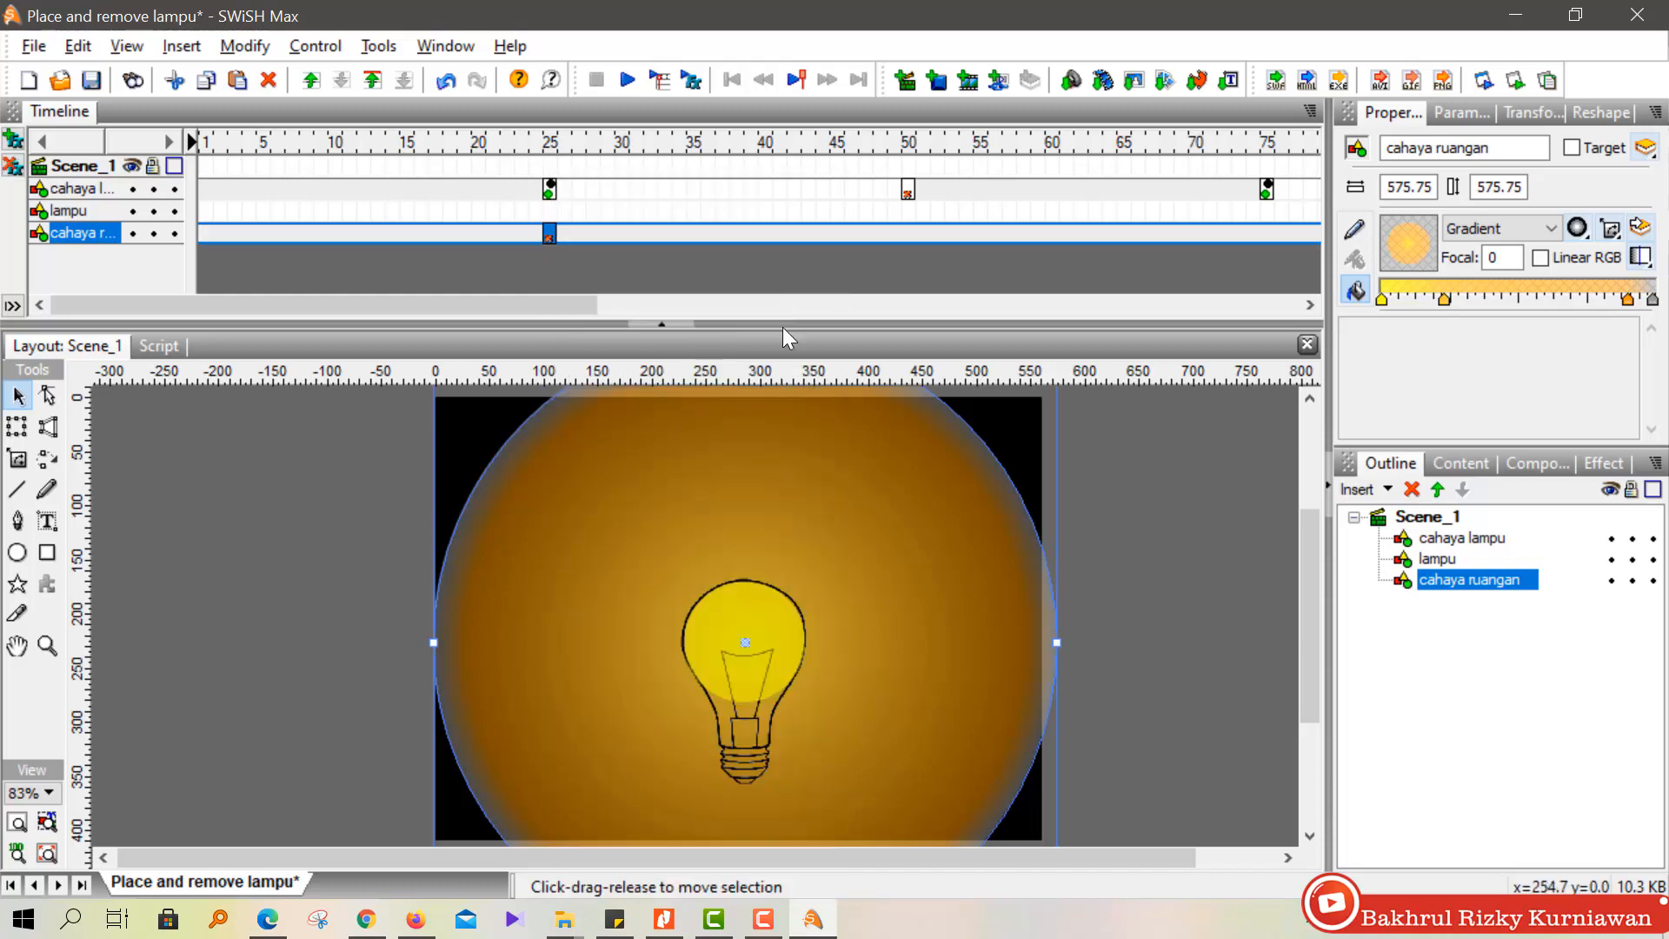
# Add a Remove effect for "cahaya ruangan" at frame 50 and a Place effect at frame 75.
pyautogui.rightClick(909, 234)
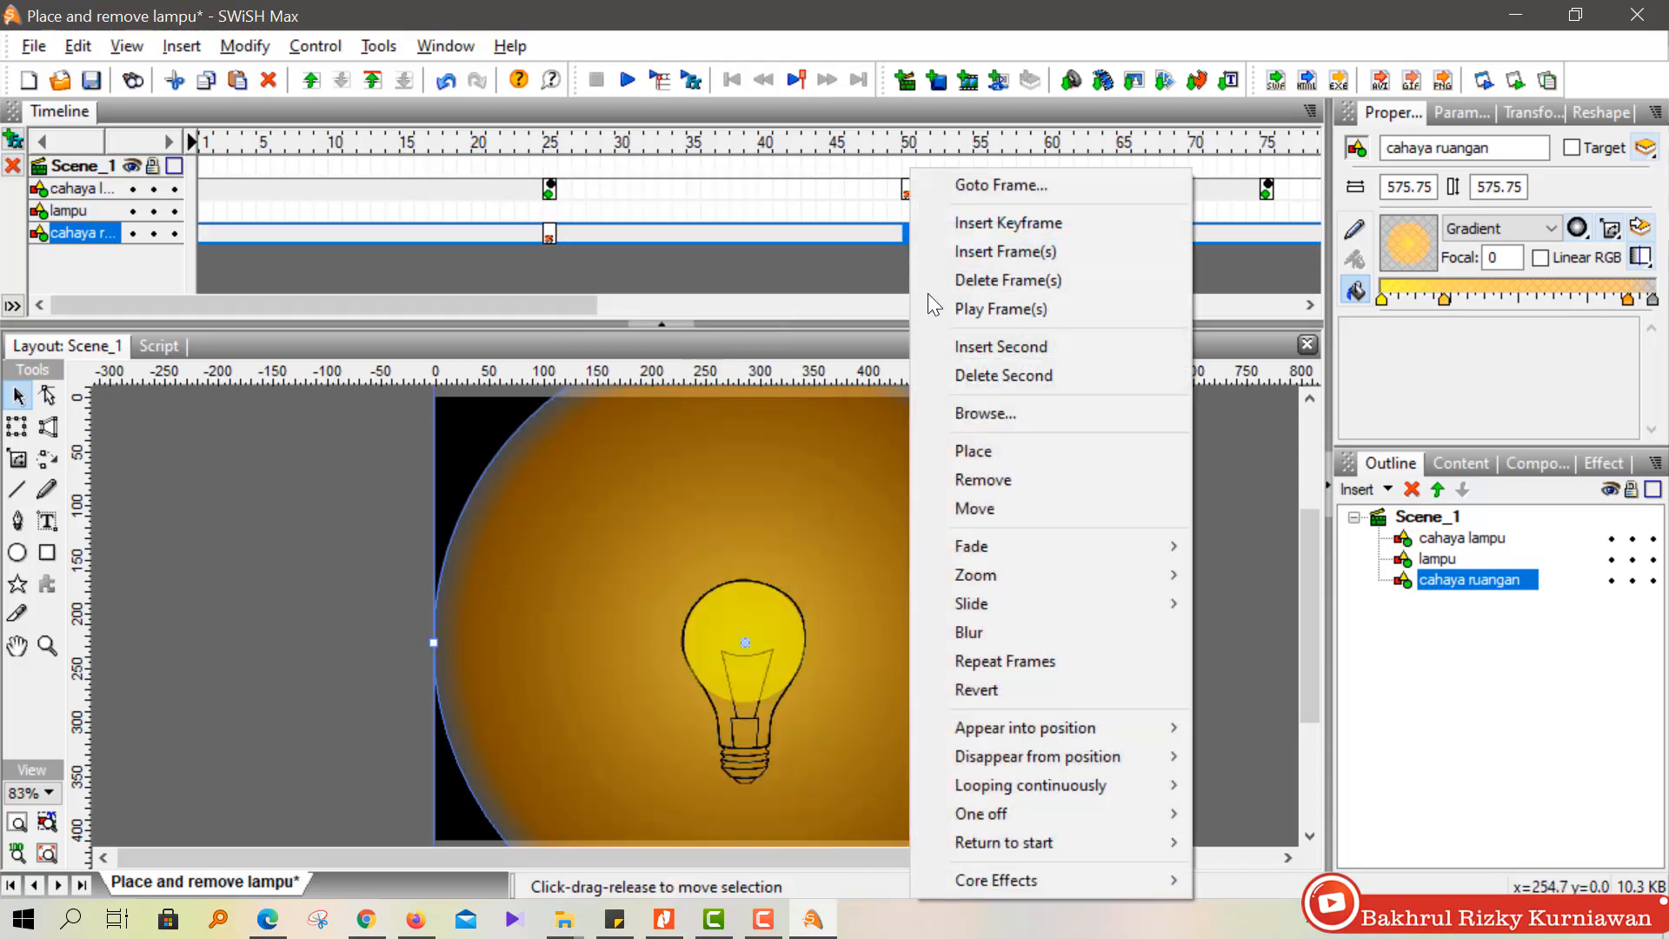
pyautogui.click(991, 476)
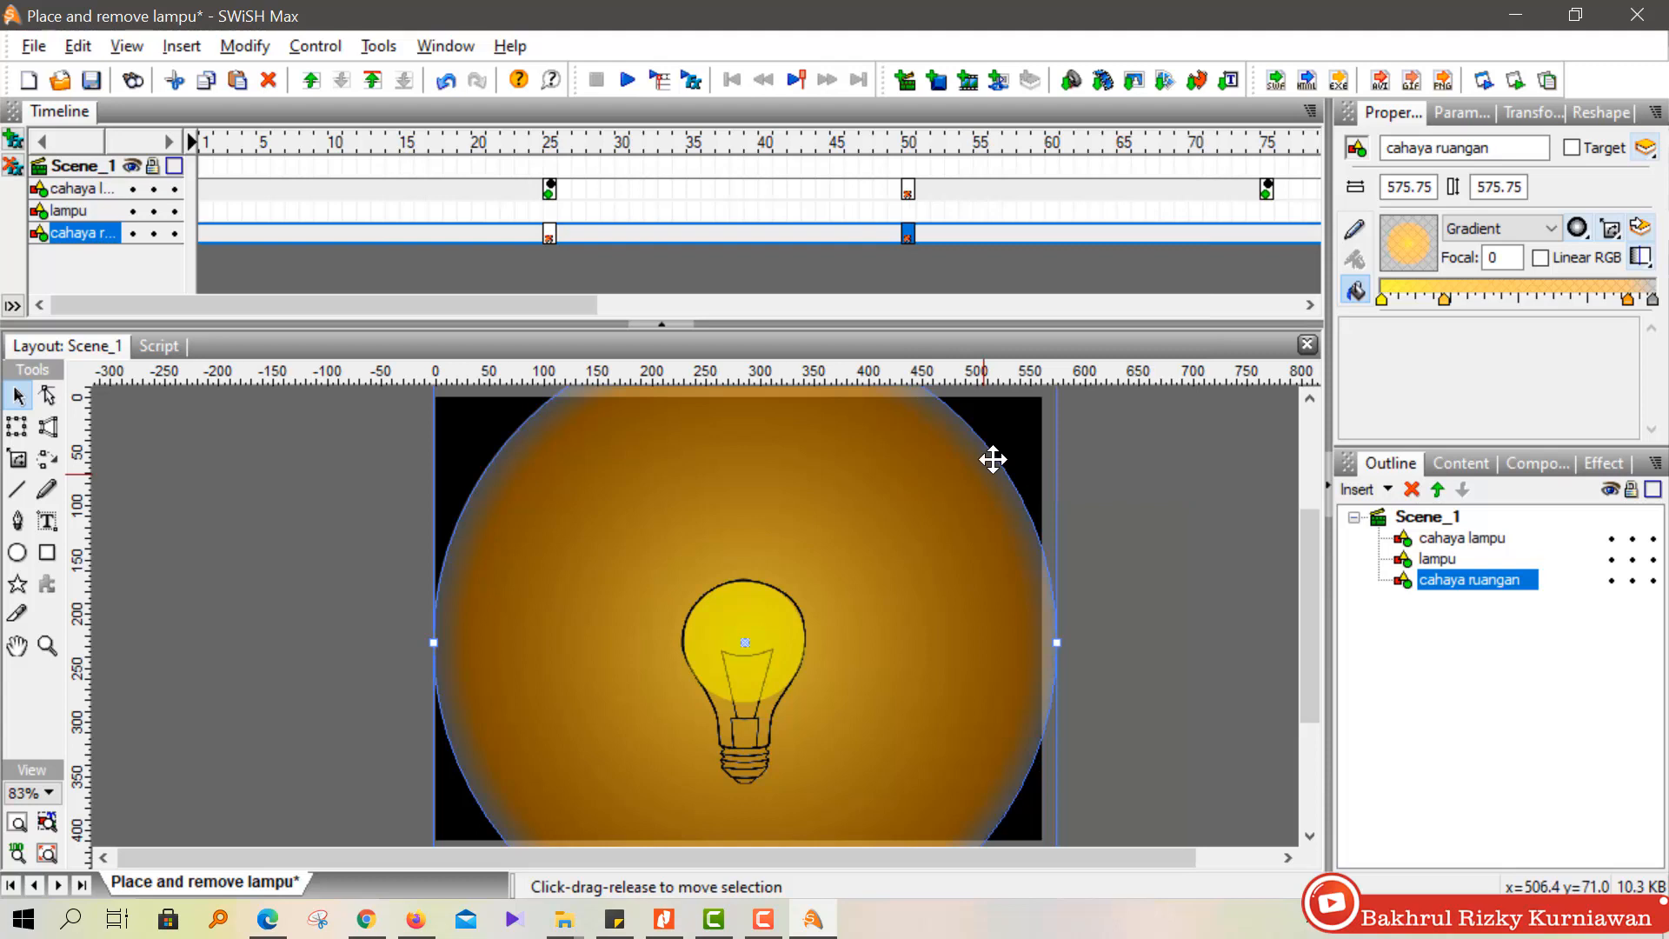
pyautogui.rightClick(1264, 232)
pyautogui.click(1308, 450)
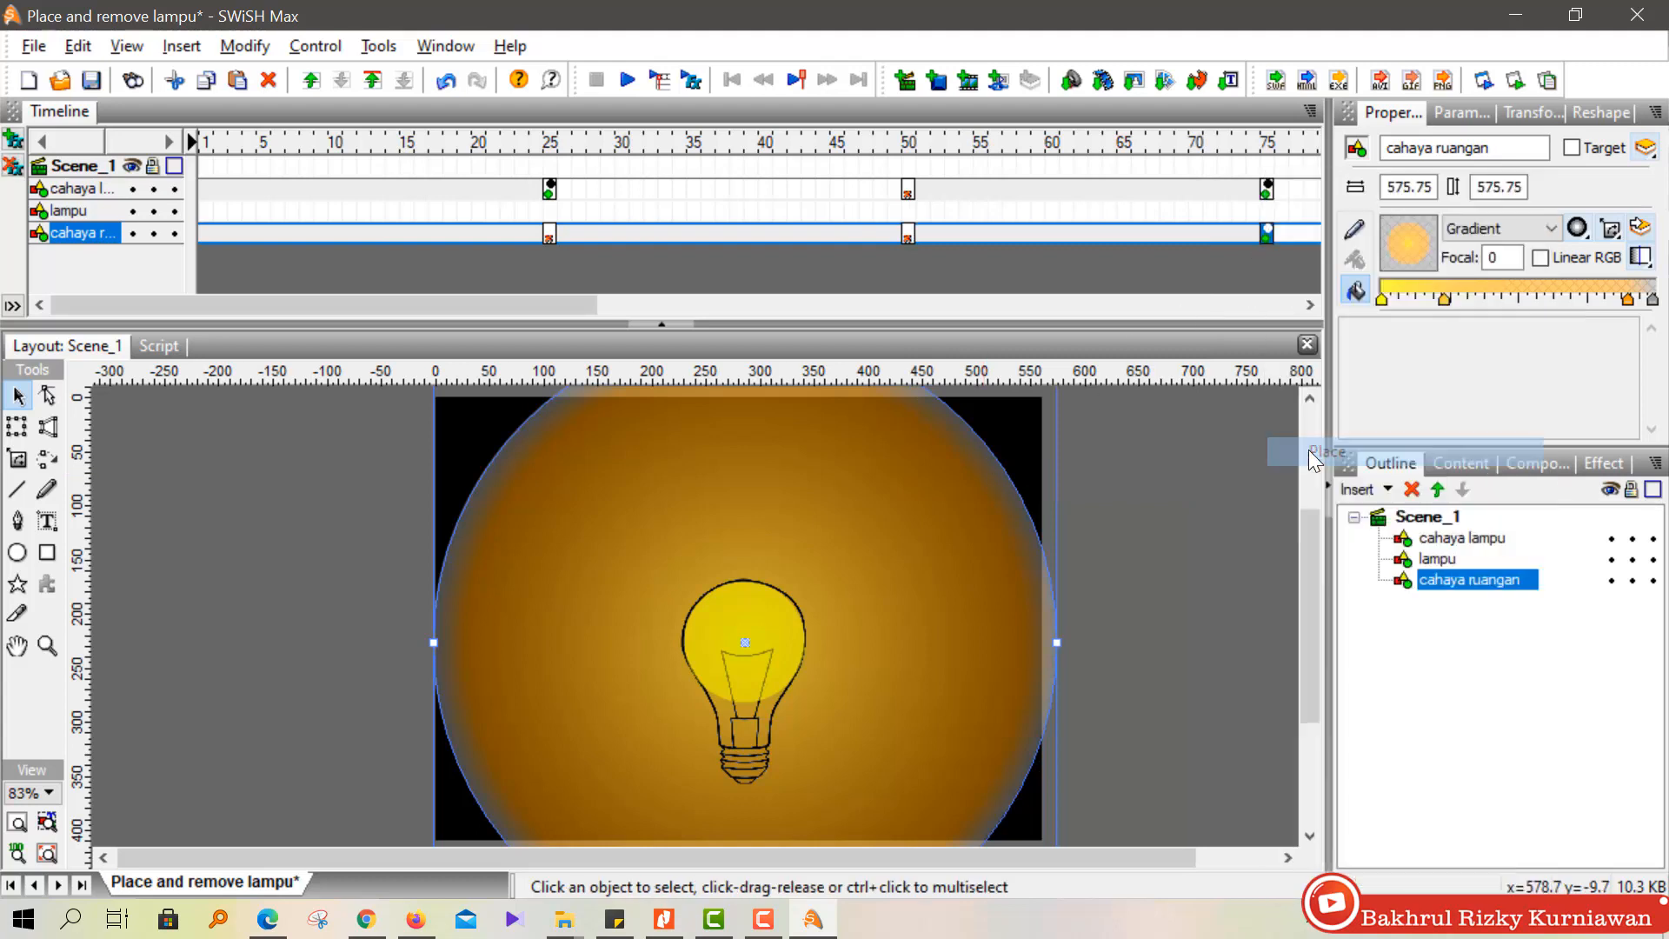
# Add a Remove effect for the "cahaya ruangan" shape at frame 100.
pyautogui.moveTo(537, 304); pyautogui.dragTo(963, 246)
pyautogui.rightClick(993, 230)
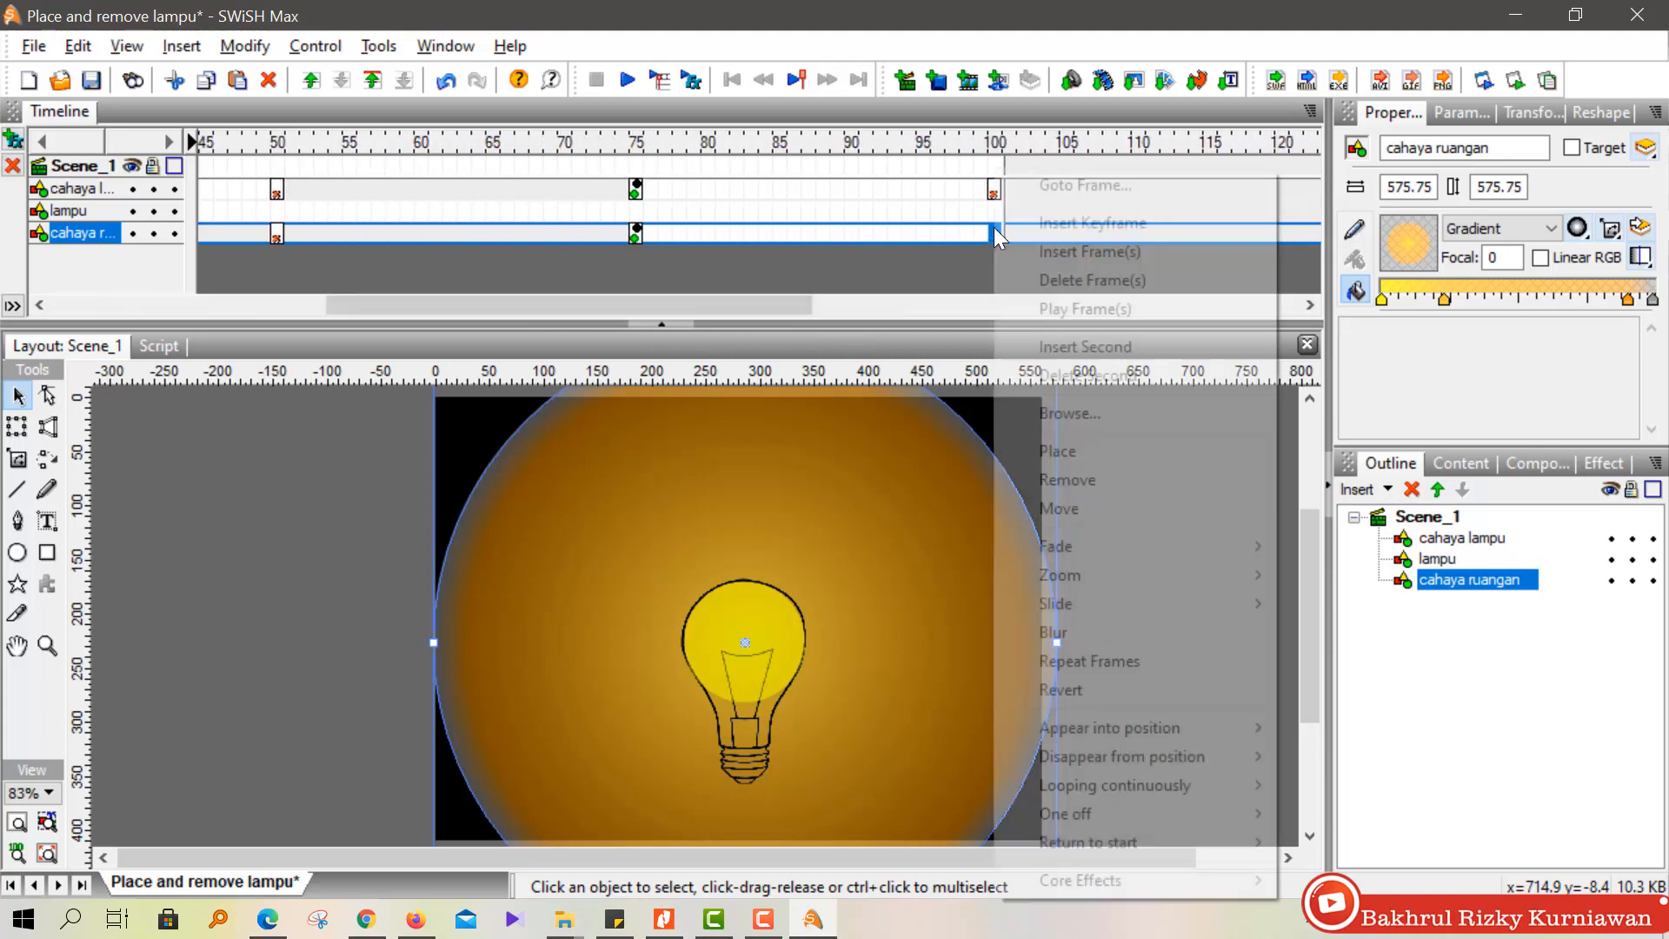
pyautogui.click(1048, 479)
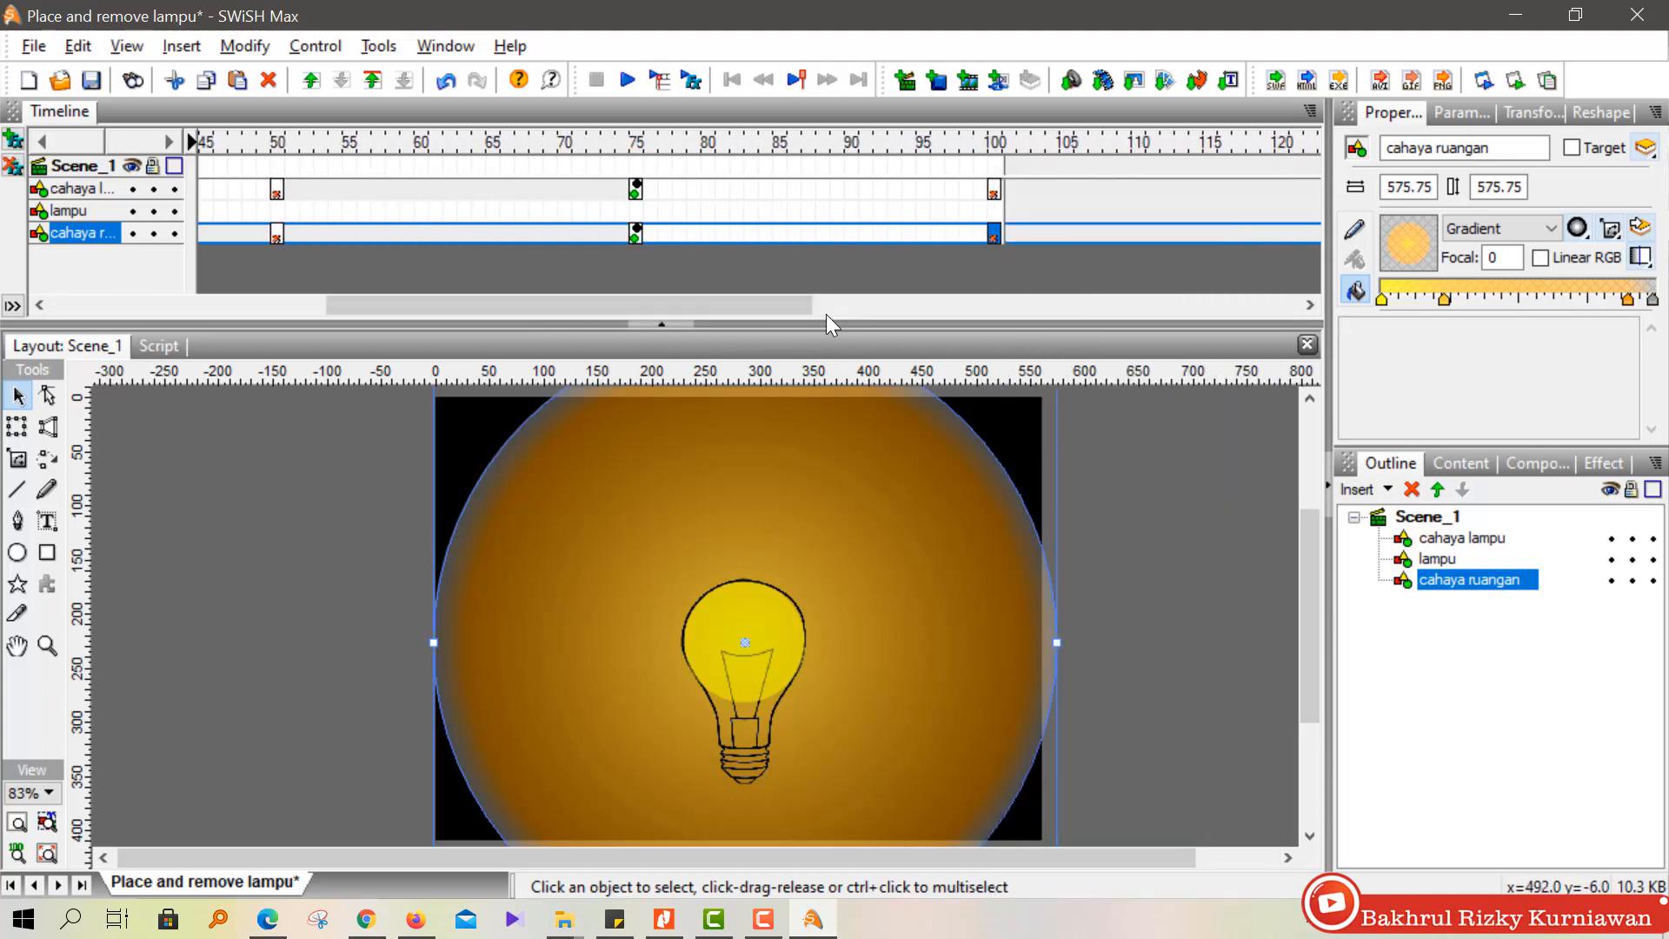
# Delete the Remove effect at frame 25 of the "cahaya ruangan" shape.
pyautogui.moveTo(804, 306); pyautogui.dragTo(268, 280)
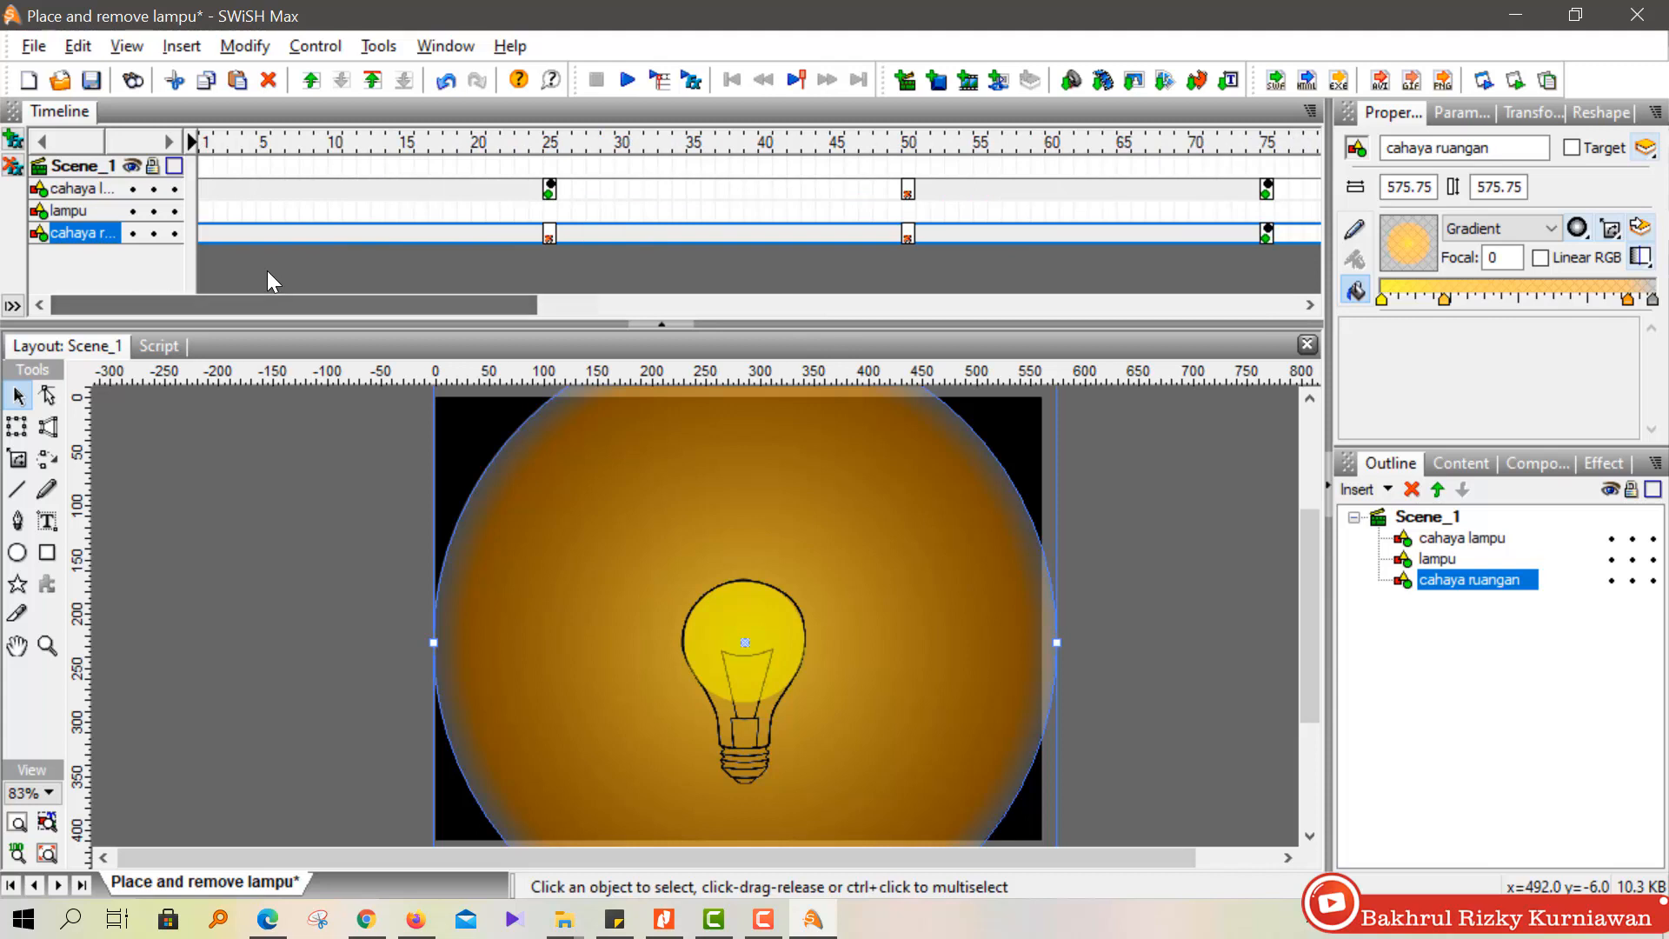
pyautogui.rightClick(552, 232)
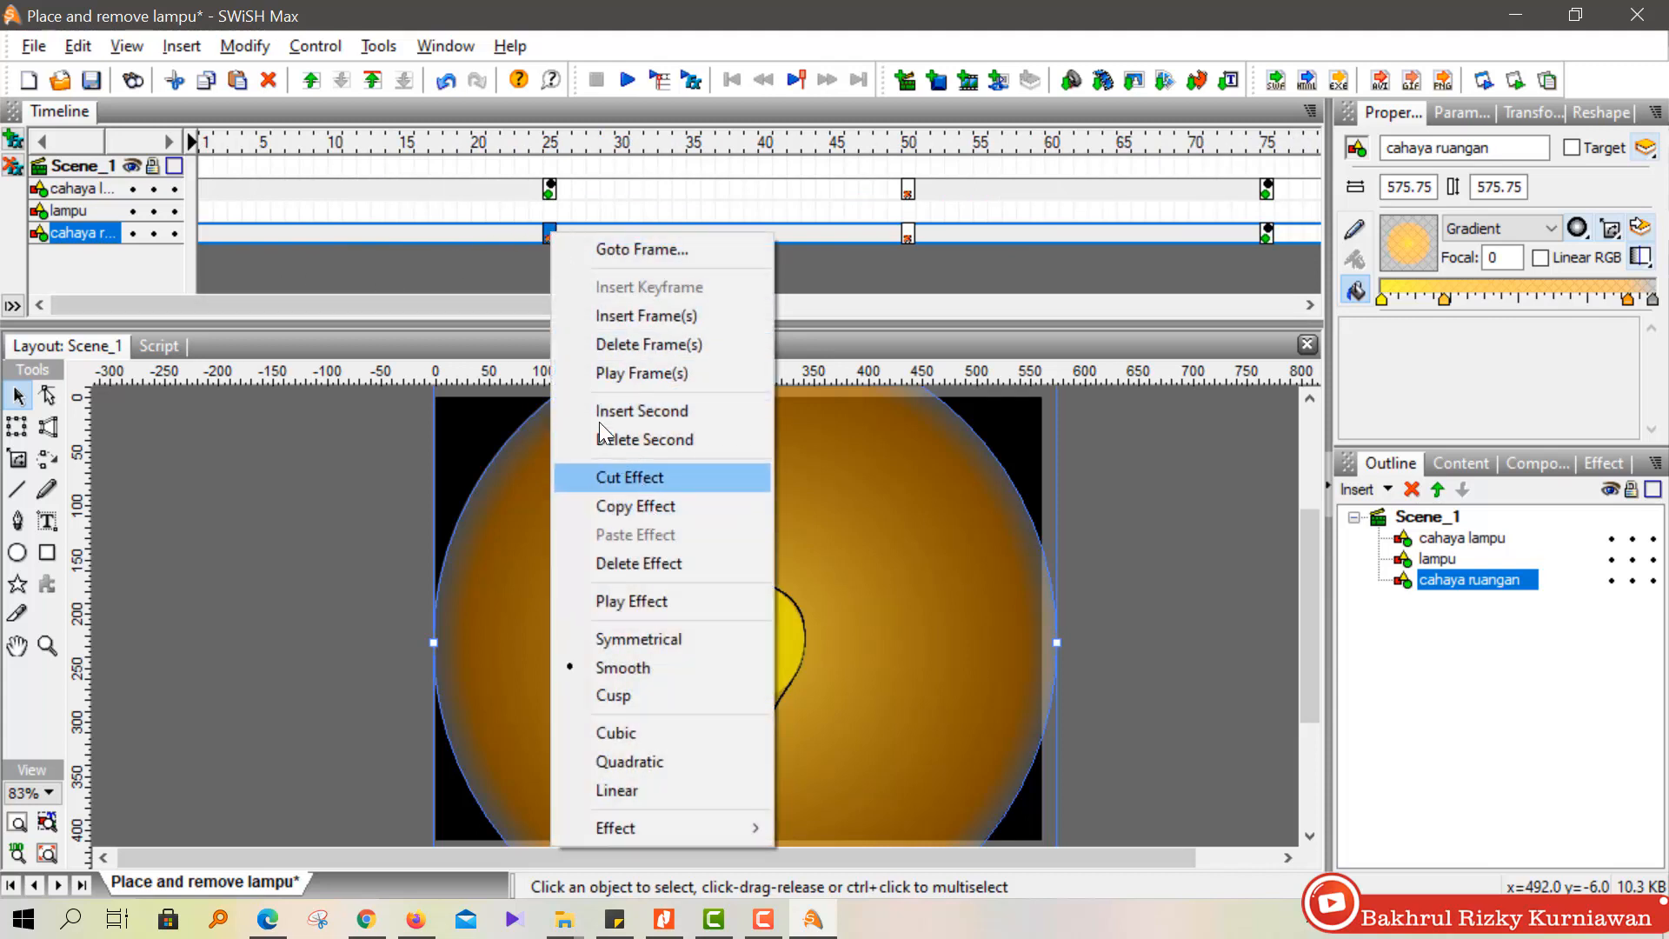
pyautogui.click(368, 412)
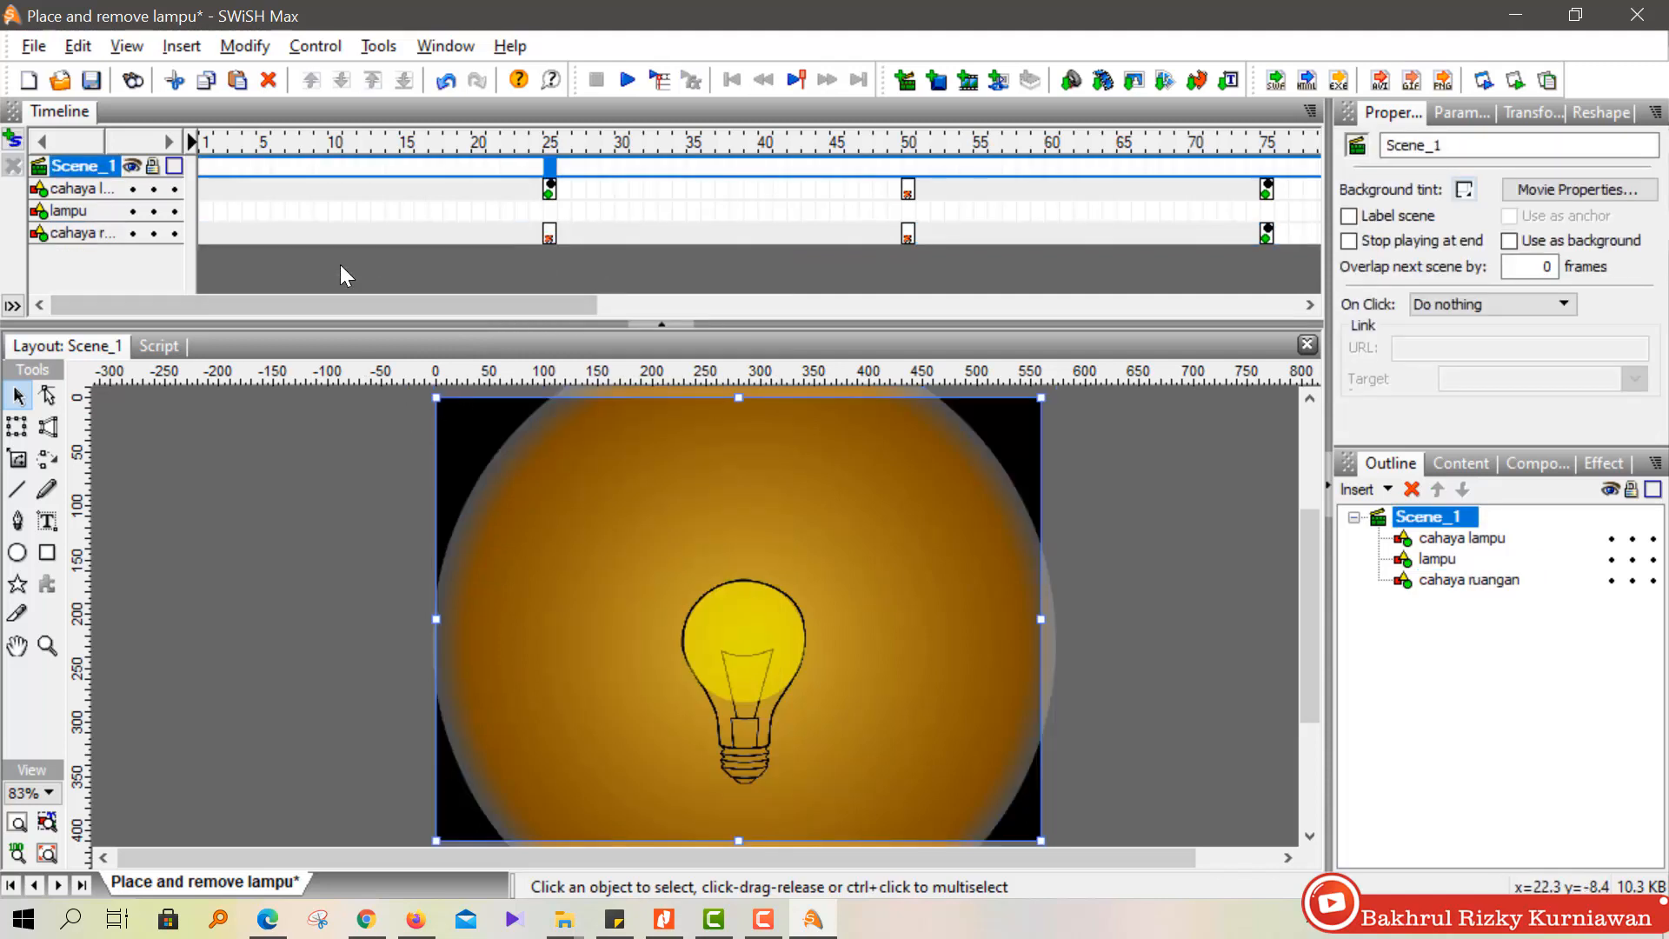
pyautogui.click(549, 235)
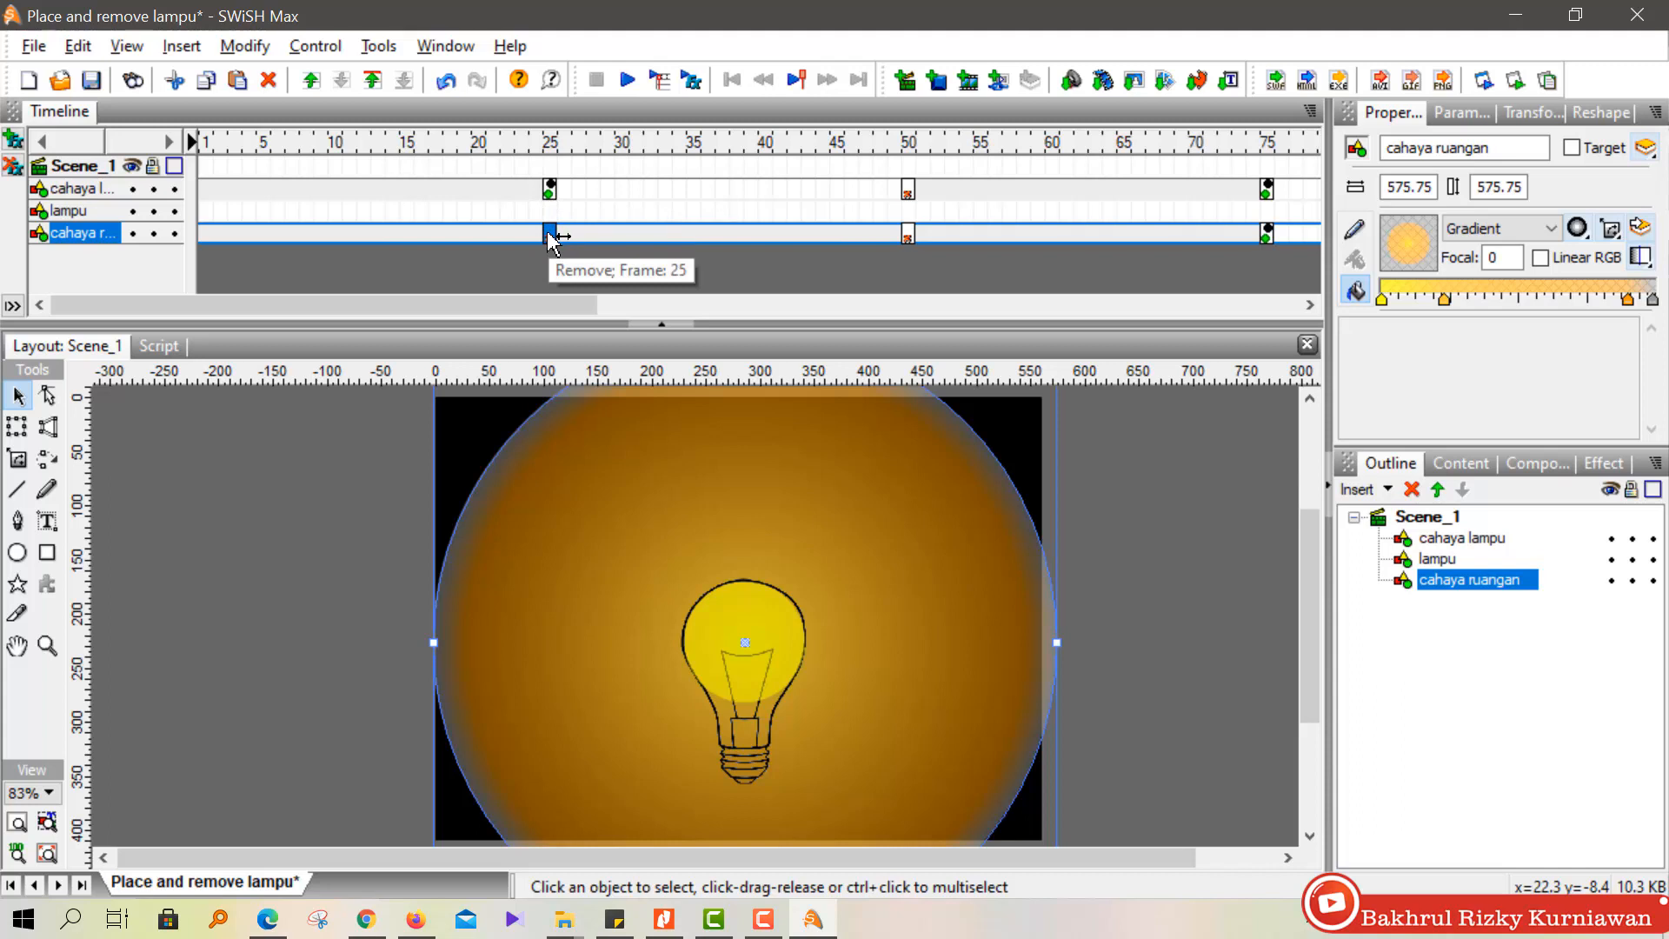
pyautogui.rightClick(551, 237)
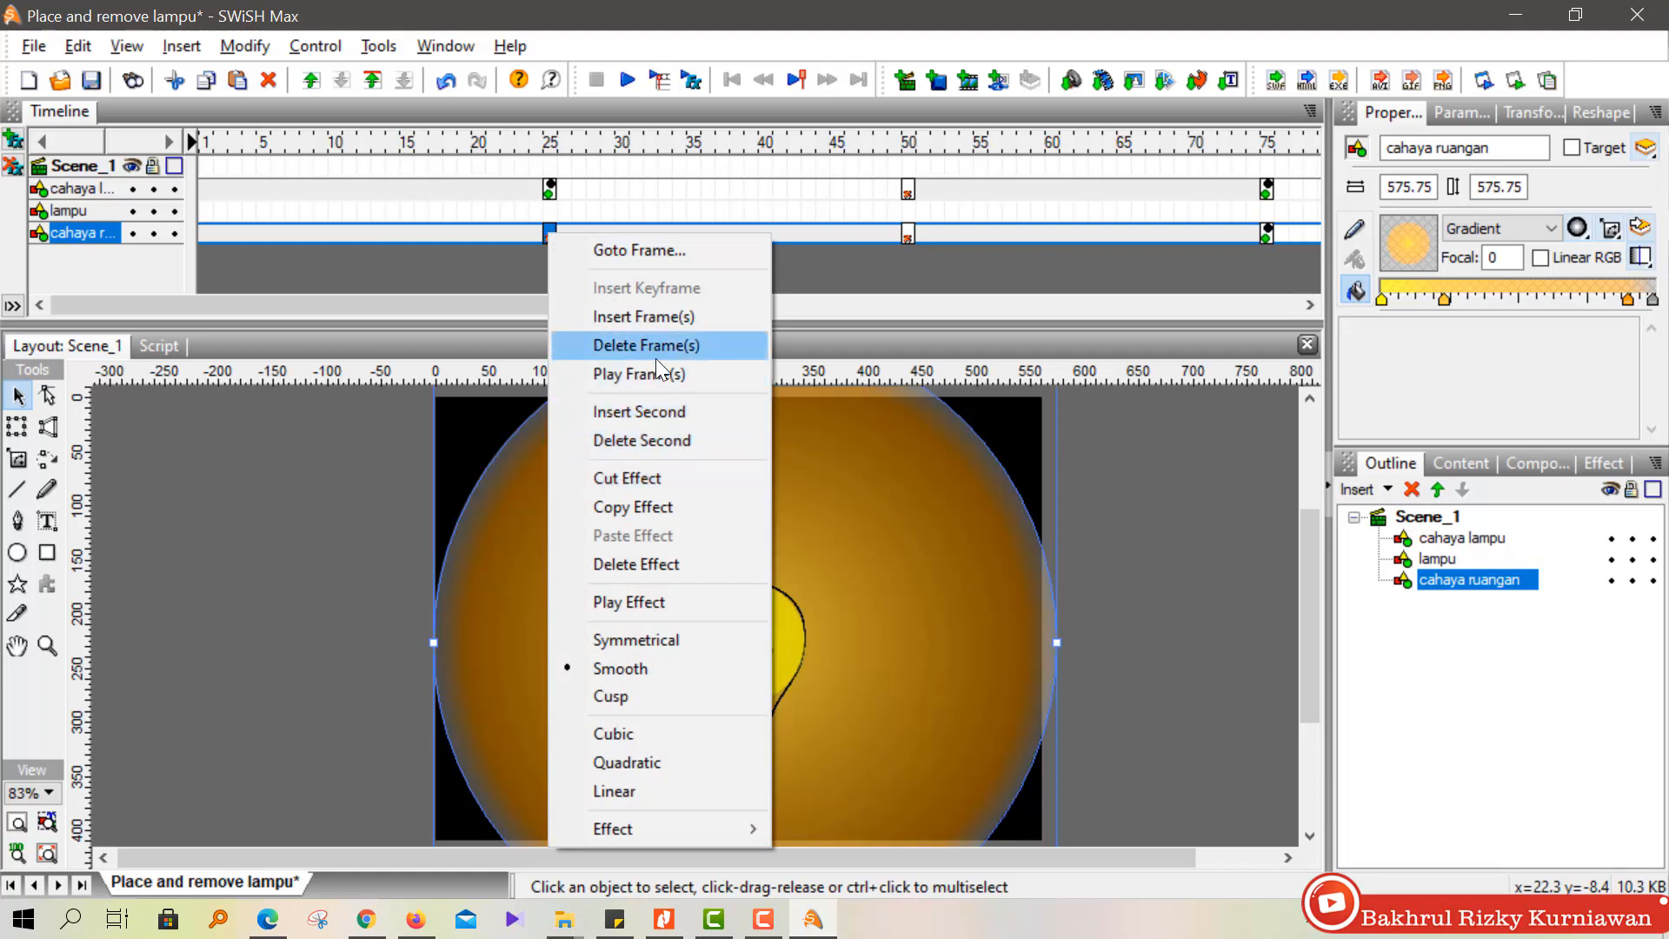
pyautogui.click(644, 563)
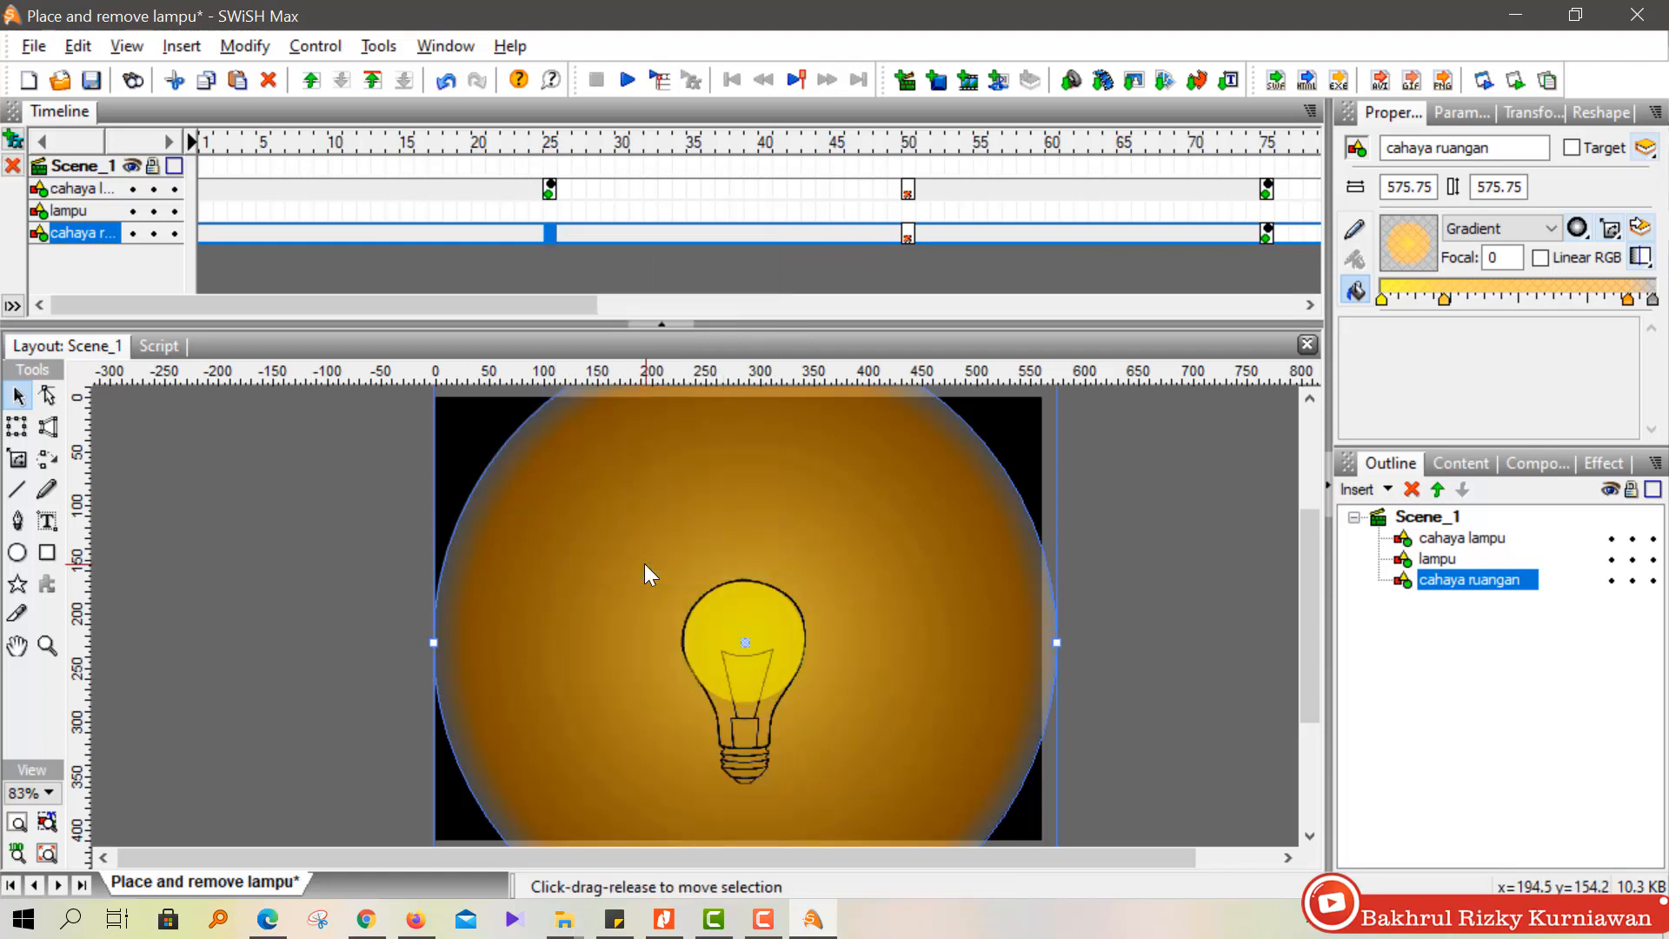
# Add a Place effect for the "cahaya ruangan" shape at frame 25.
pyautogui.rightClick(550, 233)
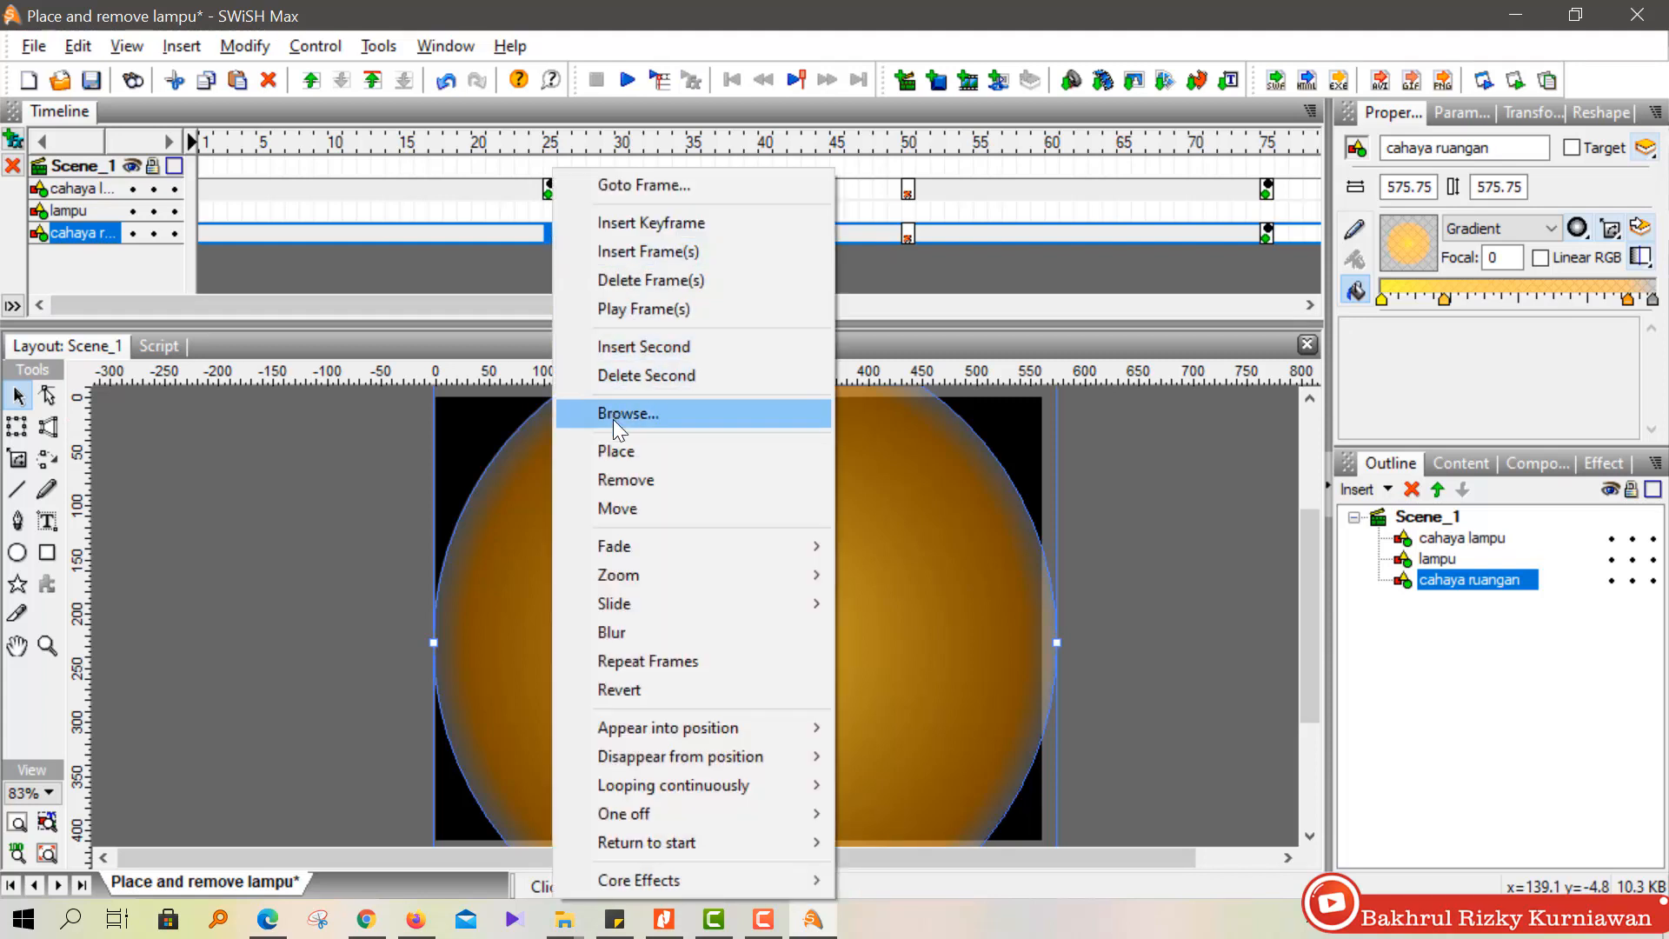
pyautogui.click(626, 454)
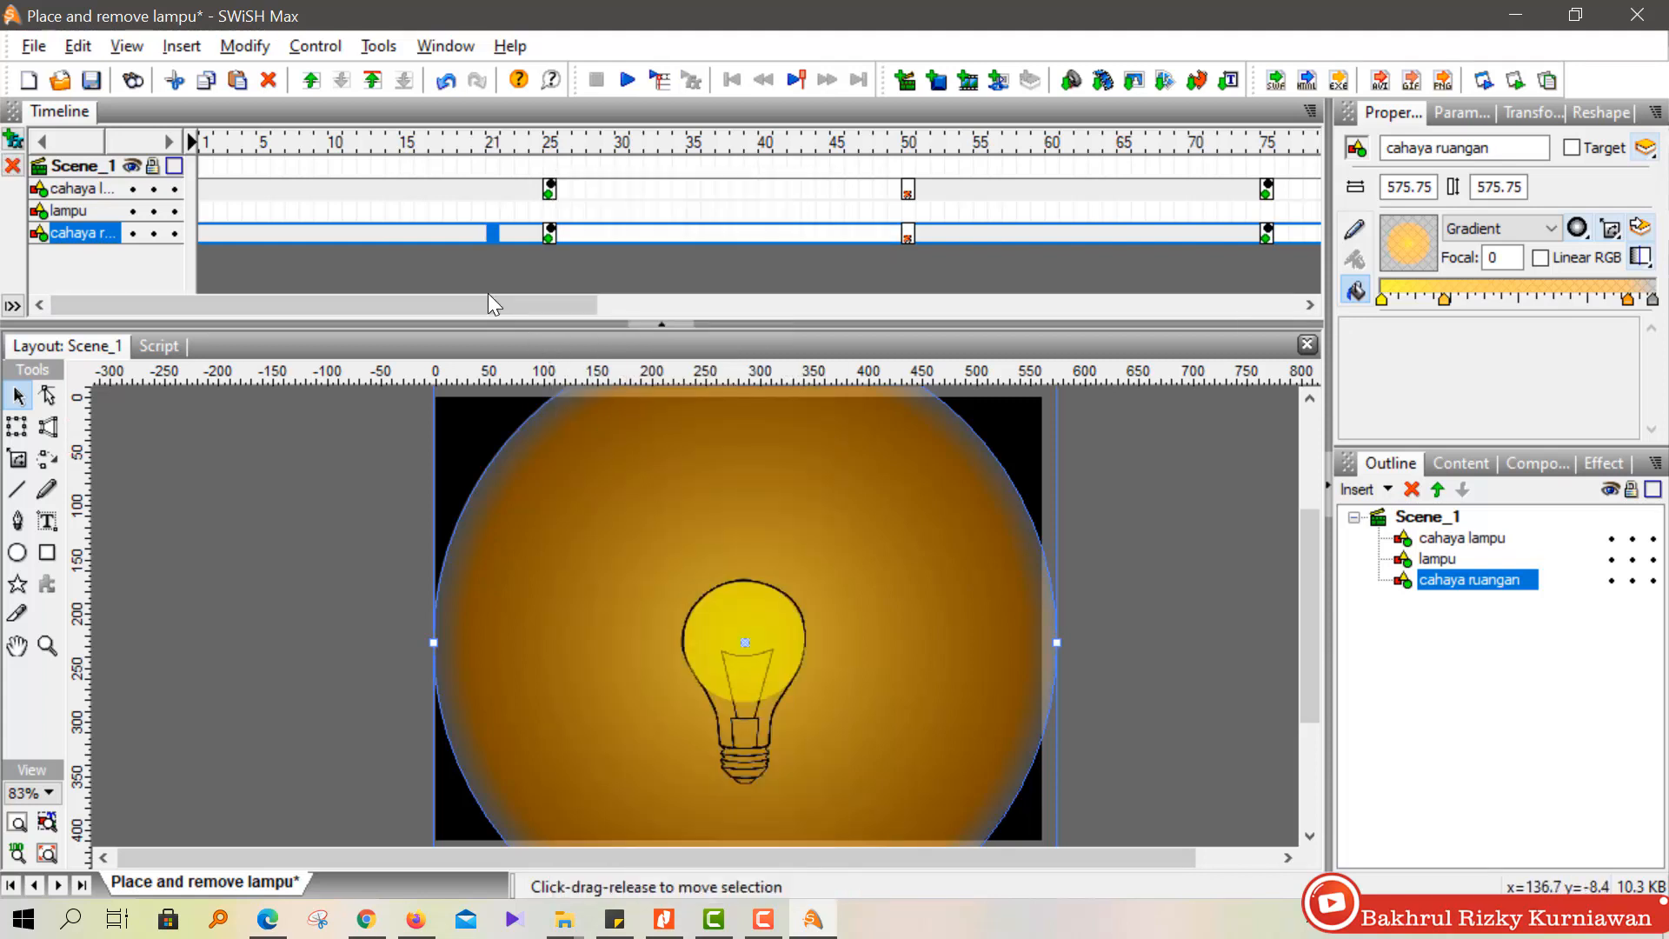
pyautogui.moveTo(466, 301); pyautogui.dragTo(348, 303)
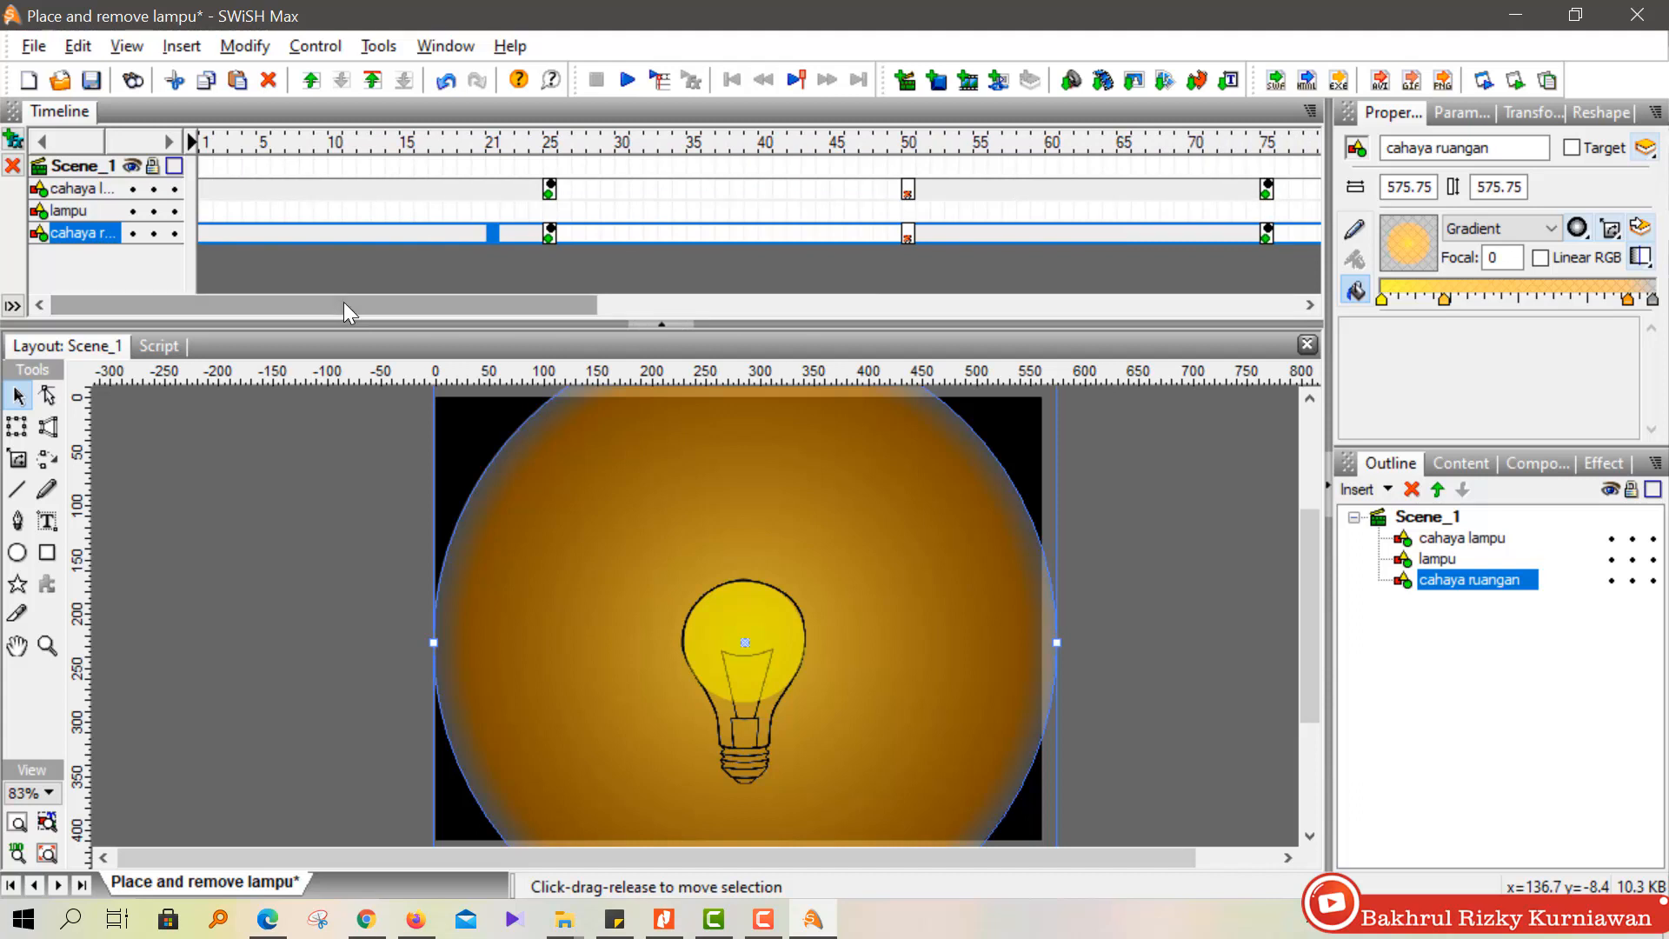
# Test the movie as SWF in Flash Player to review the room glow and bulb light together.
pyautogui.click(24, 49)
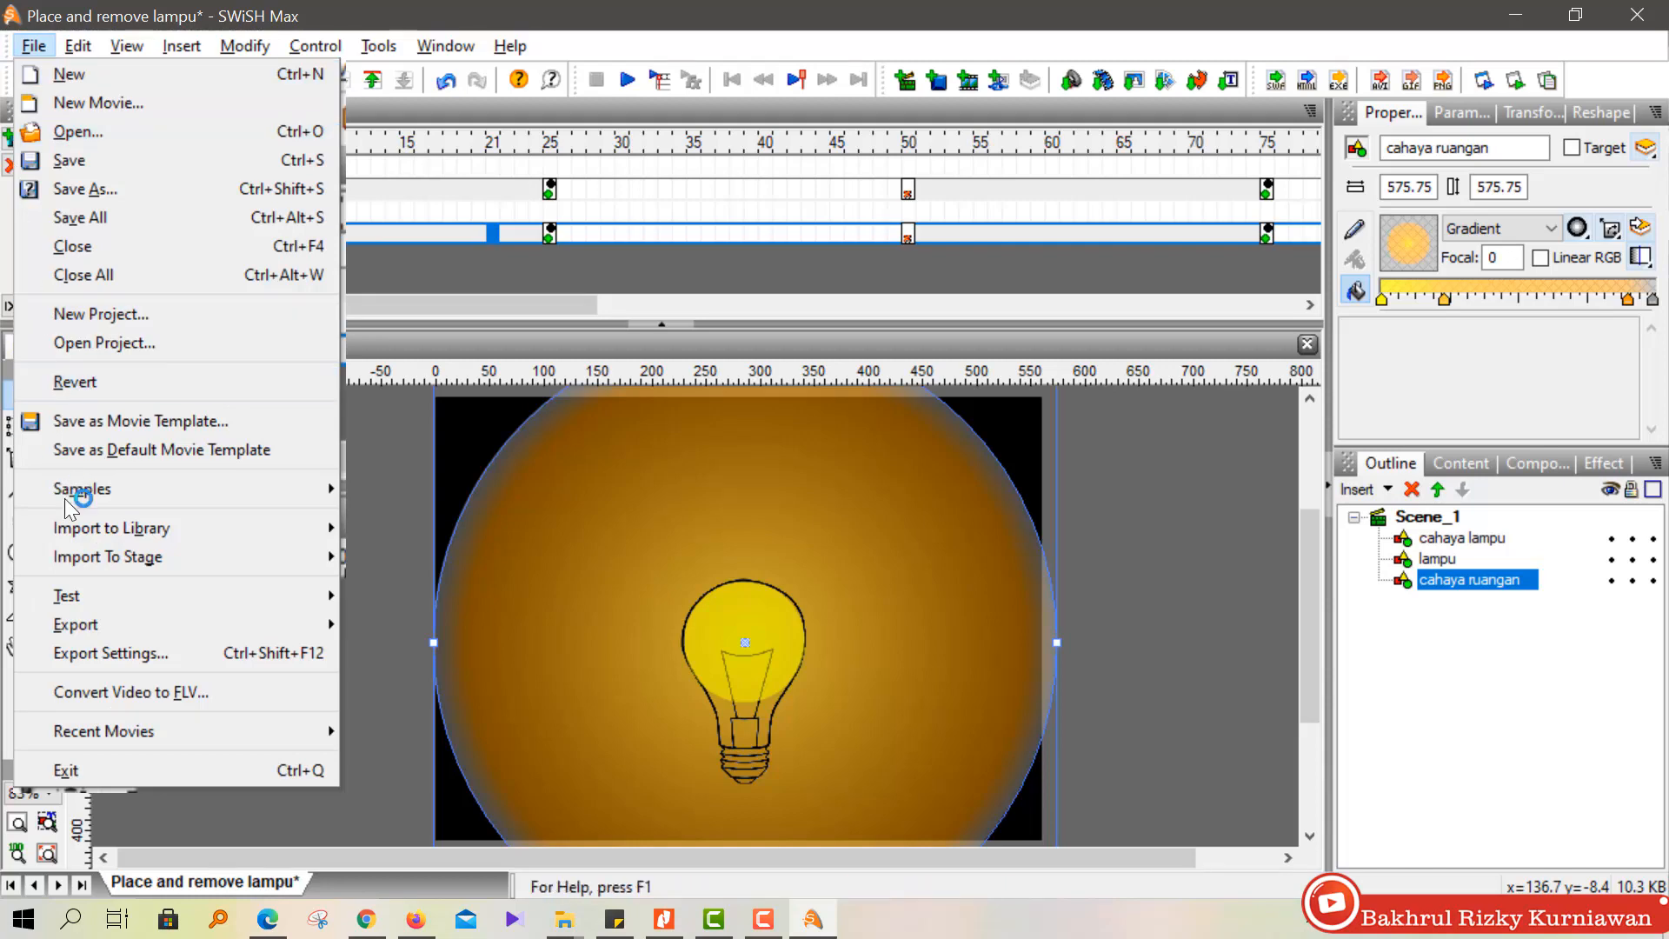
pyautogui.moveTo(239, 609)
pyautogui.click(431, 601)
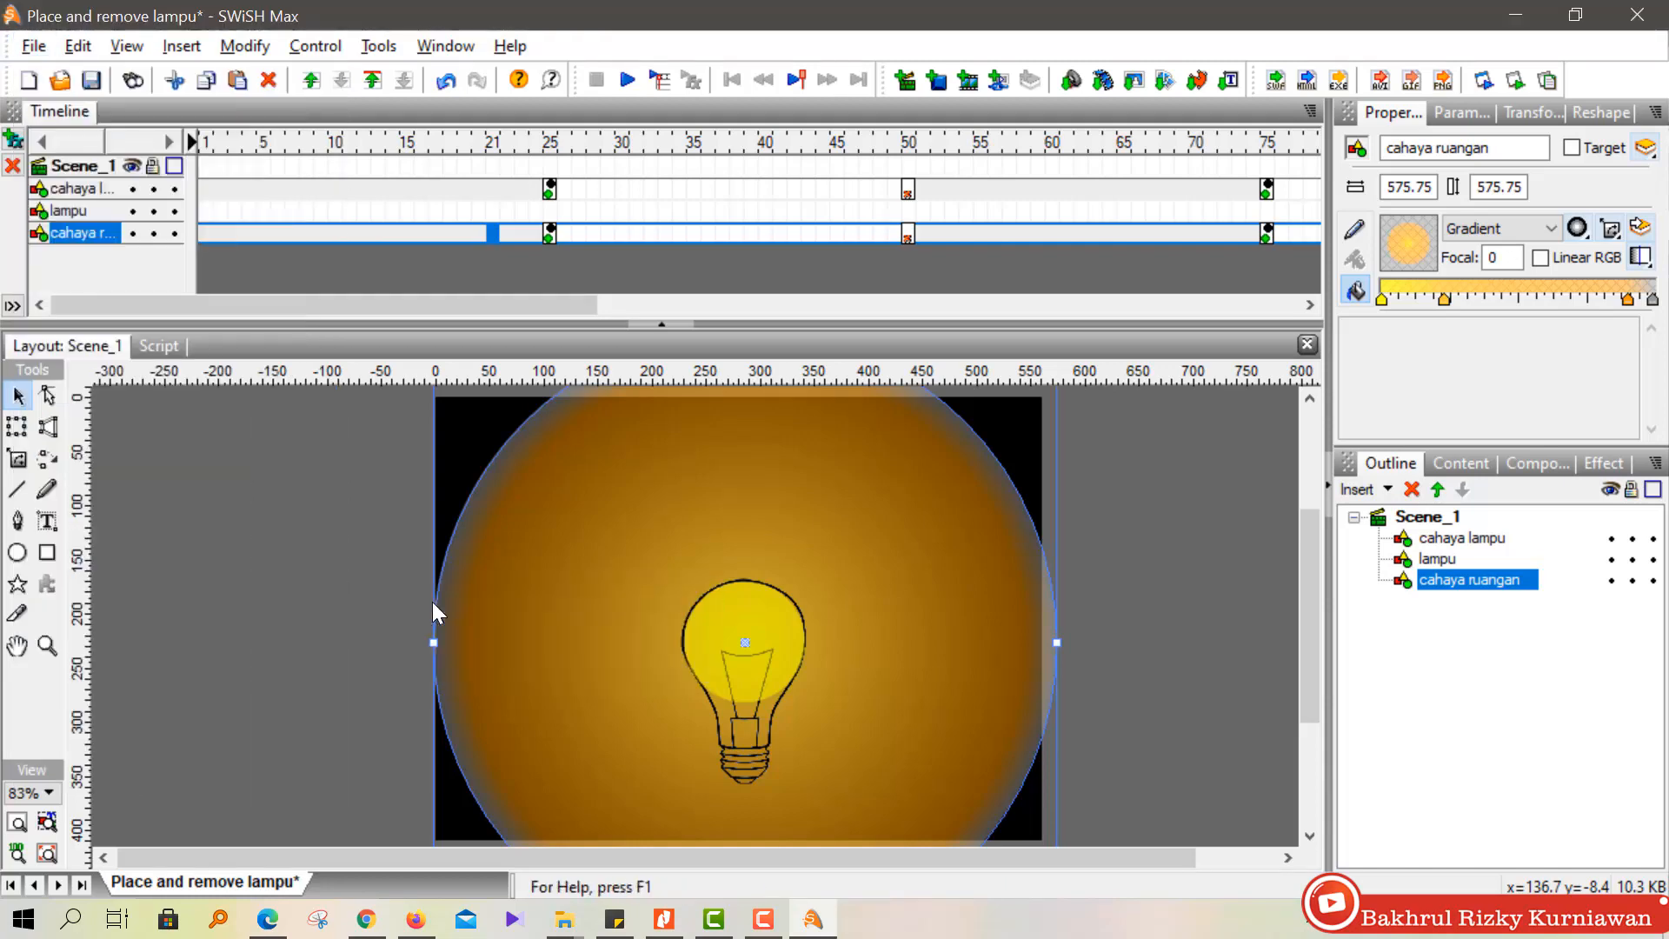
pyautogui.click(686, 50)
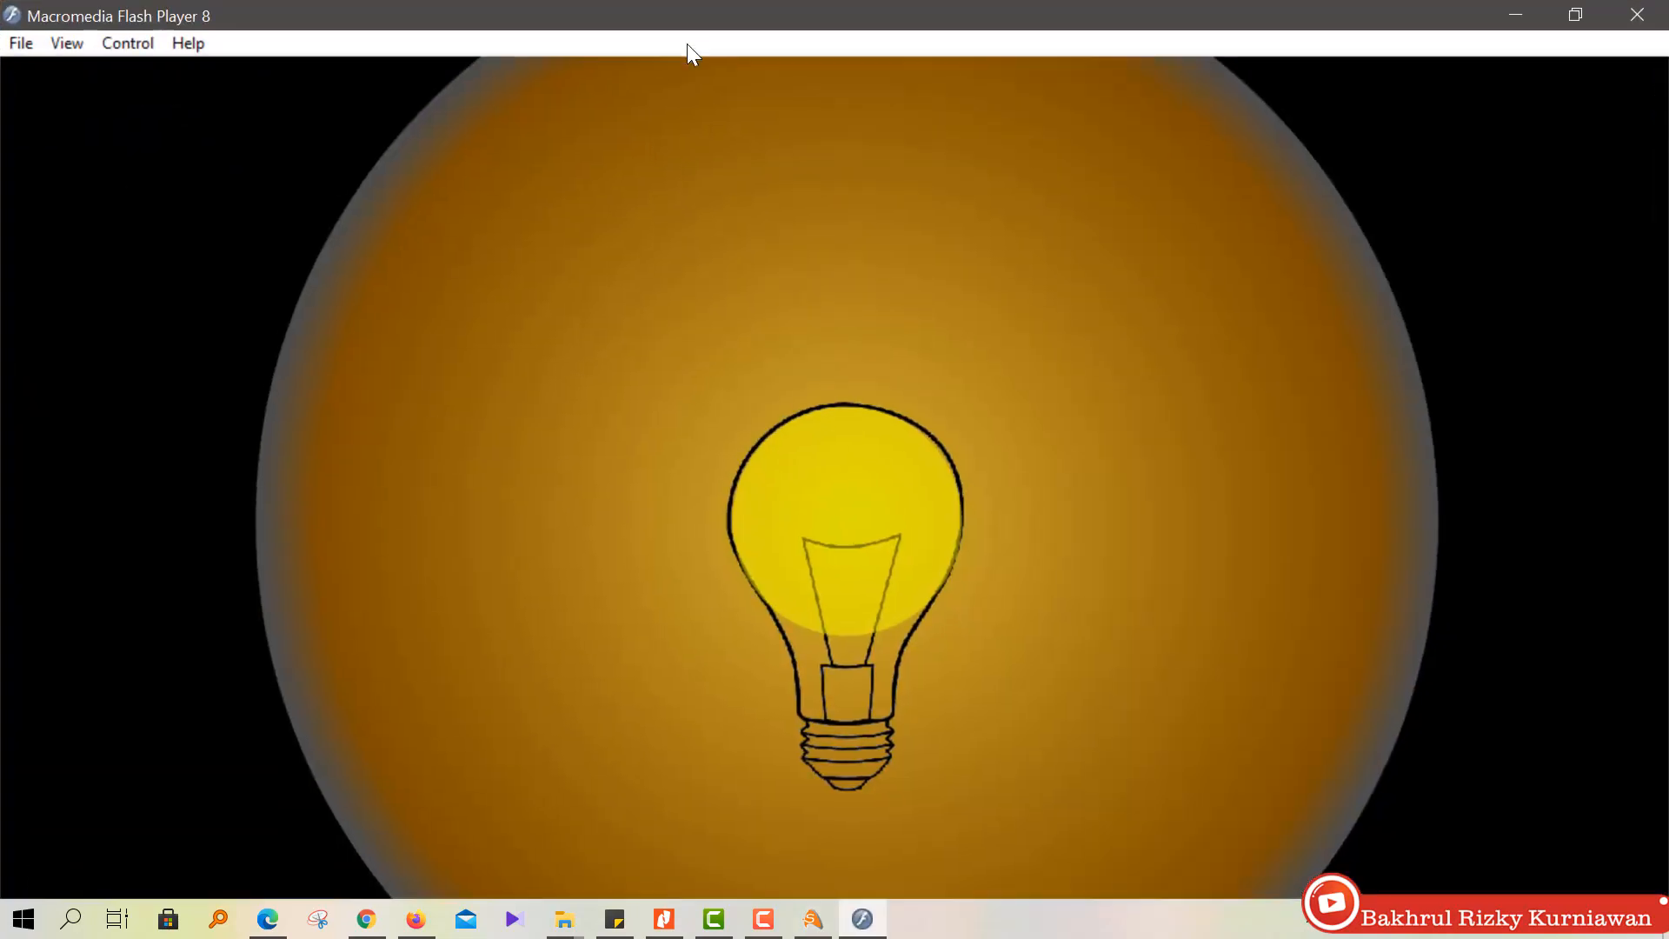